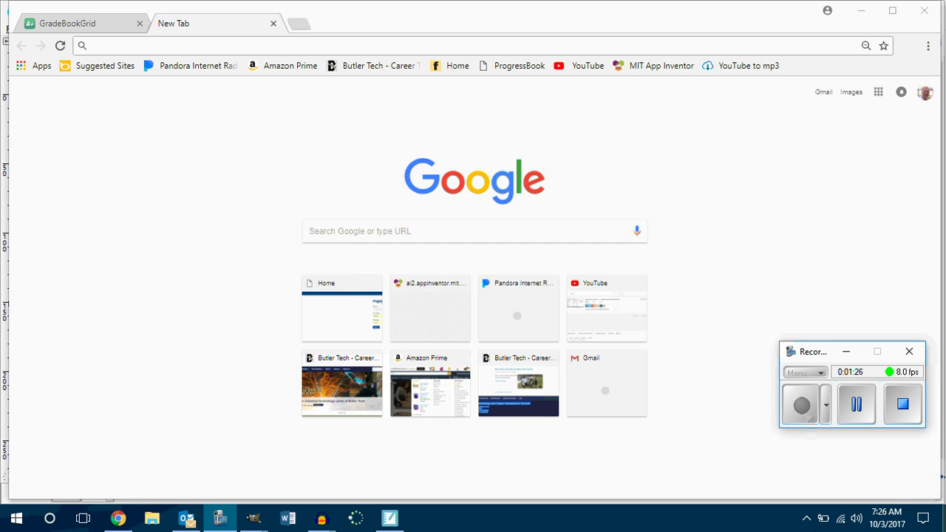
# Search Google for "mario background" and preview the wallpaper with the brick staircase, flagpole and castle
pyautogui.click(464, 229)
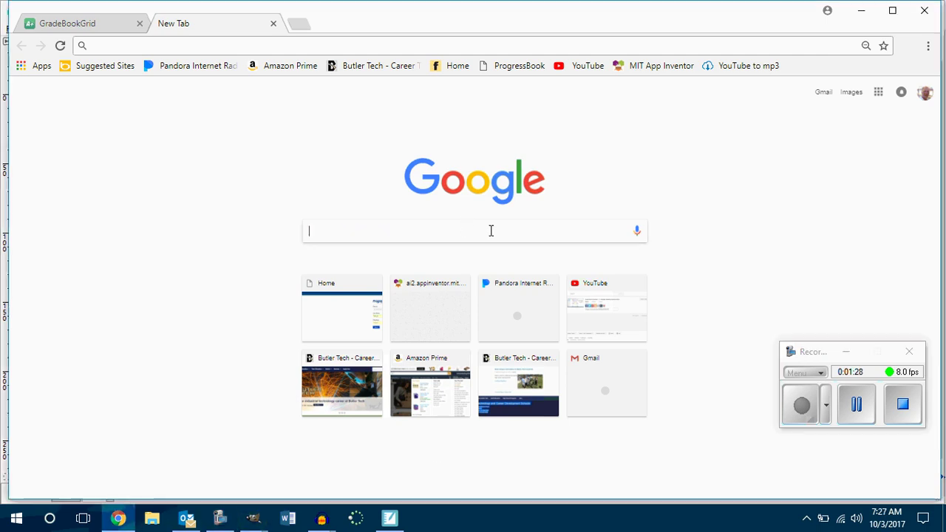
pyautogui.write('mario')
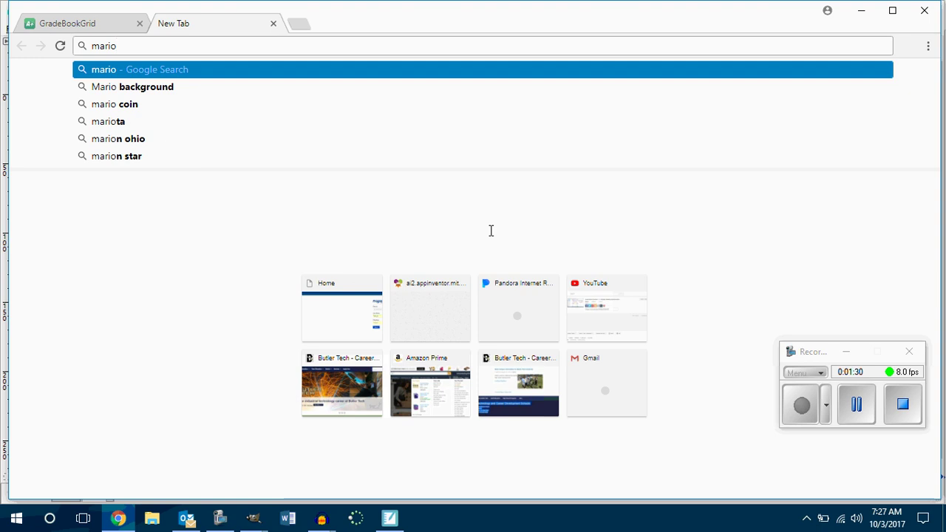
pyautogui.press('Return')
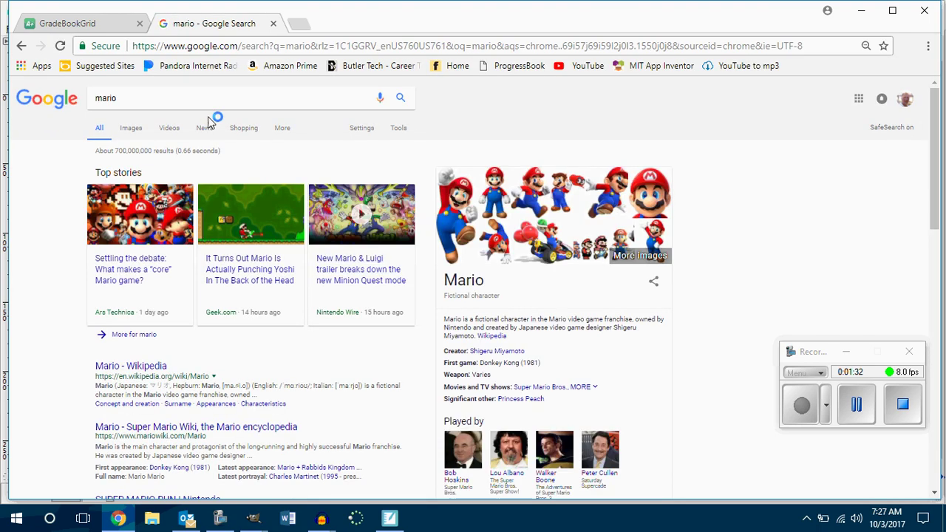
pyautogui.click(207, 100)
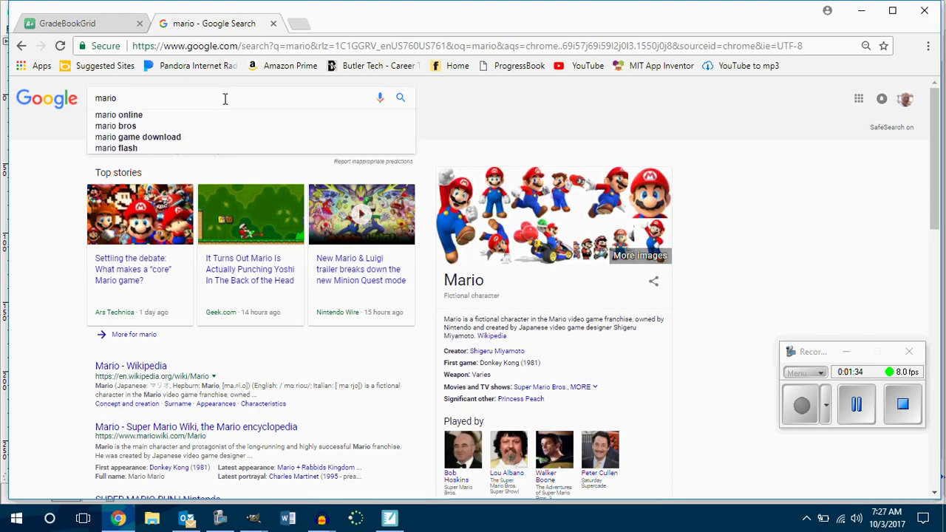
pyautogui.write('backgo')
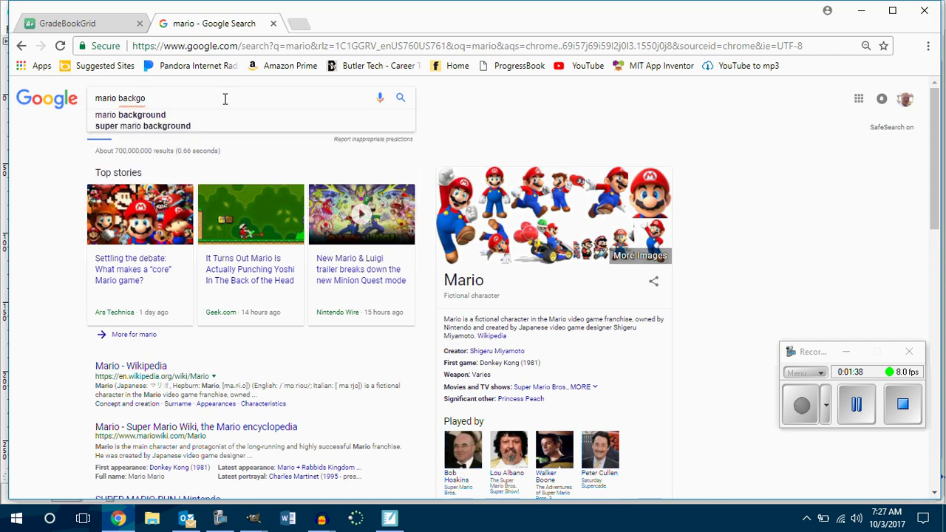
pyautogui.press('BackSpace')
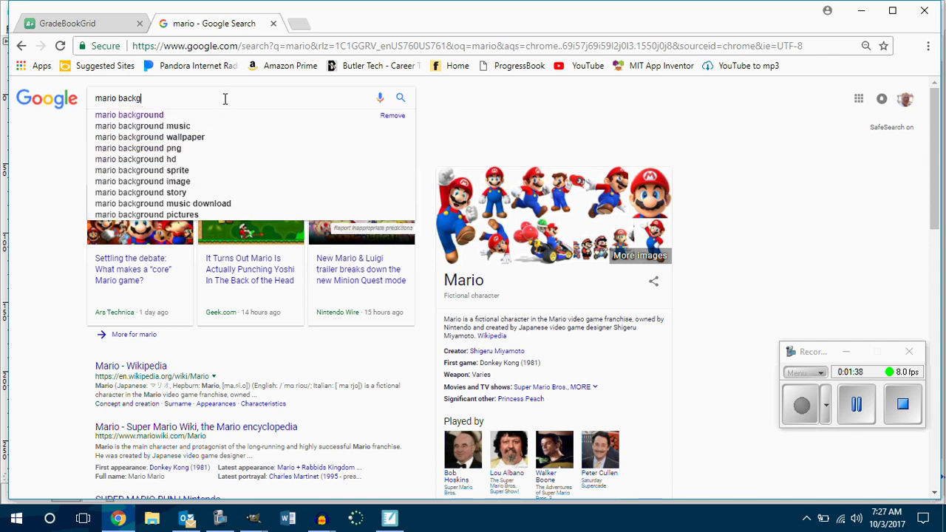
pyautogui.write('round')
pyautogui.press('Return')
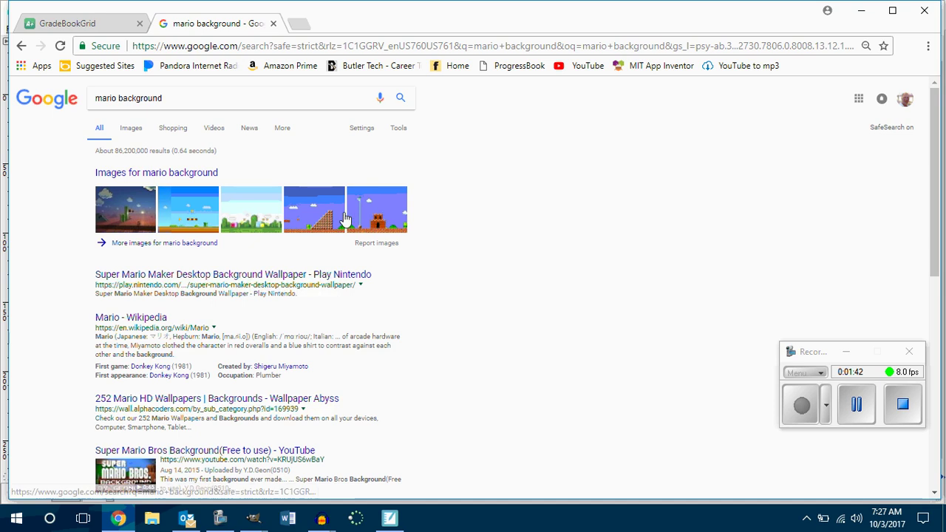
pyautogui.click(330, 225)
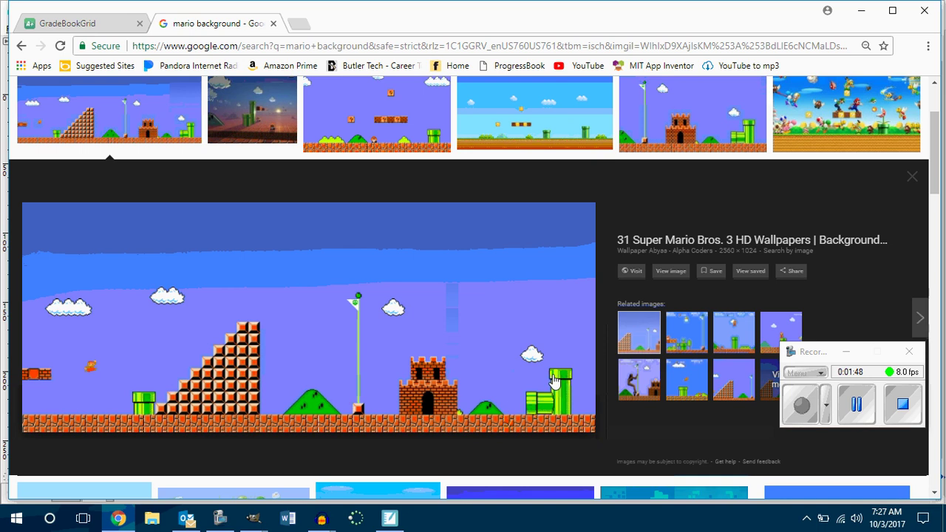
# Search for "flappy birds" in a new tab and preview the image of the bird flying between green pipes
pyautogui.click(299, 23)
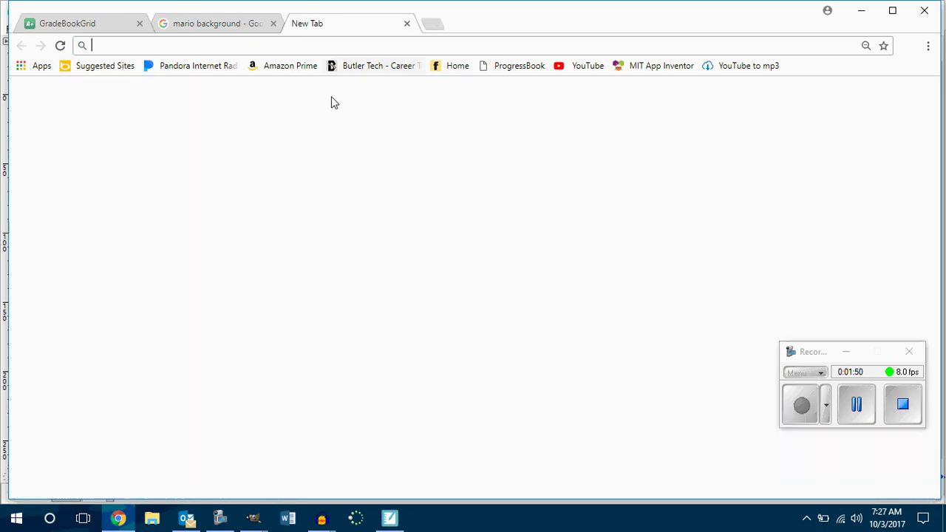
pyautogui.click(373, 231)
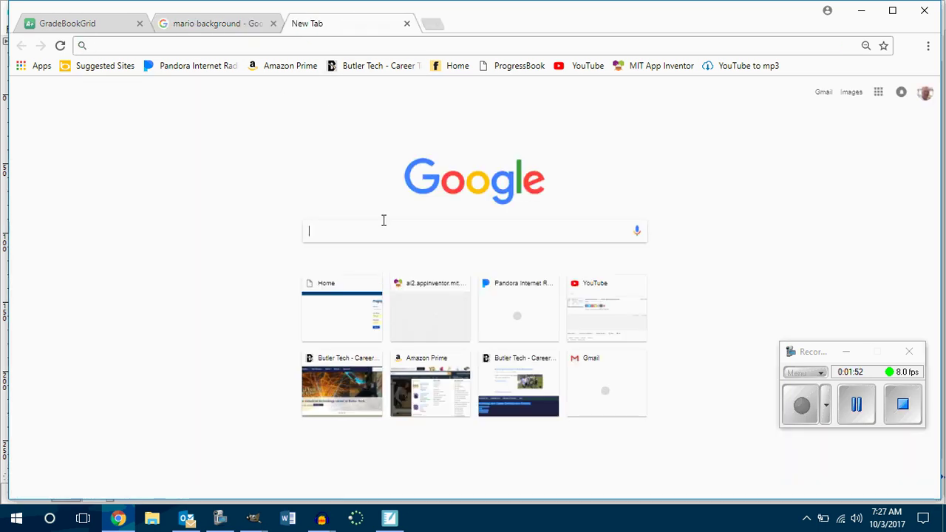
pyautogui.write('flappy')
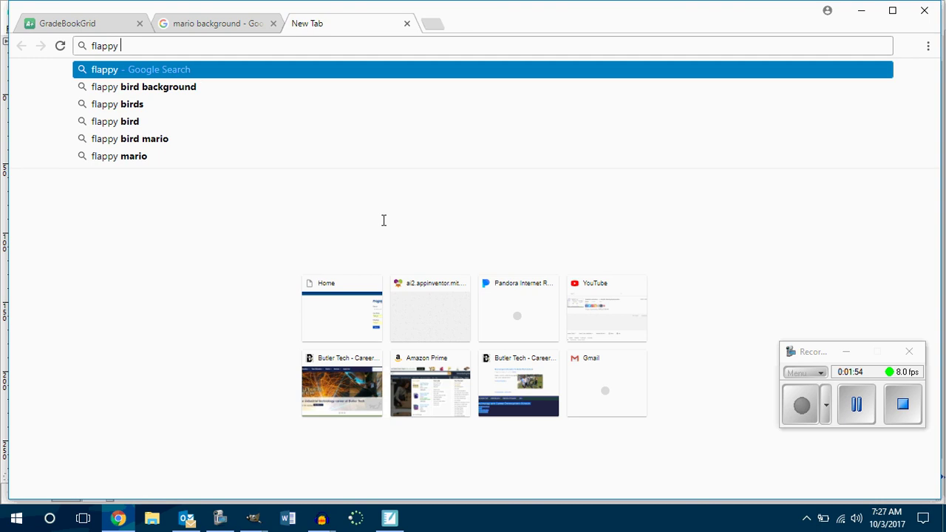
pyautogui.write(' bitrds')
pyautogui.press('Return')
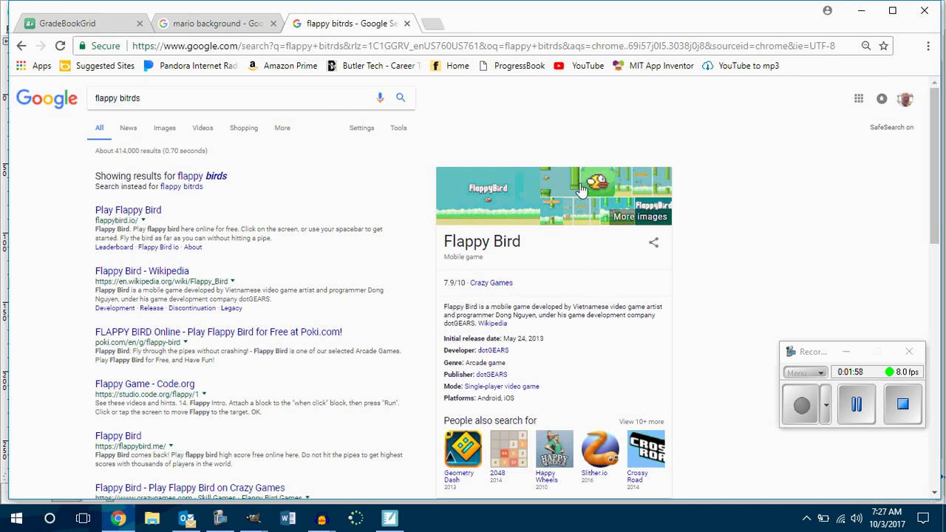
pyautogui.click(576, 190)
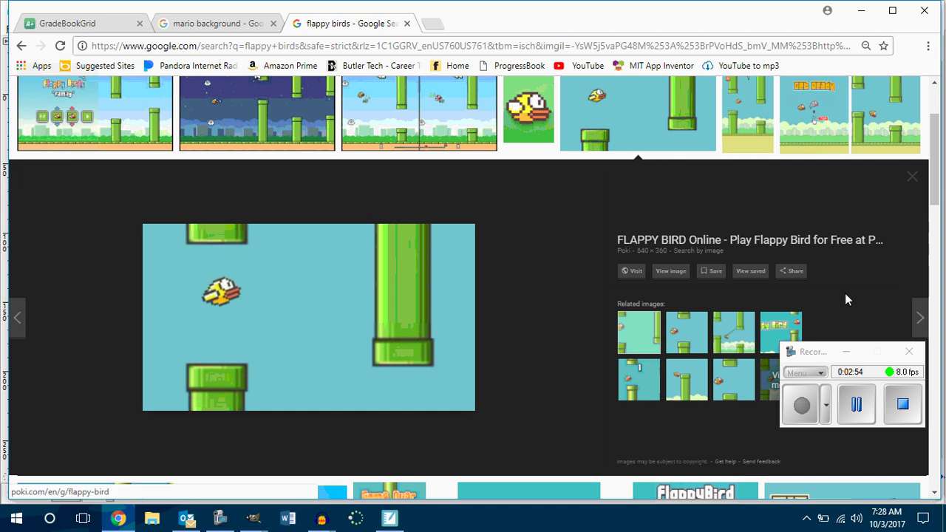
pyautogui.scroll(2, 936, 192)
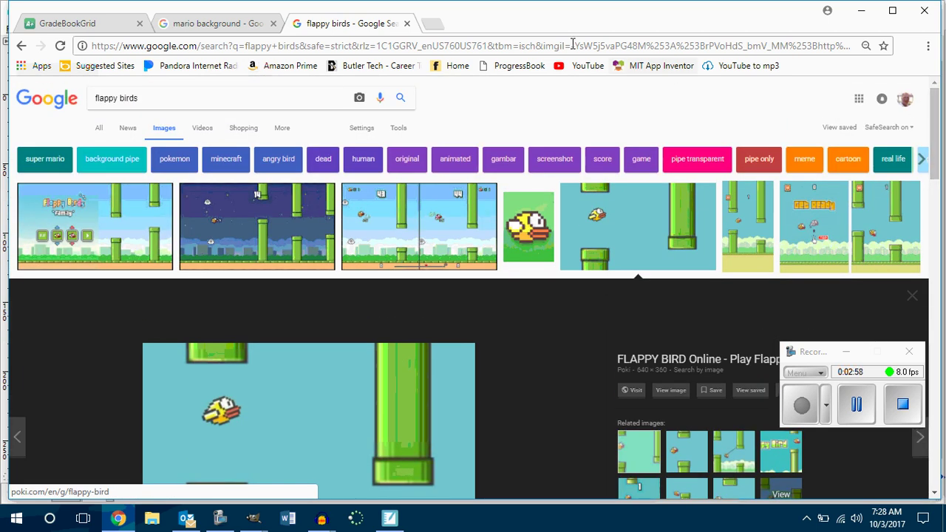
# Search for "roger federer" in another new browser tab
pyautogui.click(431, 24)
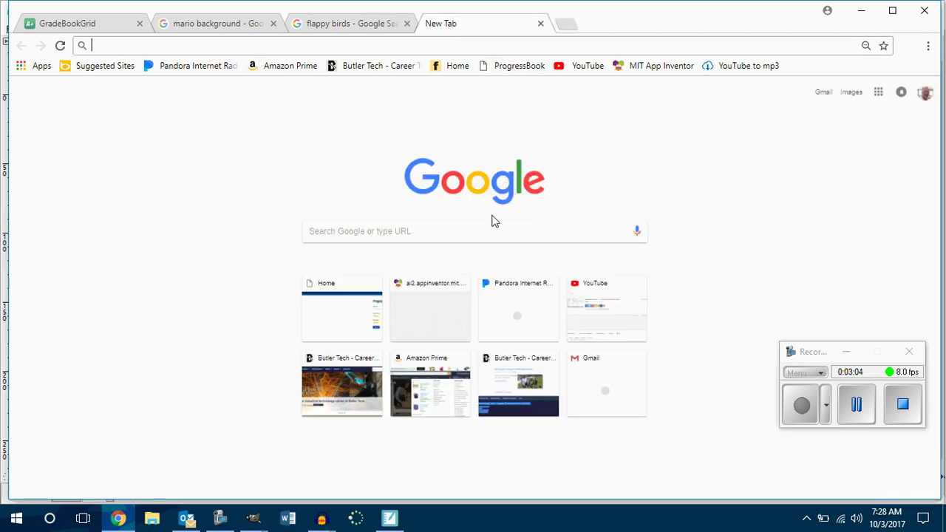
pyautogui.click(856, 412)
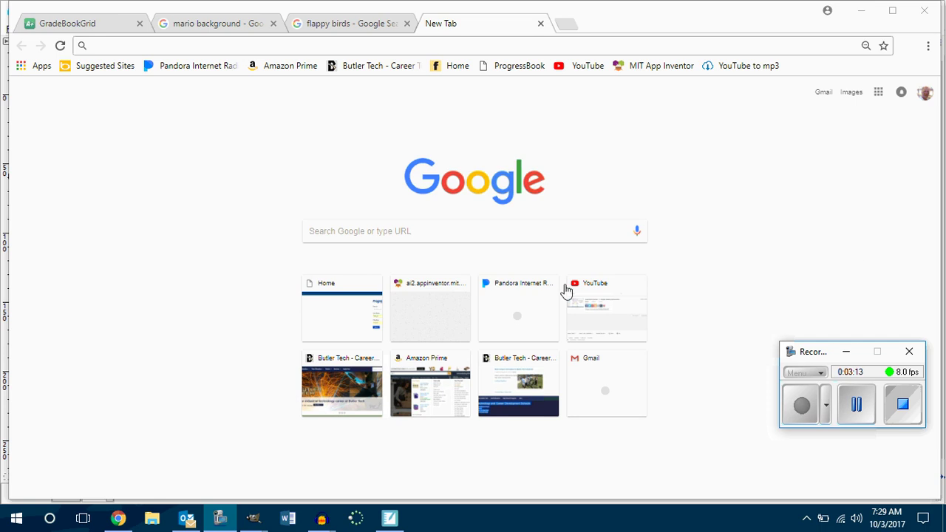
pyautogui.click(453, 235)
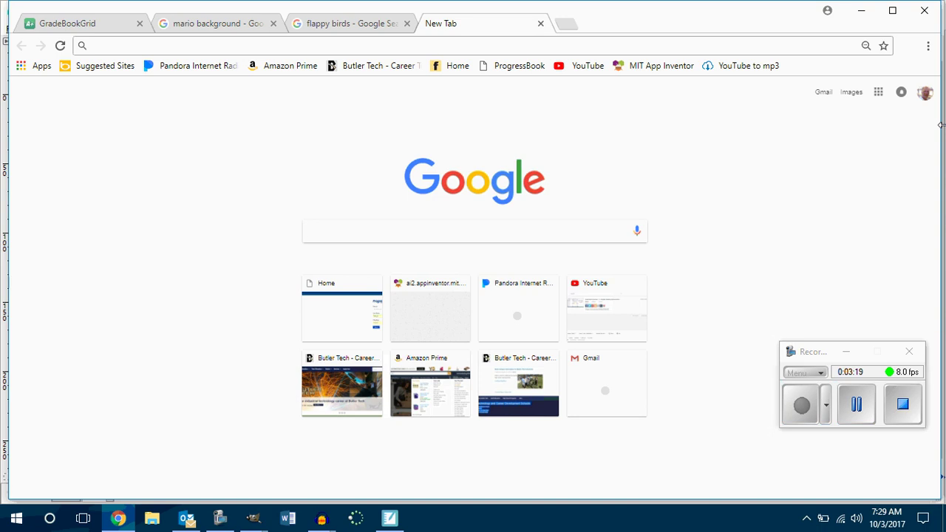
pyautogui.write('roge')
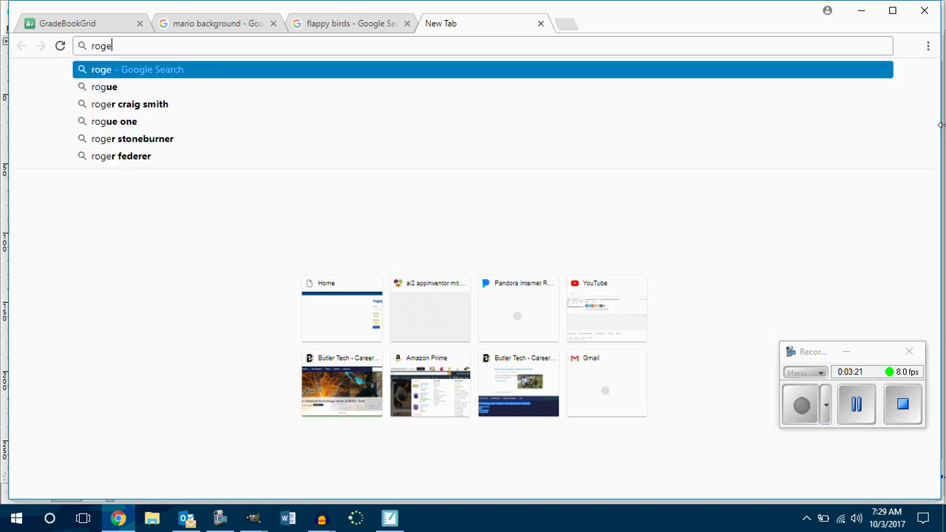
pyautogui.write('r feder')
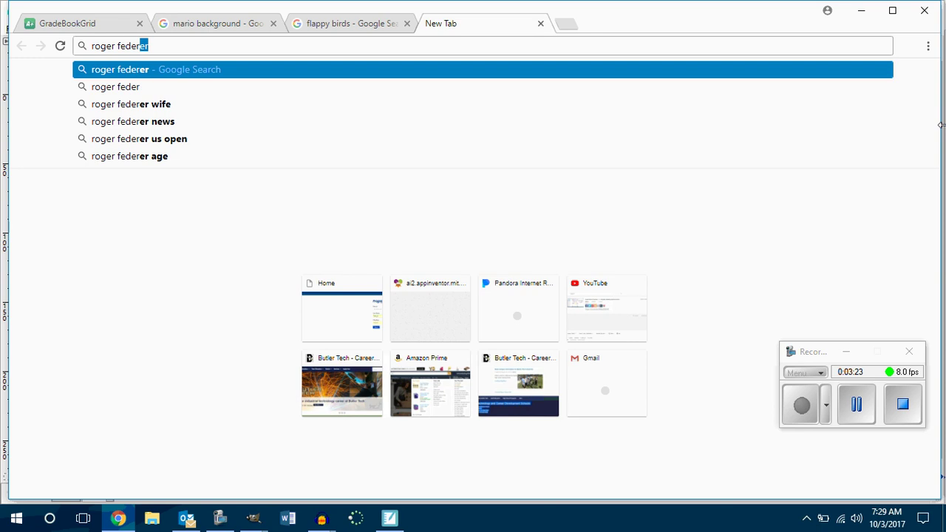
pyautogui.press('Return')
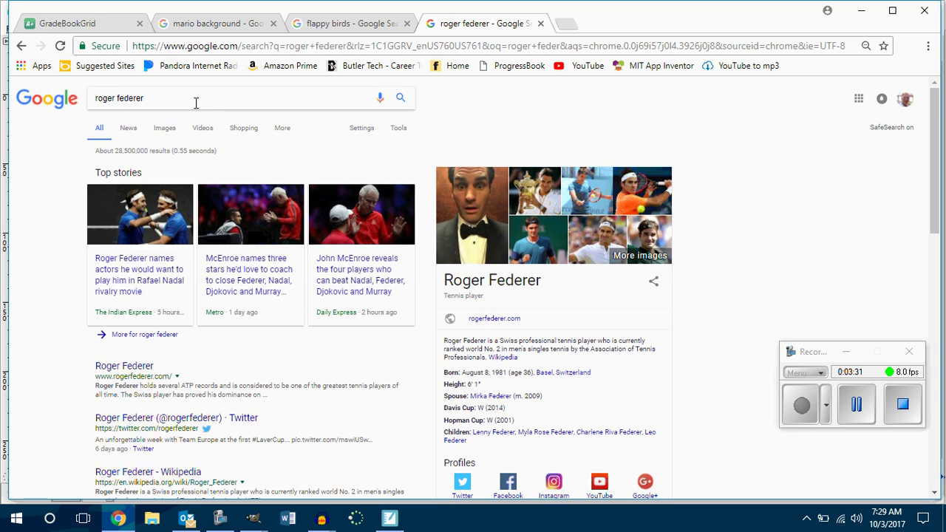
# Refine the search to "roger federer full body" and open the full-size image of him lunging in black
pyautogui.write('full')
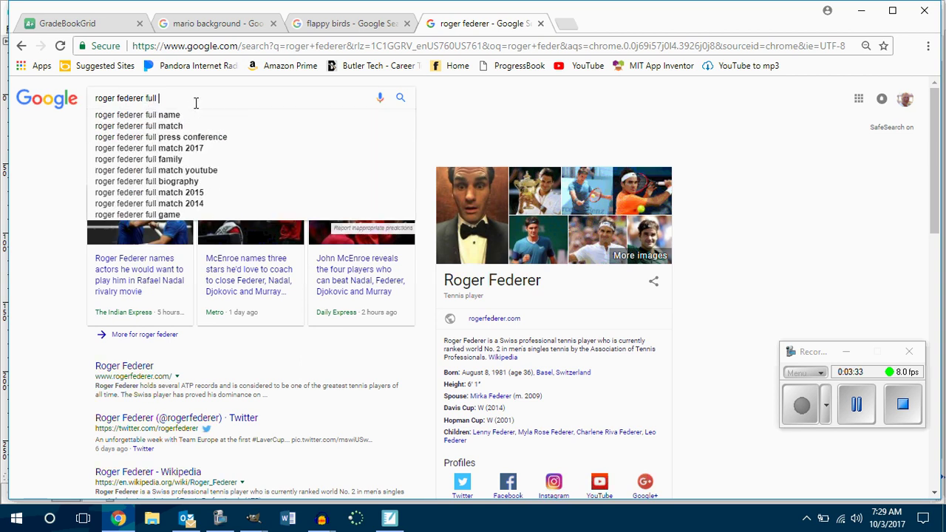
pyautogui.write(' body')
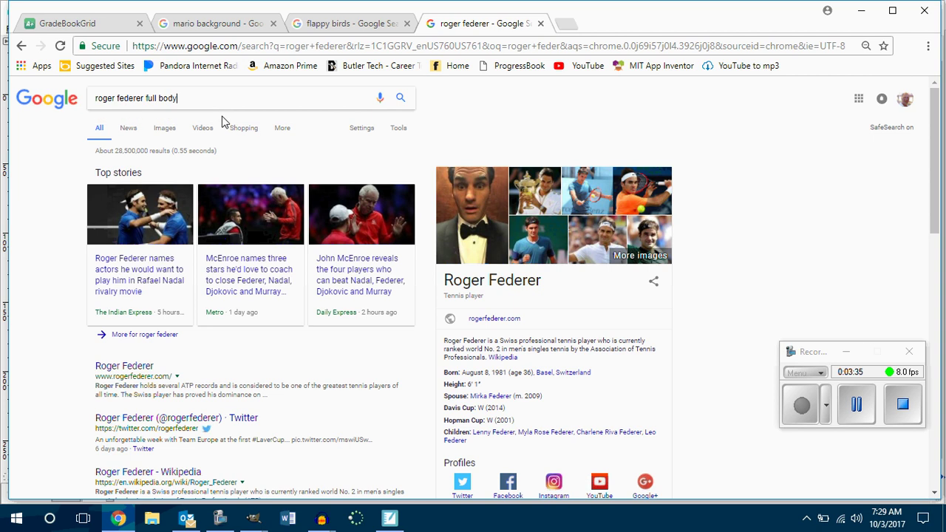
pyautogui.press('Return')
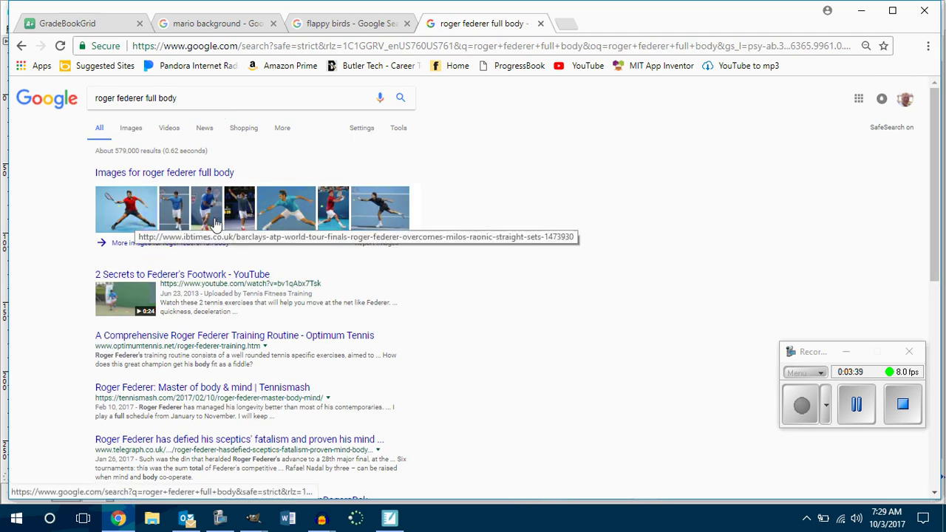
pyautogui.click(379, 205)
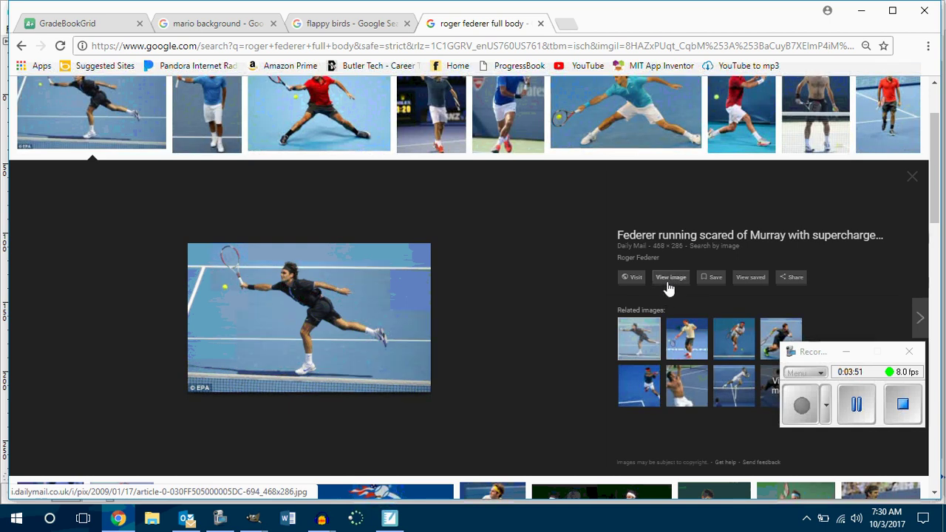
pyautogui.click(668, 288)
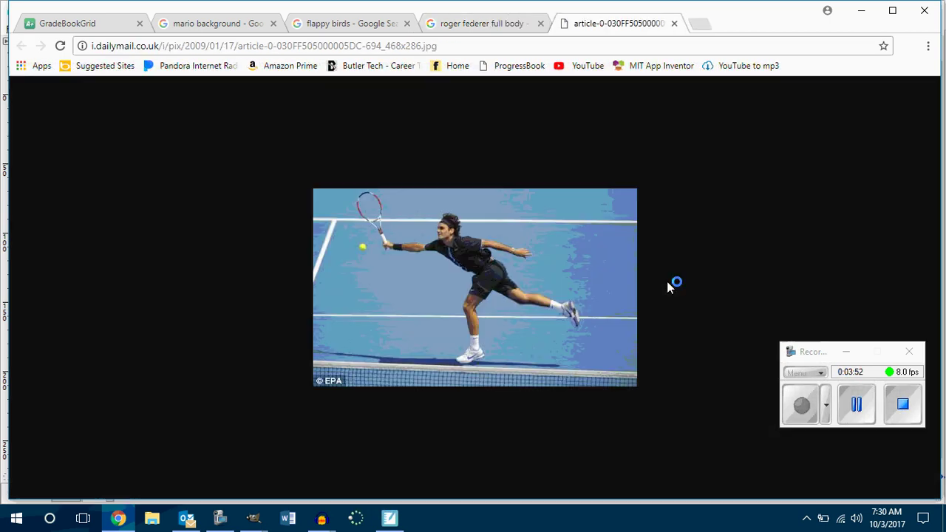
# Start saving the tennis image and create a new folder inside Documents > 2017-2018 > P1 Innovators Makers
pyautogui.rightClick(462, 278)
pyautogui.click(505, 307)
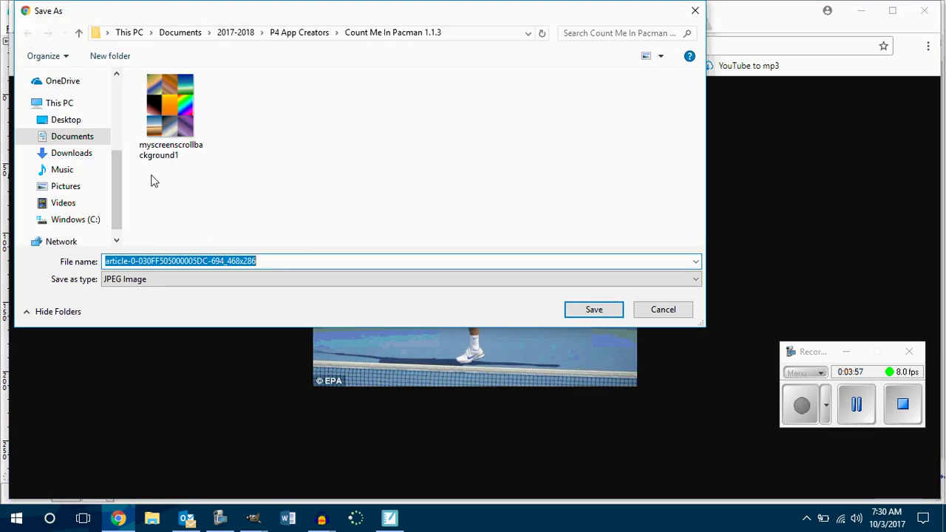
pyautogui.click(74, 140)
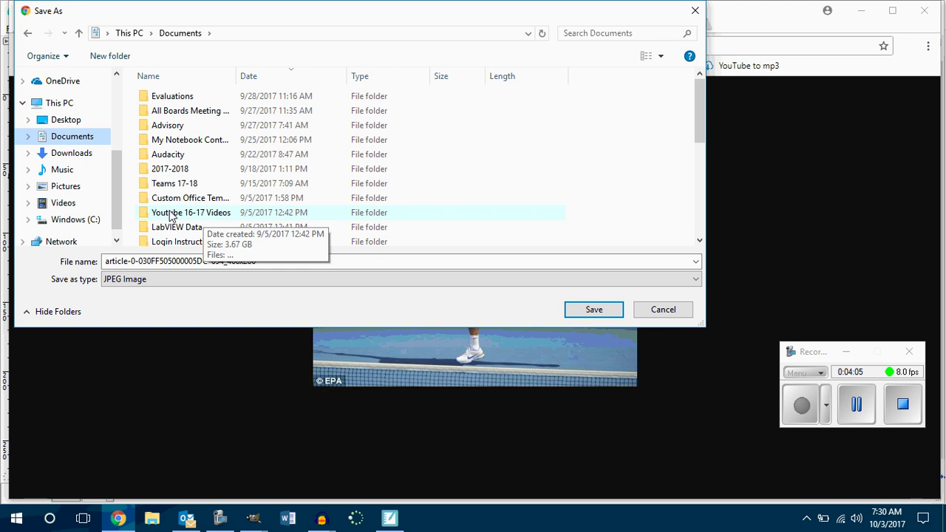
pyautogui.doubleClick(168, 172)
pyautogui.doubleClick(170, 96)
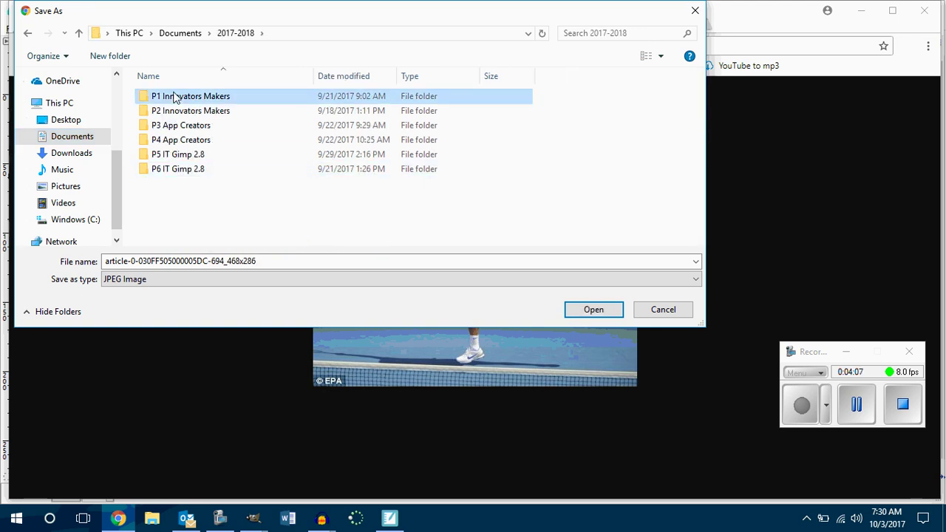
pyautogui.click(111, 56)
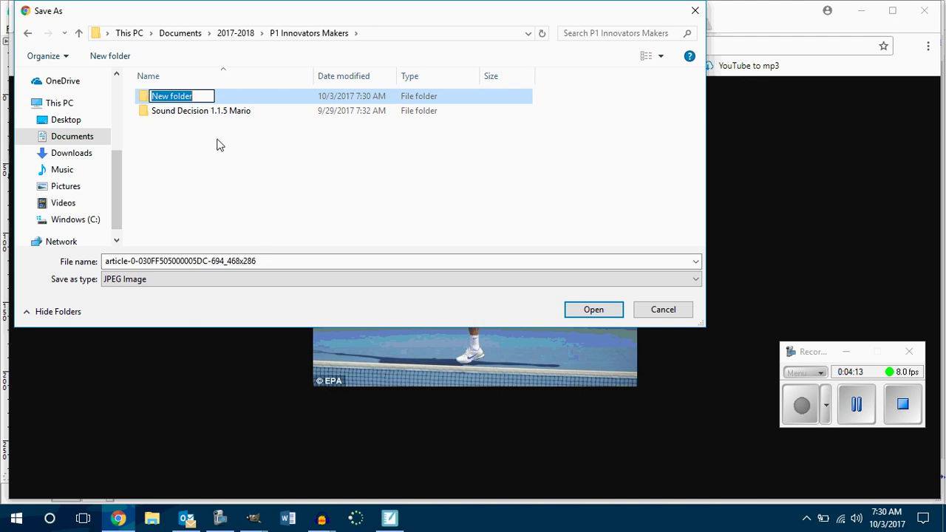
pyautogui.write('Sound')
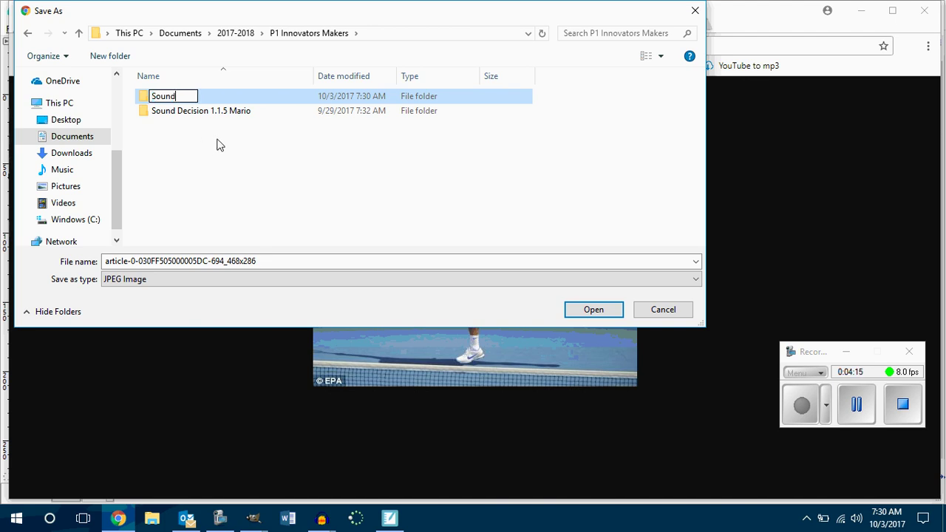
pyautogui.press('BackSpace')
pyautogui.press('BackSpace')
pyautogui.press('BackSpace')
pyautogui.press('BackSpace')
pyautogui.press('BackSpace')
pyautogui.press('BackSpace')
pyautogui.write('Sprite Smash ')
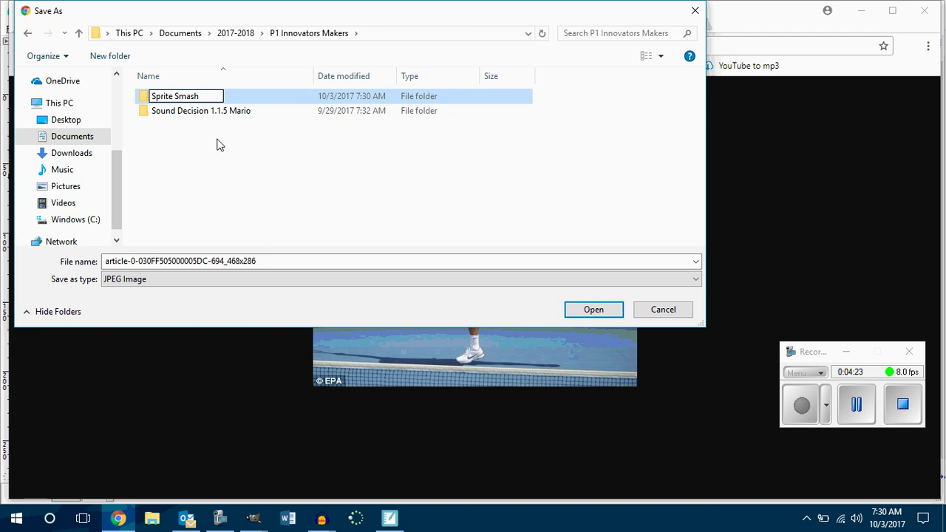
pyautogui.write('1')
pyautogui.press('BackSpace')
pyautogui.press('BackSpace')
pyautogui.press('BackSpace')
pyautogui.press('BackSpace')
pyautogui.press('BackSpace')
pyautogui.press('BackSpace')
pyautogui.press('BackSpace')
pyautogui.press('BackSpace')
pyautogui.press('BackSpace')
pyautogui.press('BackSpace')
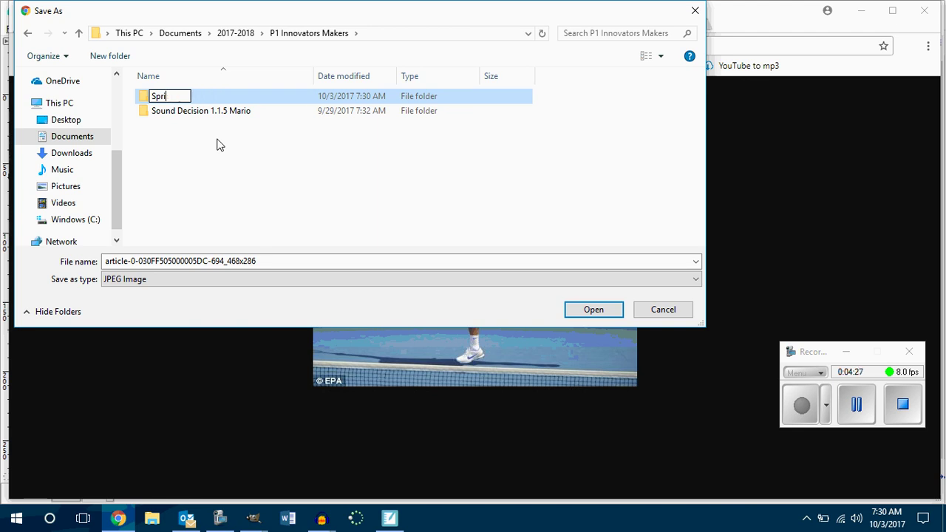
pyautogui.press('BackSpace')
pyautogui.press('BackSpace')
pyautogui.press('BackSpace')
pyautogui.press('BackSpace')
# Name the new folder "Gimp 1.1.6" and open it as the image's save location
pyautogui.write('Gi')
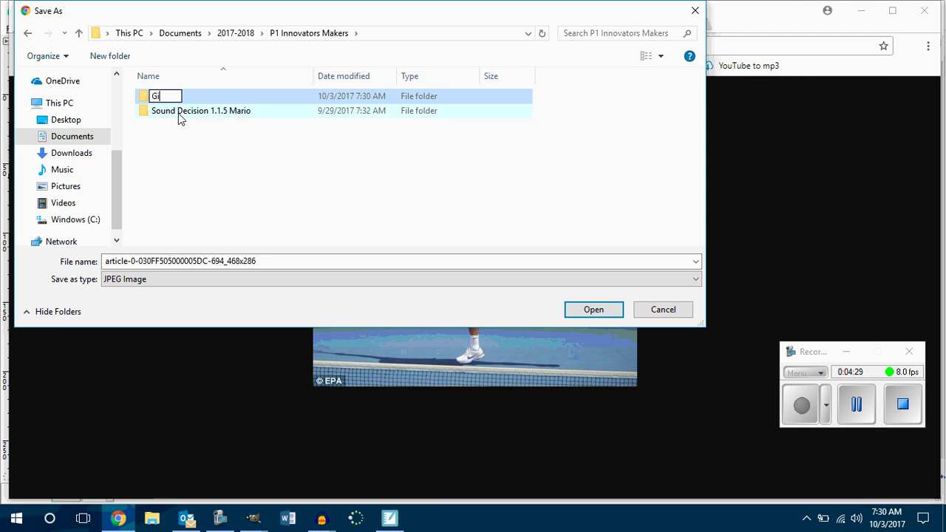
pyautogui.write('mp 1.1.6')
pyautogui.press('Return')
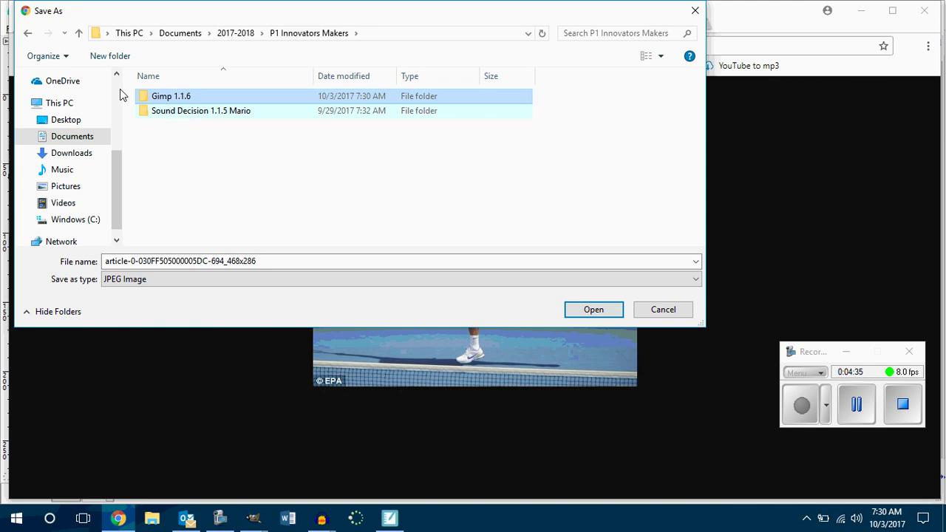
pyautogui.doubleClick(177, 97)
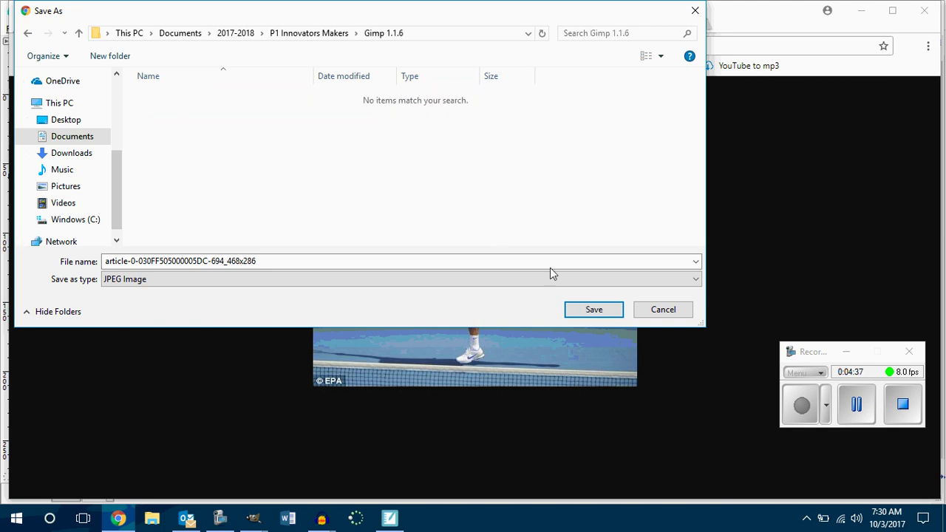
# Save the tennis image and open its Gimp 1.1.6 folder under Documents > 2017-2018 > P1 Innovators Makers in File Explorer
pyautogui.click(581, 312)
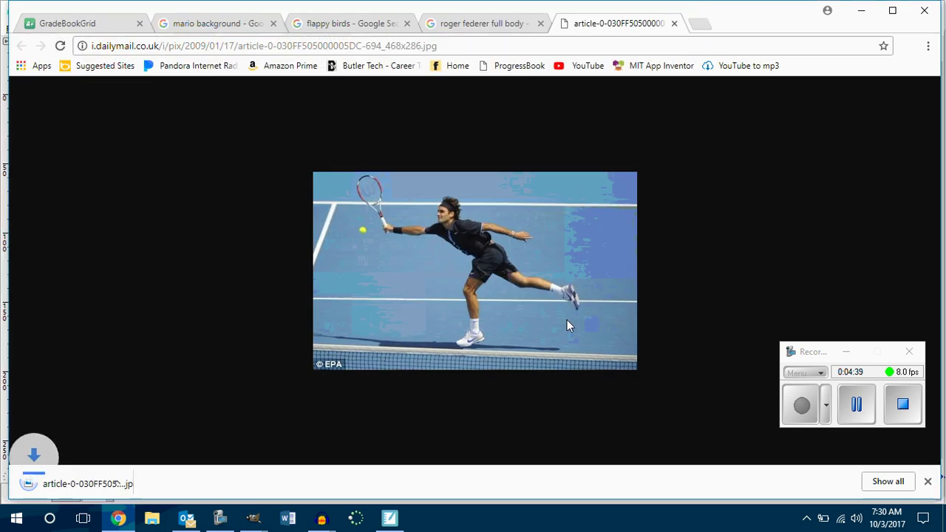
pyautogui.click(151, 518)
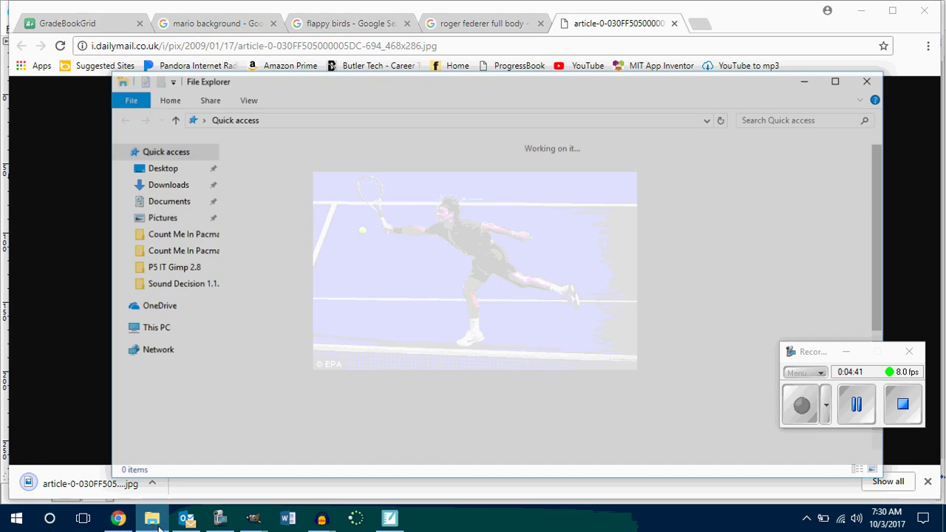
pyautogui.doubleClick(612, 181)
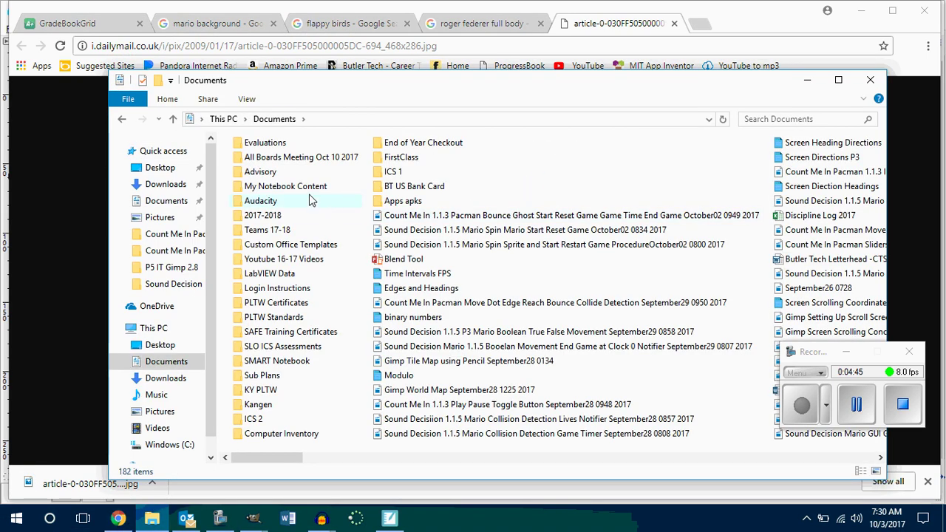
pyautogui.click(268, 219)
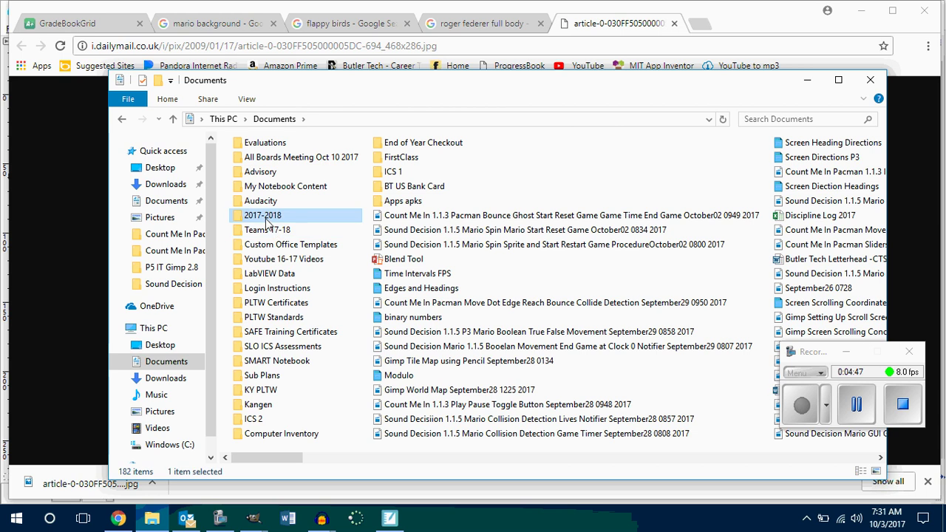
pyautogui.click(268, 222)
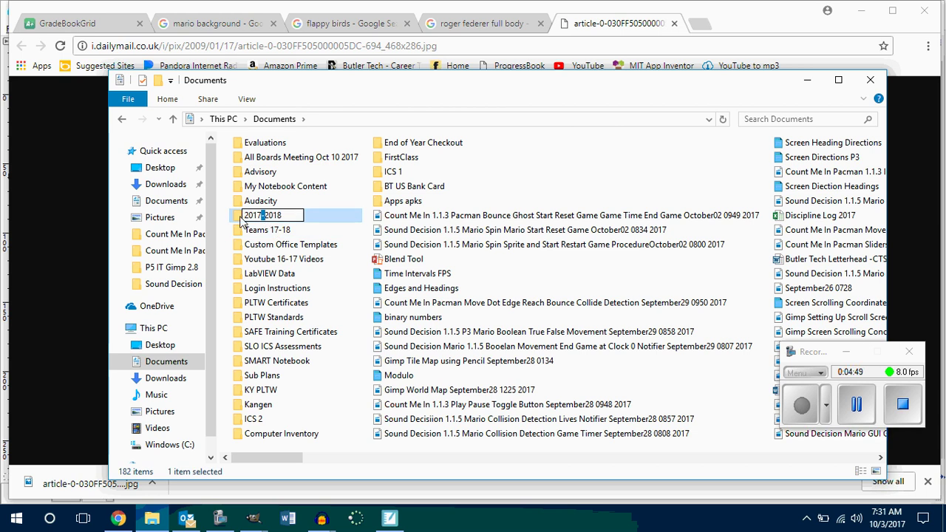
pyautogui.doubleClick(242, 219)
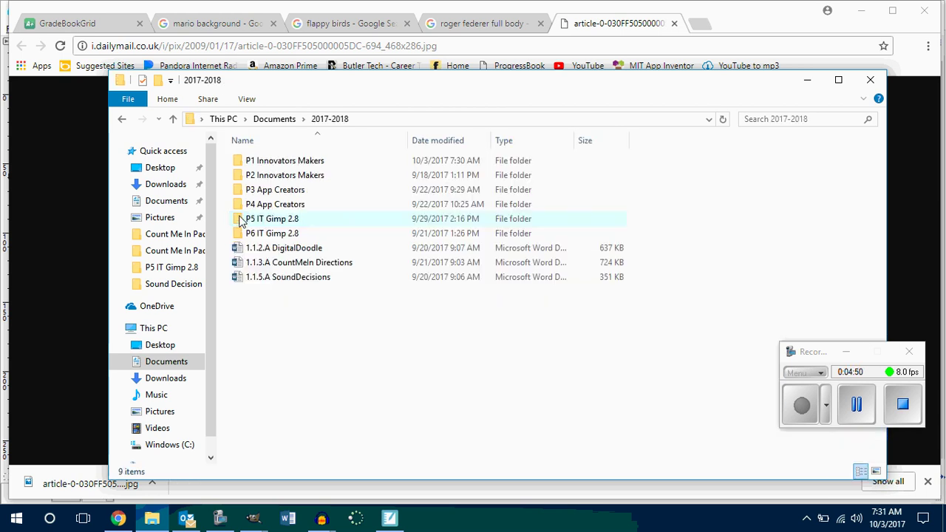
pyautogui.click(269, 164)
pyautogui.doubleClick(270, 164)
pyautogui.doubleClick(264, 161)
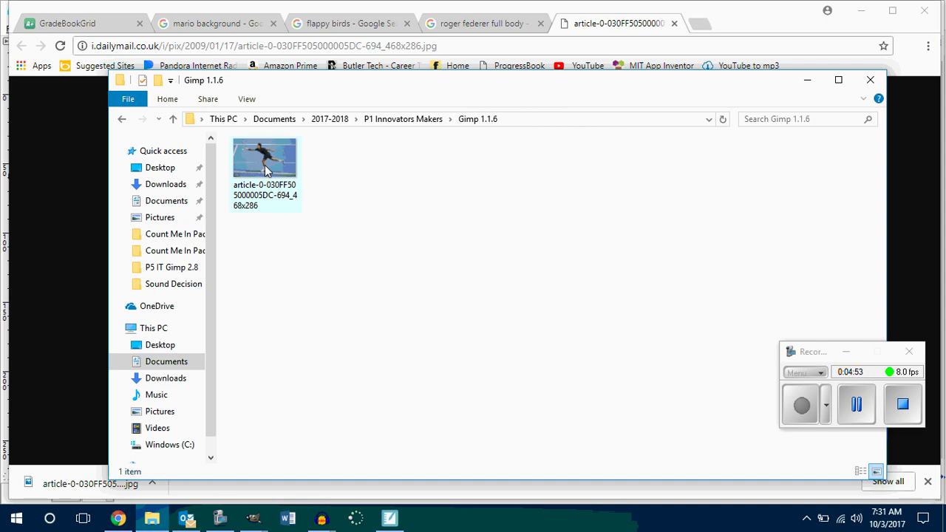
# Open the saved tennis image with GNU Image Manipulation Program and maximize its window
pyautogui.rightClick(264, 169)
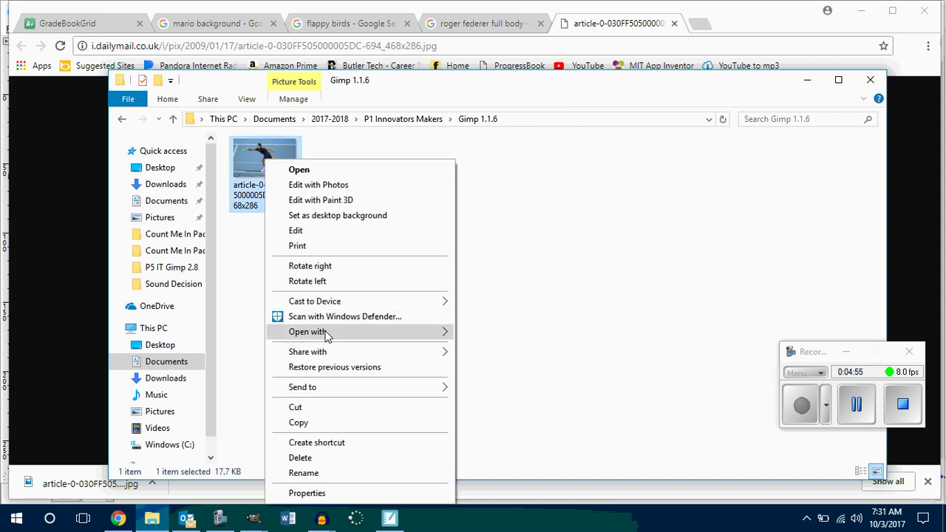
pyautogui.moveTo(391, 335)
pyautogui.click(521, 333)
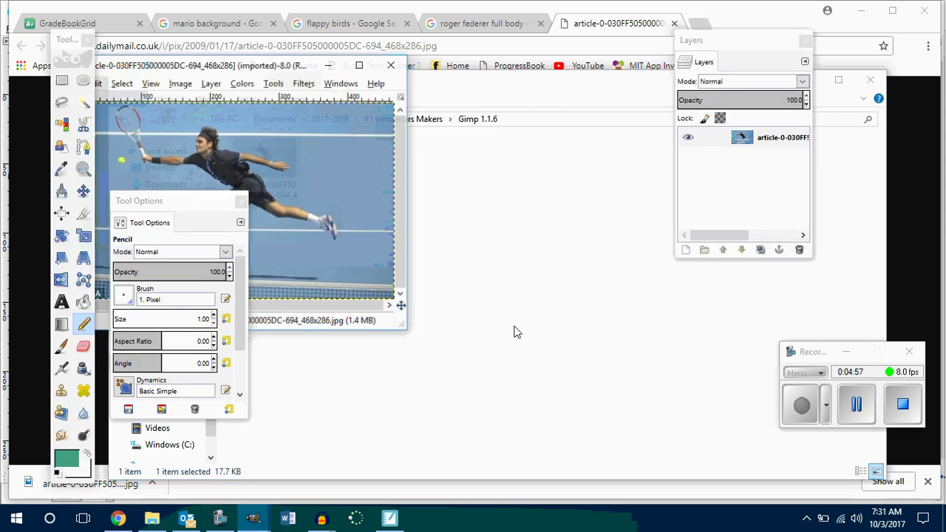
pyautogui.click(360, 64)
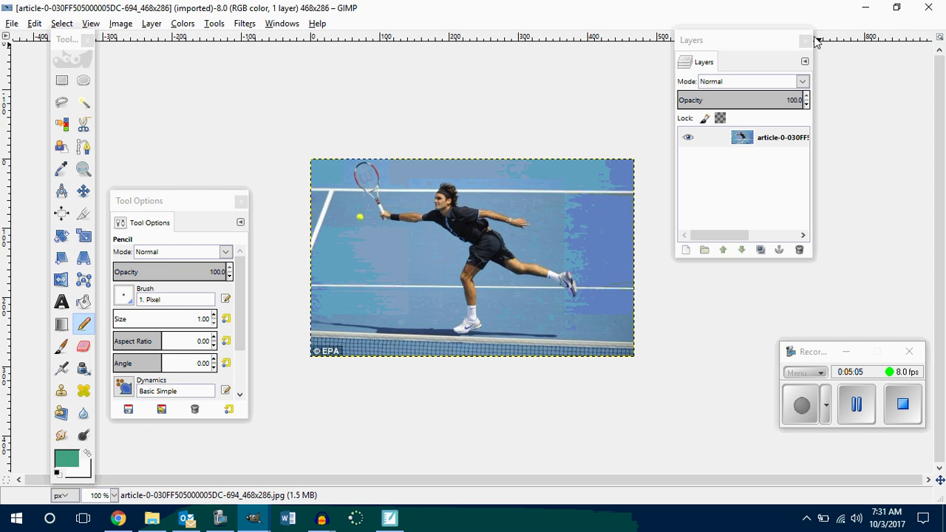
pyautogui.click(857, 403)
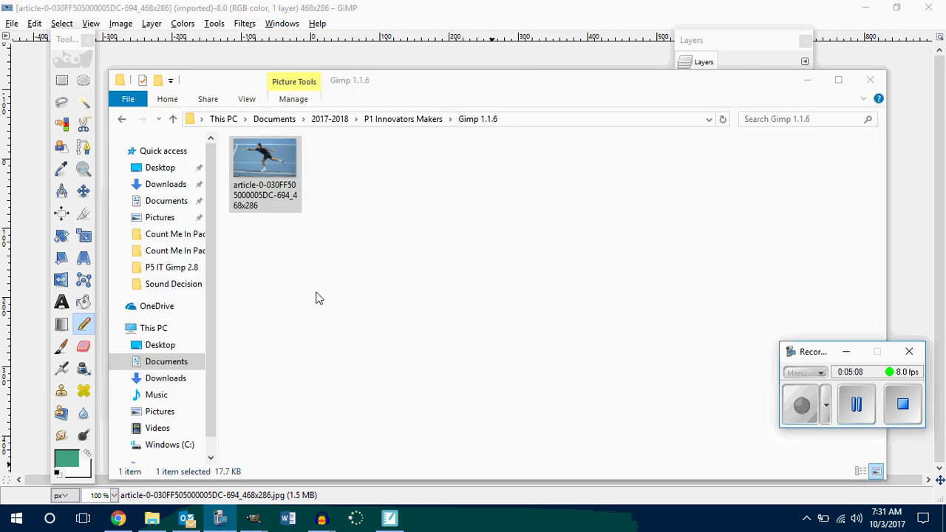
pyautogui.rightClick(254, 160)
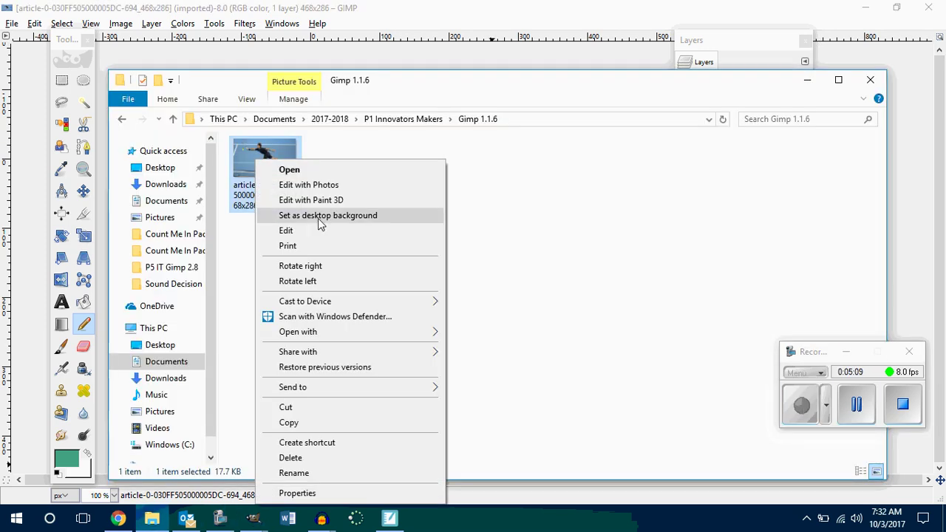
pyautogui.moveTo(305, 332)
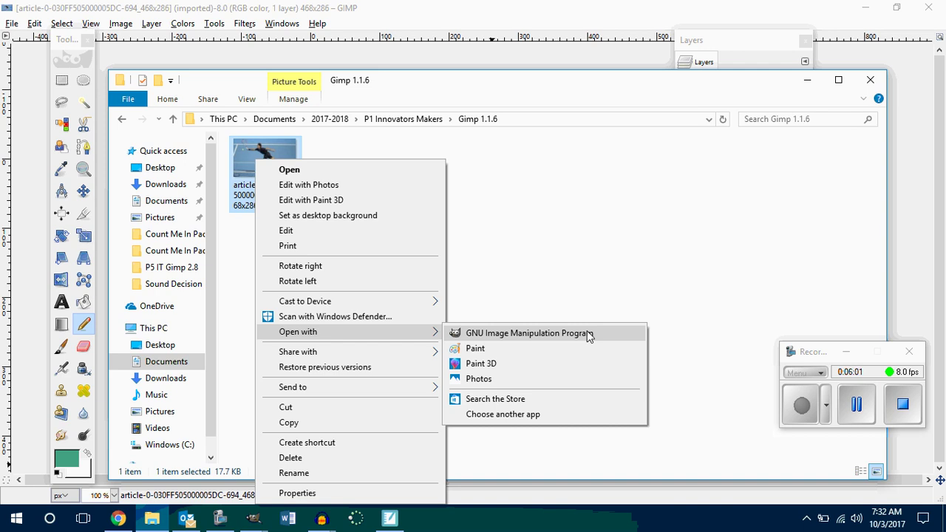
pyautogui.click(818, 360)
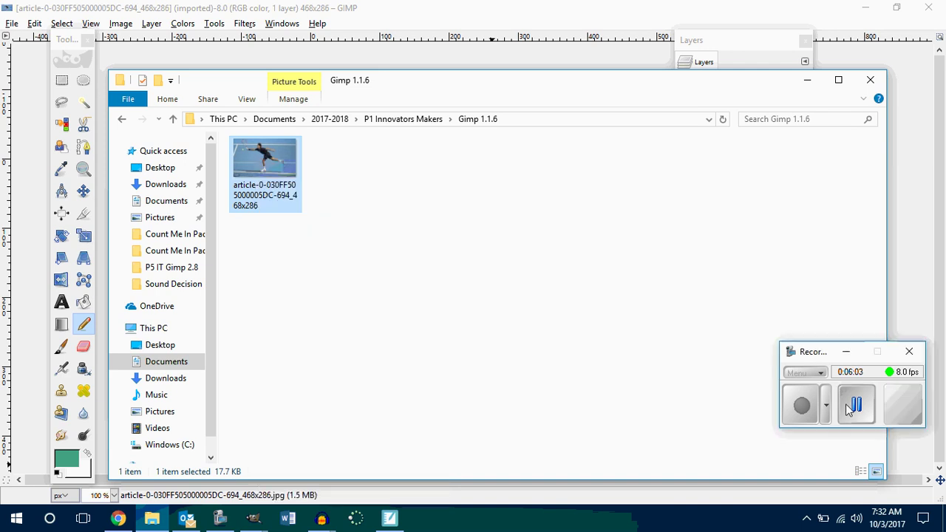
pyautogui.click(269, 166)
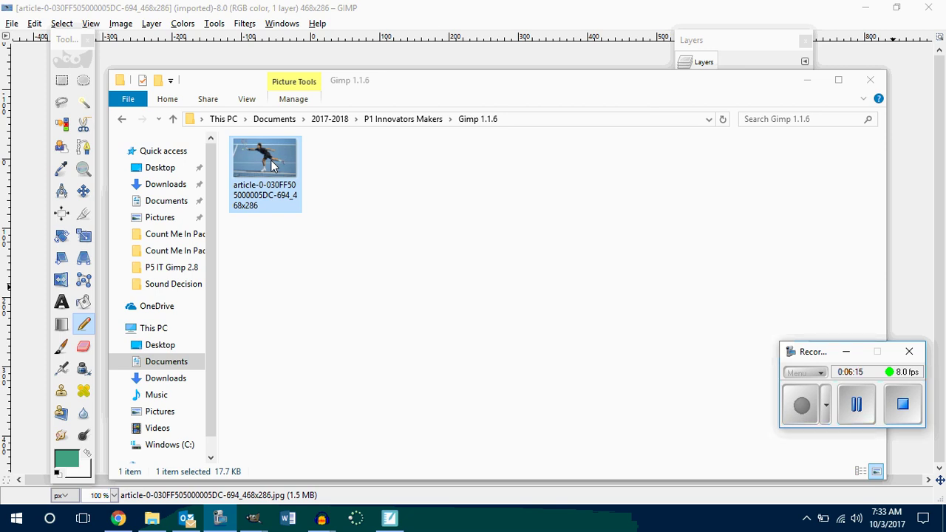
pyautogui.click(914, 82)
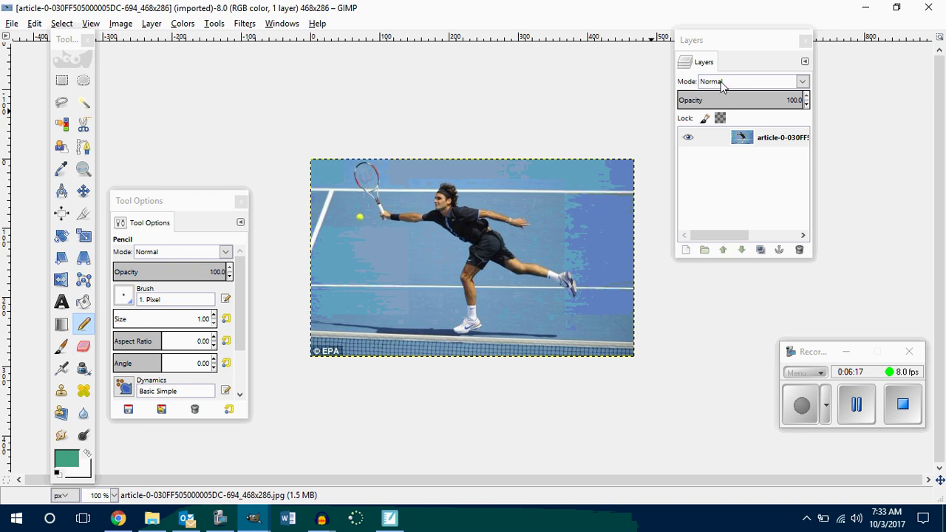
# Close the Layers, Toolbox and Tool Options windows so that only the image window remains
pyautogui.click(806, 40)
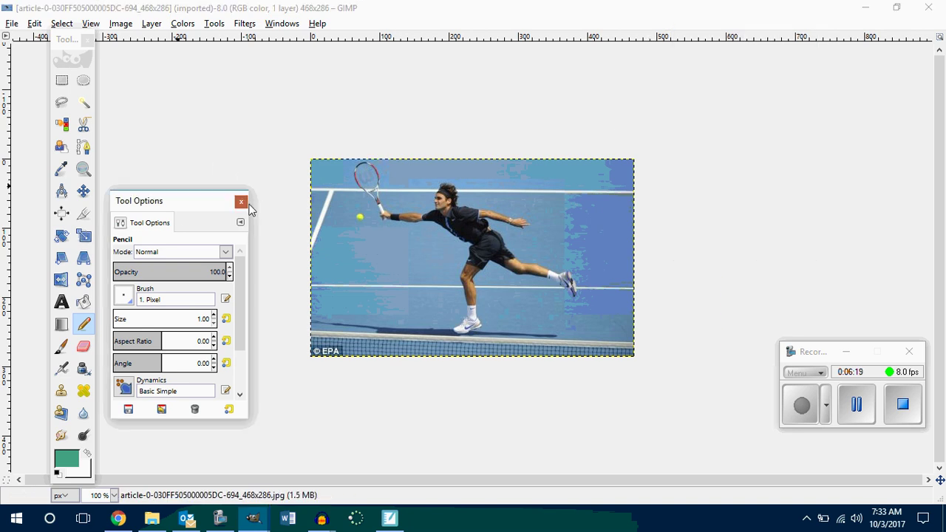
pyautogui.click(87, 40)
pyautogui.click(241, 201)
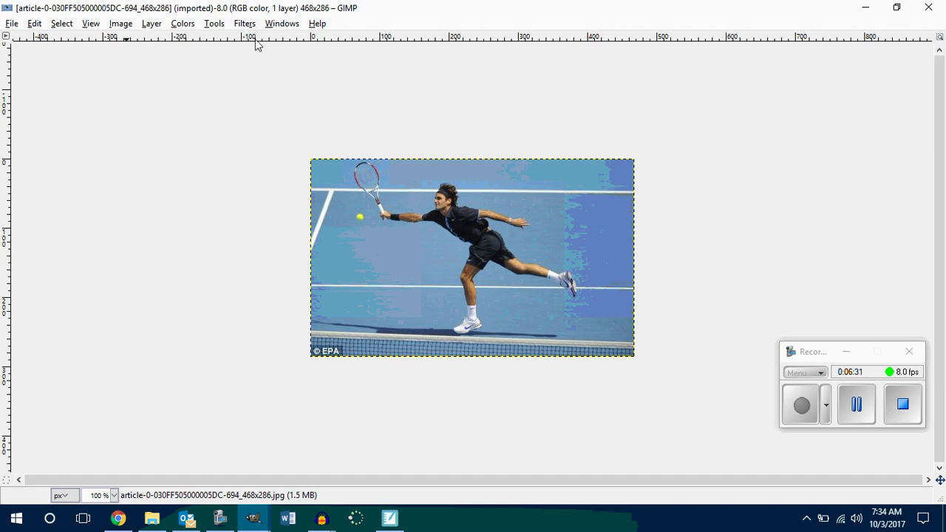
# Bring back the Toolbox and the Layers dialog, arrange them on either side of the tennis image, and close both again
pyautogui.click(282, 23)
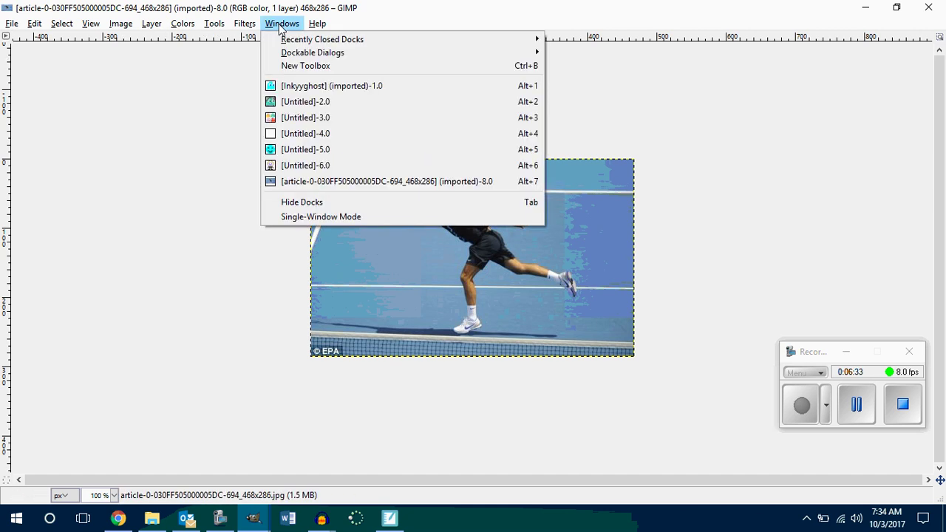
pyautogui.click(306, 68)
pyautogui.moveTo(313, 34); pyautogui.dragTo(135, 30)
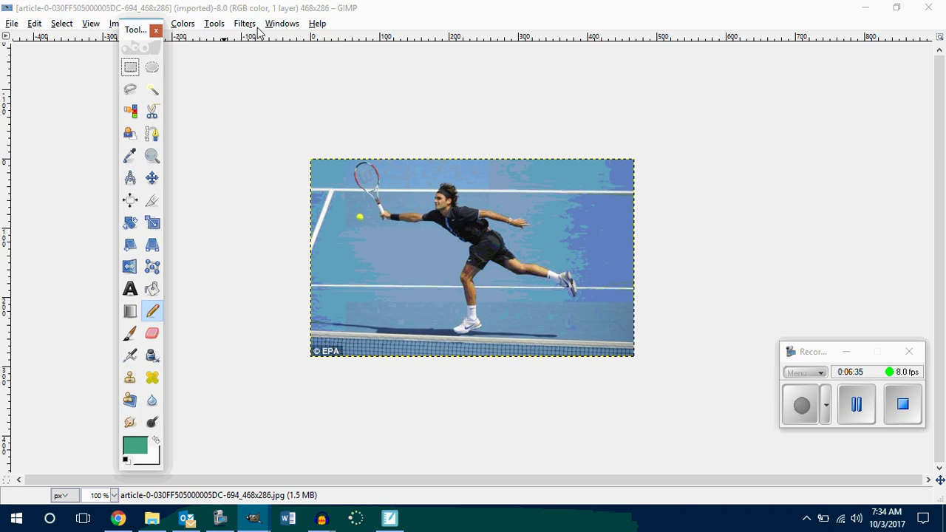
pyautogui.click(281, 23)
pyautogui.moveTo(310, 53)
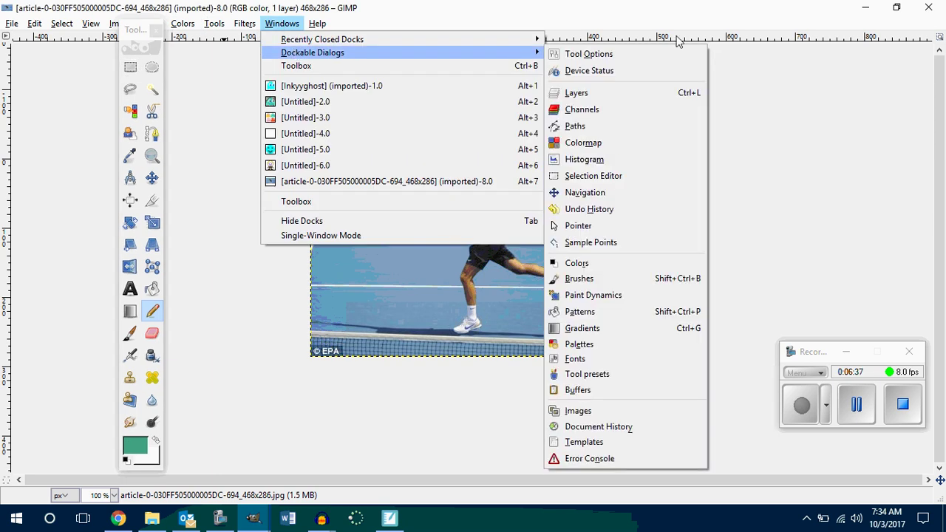
pyautogui.click(630, 94)
pyautogui.moveTo(655, 24); pyautogui.dragTo(780, 90)
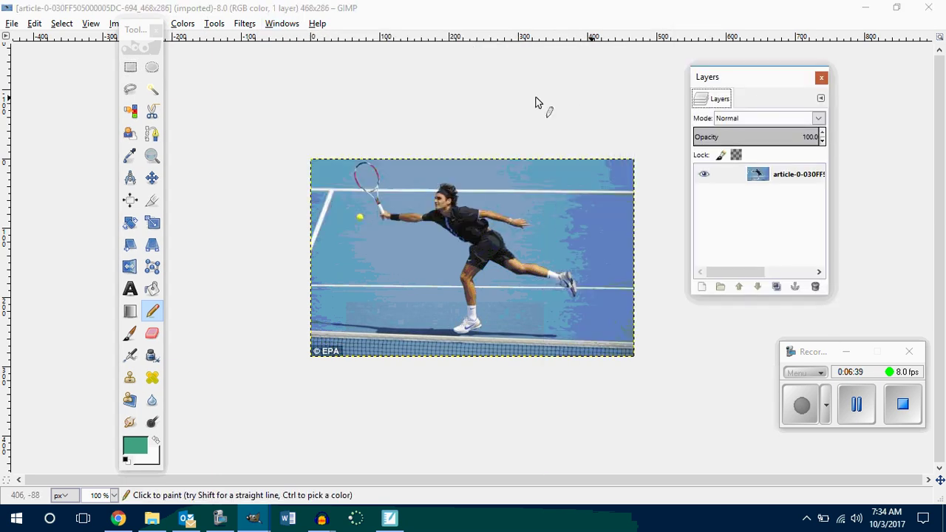
pyautogui.moveTo(145, 30); pyautogui.dragTo(91, 48)
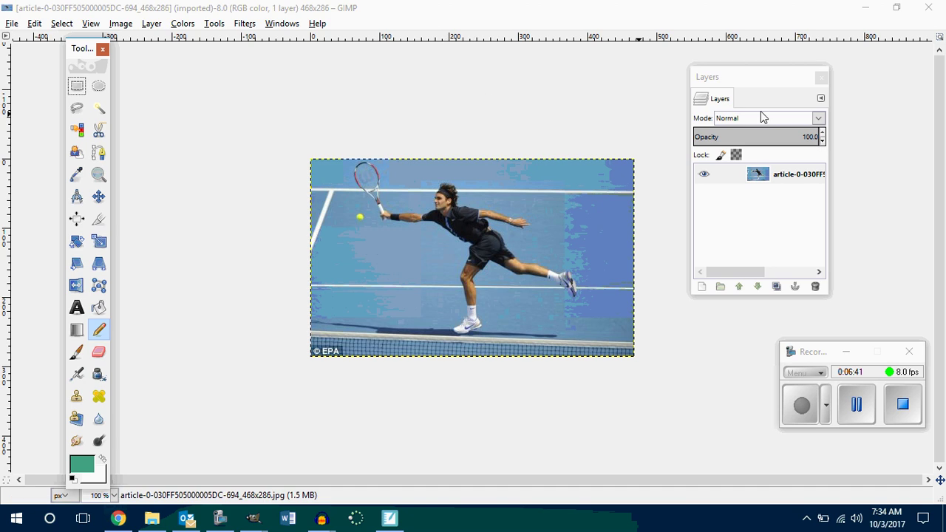
pyautogui.click(105, 49)
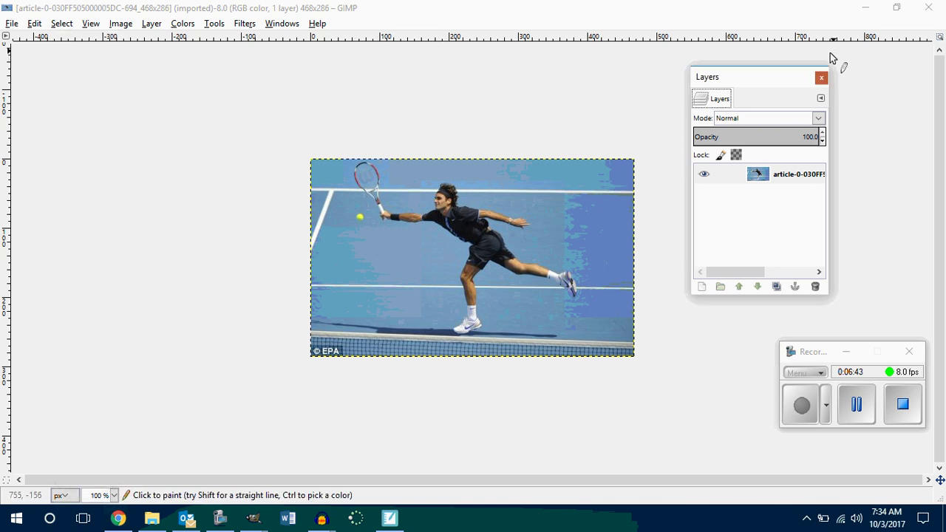
pyautogui.click(822, 77)
# Reopen the Toolbox and the Layers dialog, placing the Toolbox to the left of the tennis image and Layers to its right
pyautogui.press('ctrl')
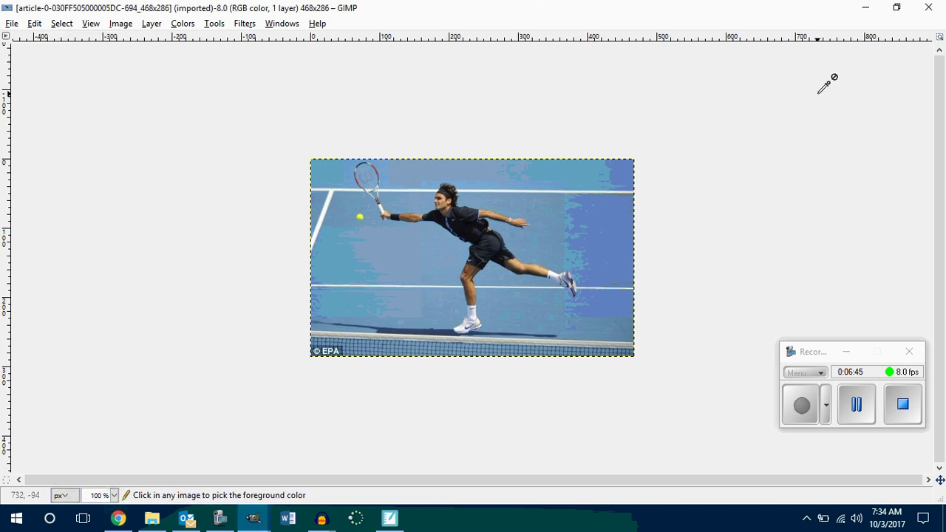
pyautogui.hotkey('ctrl', 'b')
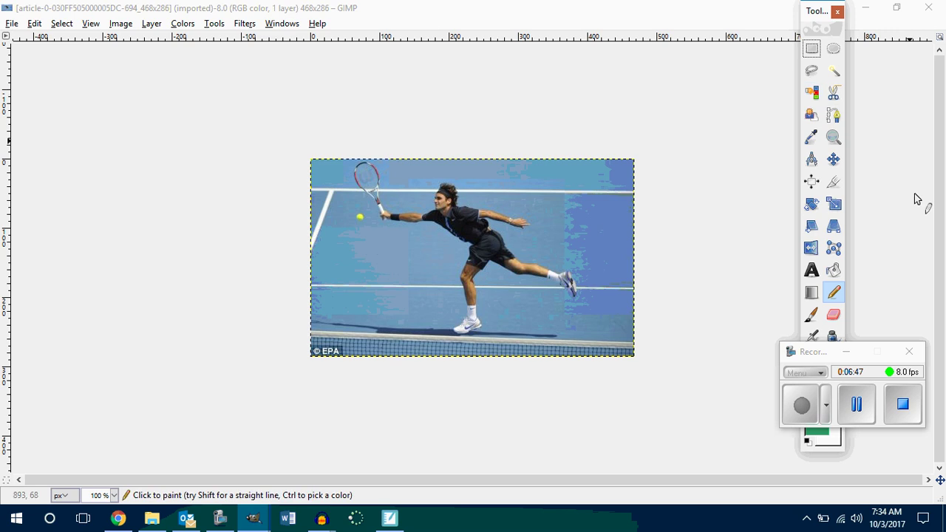
pyautogui.moveTo(808, 18); pyautogui.dragTo(107, 77)
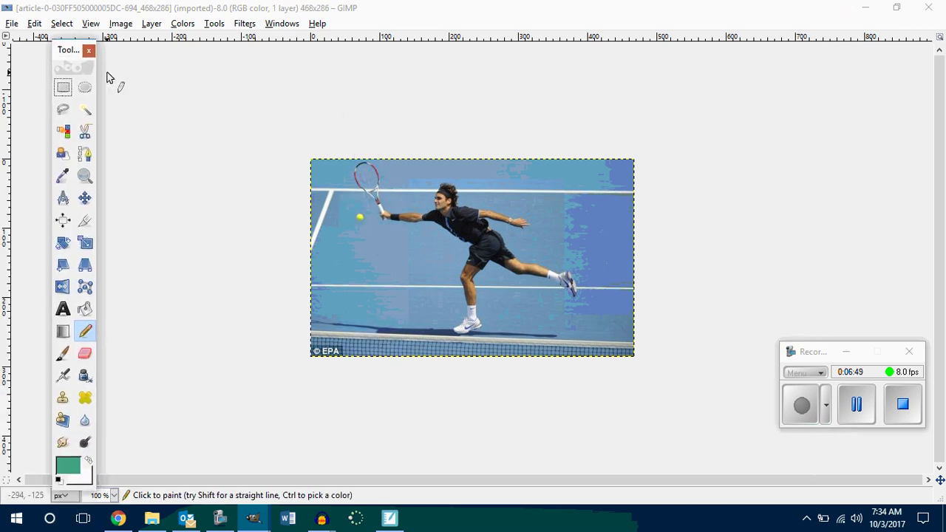
pyautogui.hotkey('ctrl', 'l')
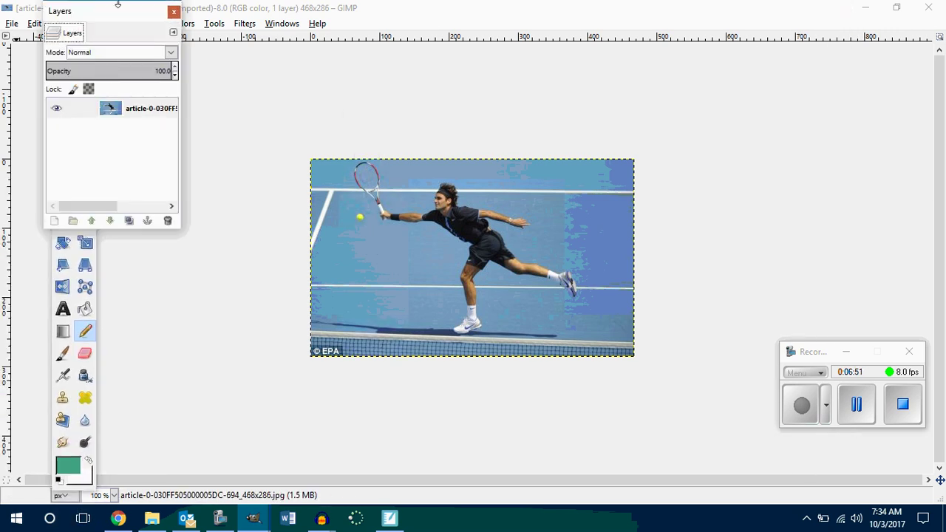
pyautogui.moveTo(118, 14); pyautogui.dragTo(748, 82)
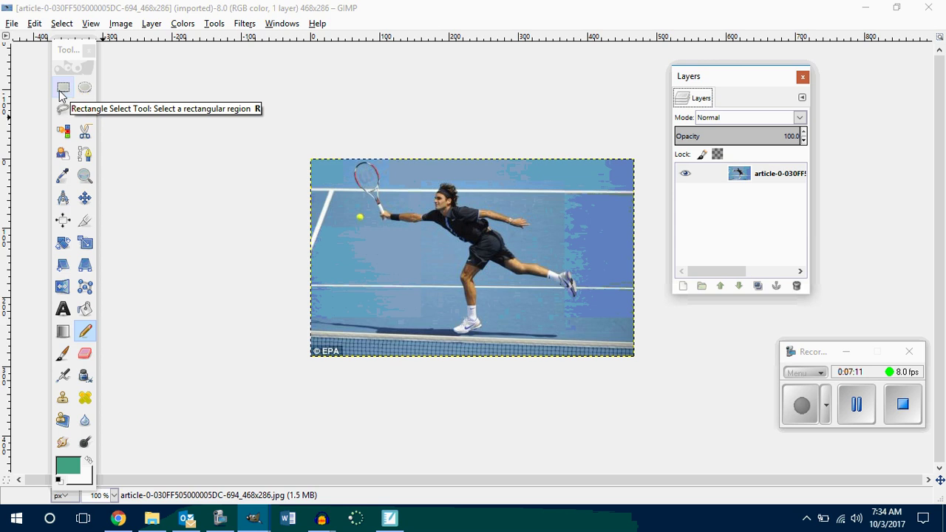
# Try deleting a rectangular selection of about 160 by 110 px over the player's upper body, undo the deletion and clear the selection
pyautogui.click(63, 92)
pyautogui.moveTo(395, 181); pyautogui.dragTo(507, 258)
pyautogui.press('Delete')
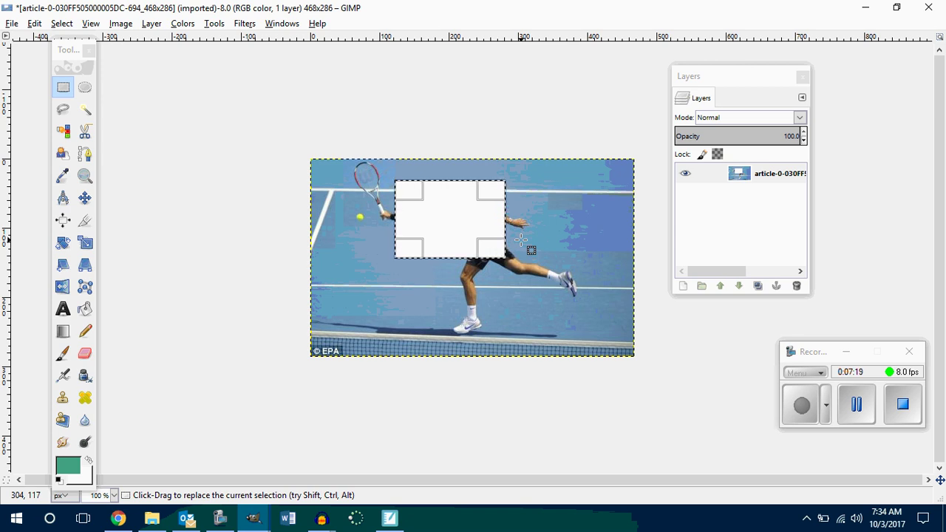
pyautogui.hotkey('ctrl', 'z')
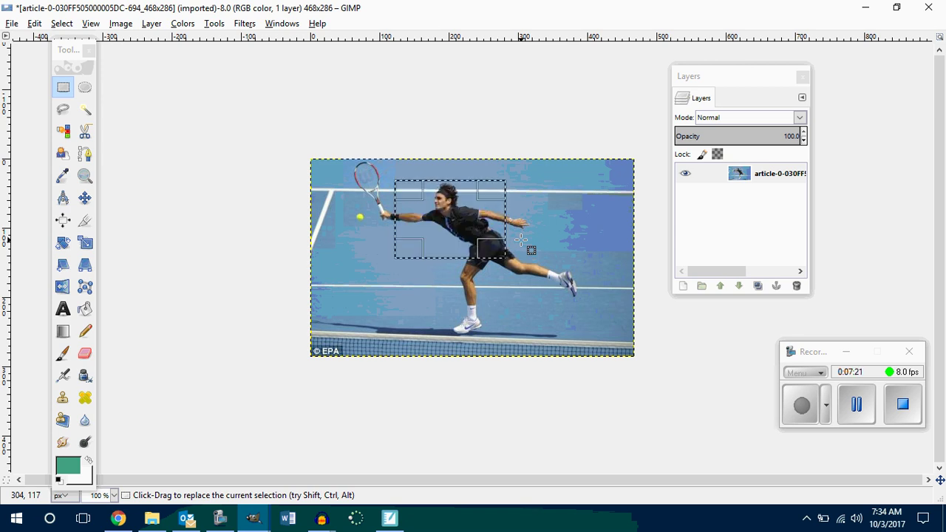
pyautogui.click(575, 99)
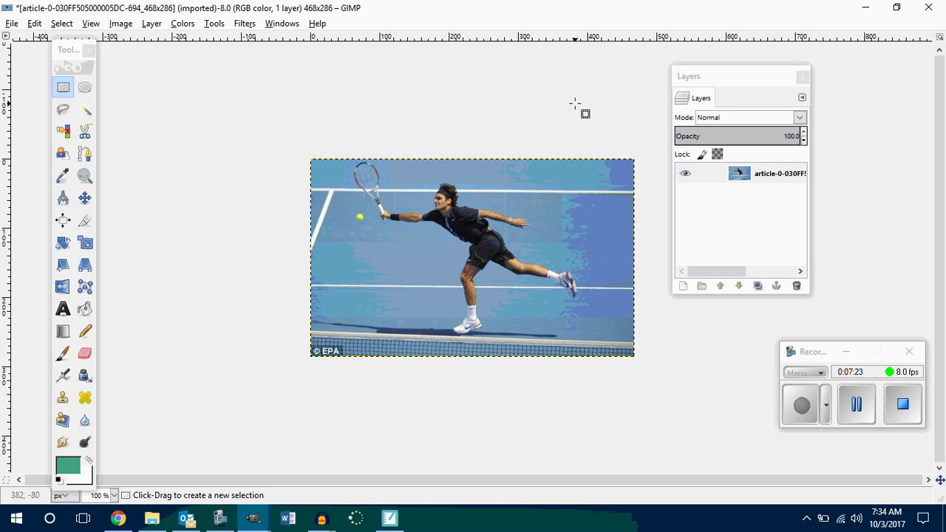
# Draw an elliptical selection of about 245 by 170 px around the tennis player's body and invert the selection
pyautogui.click(85, 87)
pyautogui.moveTo(380, 177); pyautogui.dragTo(562, 302)
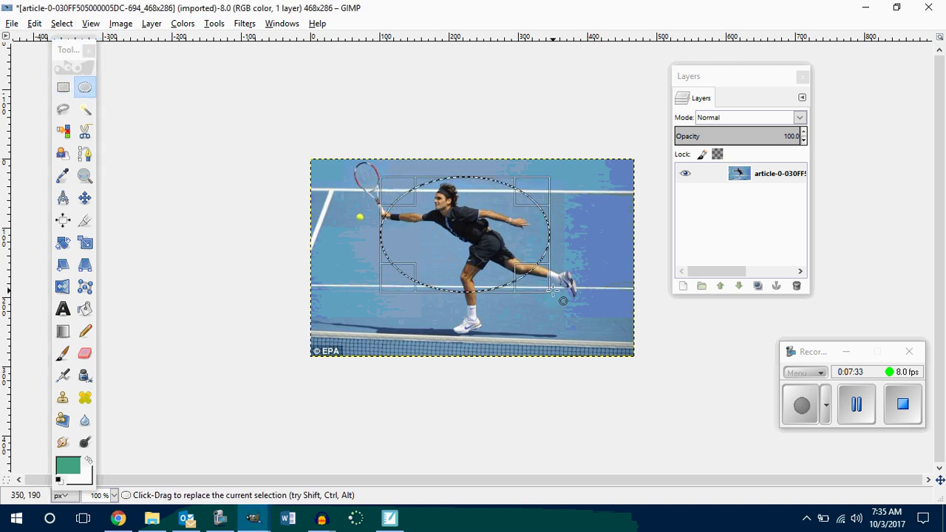
pyautogui.click(61, 23)
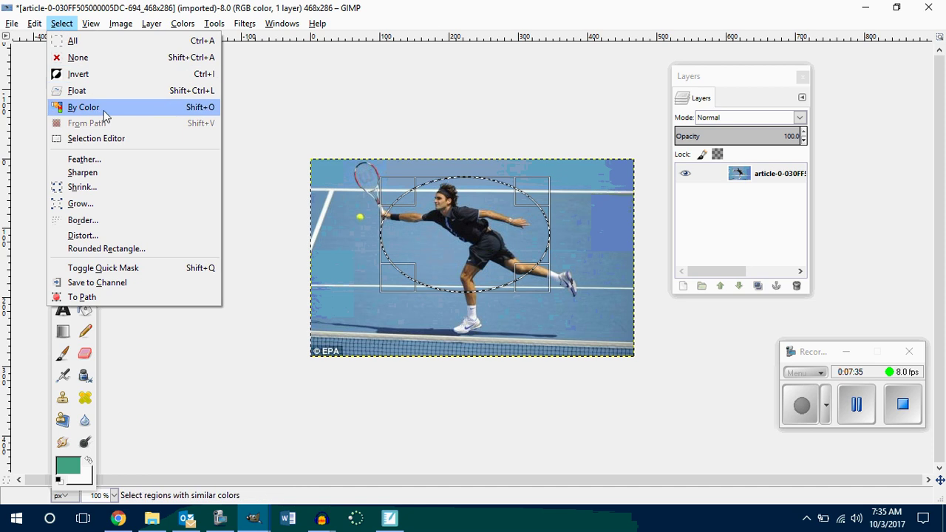
pyautogui.click(92, 73)
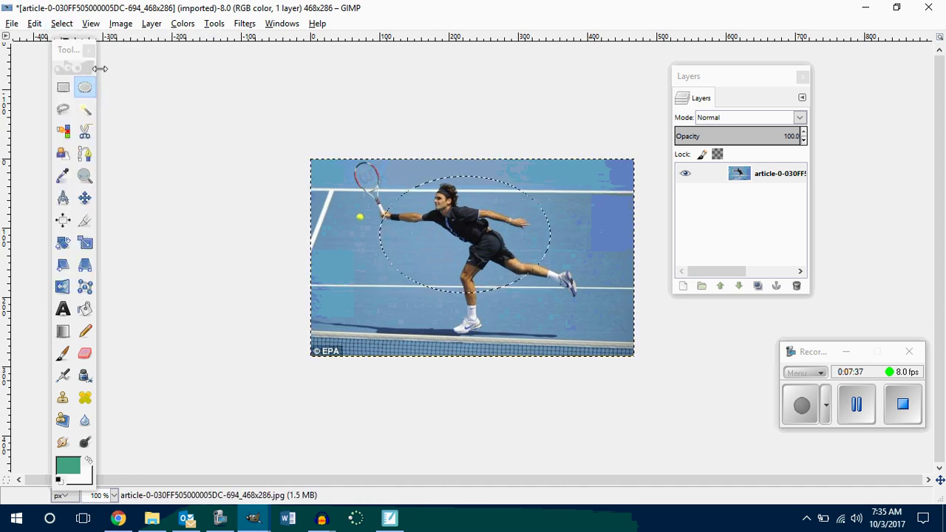
# Try deleting everything outside the ellipse around the tennis player, and undo the deletion
pyautogui.press('Delete')
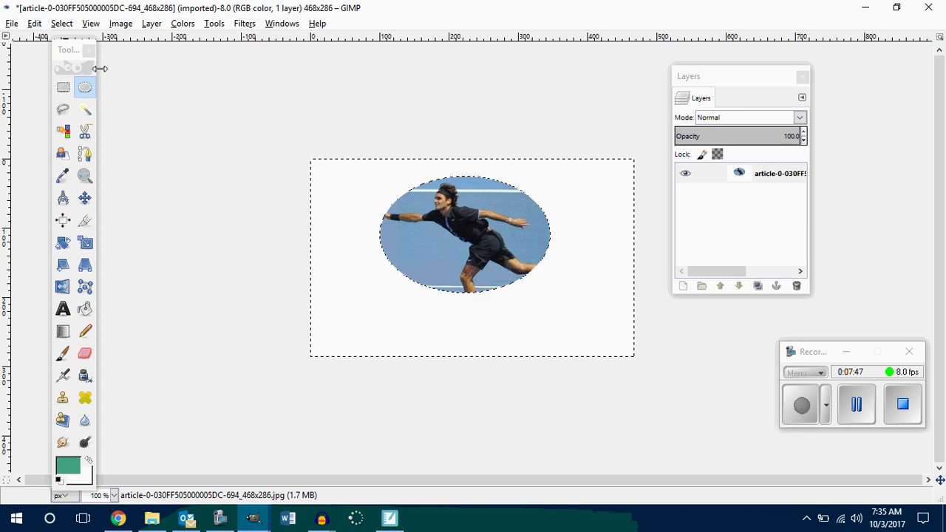
pyautogui.hotkey('ctrl', 'z')
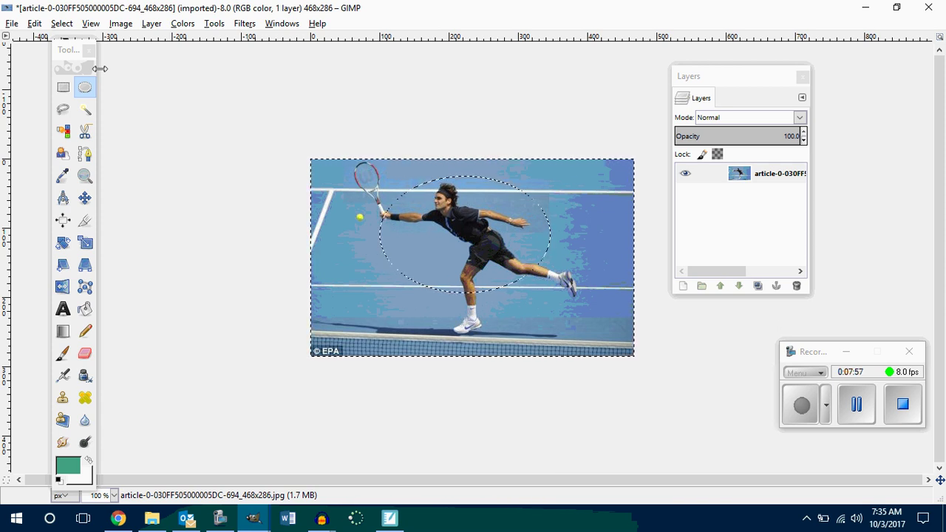
pyautogui.press('XF86AudioRaiseVolume')
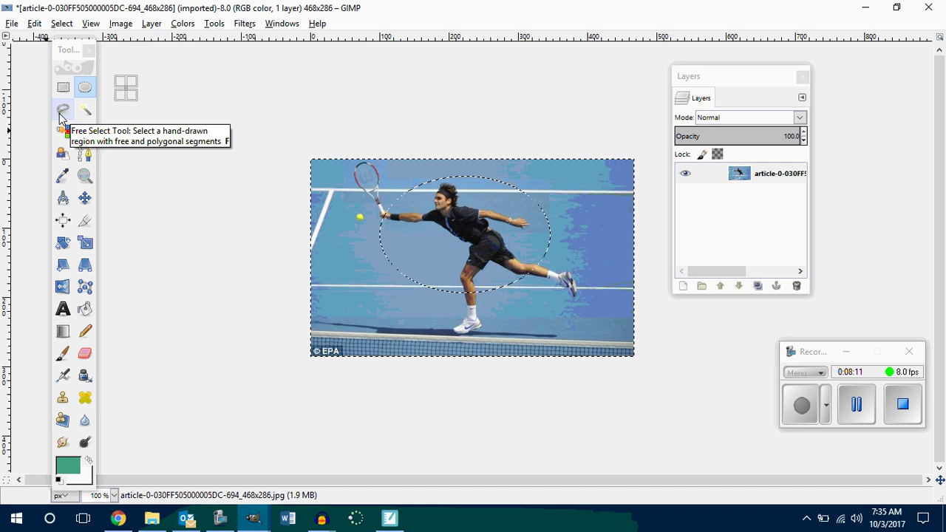
# Switch to the Rectangle Select tool and clear the inverted elliptical selection from the tennis image
pyautogui.click(62, 87)
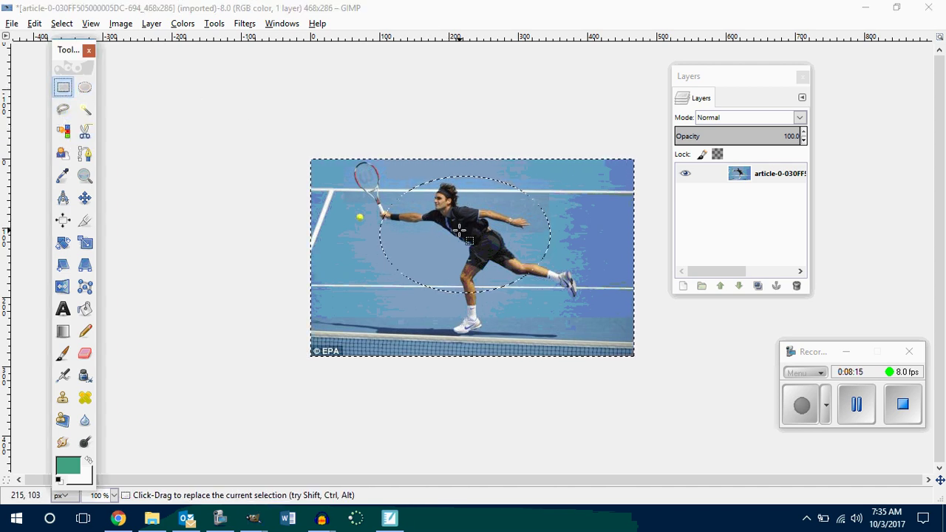
pyautogui.doubleClick(63, 88)
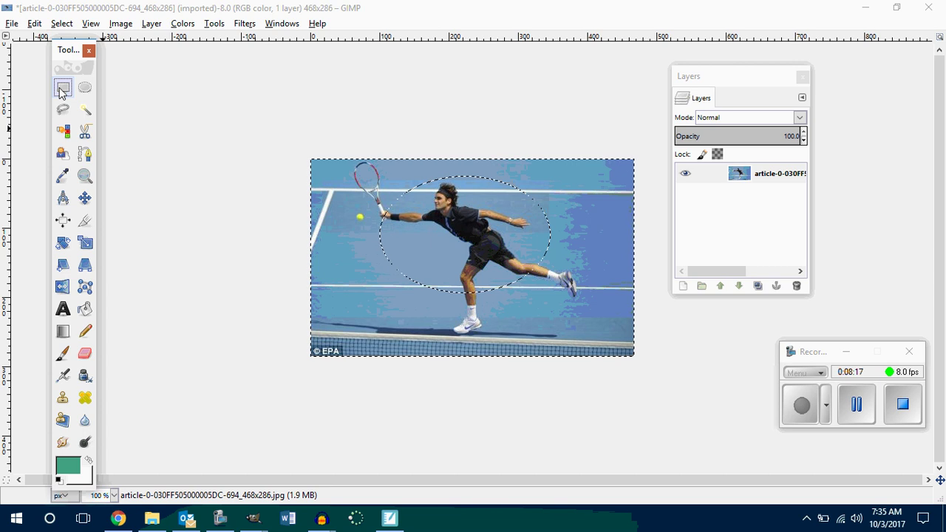
pyautogui.click(136, 33)
pyautogui.click(167, 107)
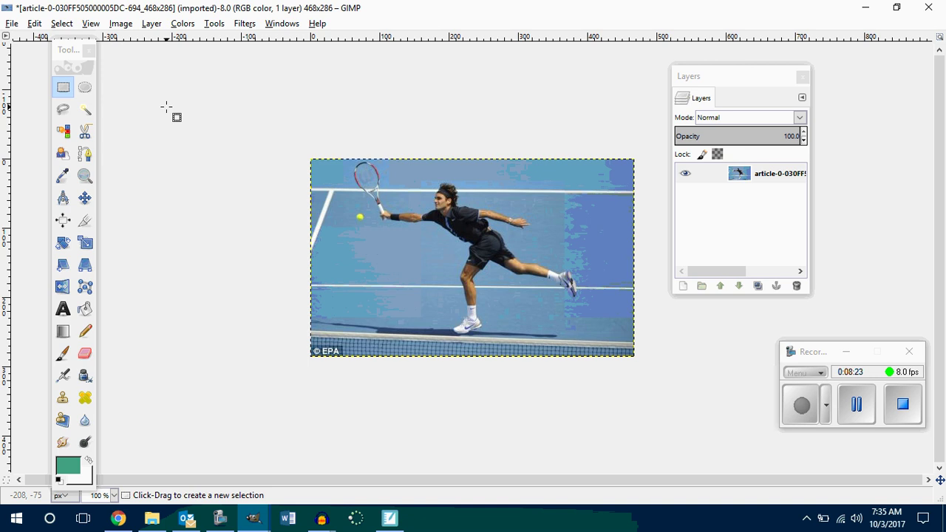
pyautogui.click(165, 107)
pyautogui.click(163, 108)
pyautogui.moveTo(282, 122); pyautogui.dragTo(721, 402)
pyautogui.click(220, 194)
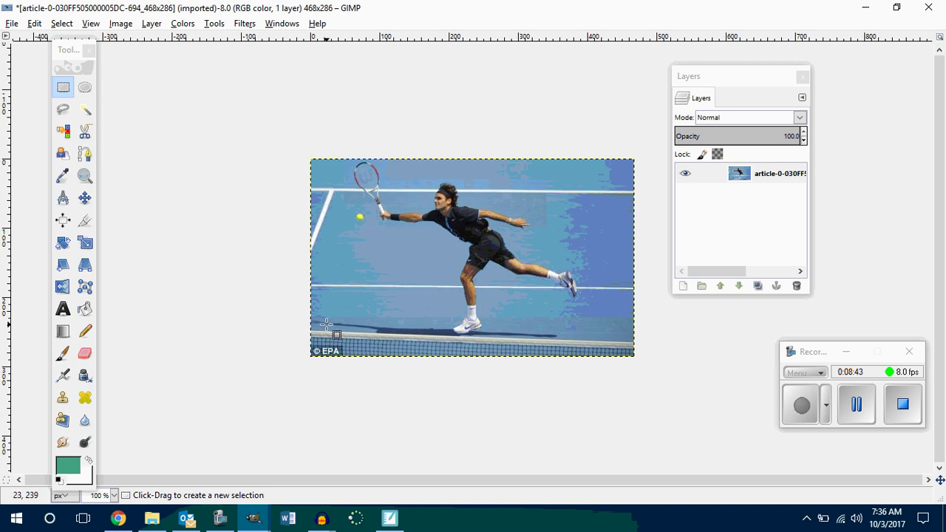
# Try tracing the front edge of the player's standing leg from shoe to knee with Scissors Select, and discard the outline
pyautogui.click(87, 133)
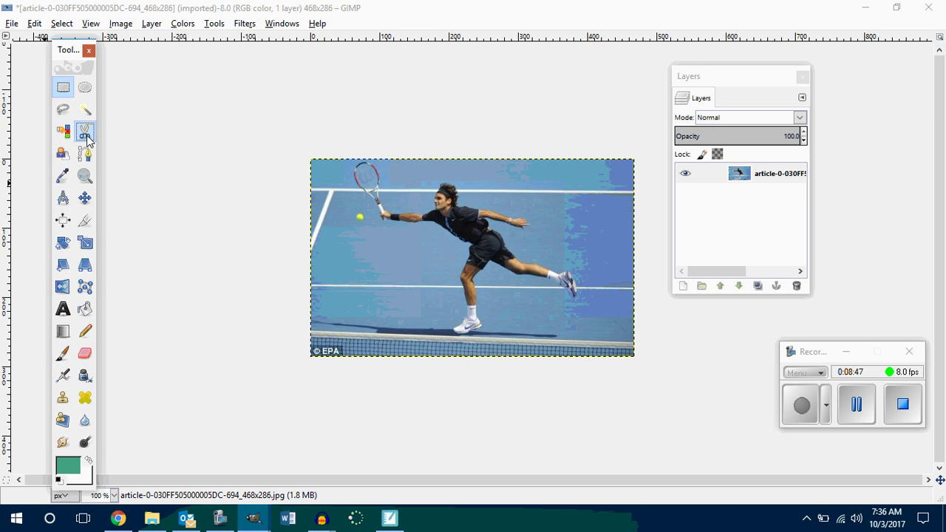
pyautogui.click(453, 330)
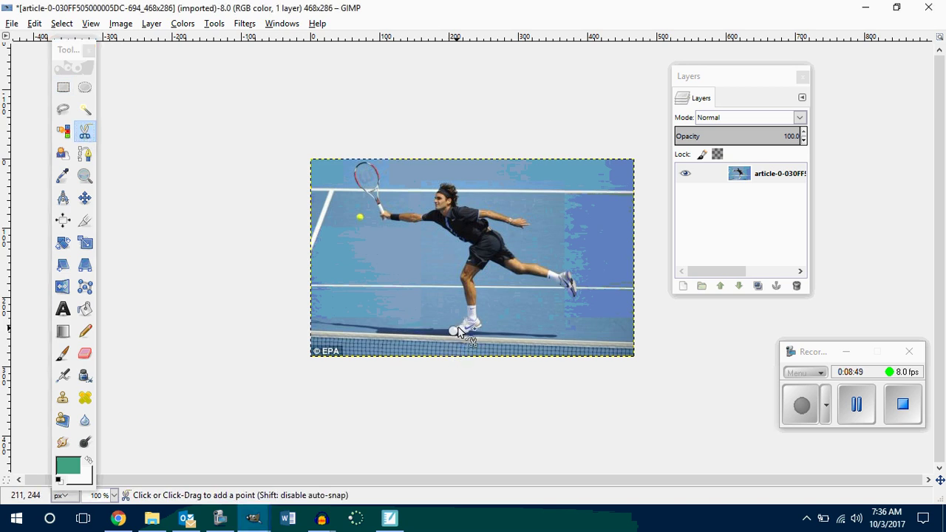
pyautogui.click(467, 319)
pyautogui.click(466, 293)
pyautogui.click(460, 269)
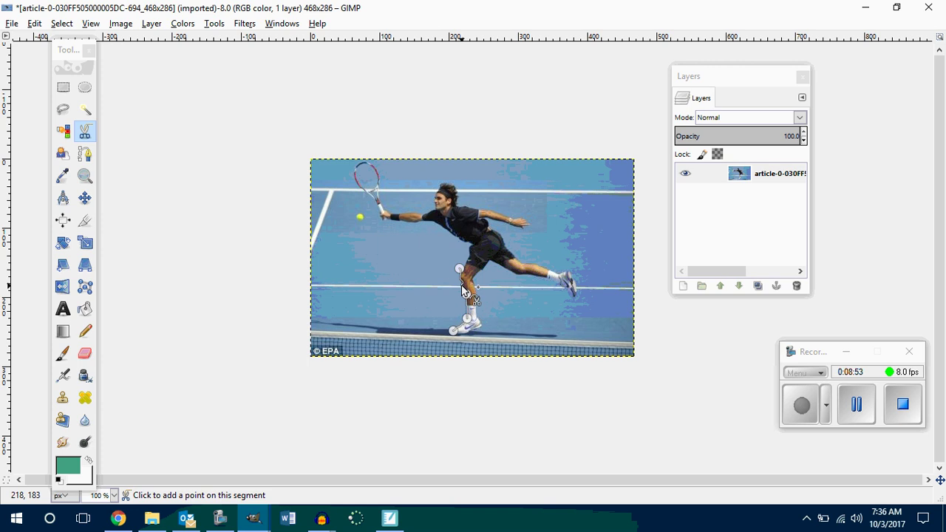
pyautogui.keyDown('ctrl'); pyautogui.scroll(5, 493, 244); pyautogui.keyUp('ctrl')
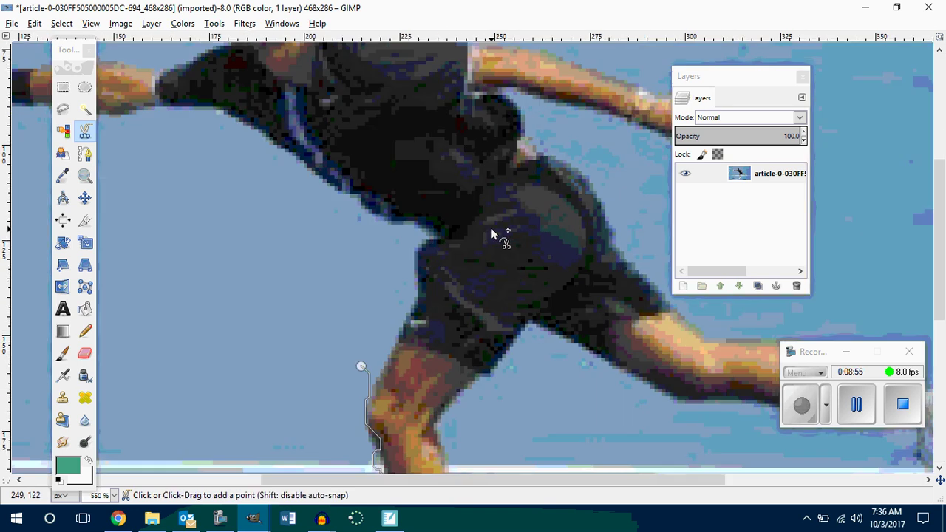
pyautogui.moveTo(940, 195); pyautogui.dragTo(942, 268)
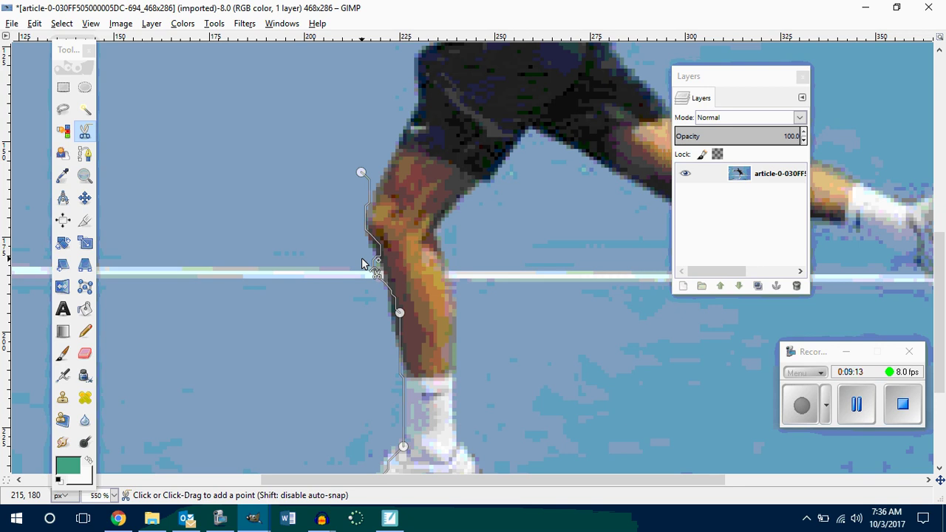
pyautogui.scroll(-5, 362, 264)
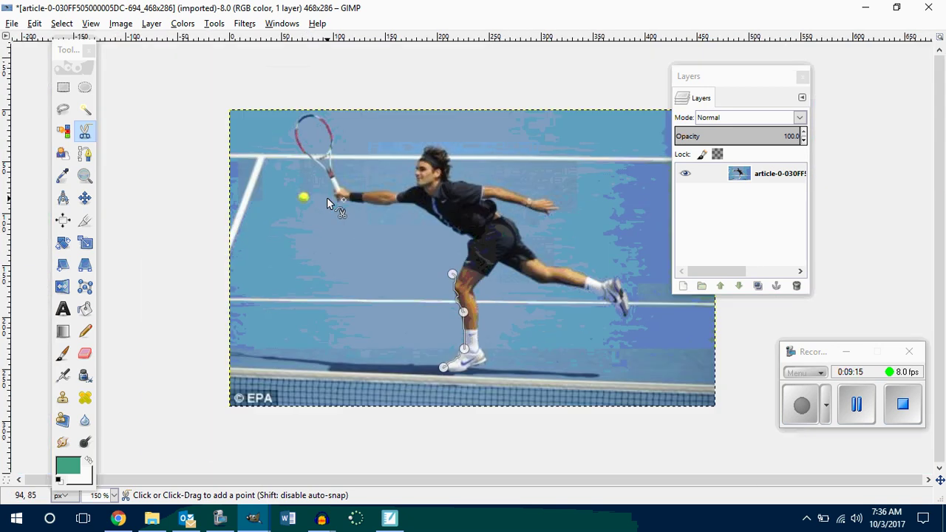
pyautogui.click(62, 88)
pyautogui.click(151, 84)
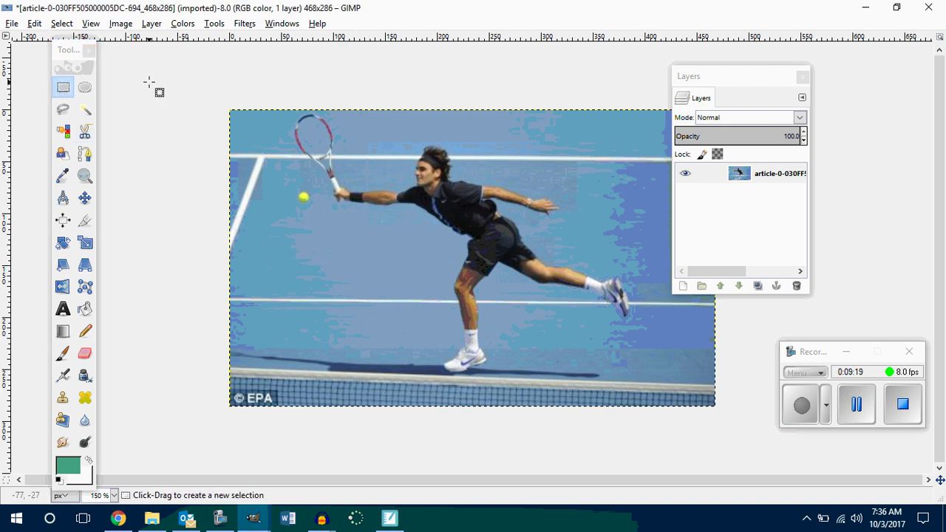
# Start a Free Select outline at the toe of the player's standing foot and trace it over the shoe to the top of the sock
pyautogui.click(62, 112)
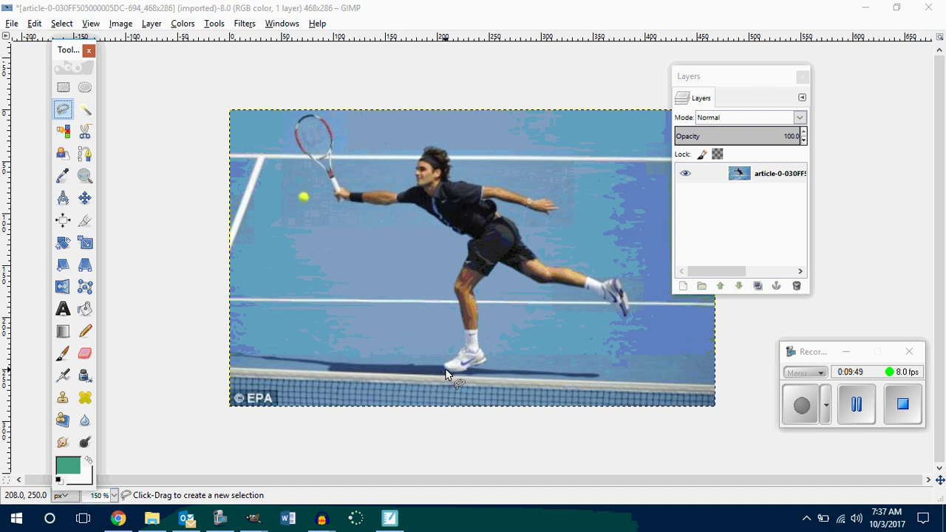
pyautogui.click(445, 370)
pyautogui.keyDown('ctrl'); pyautogui.scroll(2, 451, 312); pyautogui.keyUp('ctrl')
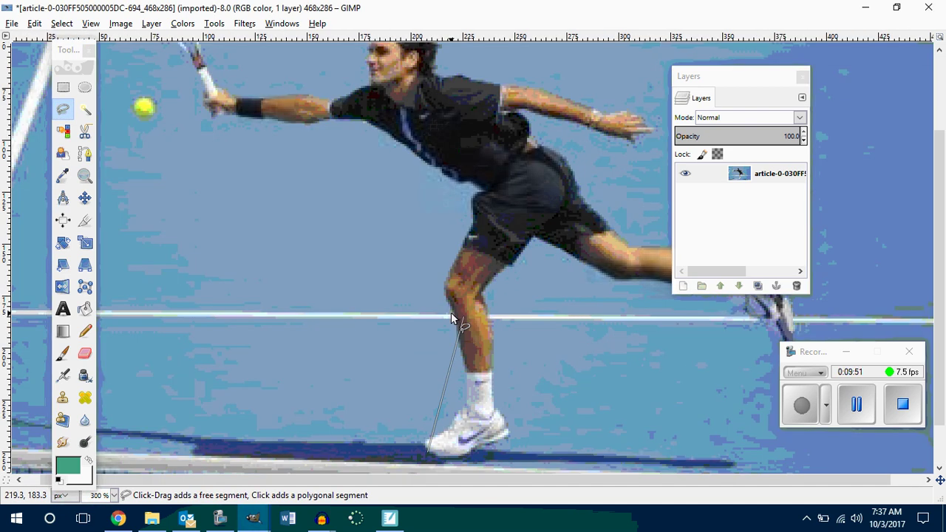
pyautogui.keyDown('ctrl'); pyautogui.scroll(-1, 451, 312); pyautogui.keyUp('ctrl')
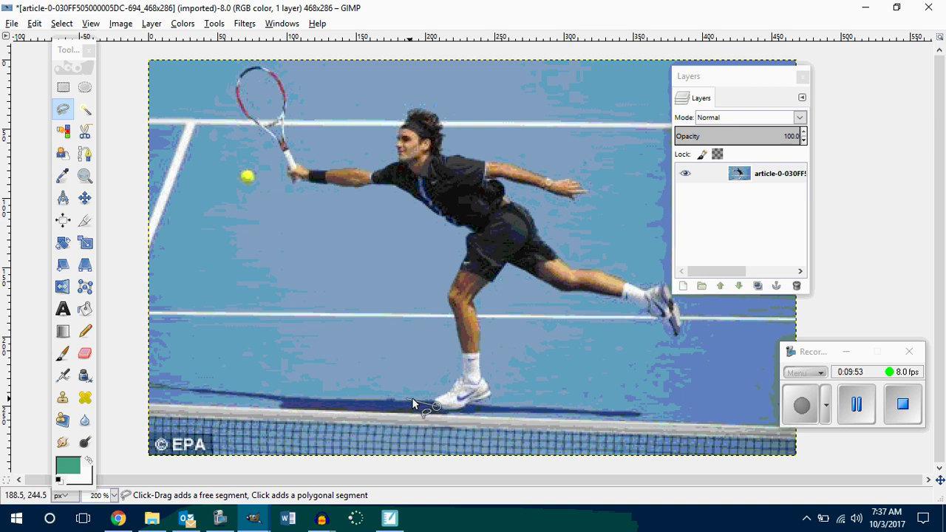
pyautogui.click(438, 402)
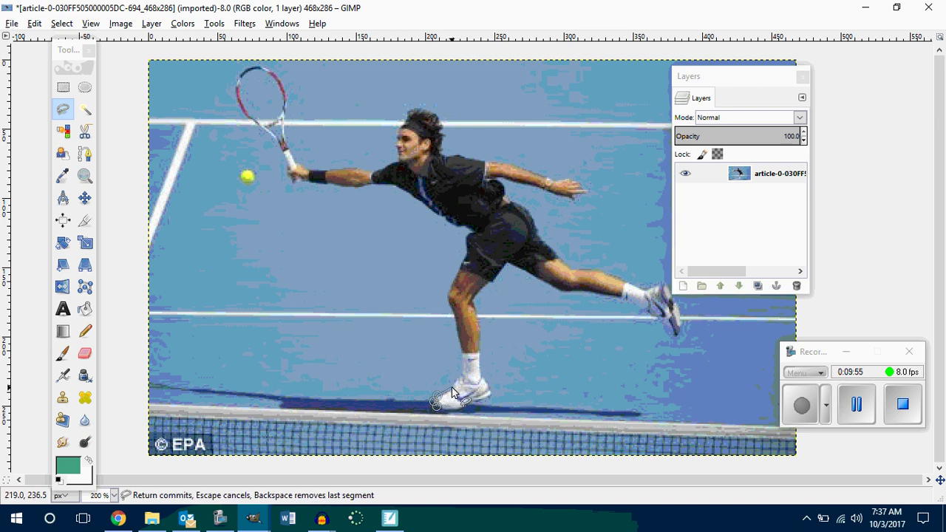
pyautogui.click(458, 375)
pyautogui.click(461, 358)
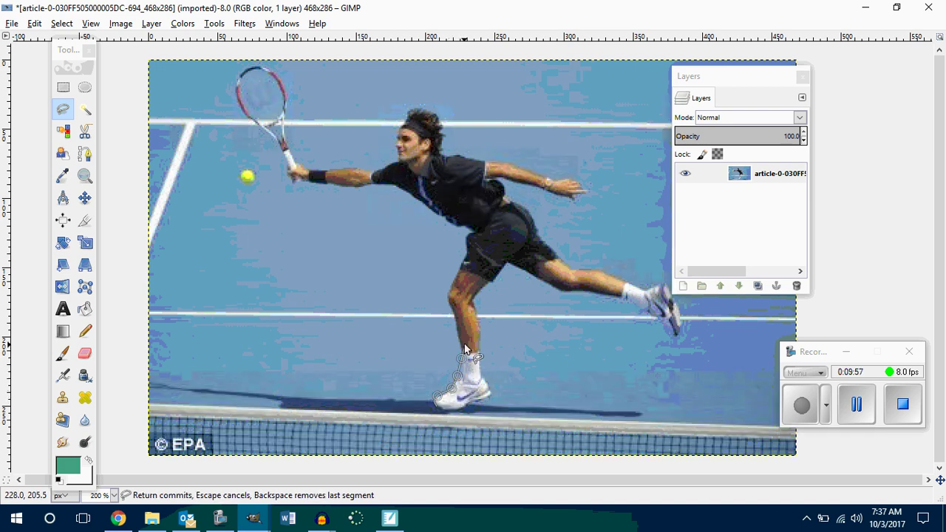
# Continue the Free Select outline up the front of the standing leg, around the knee and along the shorts to the waist
pyautogui.click(461, 334)
pyautogui.click(465, 330)
pyautogui.click(453, 315)
pyautogui.click(448, 301)
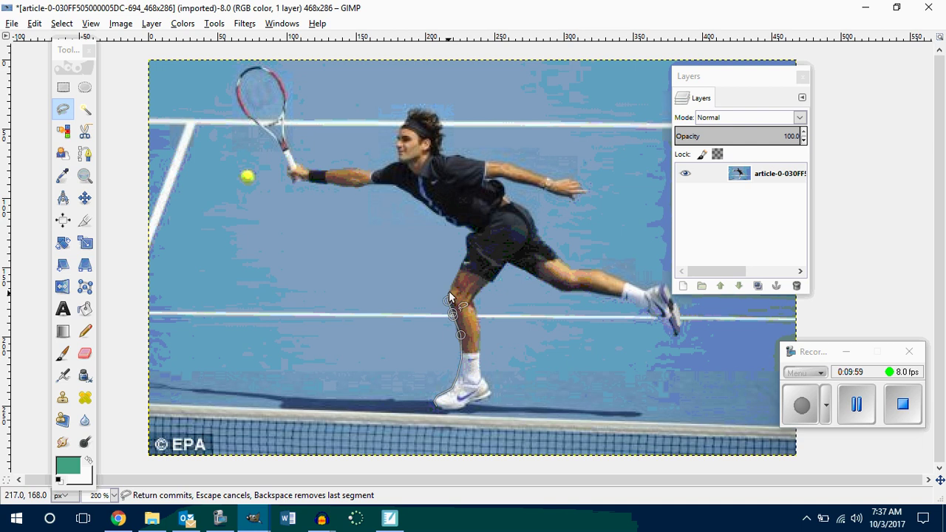
pyautogui.click(449, 288)
pyautogui.click(455, 275)
pyautogui.click(462, 259)
pyautogui.click(466, 251)
pyautogui.click(465, 244)
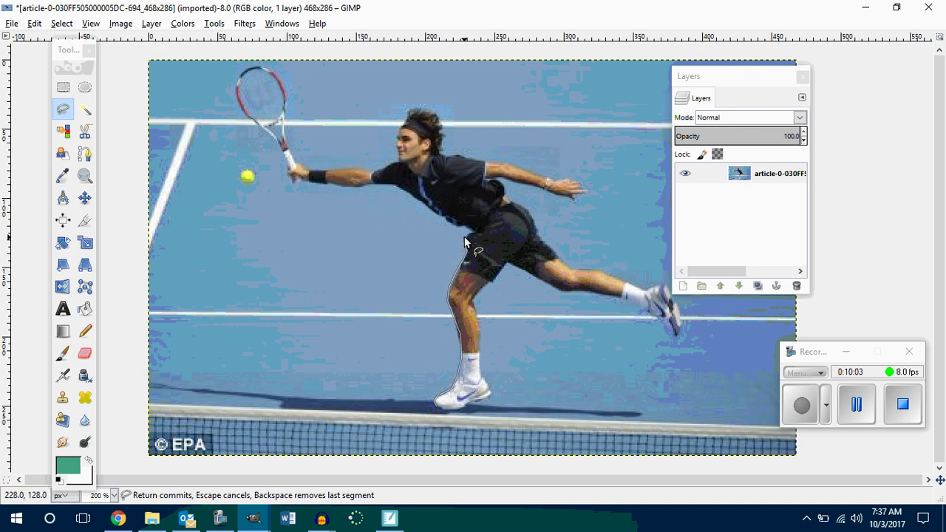
pyautogui.click(464, 237)
pyautogui.click(473, 232)
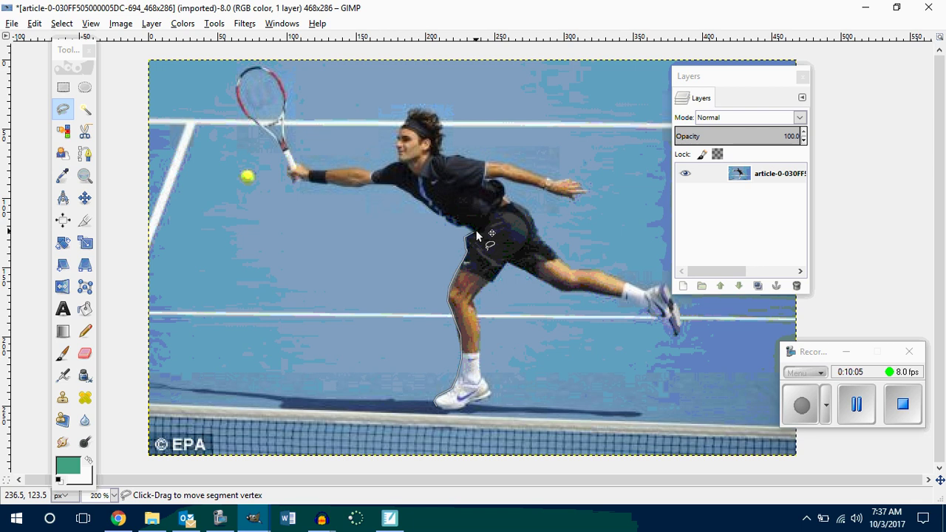
# Extend the outline along the underside of the player's torso and outstretched arm to the hand holding the racket
pyautogui.click(461, 224)
pyautogui.click(450, 223)
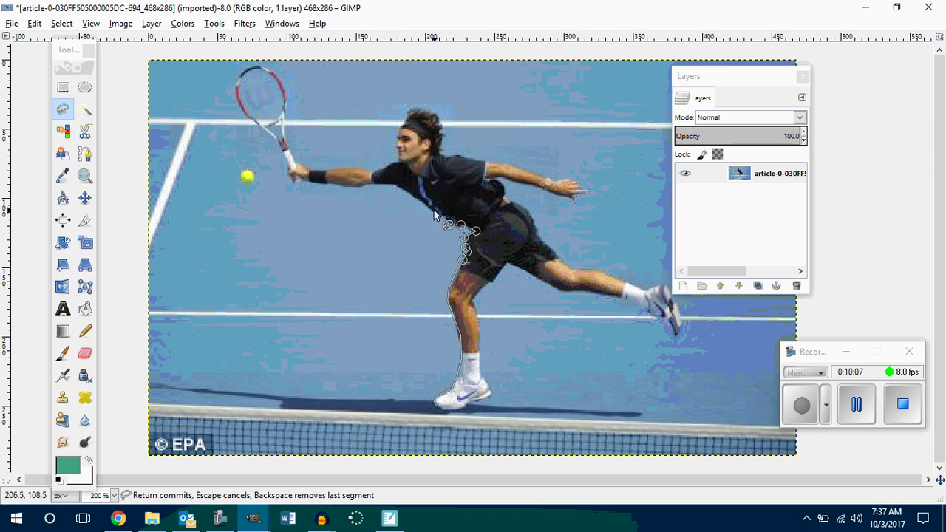
pyautogui.click(428, 210)
pyautogui.click(411, 195)
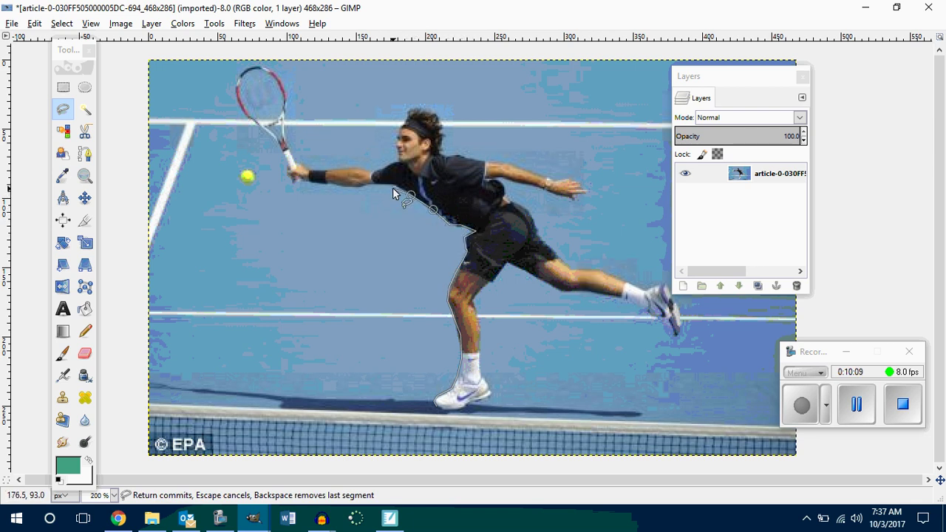
pyautogui.click(393, 187)
pyautogui.click(349, 187)
pyautogui.click(325, 183)
pyautogui.click(304, 183)
pyautogui.click(291, 183)
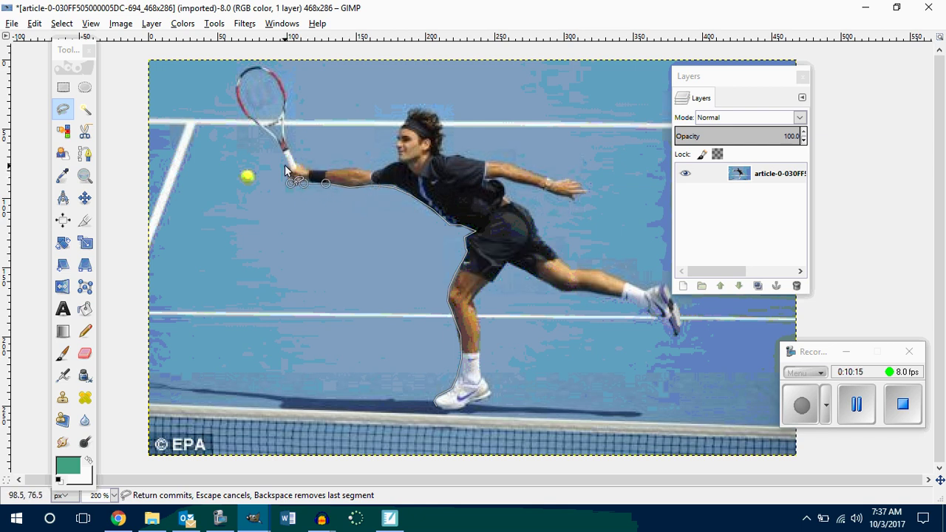
# Trace the outline up the racket's handle and the outer left edge of its frame to the top of the head
pyautogui.click(287, 166)
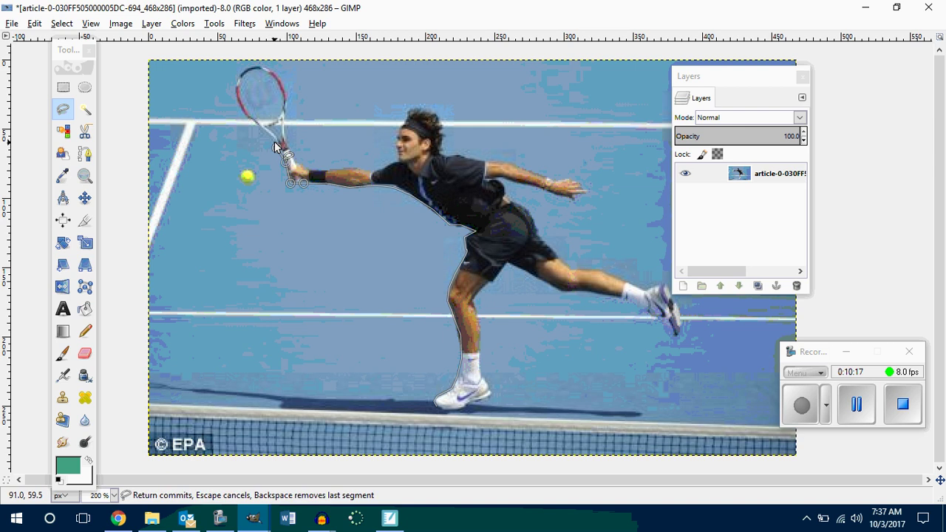
pyautogui.click(274, 142)
pyautogui.click(234, 100)
pyautogui.click(248, 110)
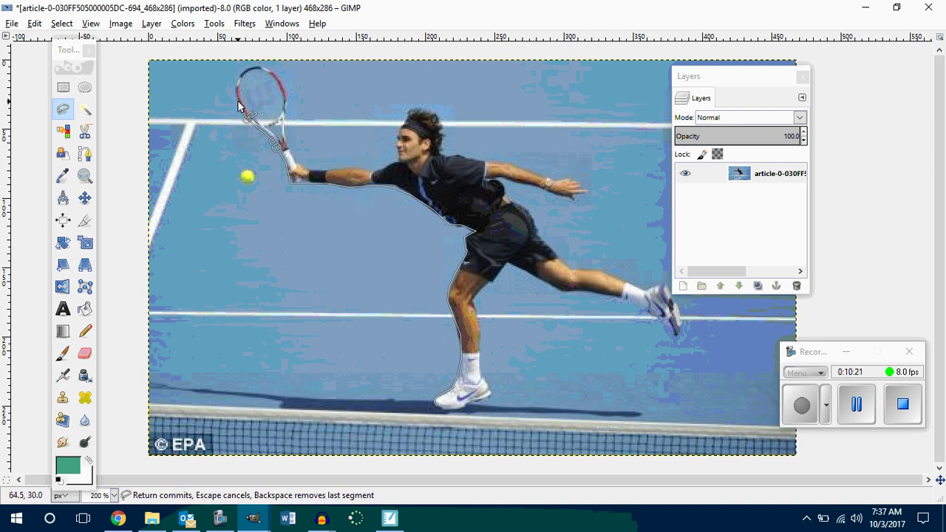
pyautogui.click(236, 98)
pyautogui.click(237, 75)
pyautogui.click(247, 68)
pyautogui.click(259, 67)
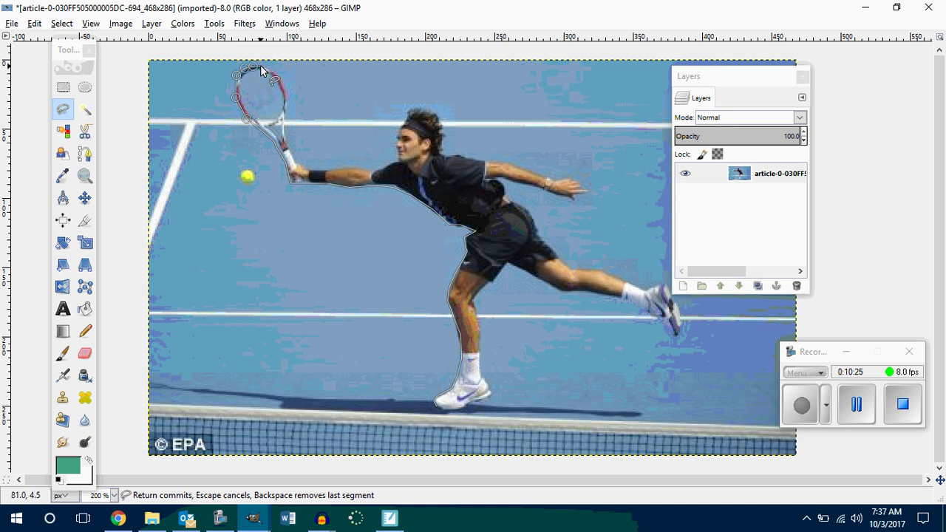
# Trace the outline down the right edge of the racket's frame and back along the handle to the player's hand
pyautogui.click(271, 71)
pyautogui.click(282, 79)
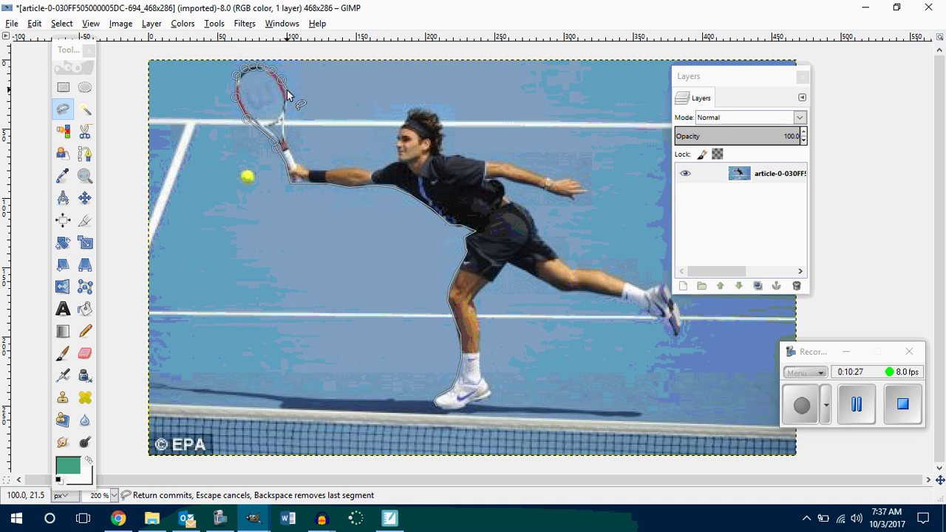
pyautogui.click(287, 92)
pyautogui.click(288, 109)
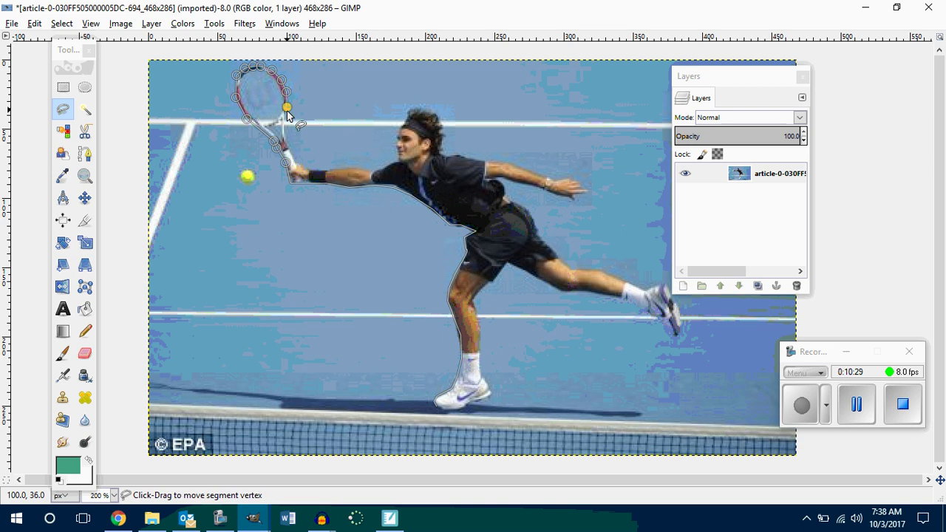
pyautogui.click(287, 122)
pyautogui.click(287, 136)
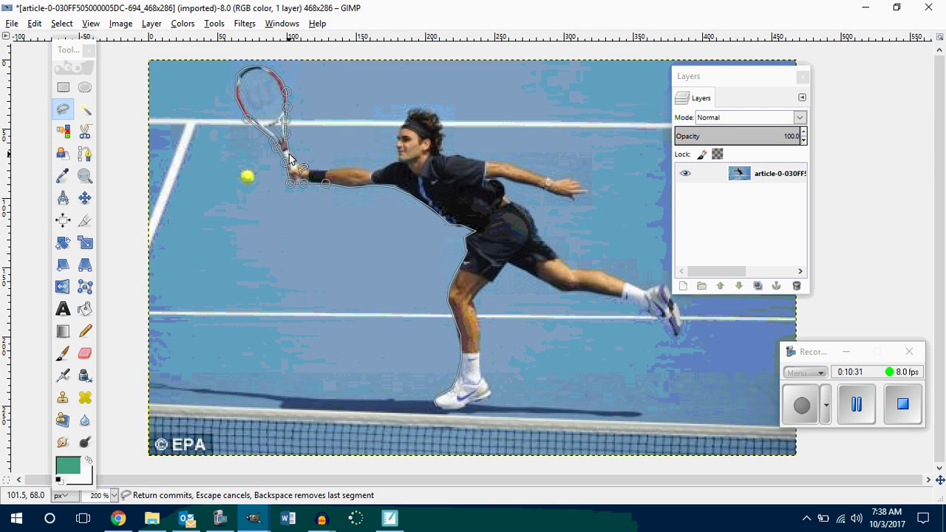
pyautogui.click(292, 166)
# Carry the outline along the upper edge of the player's hand, wristband and outstretched arm to the shoulder
pyautogui.click(300, 173)
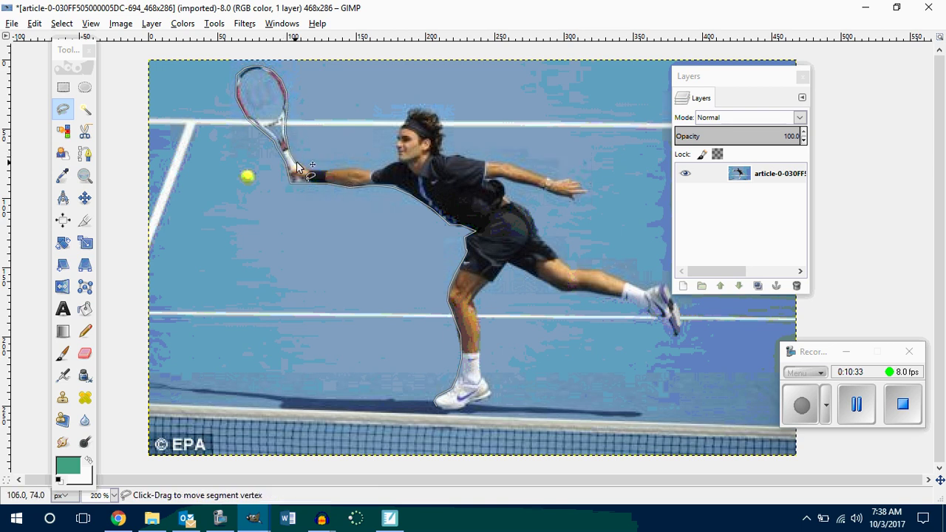
pyautogui.click(309, 170)
pyautogui.click(325, 171)
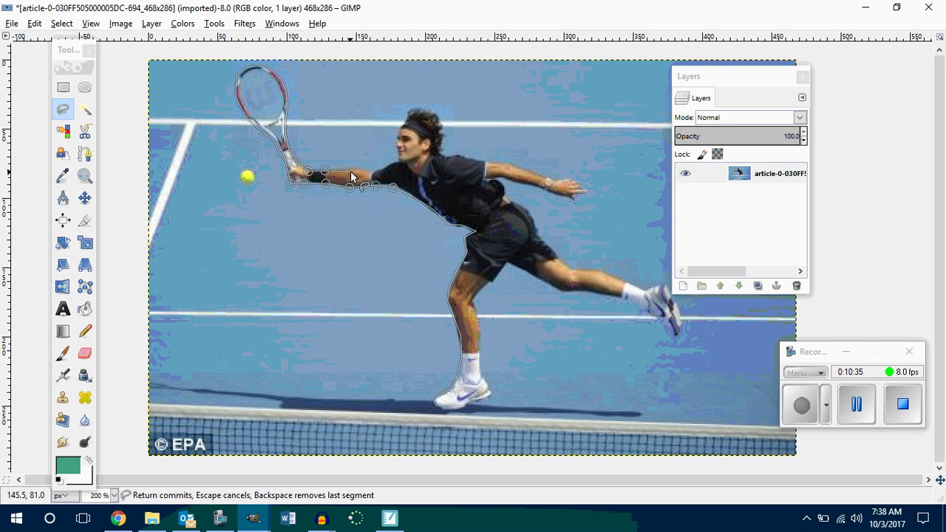
pyautogui.click(353, 171)
pyautogui.click(365, 171)
pyautogui.click(375, 171)
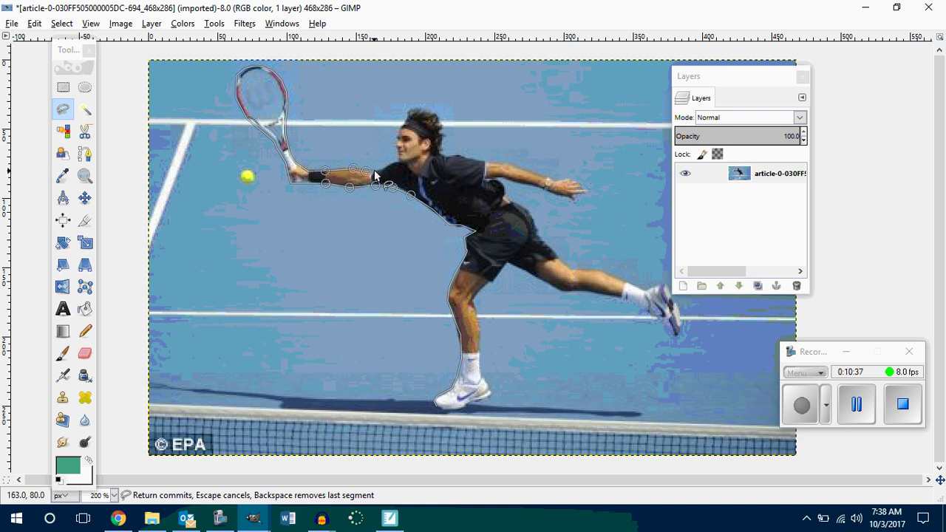
pyautogui.click(393, 167)
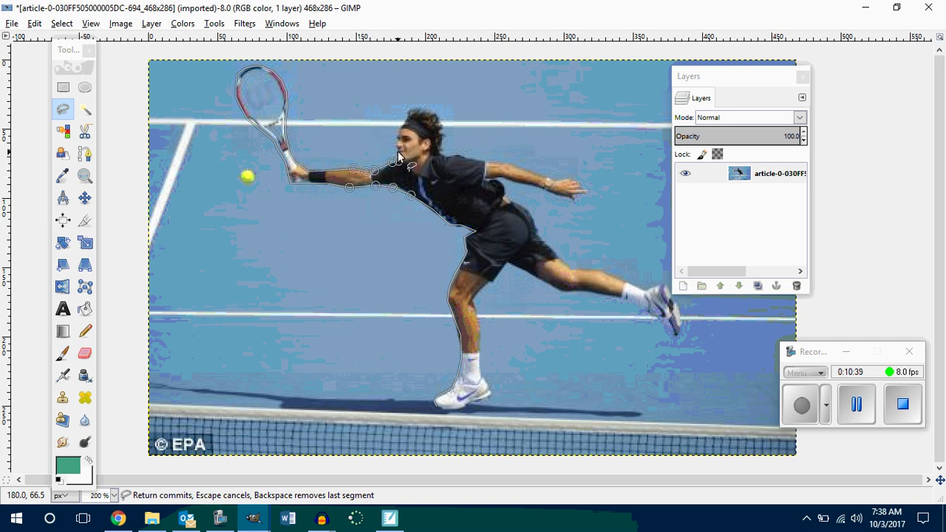
# Carry the outline up the player's face, over the hair and down the back of the head to the neck
pyautogui.click(399, 154)
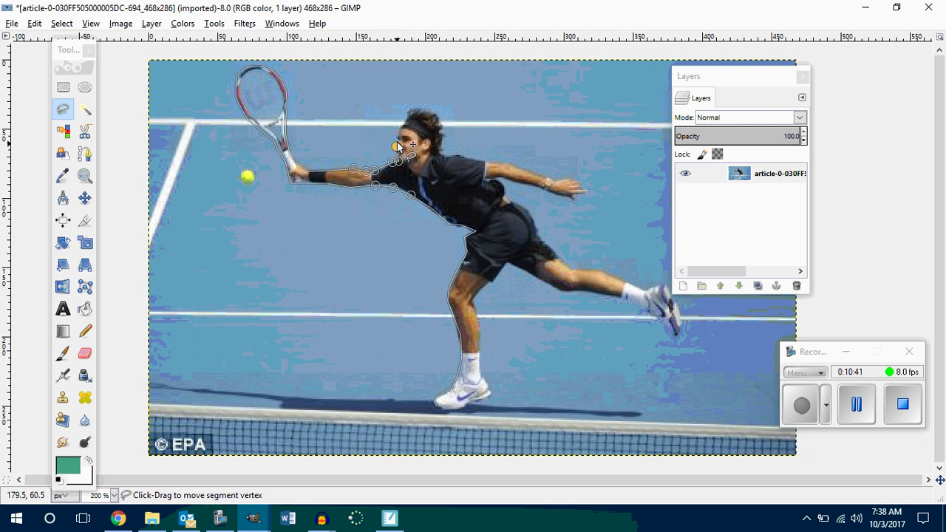
pyautogui.click(399, 139)
pyautogui.click(406, 125)
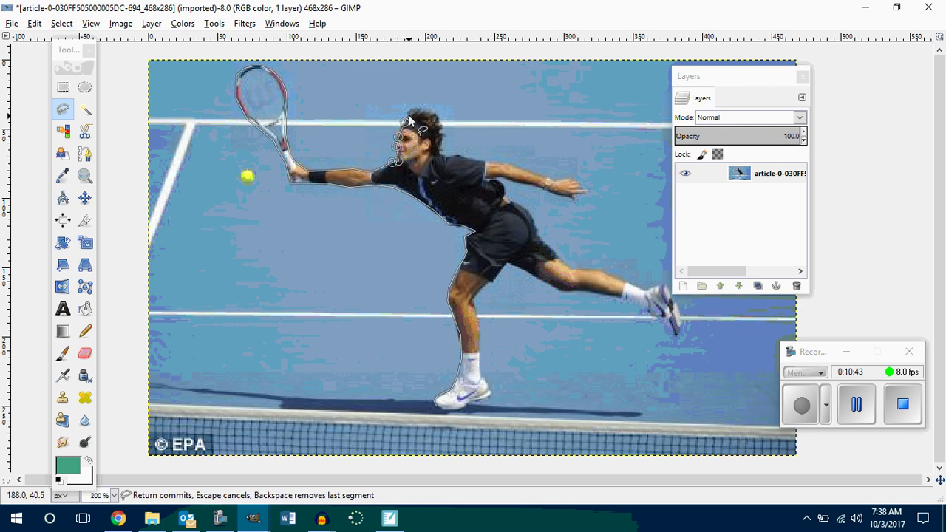
pyautogui.click(409, 114)
pyautogui.click(414, 108)
pyautogui.click(425, 109)
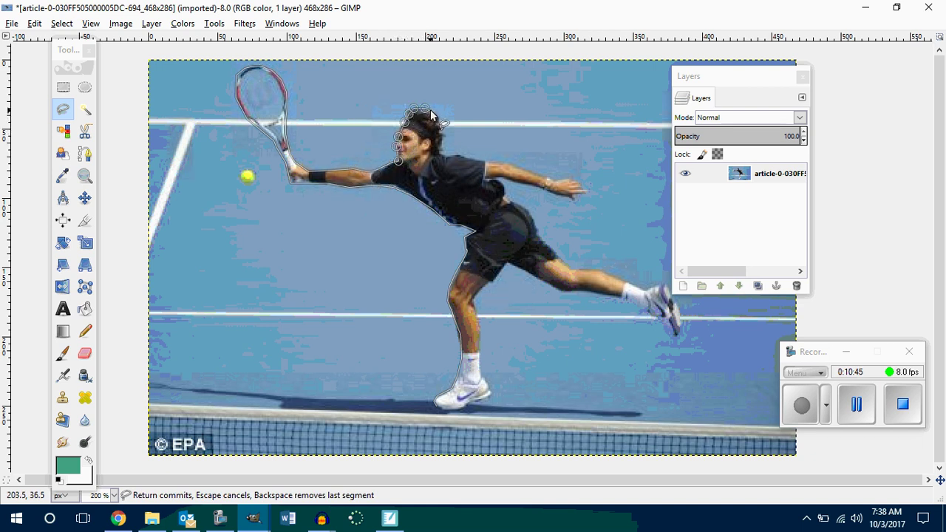
pyautogui.click(441, 116)
pyautogui.click(442, 125)
pyautogui.click(443, 135)
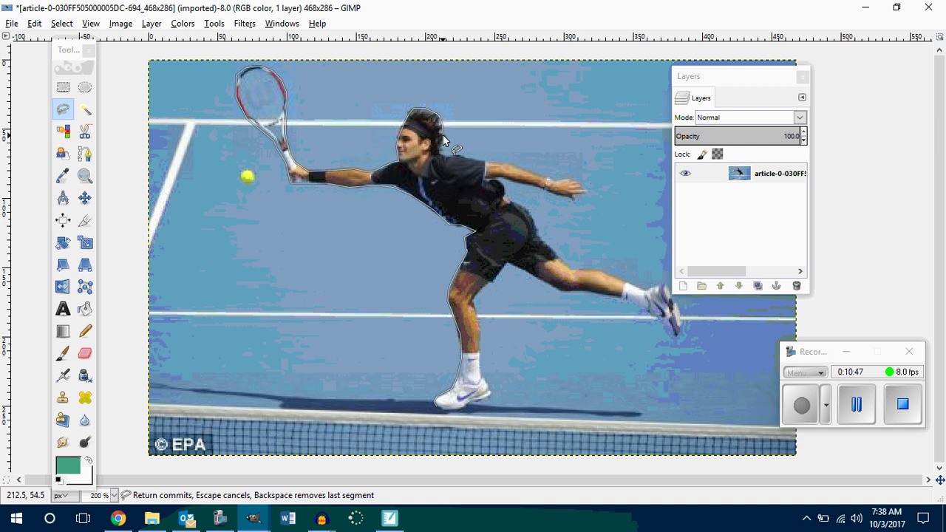
pyautogui.click(444, 152)
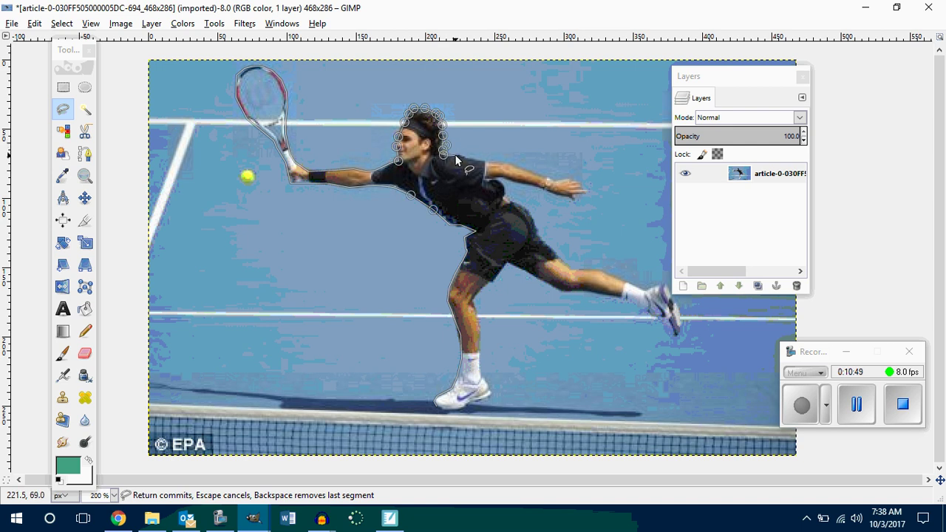
# Extend the outline across the back of the shoulder and along the trailing arm's upper edge to the fingertips
pyautogui.click(455, 156)
pyautogui.click(484, 161)
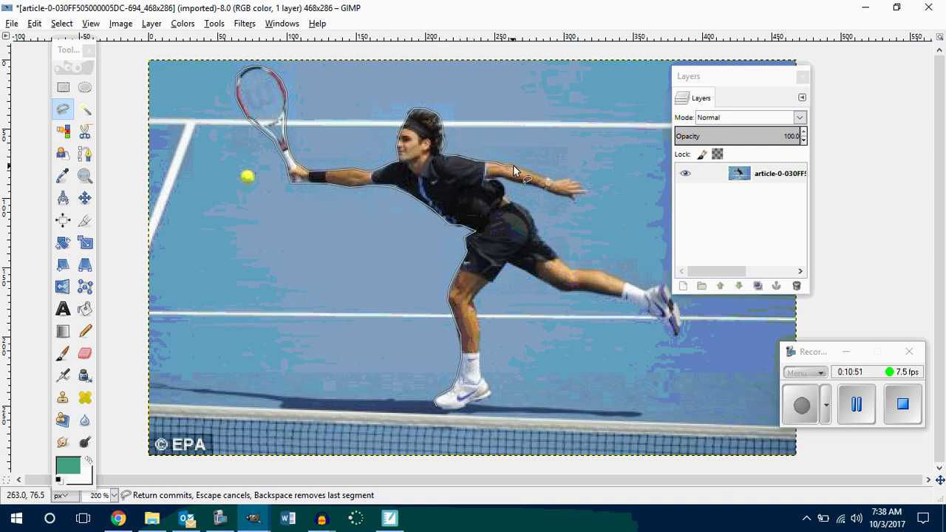
pyautogui.click(564, 184)
pyautogui.click(573, 177)
pyautogui.click(580, 184)
pyautogui.click(584, 189)
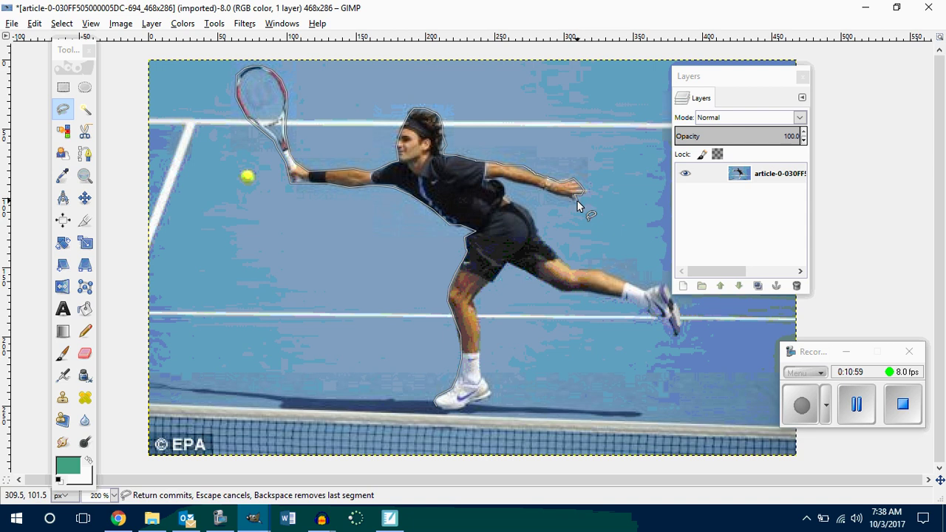
# Trace the outline back along the underside of the trailing hand and arm to the player's torso
pyautogui.click(559, 193)
pyautogui.click(541, 188)
pyautogui.click(524, 194)
pyautogui.click(512, 183)
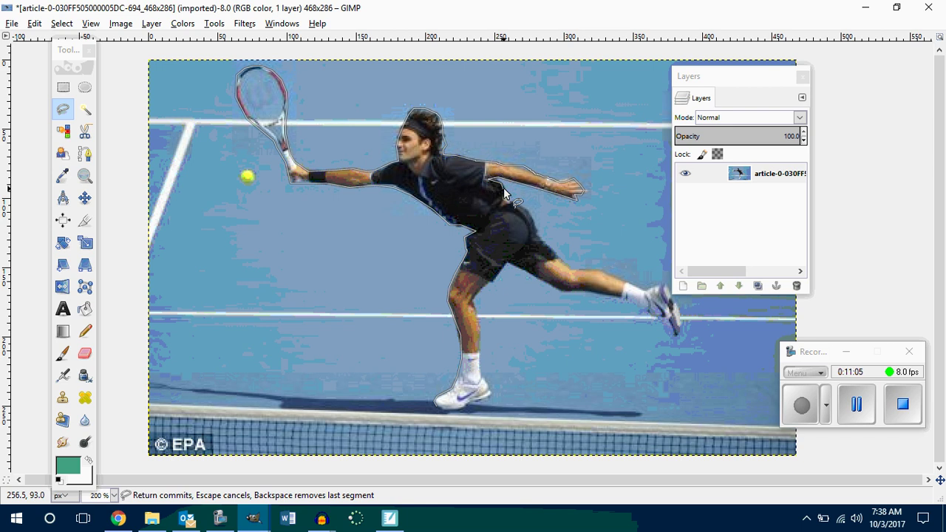
# Trace the outline down the back of the shorts and along the trailing leg's upper edge to the shoe
pyautogui.click(536, 223)
pyautogui.click(545, 243)
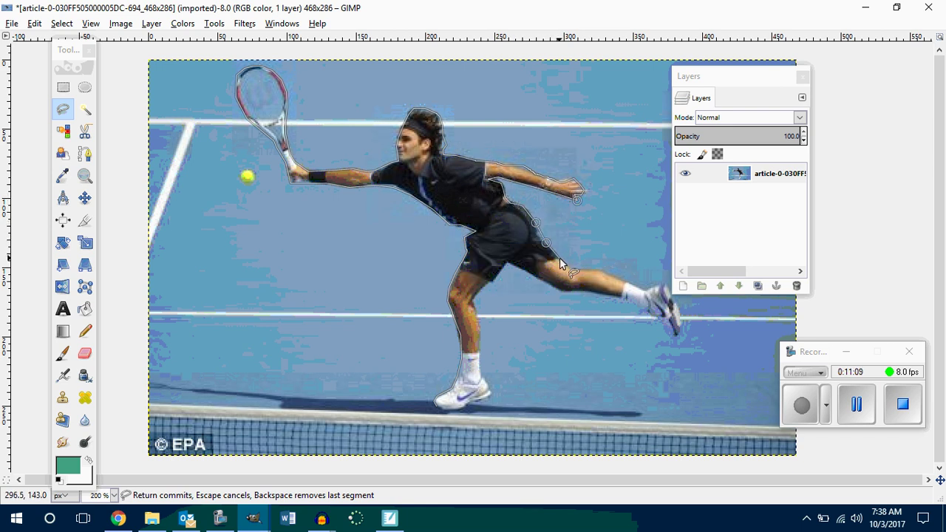
pyautogui.click(592, 271)
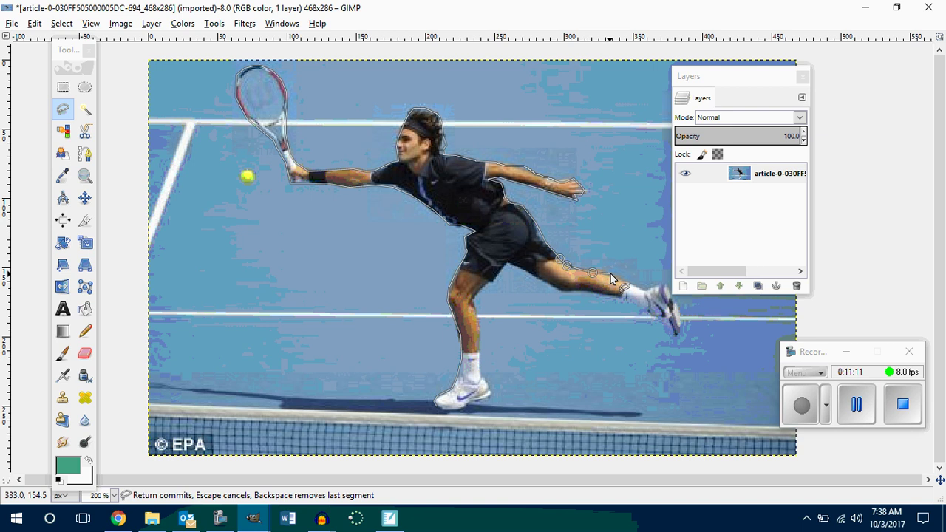
pyautogui.click(615, 275)
pyautogui.click(646, 288)
pyautogui.click(664, 286)
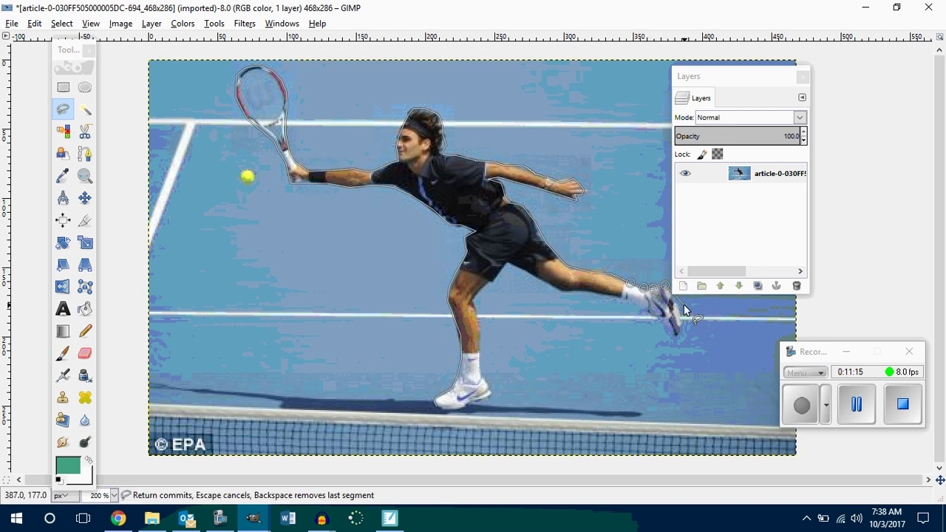
# Outline the trailing foot's shoe around its sole and toe, back to the underside of the ankle
pyautogui.click(678, 306)
pyautogui.click(685, 320)
pyautogui.click(680, 335)
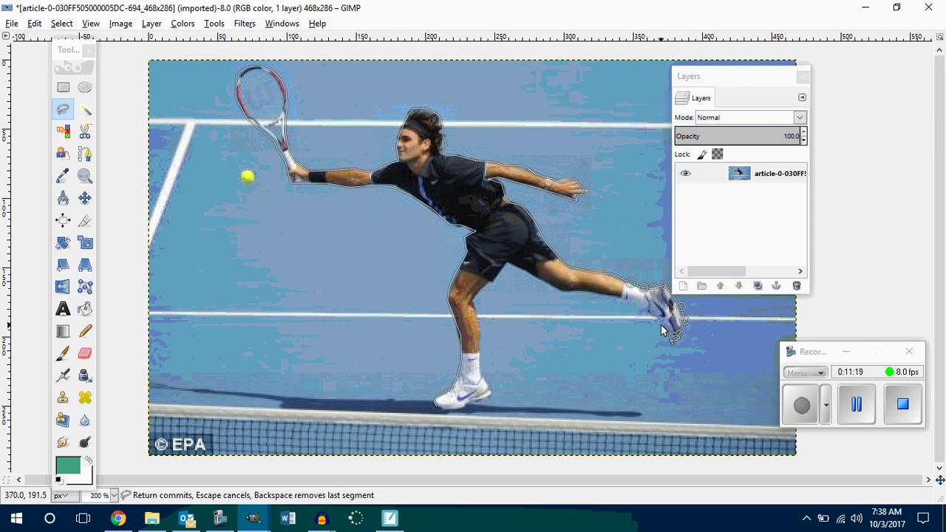
pyautogui.click(663, 329)
pyautogui.click(618, 298)
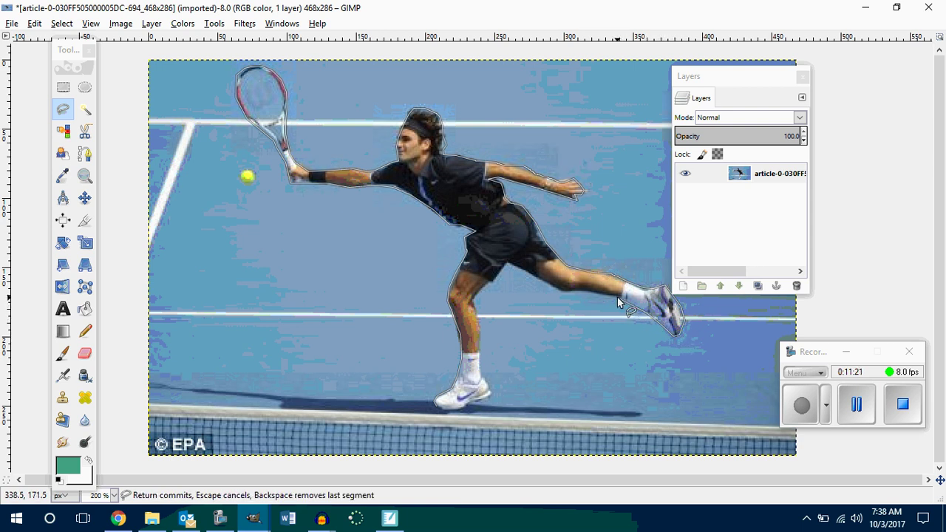
# Carry the outline along the trailing leg's underside and the lower edge of the shorts to behind the front knee
pyautogui.click(593, 295)
pyautogui.click(583, 295)
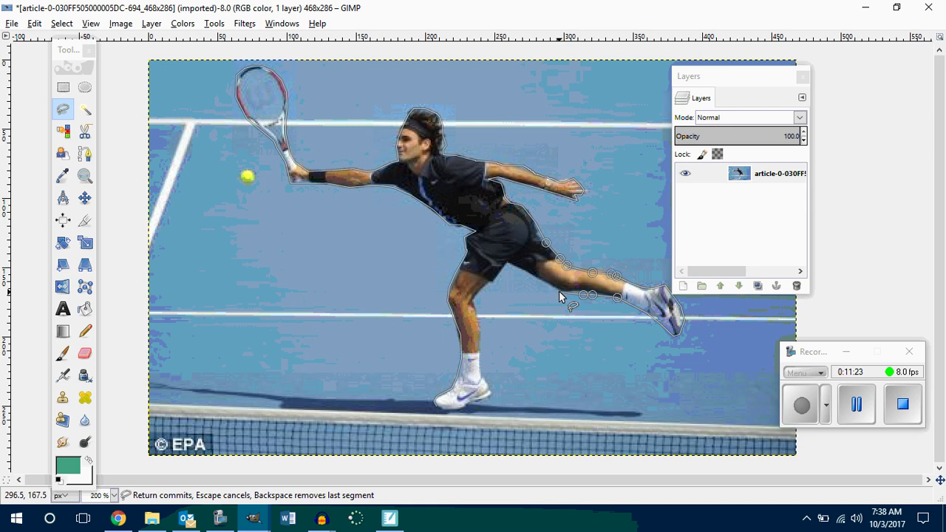
pyautogui.click(533, 275)
pyautogui.click(522, 278)
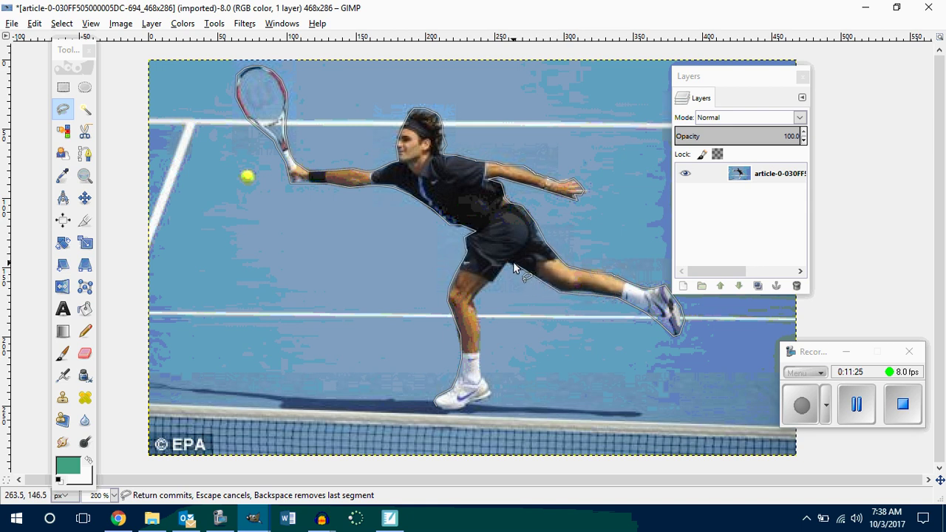
pyautogui.click(496, 276)
pyautogui.click(479, 290)
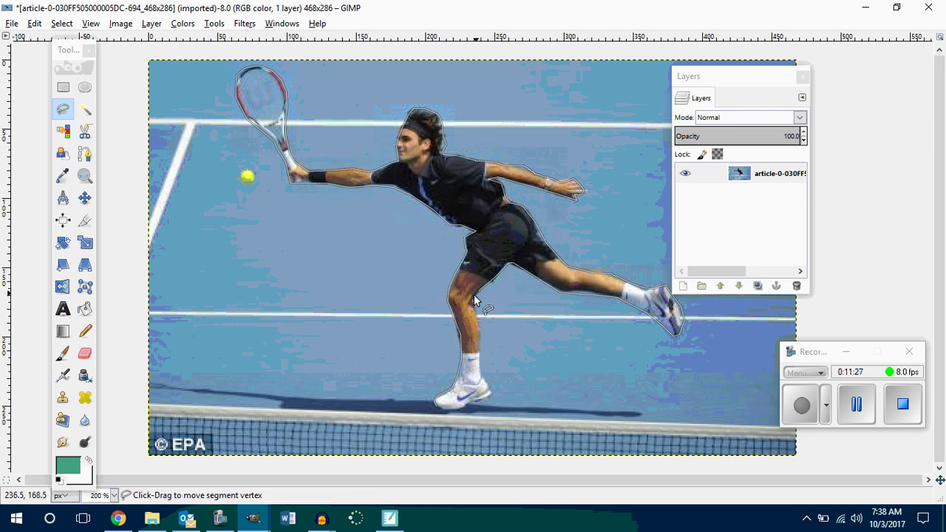
pyautogui.click(471, 298)
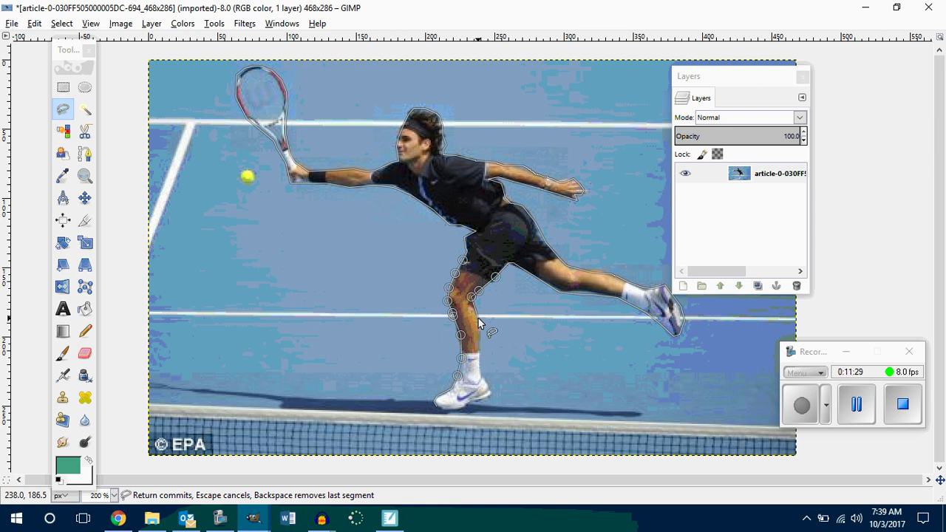
# Trace the outline down the front leg's calf, sock and shoe, and close it into a selection at the starting point
pyautogui.click(480, 318)
pyautogui.click(482, 338)
pyautogui.click(481, 350)
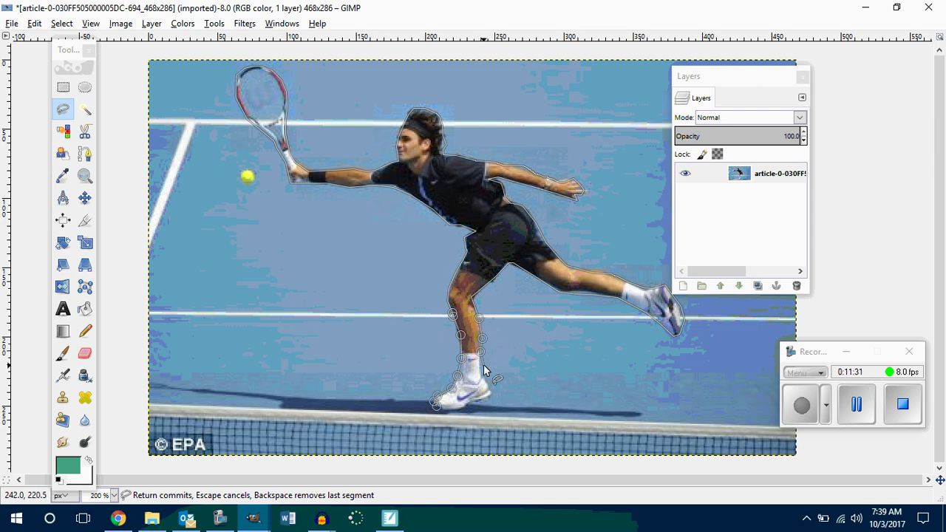
pyautogui.click(481, 369)
pyautogui.click(489, 386)
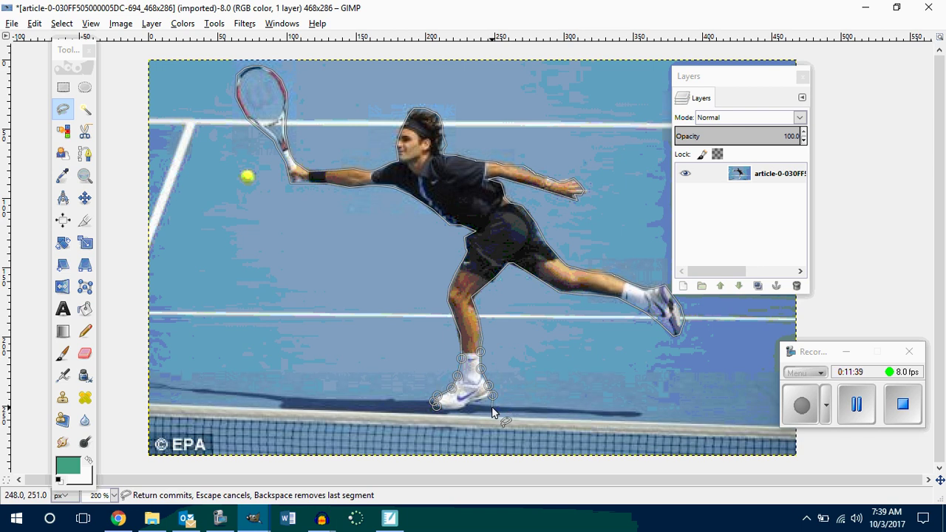
pyautogui.click(437, 407)
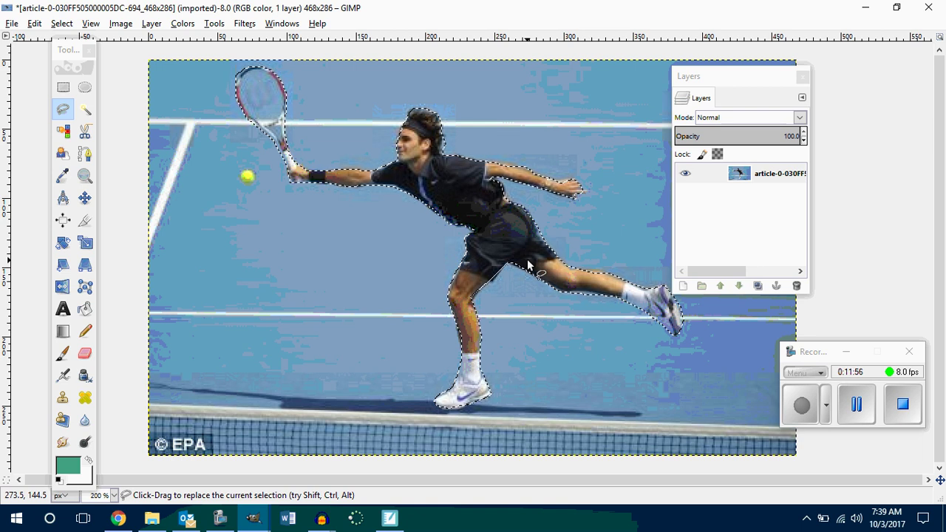
# Add an alpha channel to the layer and delete the inverted selection so the background around the player is transparent
pyautogui.rightClick(740, 176)
pyautogui.click(797, 309)
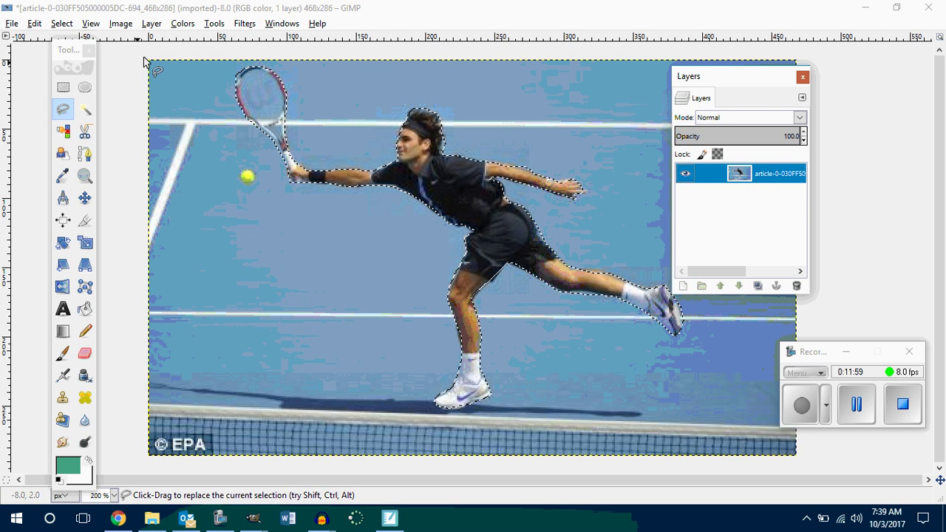
pyautogui.click(65, 23)
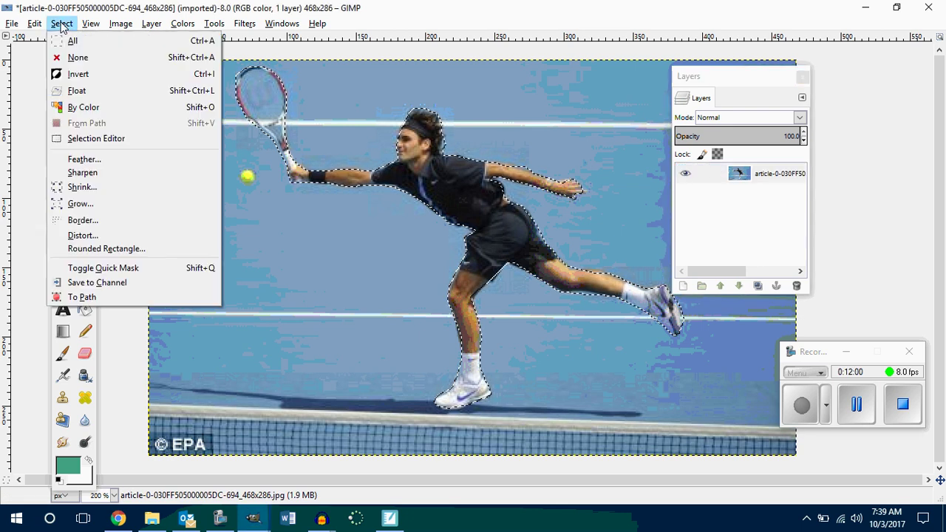
pyautogui.click(76, 89)
pyautogui.press('Delete')
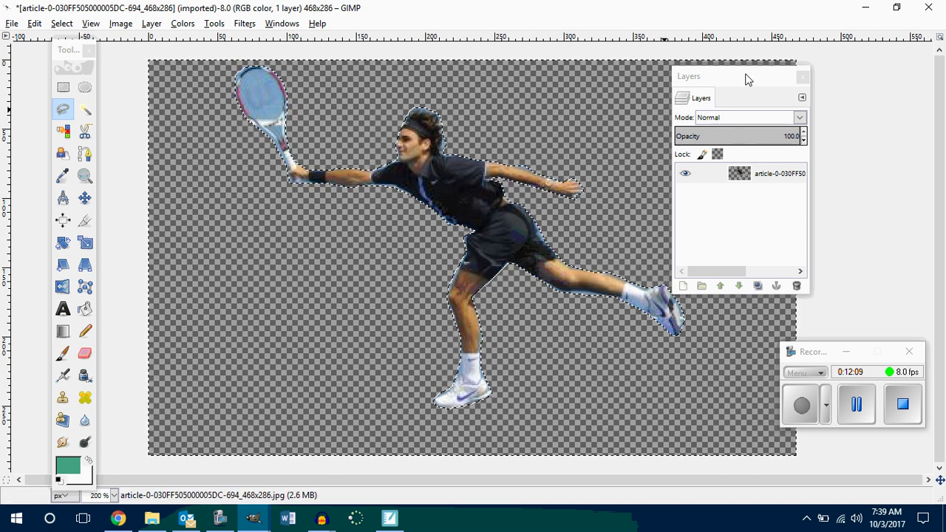
# Crop the image tightly around the player and racket, to about 328 x 250 pixels
pyautogui.moveTo(748, 84); pyautogui.dragTo(894, 69)
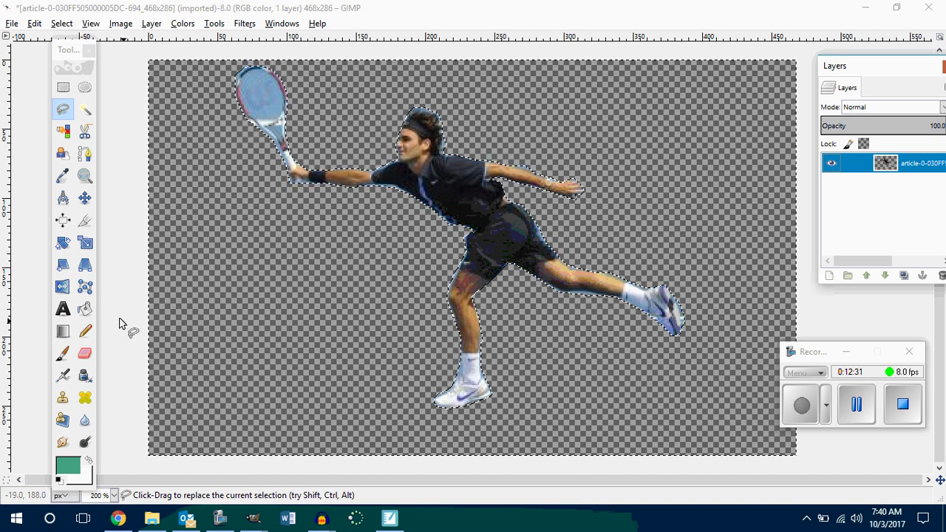
pyautogui.click(85, 222)
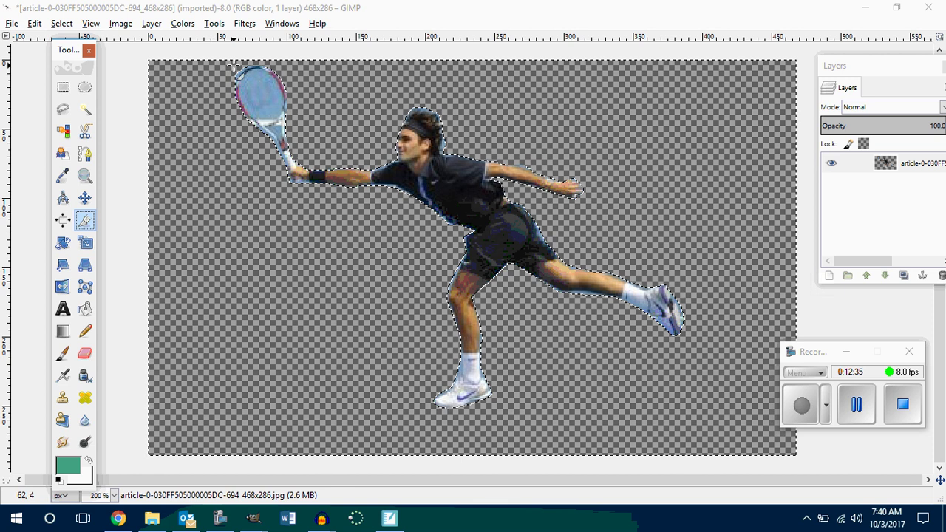
pyautogui.moveTo(240, 67); pyautogui.dragTo(687, 411)
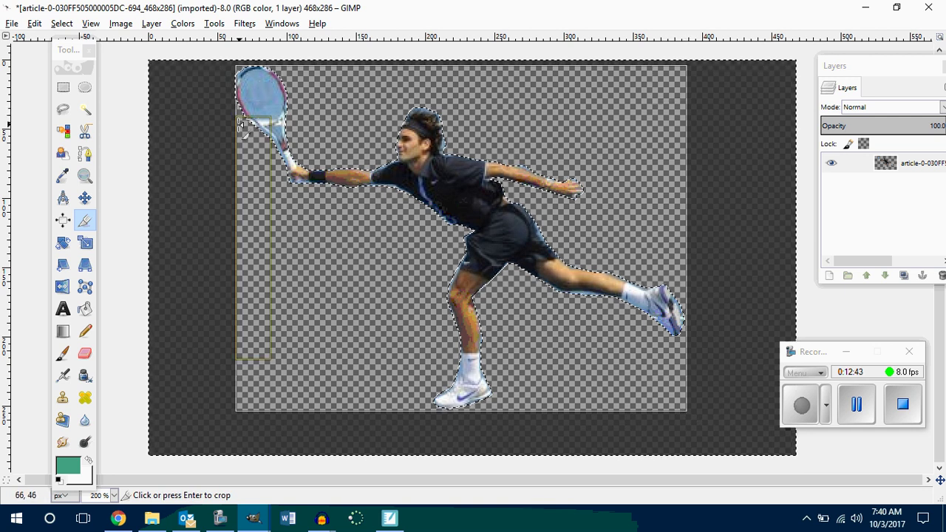
pyautogui.moveTo(235, 132); pyautogui.dragTo(235, 135)
pyautogui.click(370, 267)
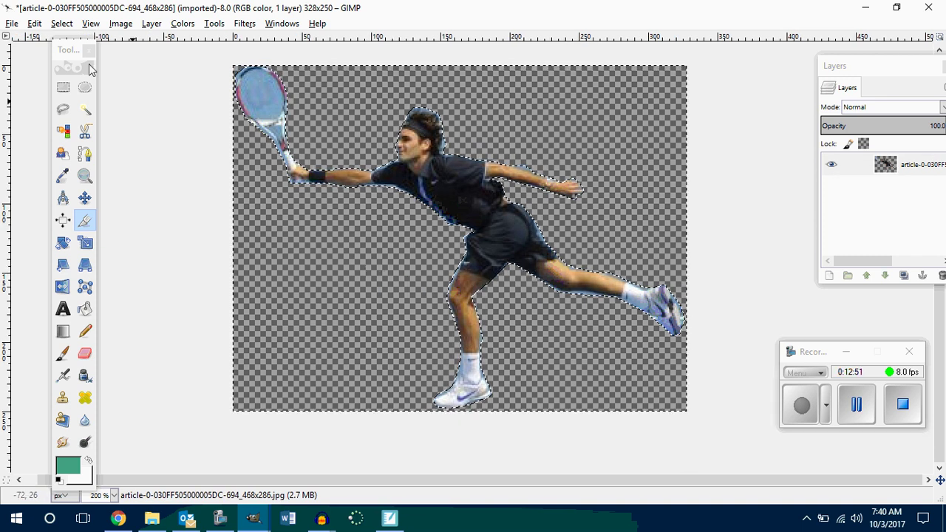
# Start an image export to the Gimp 1.1.6 folder with the file name rogerwithAlphaChannel.png
pyautogui.click(12, 24)
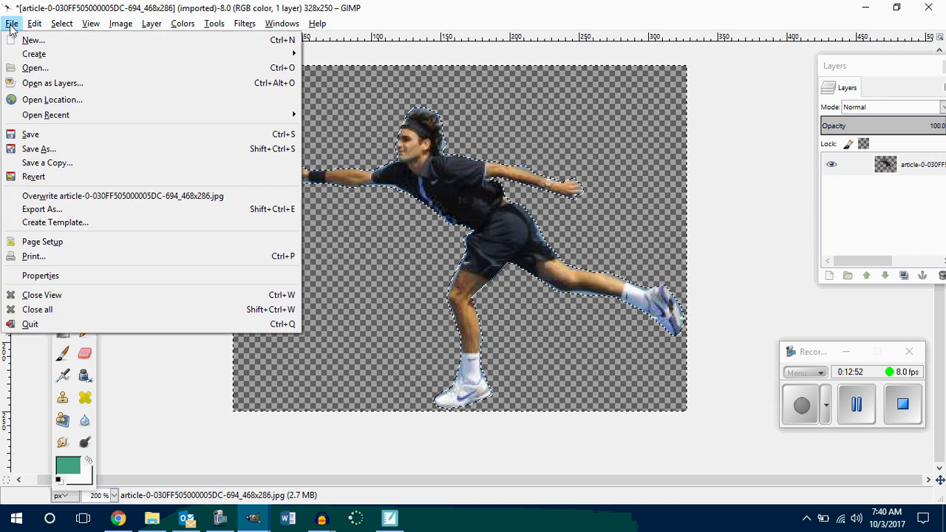
pyautogui.click(42, 210)
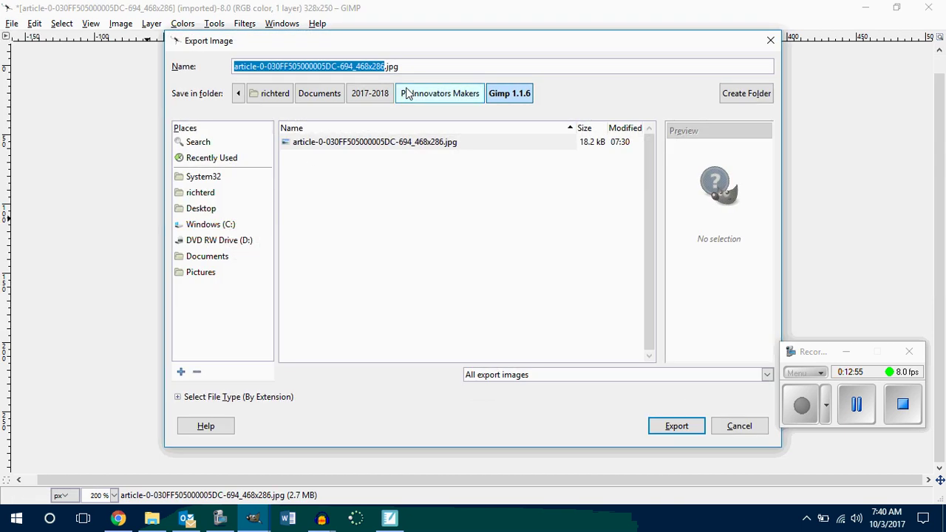
pyautogui.write('rogerwithAlphaChannel')
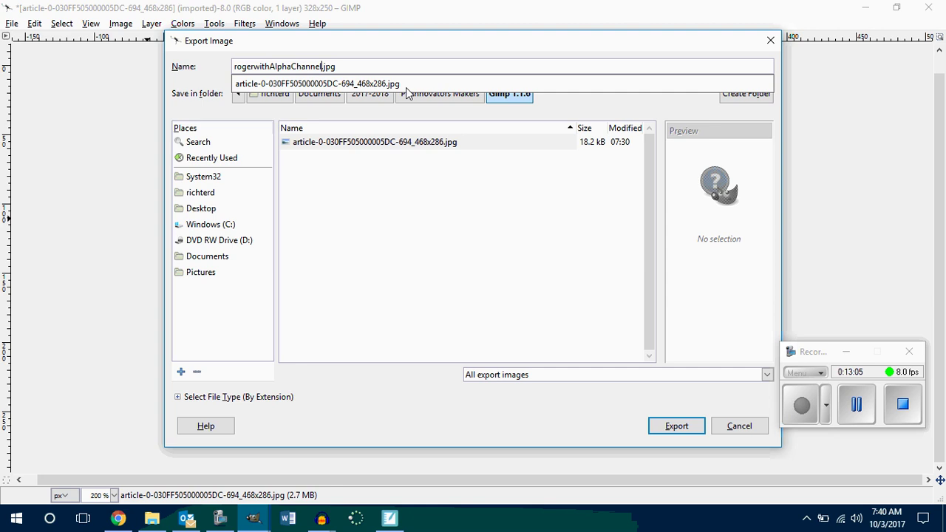
pyautogui.press('Right')
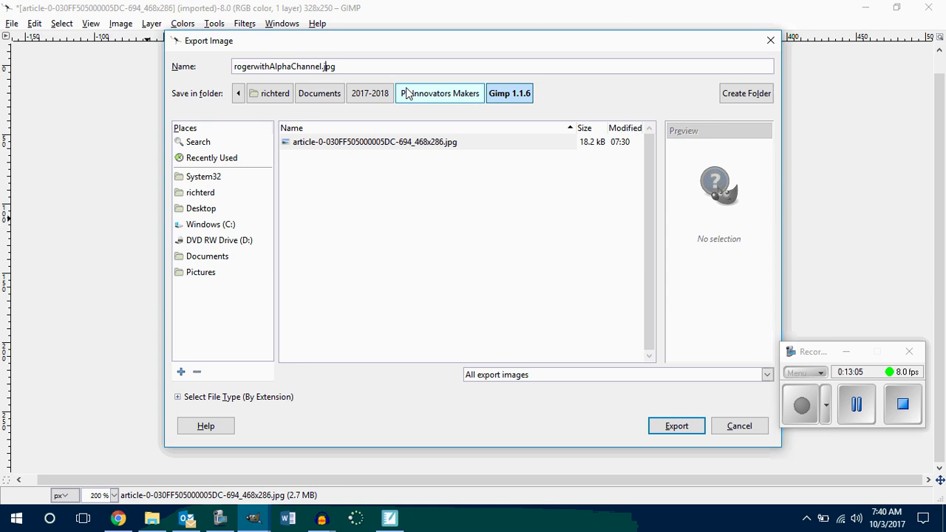
pyautogui.press('BackSpace')
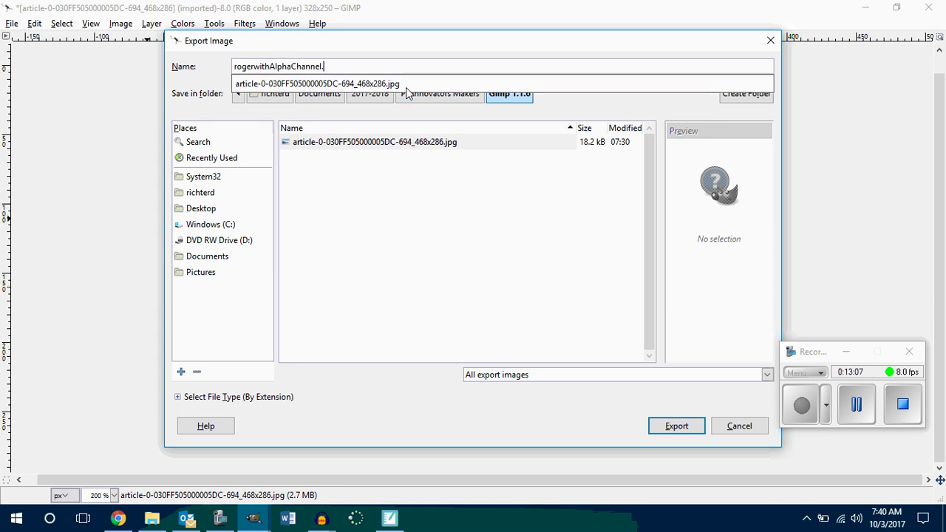
pyautogui.write('png')
# Export rogerwithAlphaChannel.png with color values from transparent pixels saved, and store these PNG export options as the defaults
pyautogui.click(688, 436)
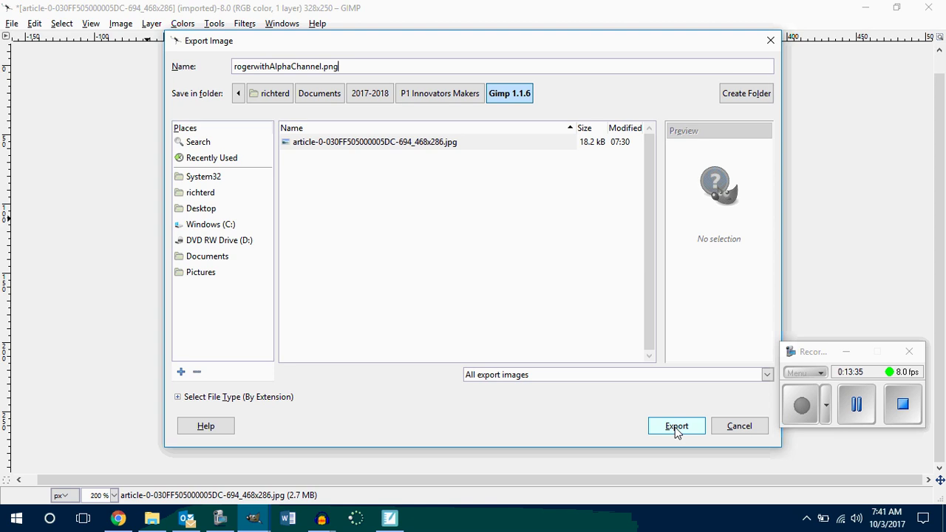
pyautogui.click(675, 428)
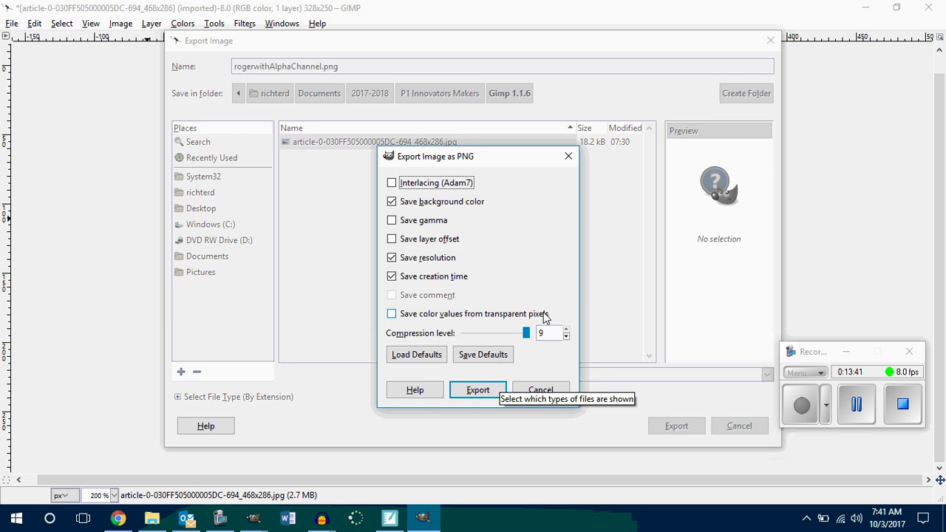
pyautogui.click(391, 314)
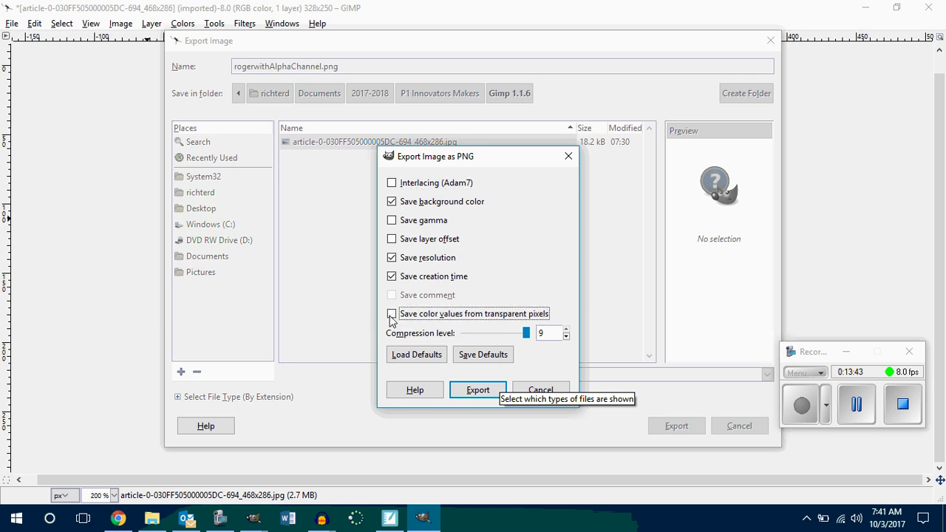
pyautogui.moveTo(492, 163); pyautogui.dragTo(516, 71)
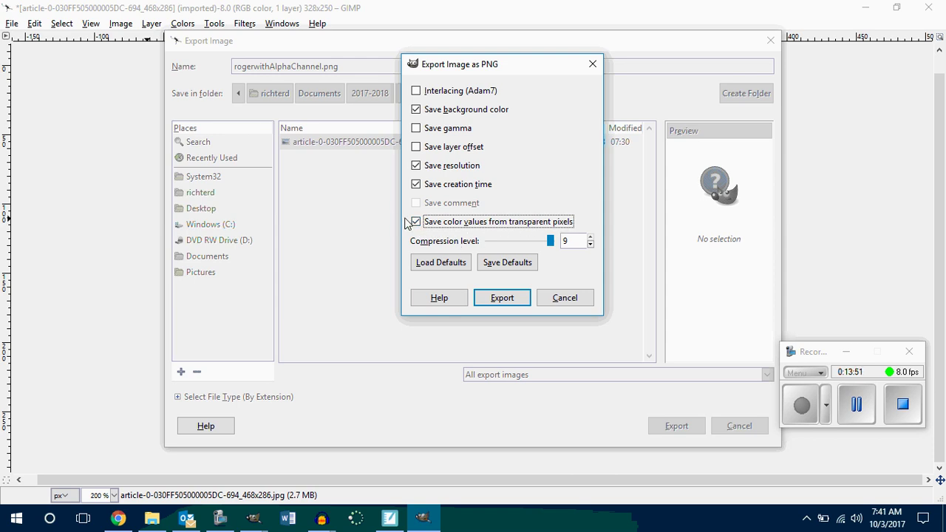
pyautogui.click(504, 264)
pyautogui.click(502, 298)
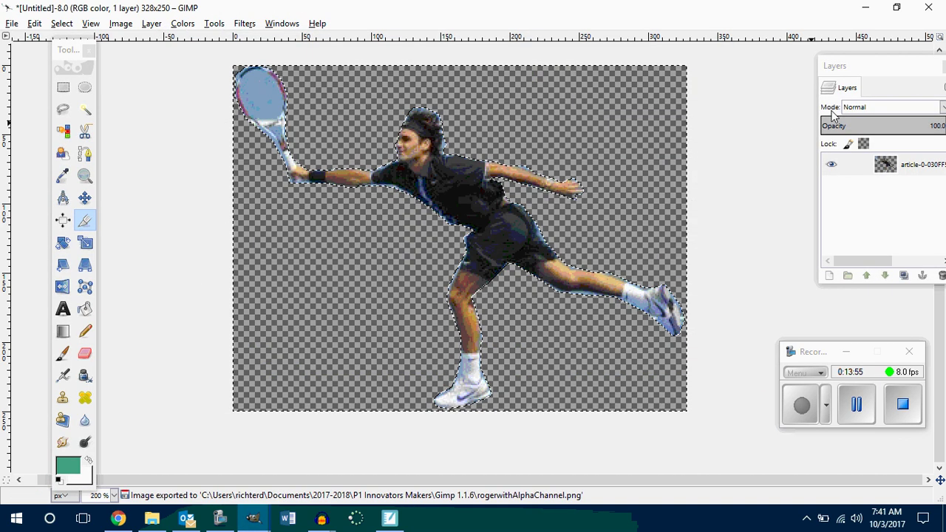
# Switch to Chrome, open MIT App Inventor in a new tab, and dismiss its welcome message
pyautogui.click(865, 7)
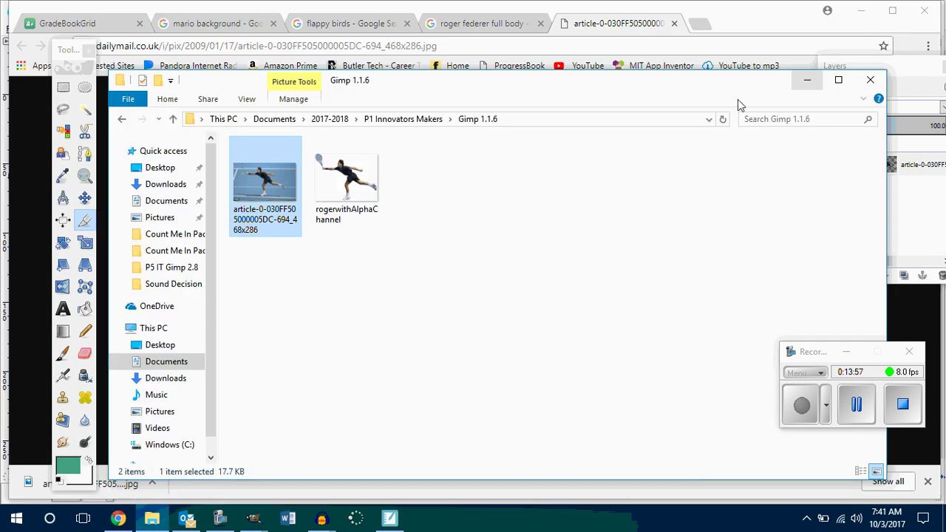
pyautogui.click(805, 80)
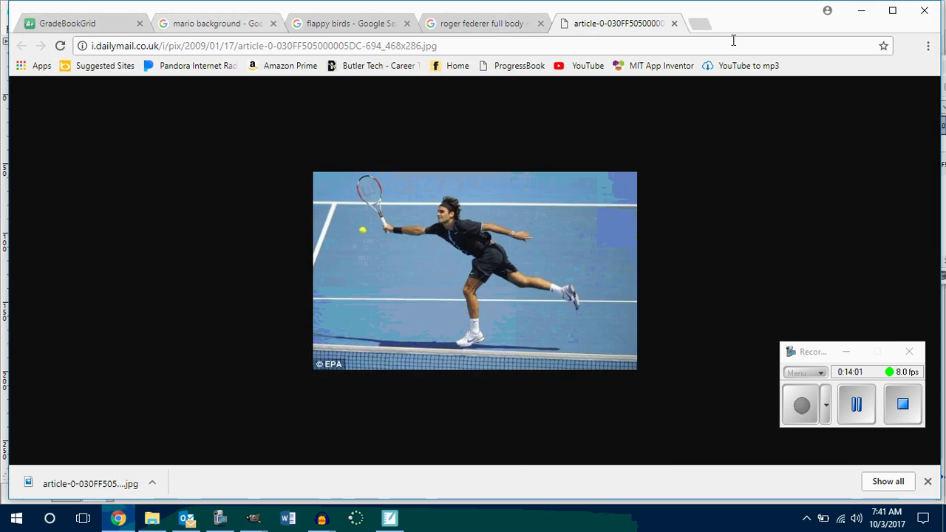
pyautogui.click(700, 24)
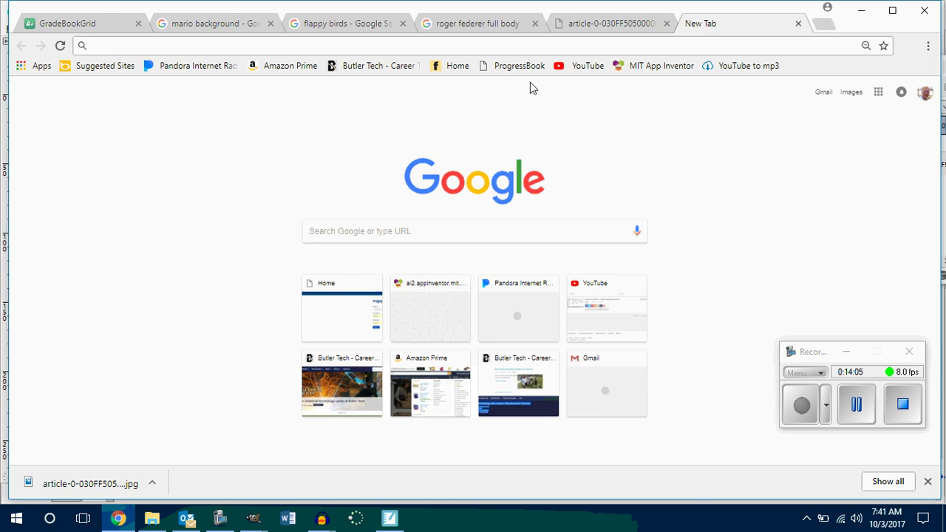
pyautogui.click(630, 66)
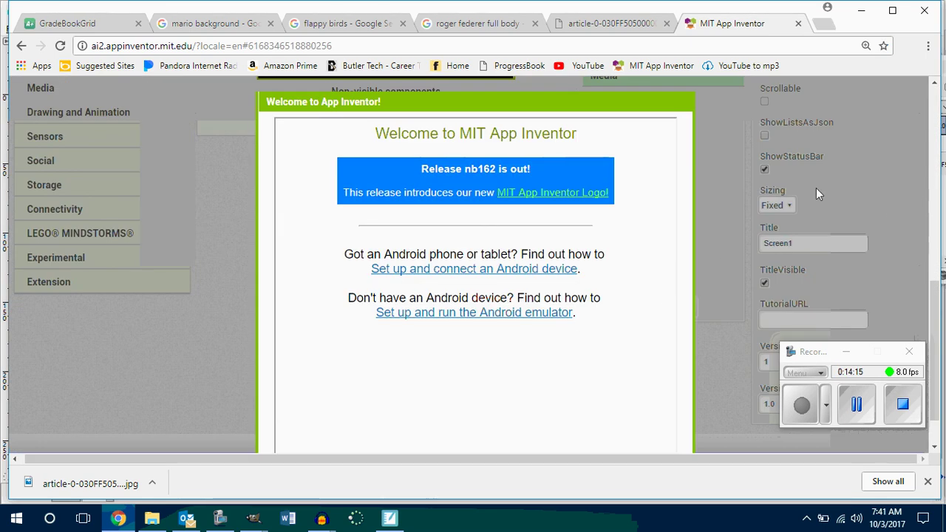
pyautogui.scroll(-1, 695, 161)
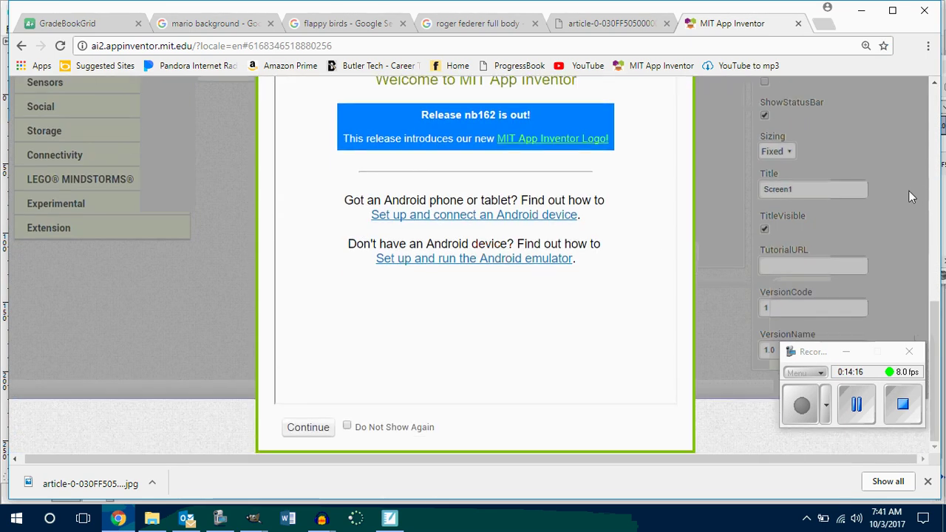
pyautogui.click(292, 430)
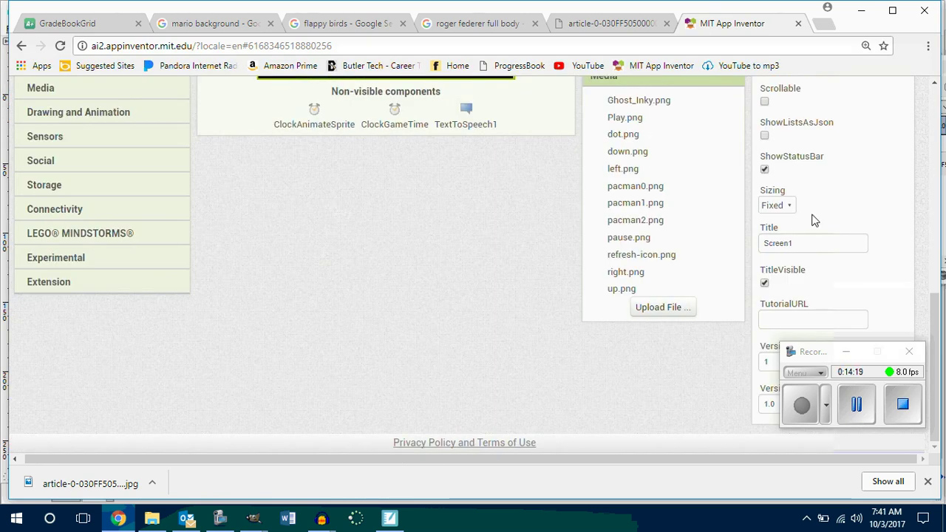
# Create a new App Inventor project named SpriteSmash1_1_7P1Q1
pyautogui.scroll(5, 929, 322)
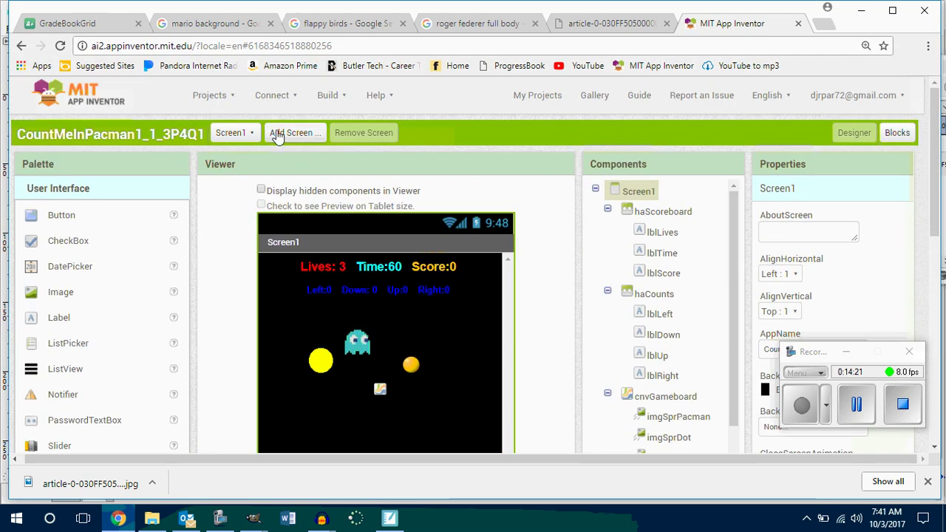
pyautogui.click(210, 95)
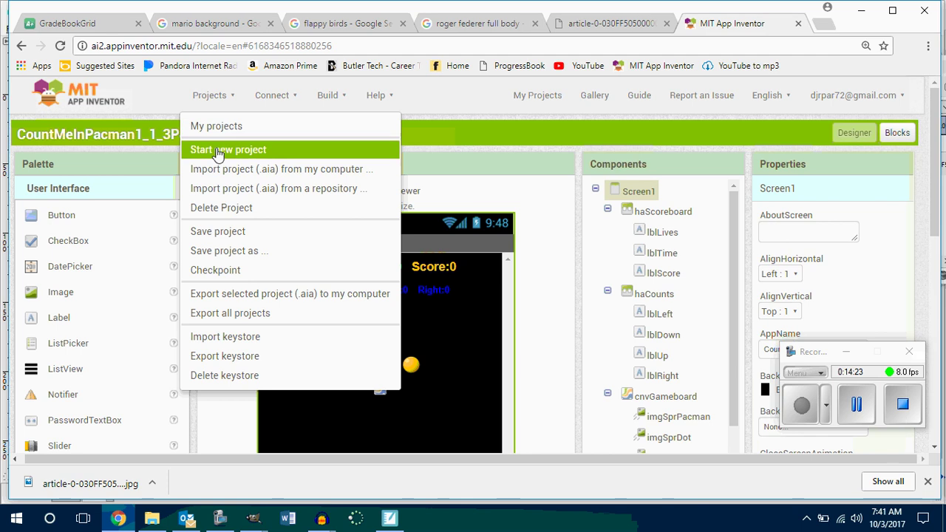
pyautogui.click(218, 151)
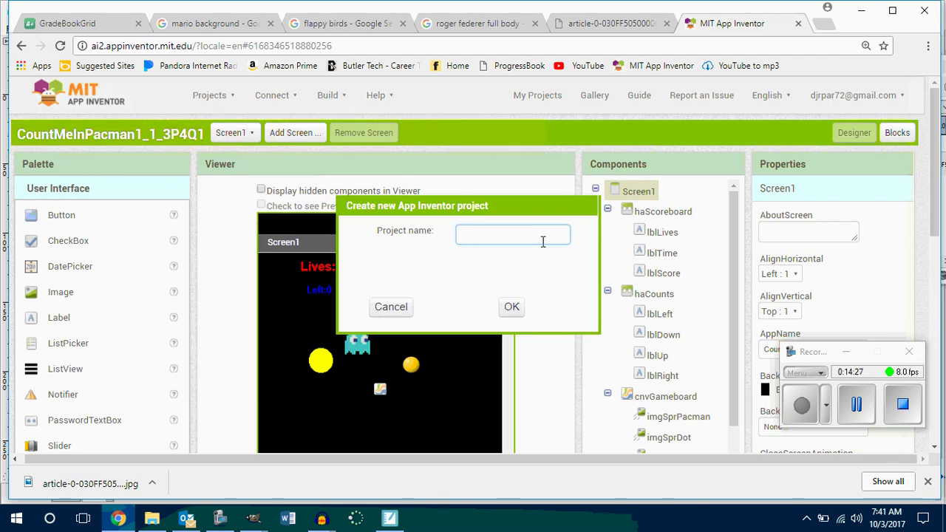
pyautogui.write('SpriteSmash1')
pyautogui.press('BackSpace')
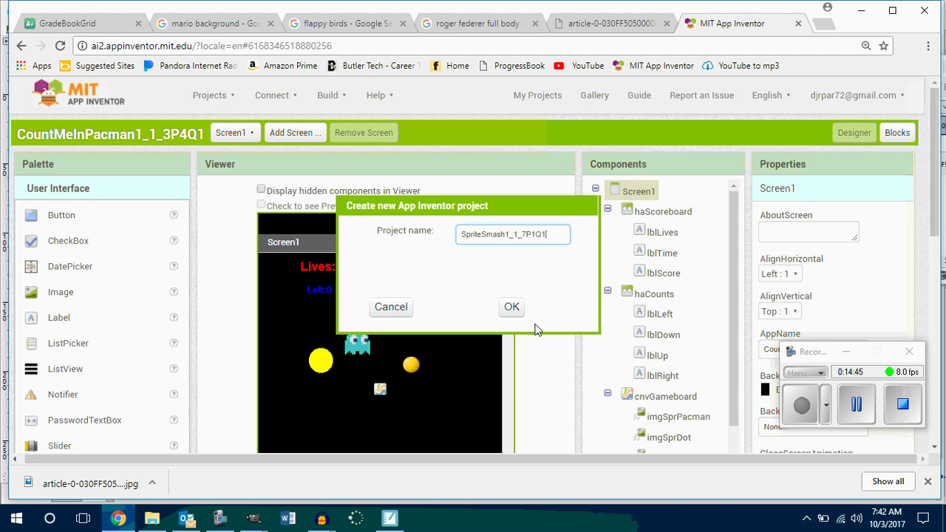
pyautogui.click(511, 307)
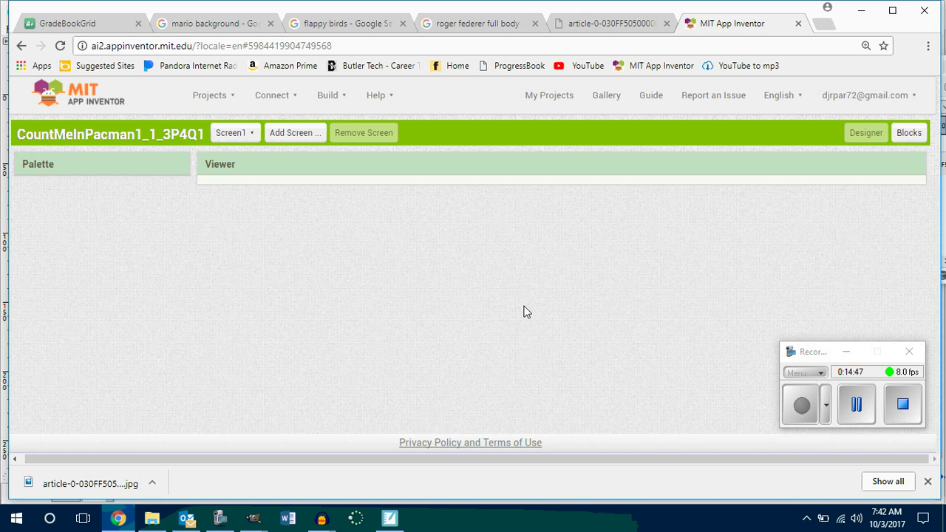
# Add a Canvas to Screen1 and set both its height and width to Fill parent
pyautogui.scroll(-3, 170, 266)
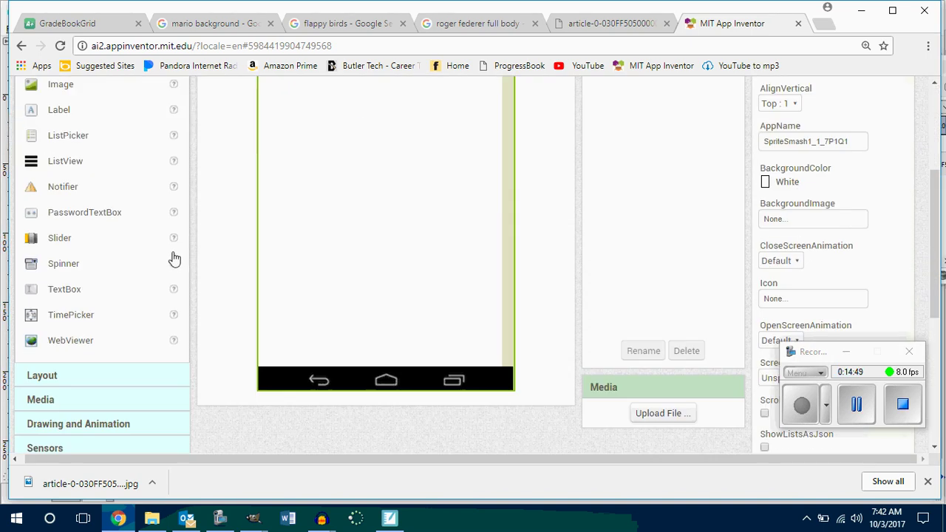
pyautogui.scroll(-1, 124, 351)
pyautogui.click(100, 357)
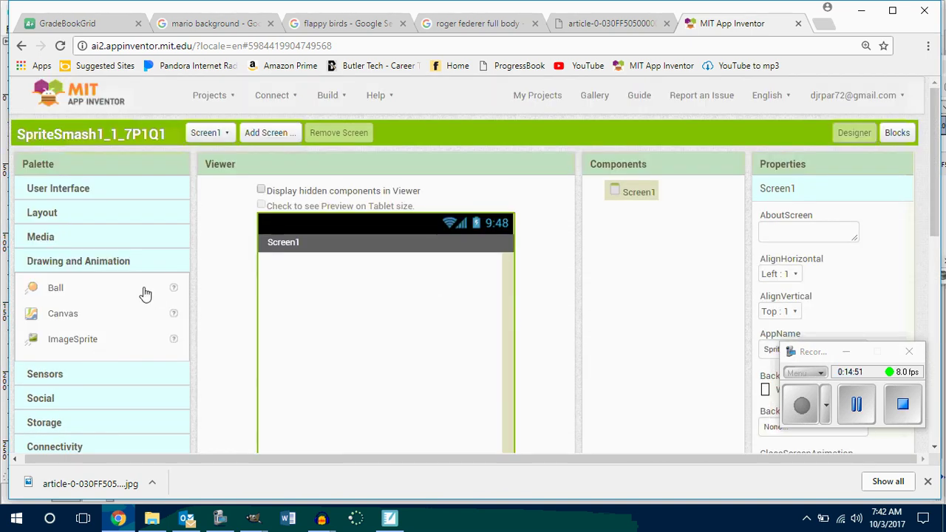
pyautogui.moveTo(66, 317); pyautogui.dragTo(347, 318)
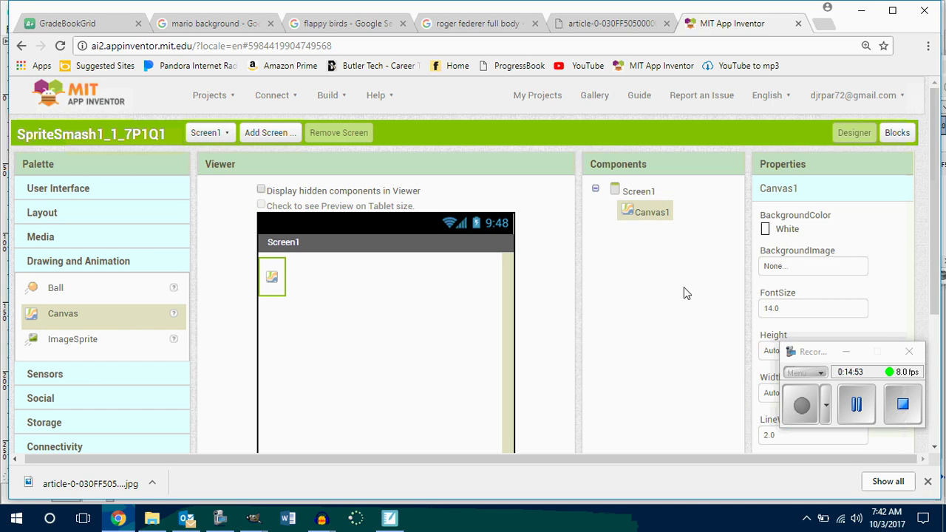
pyautogui.click(847, 352)
pyautogui.click(810, 352)
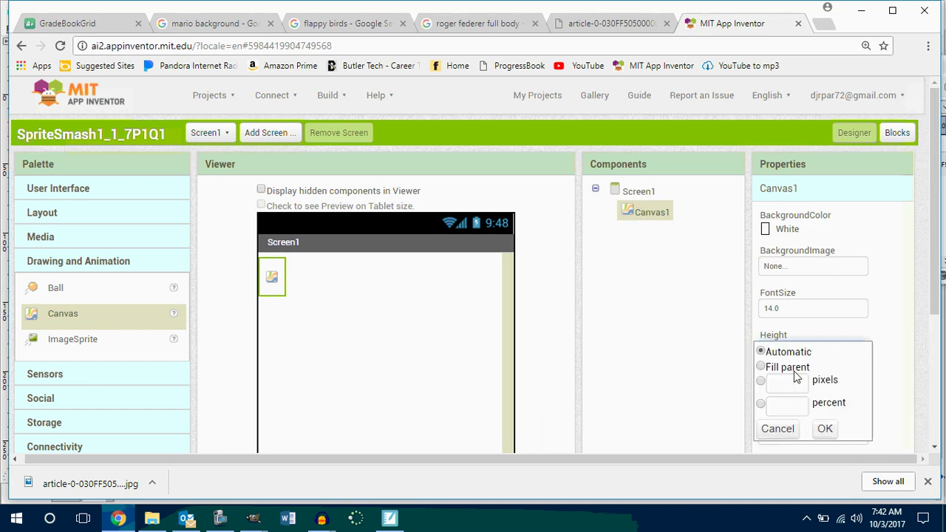
pyautogui.click(789, 366)
pyautogui.click(827, 428)
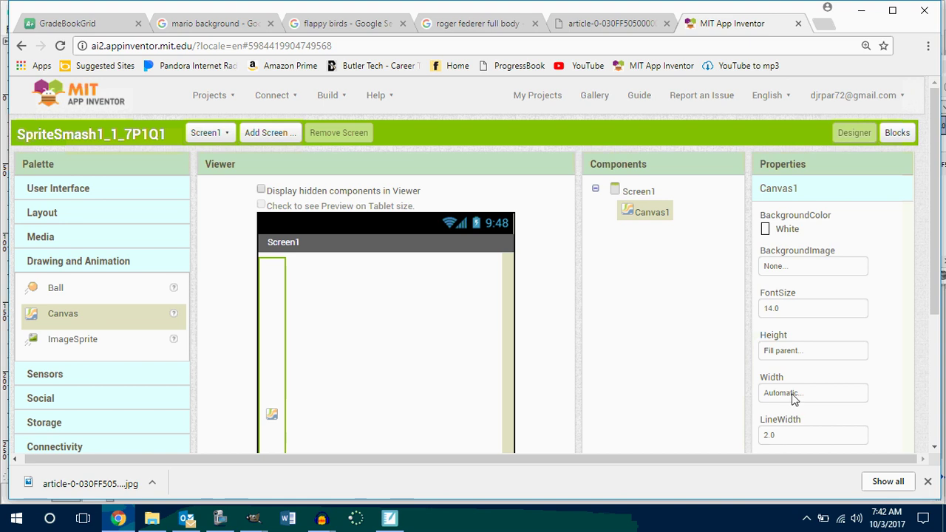
pyautogui.click(792, 393)
pyautogui.click(777, 372)
pyautogui.click(825, 433)
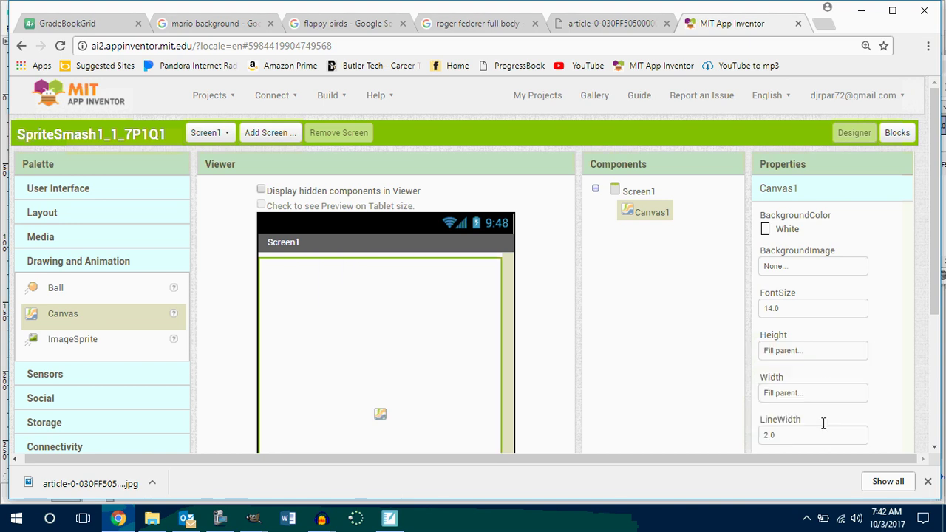
# Set the canvas's background color to Blue
pyautogui.scroll(-2, 930, 294)
pyautogui.scroll(1, 909, 297)
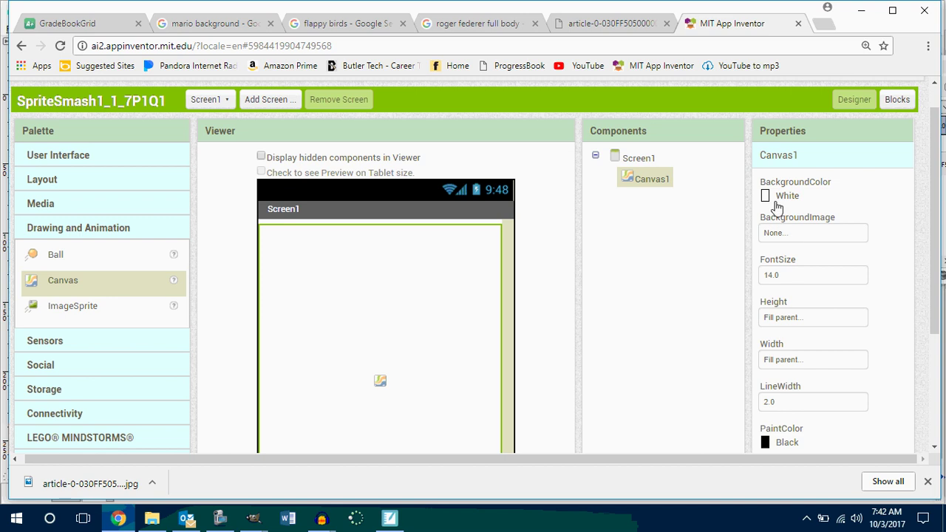
pyautogui.click(774, 195)
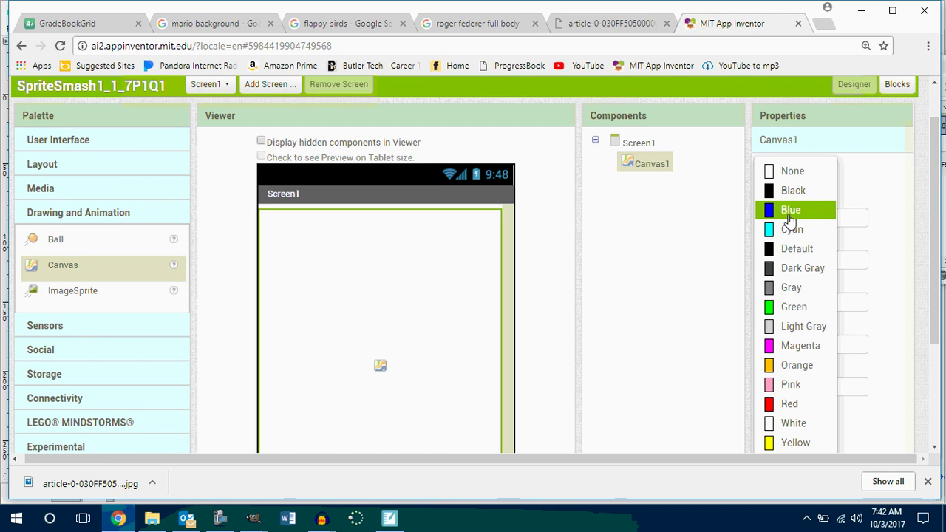
pyautogui.click(790, 213)
# Add an ImageSprite to the canvas and upload article-0-030FF505000005DC-694_468x286.jpg from the Gimp 1.1.6 folder as its picture
pyautogui.scroll(-2, 933, 290)
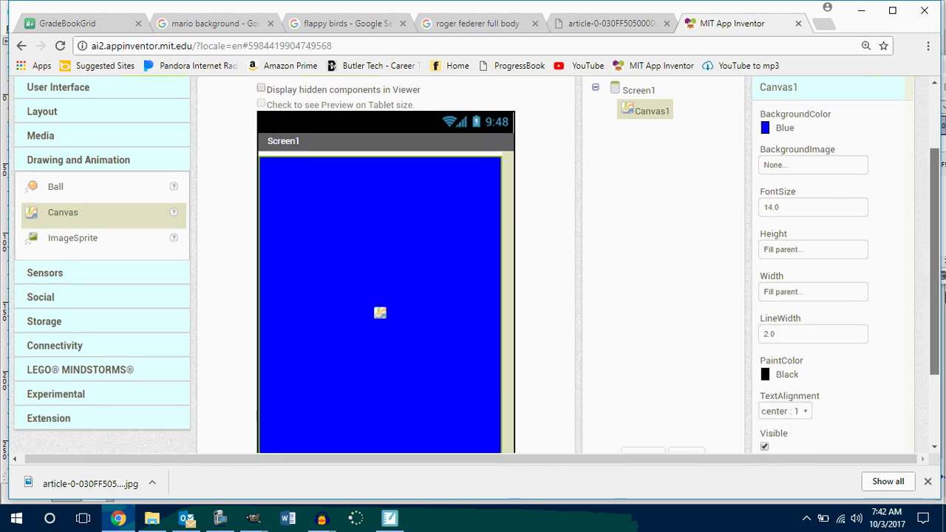
pyautogui.moveTo(71, 194); pyautogui.dragTo(366, 220)
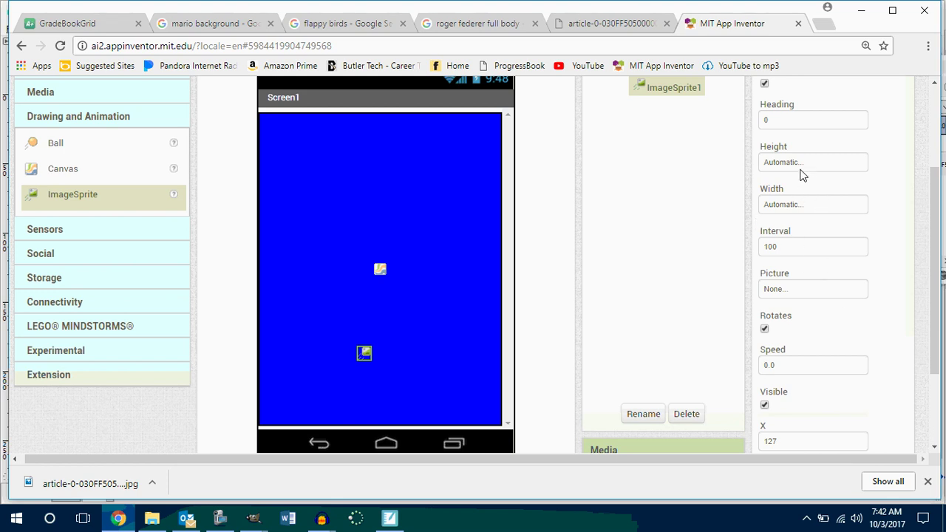
pyautogui.click(805, 289)
pyautogui.click(794, 272)
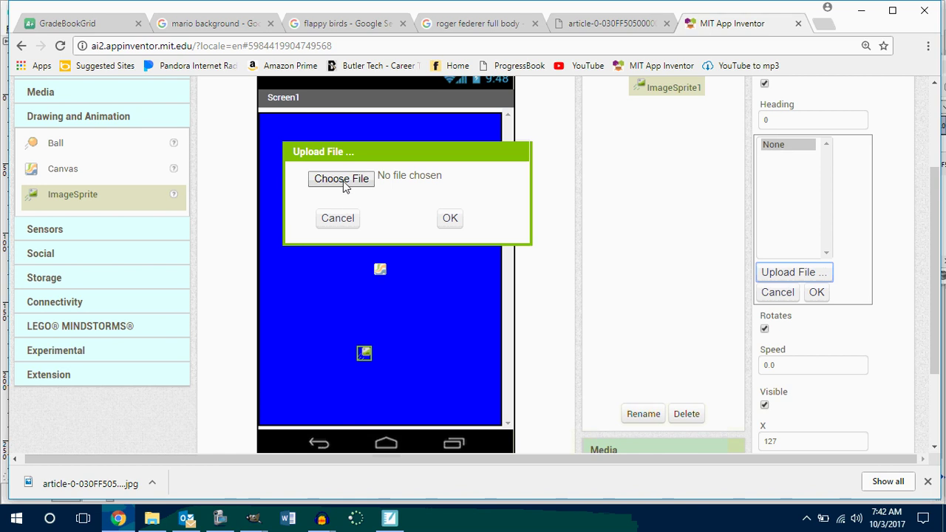
pyautogui.click(341, 179)
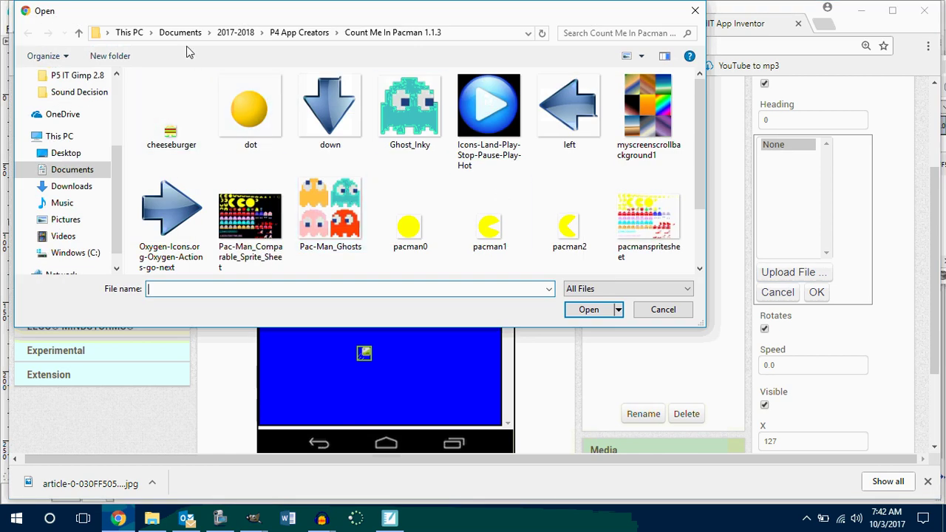
pyautogui.click(235, 32)
pyautogui.doubleClick(189, 99)
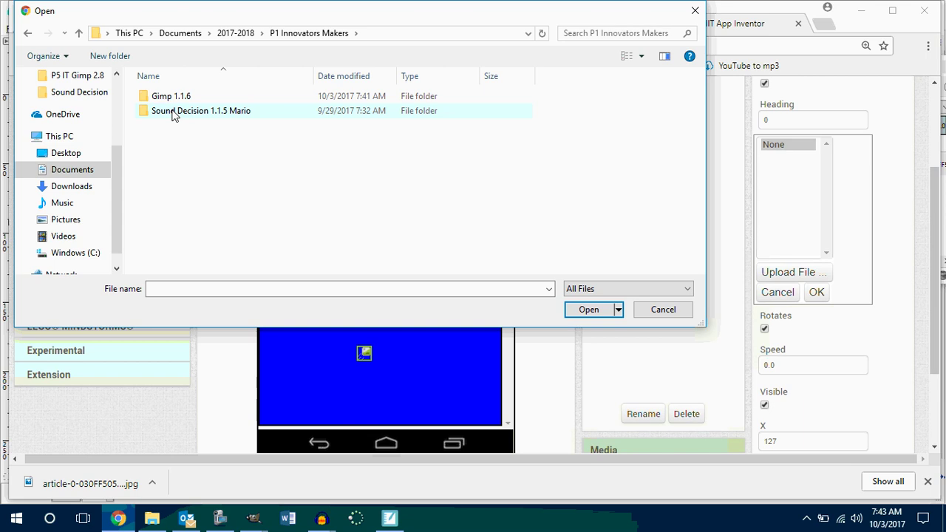
pyautogui.doubleClick(171, 97)
pyautogui.click(171, 109)
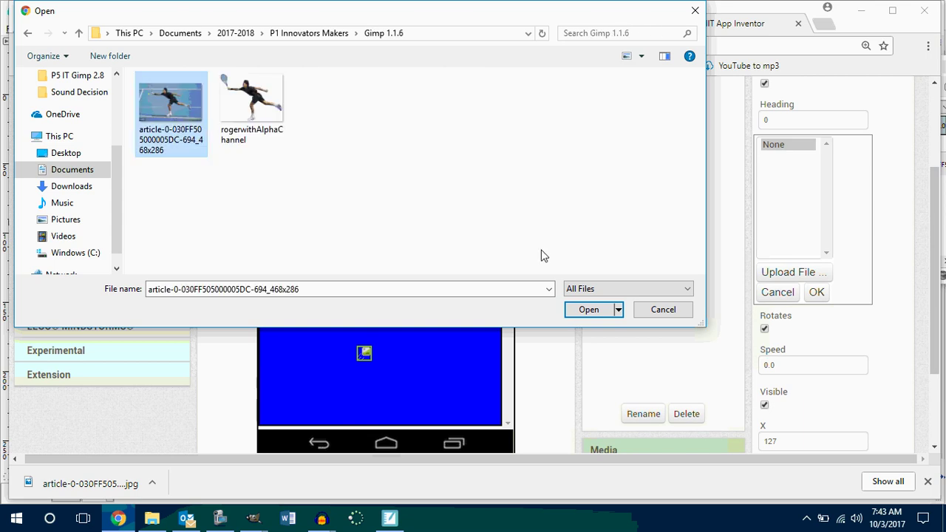
pyautogui.click(580, 314)
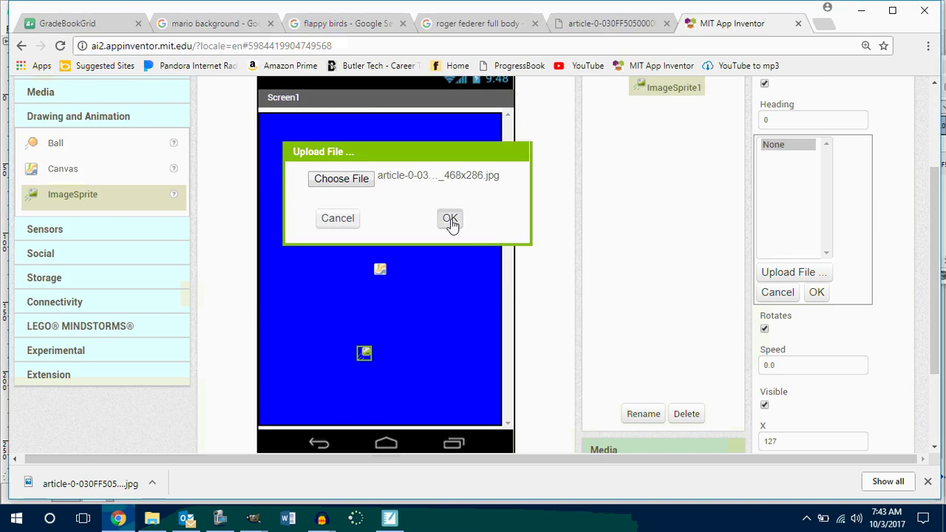
pyautogui.click(451, 219)
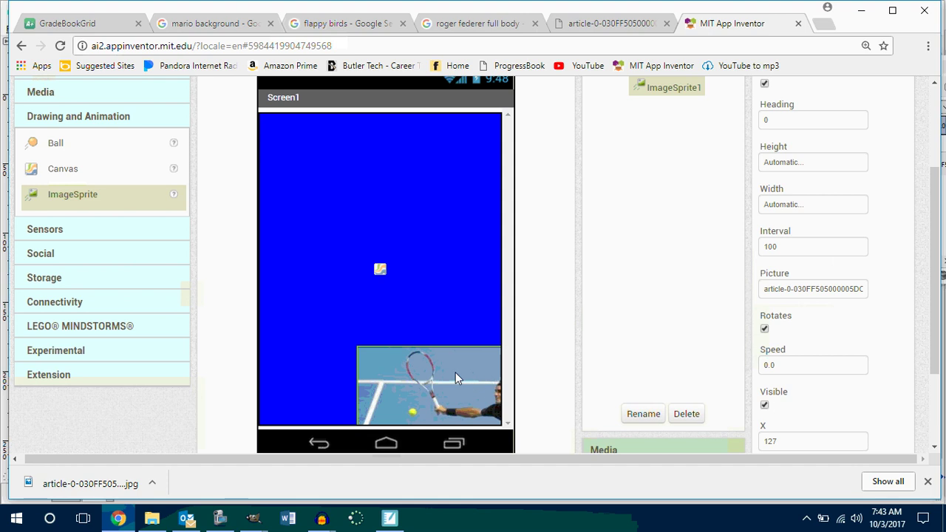
# Set both the height and width of ImageSprite1 to 36 pixels
pyautogui.moveTo(455, 373); pyautogui.dragTo(330, 395)
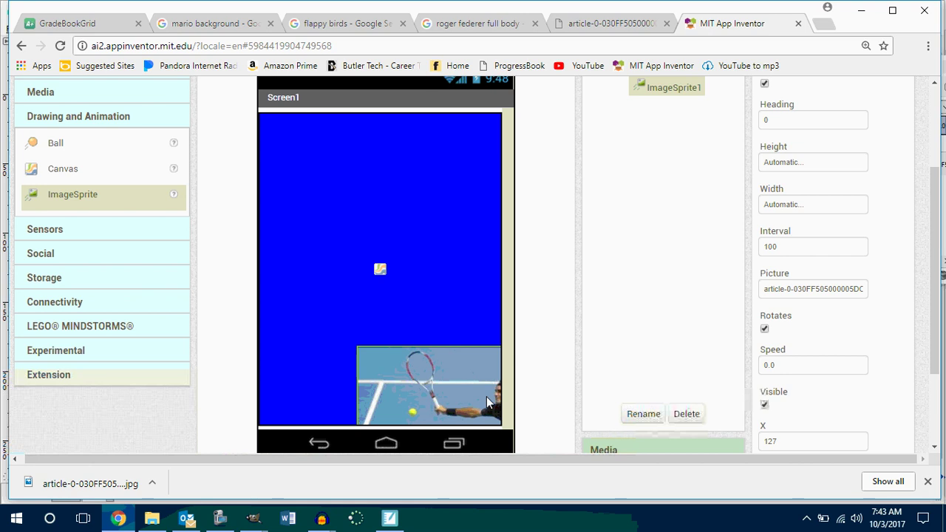
pyautogui.moveTo(415, 398); pyautogui.dragTo(867, 326)
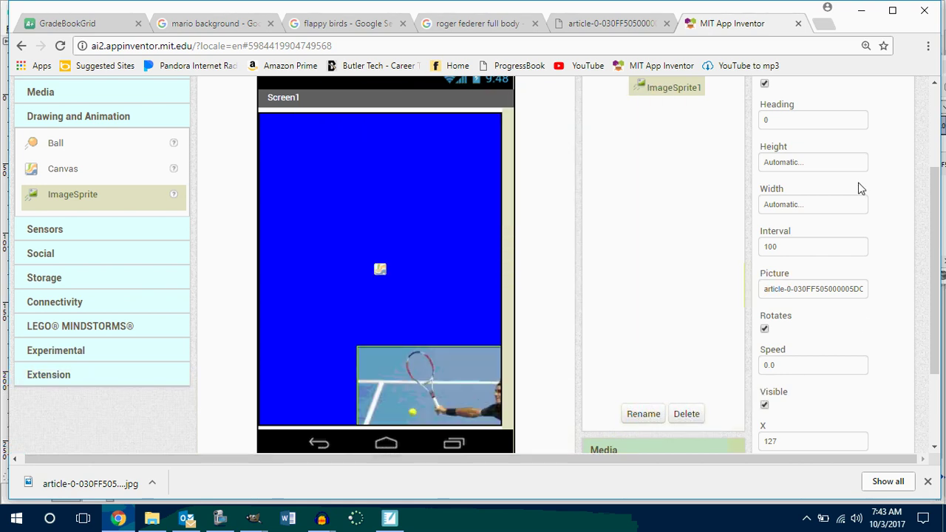
pyautogui.click(796, 167)
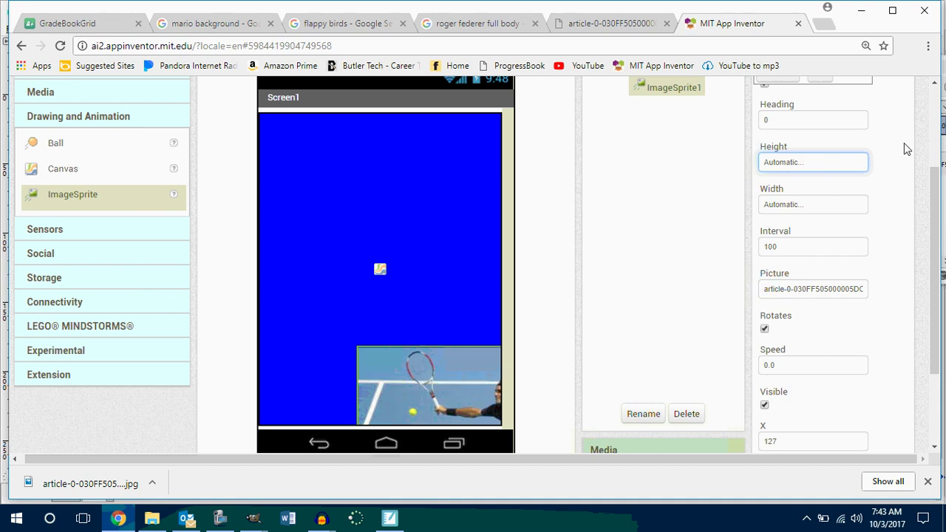
pyautogui.scroll(3, 828, 222)
pyautogui.click(784, 262)
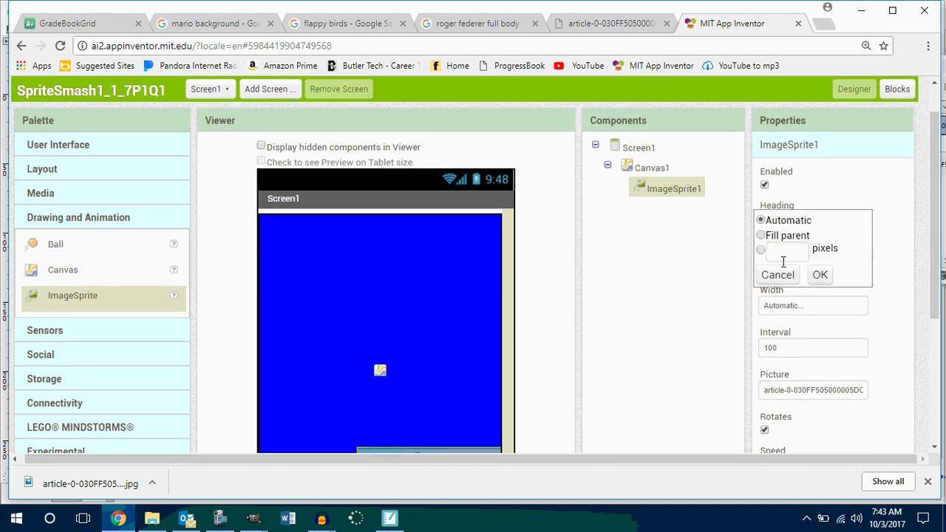
pyautogui.click(785, 254)
pyautogui.write('36')
pyautogui.click(820, 275)
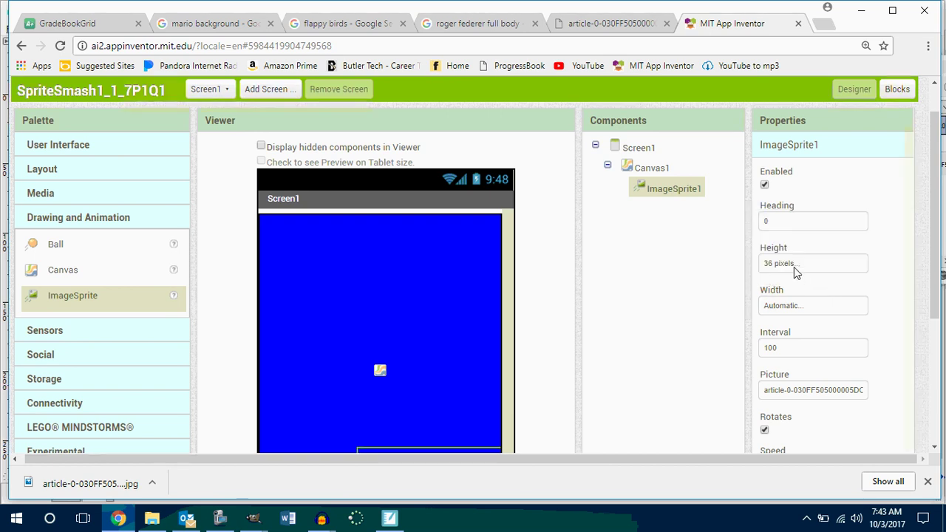
pyautogui.click(802, 309)
pyautogui.click(794, 289)
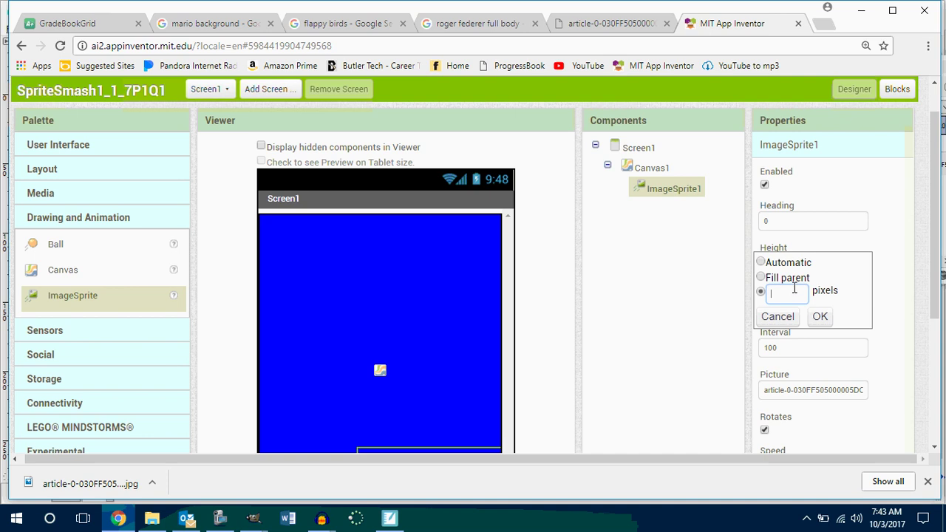
pyautogui.write('36')
pyautogui.click(819, 316)
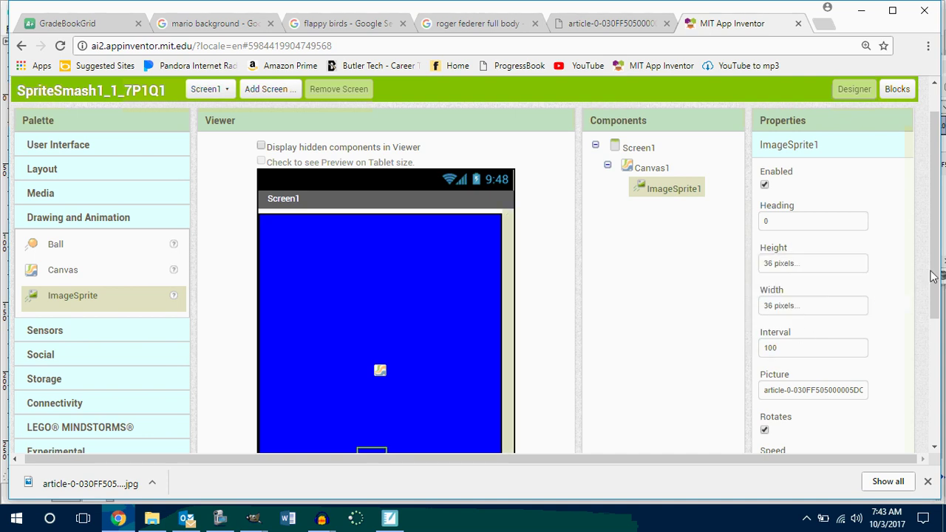
# Try to move the tennis player sprite higher on the blue canvas
pyautogui.moveTo(373, 449); pyautogui.dragTo(372, 386)
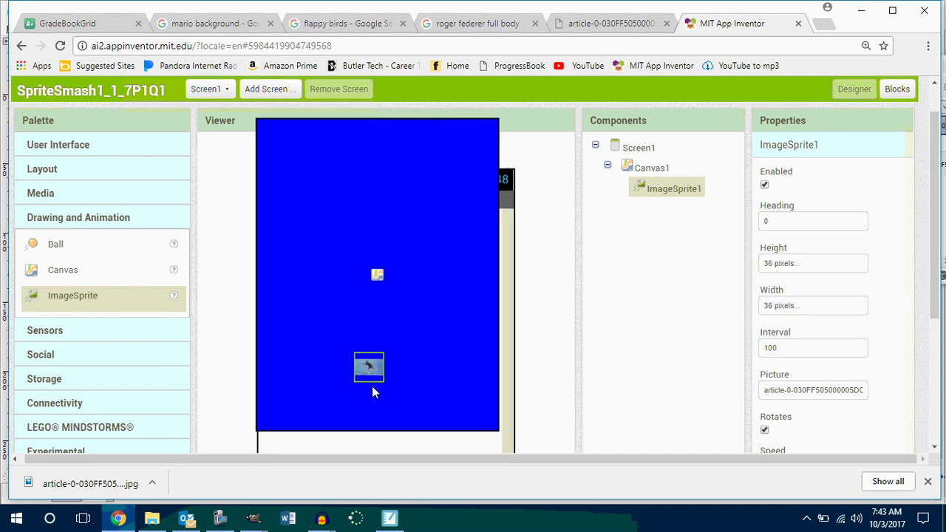
pyautogui.click(374, 396)
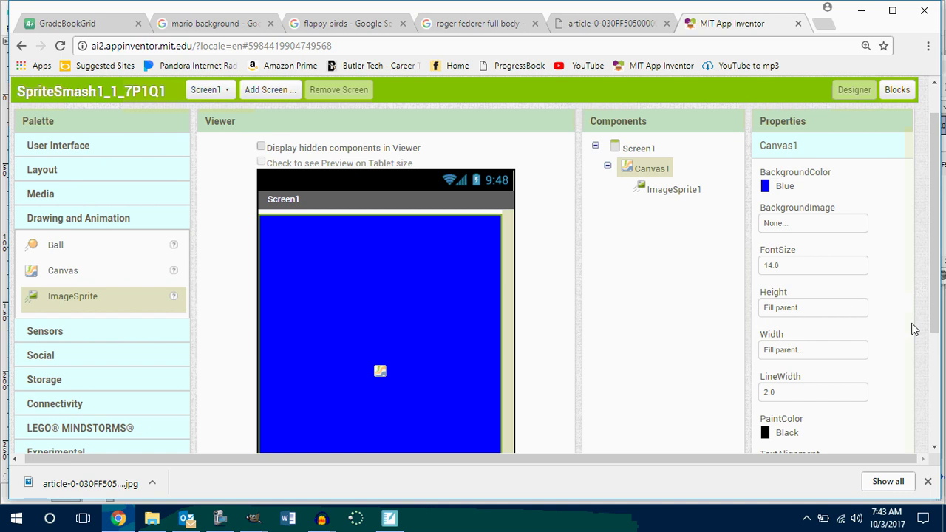
pyautogui.moveTo(936, 292); pyautogui.dragTo(936, 336)
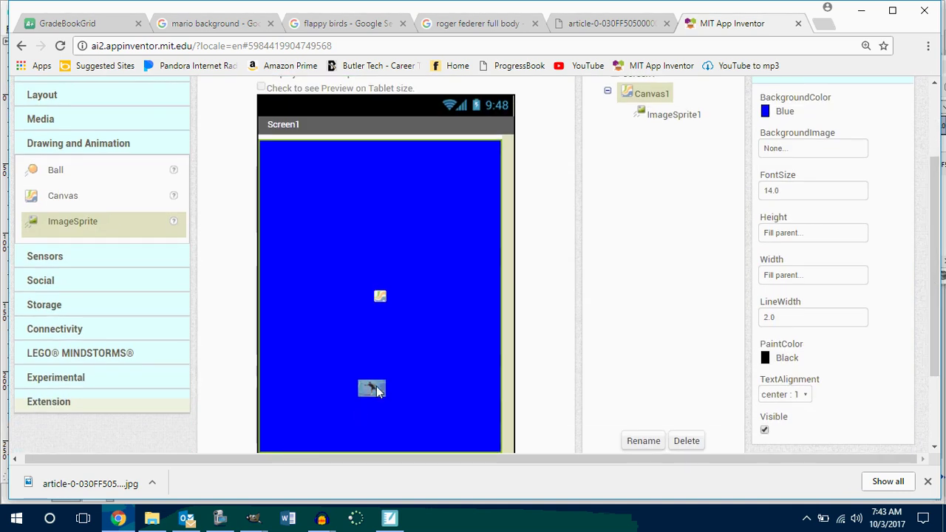
pyautogui.moveTo(376, 391); pyautogui.dragTo(386, 323)
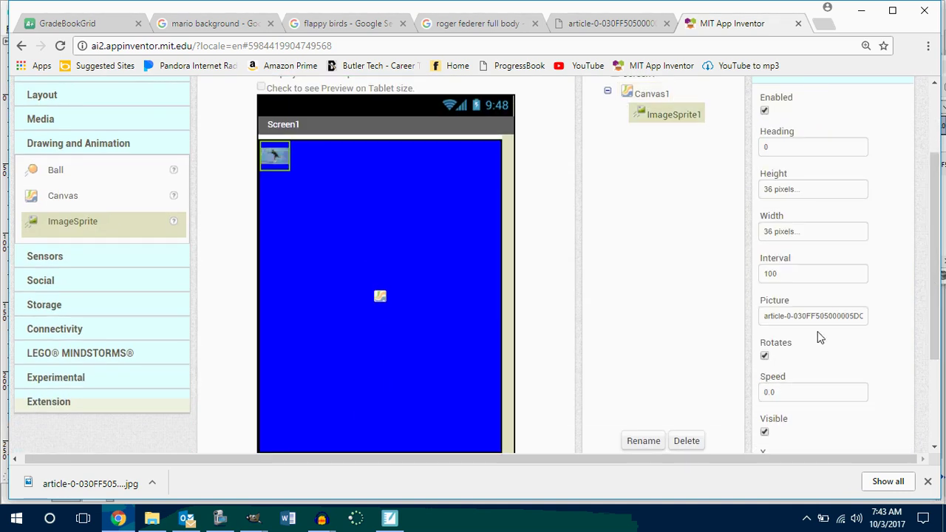
# Enlarge ImageSprite1 by setting both its height and width to 72 pixels
pyautogui.click(805, 193)
pyautogui.moveTo(782, 105); pyautogui.dragTo(765, 111)
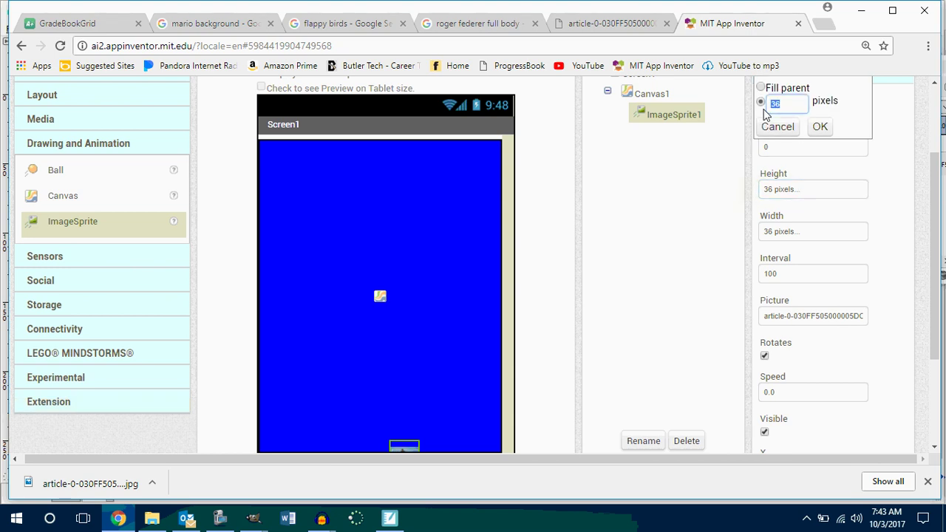
pyautogui.click(817, 127)
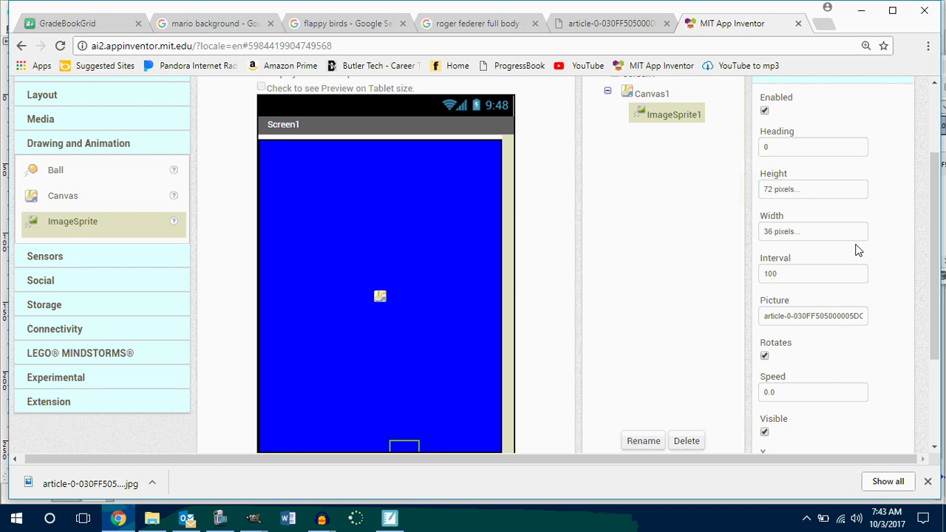
pyautogui.moveTo(405, 451); pyautogui.dragTo(377, 344)
pyautogui.click(377, 344)
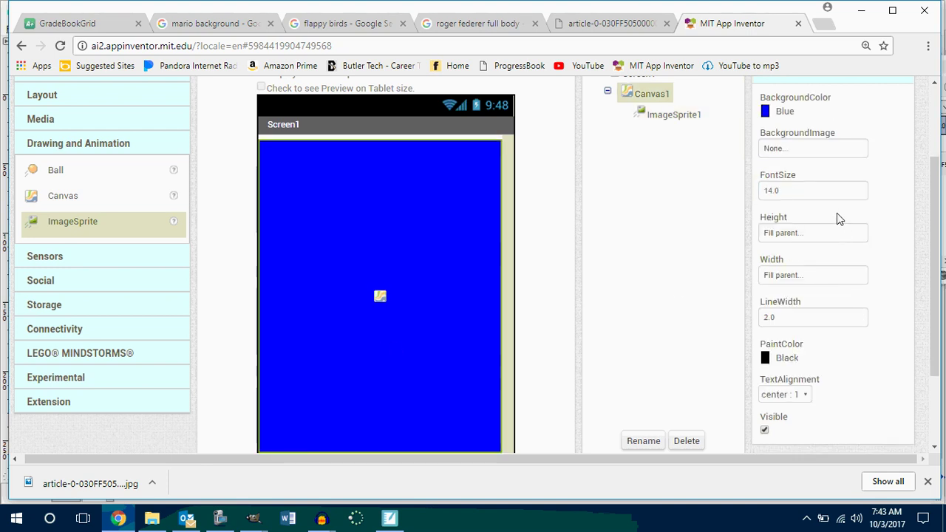
pyautogui.moveTo(940, 332); pyautogui.dragTo(941, 331)
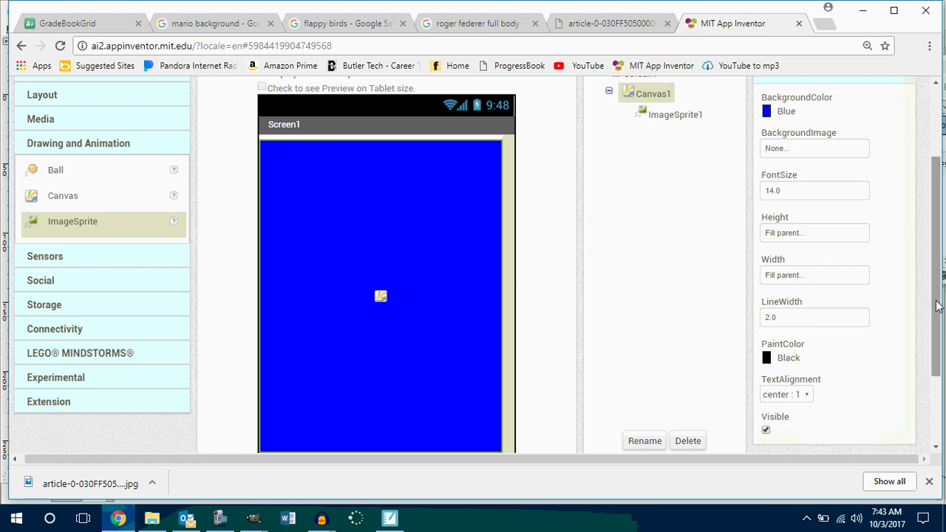
pyautogui.scroll(-1, 707, 178)
pyautogui.click(678, 87)
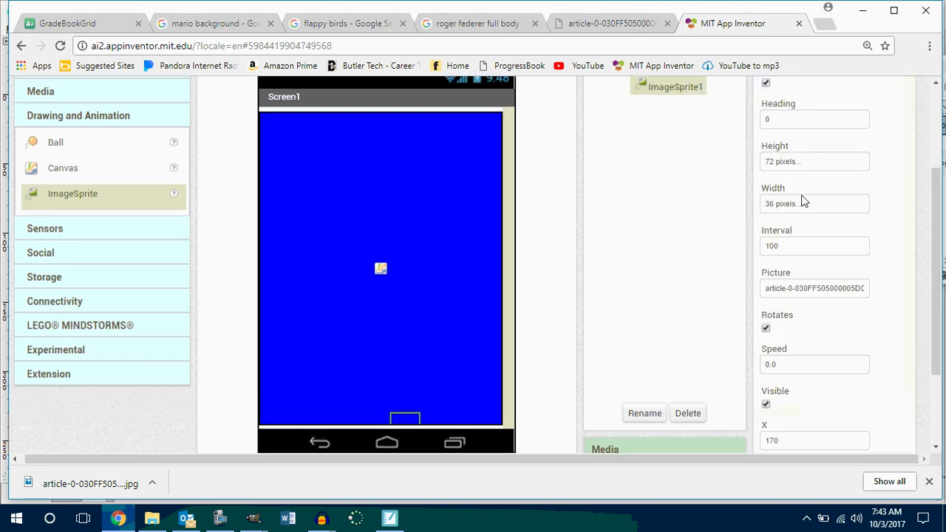
pyautogui.click(804, 203)
pyautogui.click(762, 90)
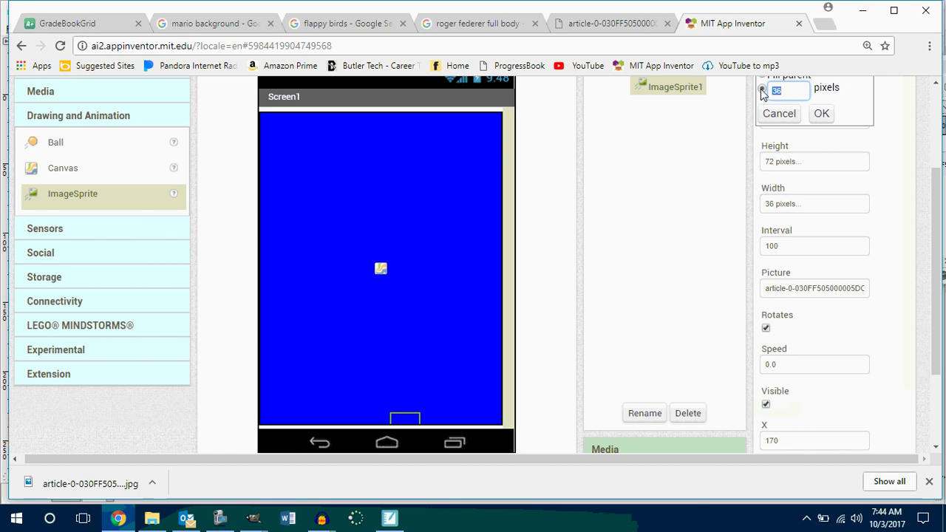
pyautogui.write('72')
pyautogui.click(821, 113)
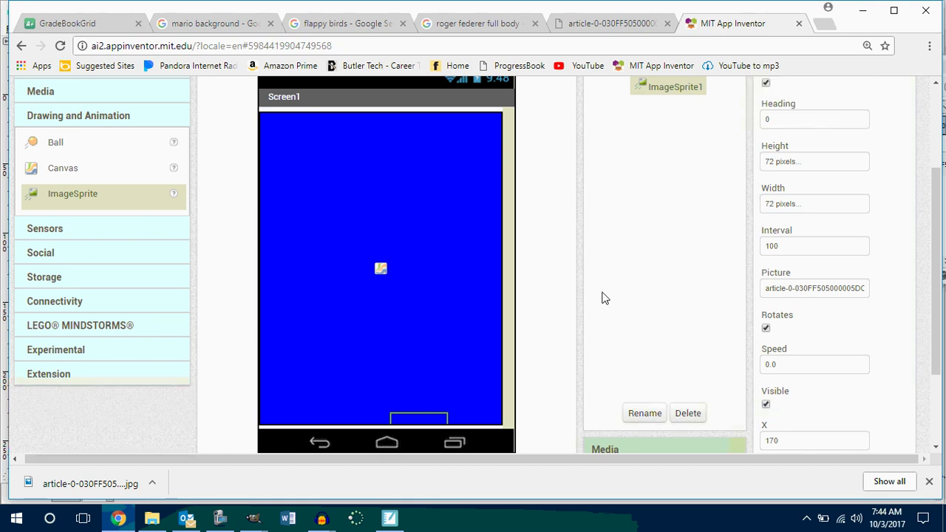
# Set the Y position of ImageSprite1 to 150
pyautogui.click(390, 319)
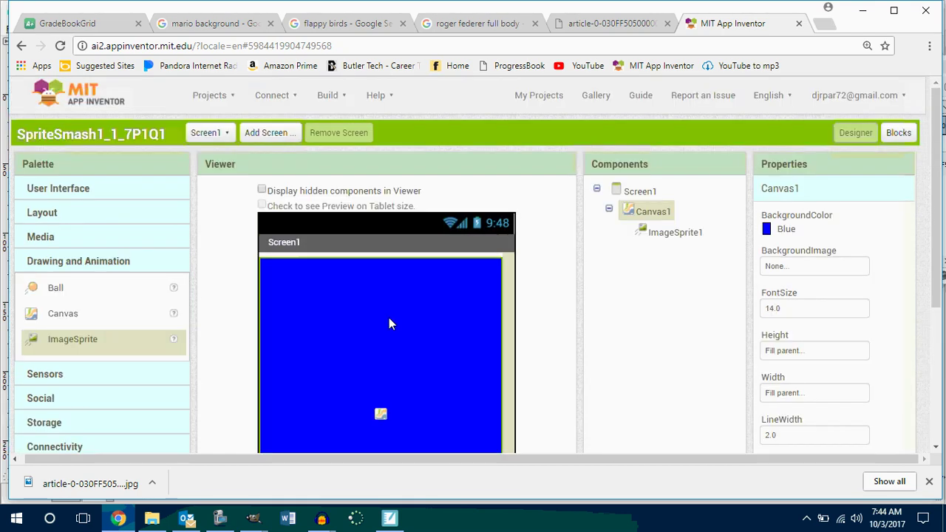
pyautogui.moveTo(940, 288); pyautogui.dragTo(938, 355)
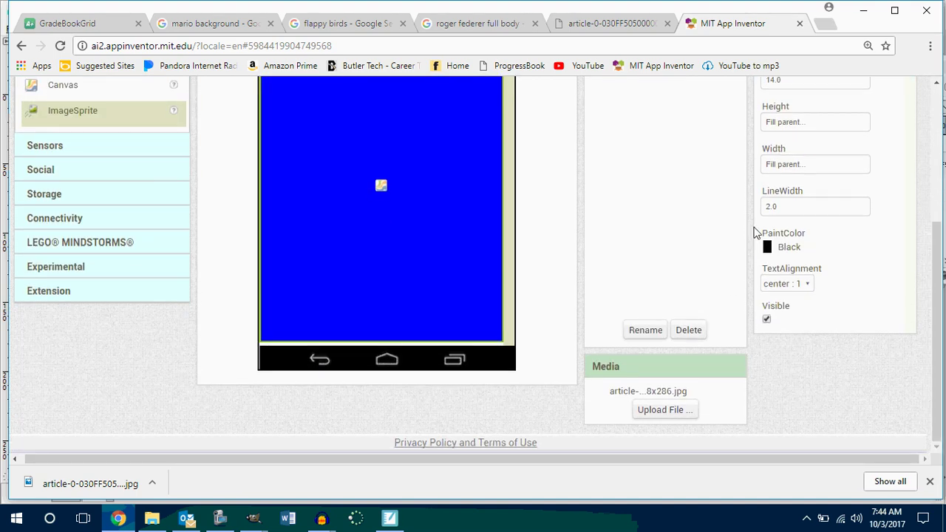
pyautogui.moveTo(936, 268); pyautogui.dragTo(858, 181)
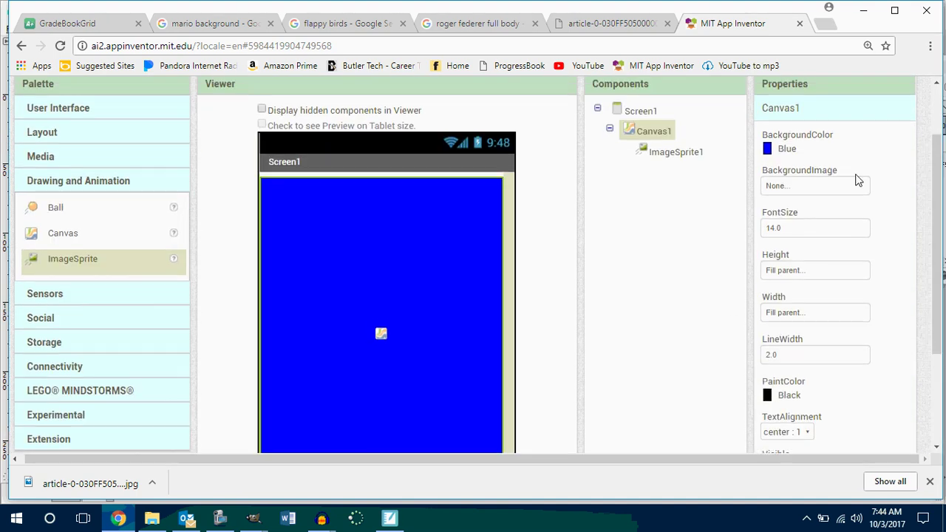
pyautogui.click(673, 152)
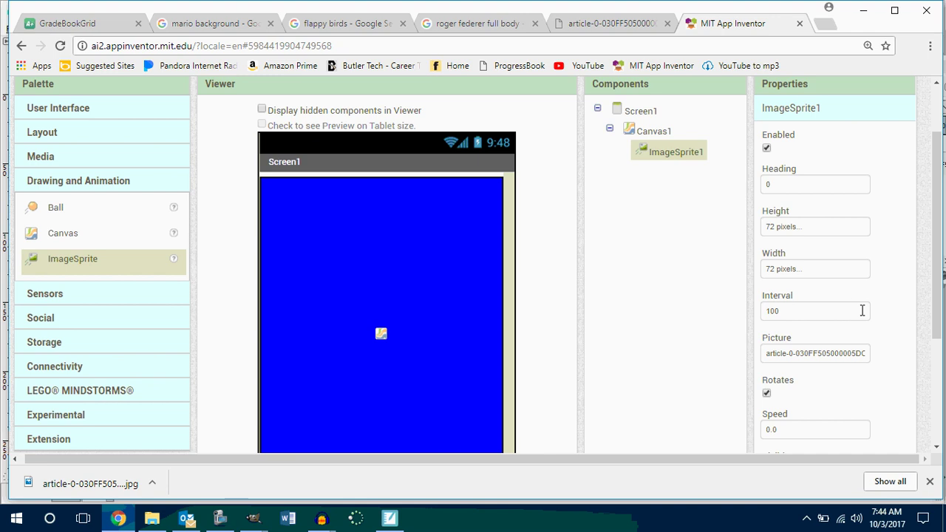
pyautogui.moveTo(937, 284); pyautogui.dragTo(938, 370)
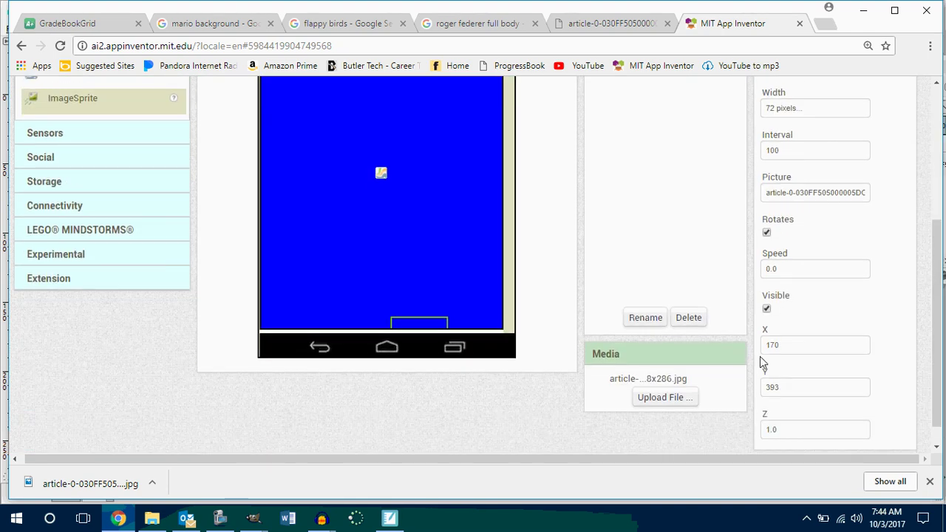
pyautogui.doubleClick(772, 387)
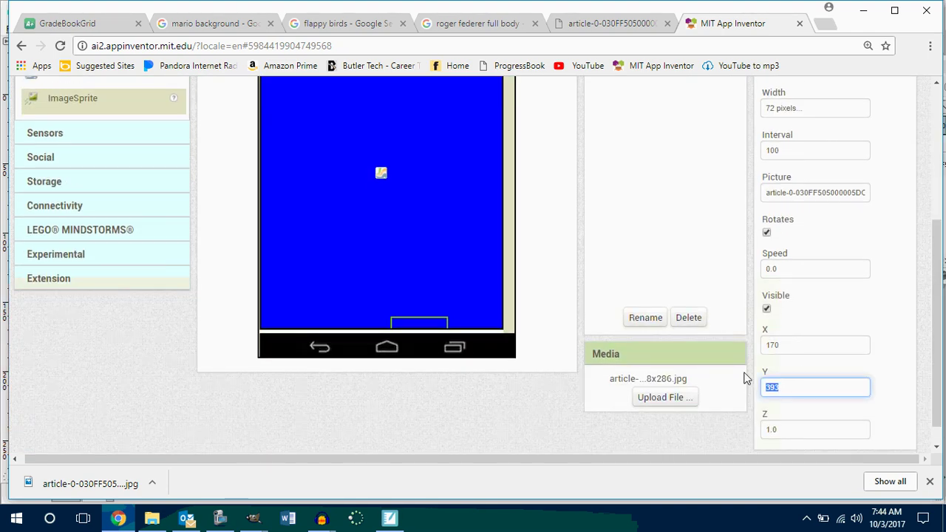
pyautogui.write('150')
pyautogui.press('Return')
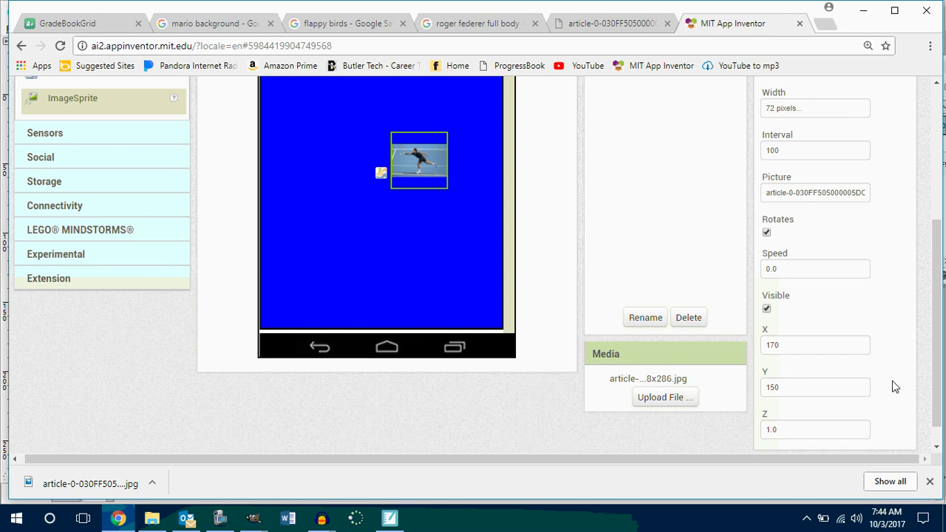
# Upload rogerwithAlphaChannel.png from the Gimp 1.1.6 folder as the new picture of ImageSprite1
pyautogui.click(824, 194)
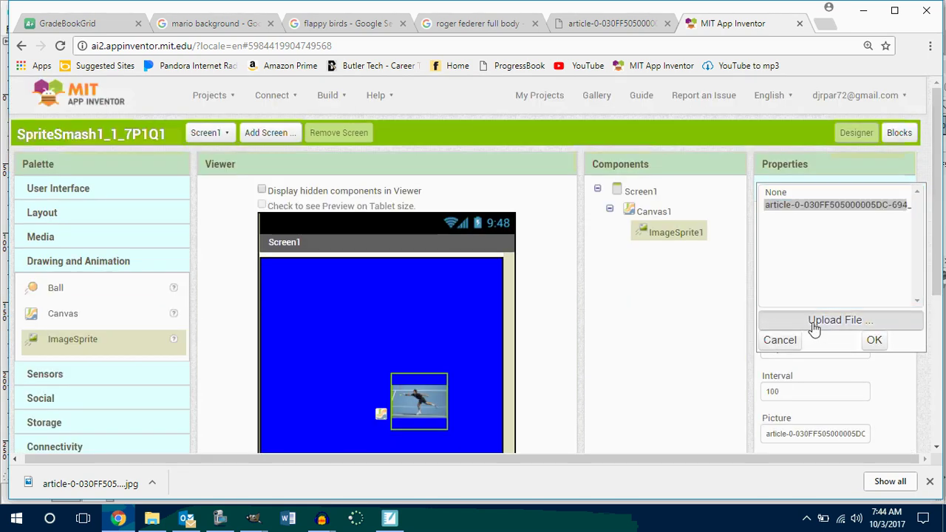
pyautogui.click(814, 325)
pyautogui.click(318, 182)
pyautogui.click(260, 111)
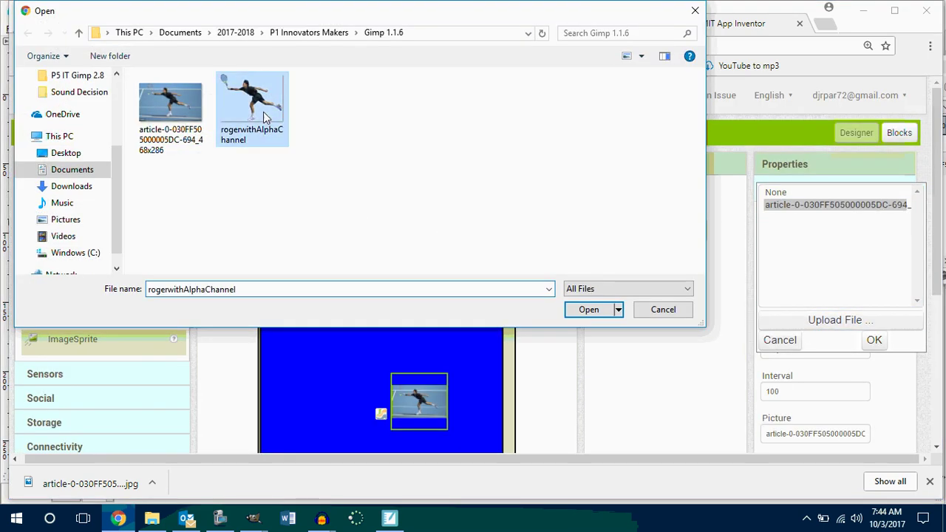
pyautogui.click(586, 309)
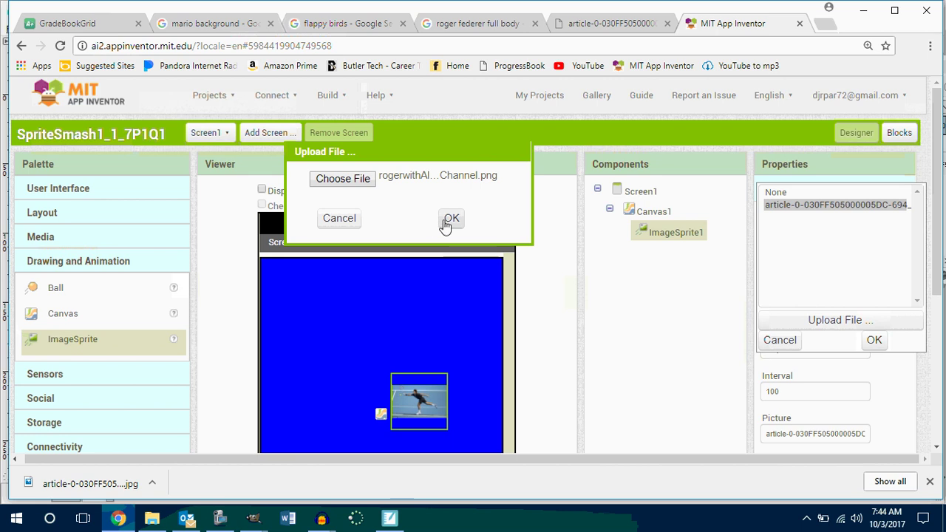
pyautogui.click(447, 220)
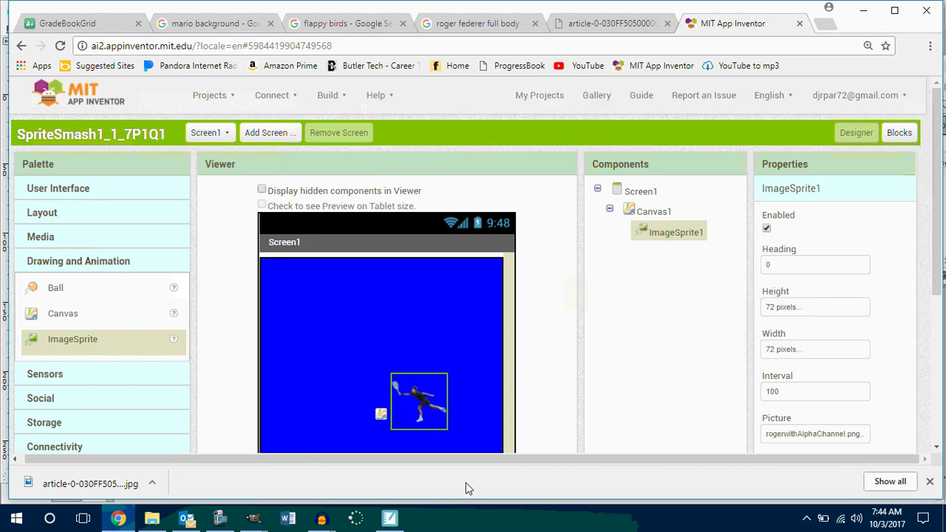
# Move the transparent player sprite to the upper part of the canvas, slightly right of center, and select it
pyautogui.moveTo(420, 412); pyautogui.dragTo(392, 342)
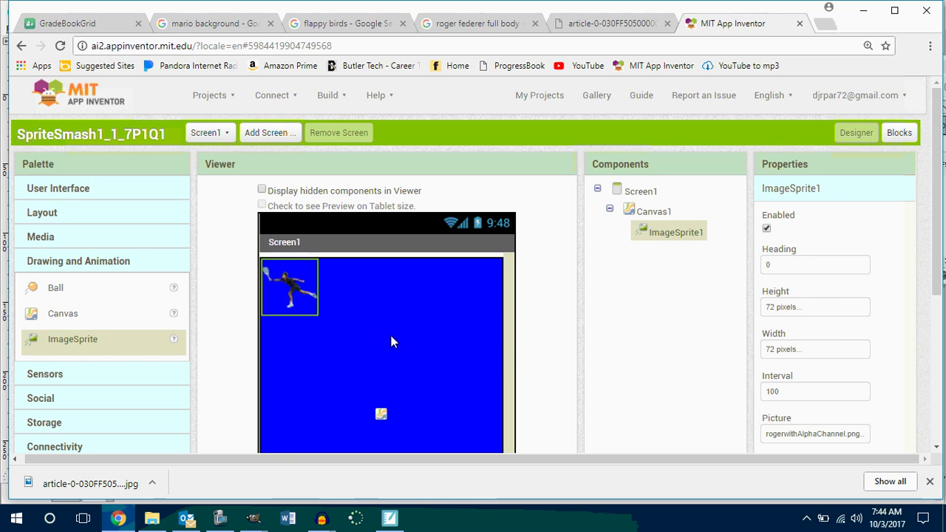
pyautogui.click(427, 361)
pyautogui.moveTo(308, 304)
pyautogui.mouseDown()
pyautogui.moveTo(341, 331)
pyautogui.moveTo(313, 314)
pyautogui.mouseUp()
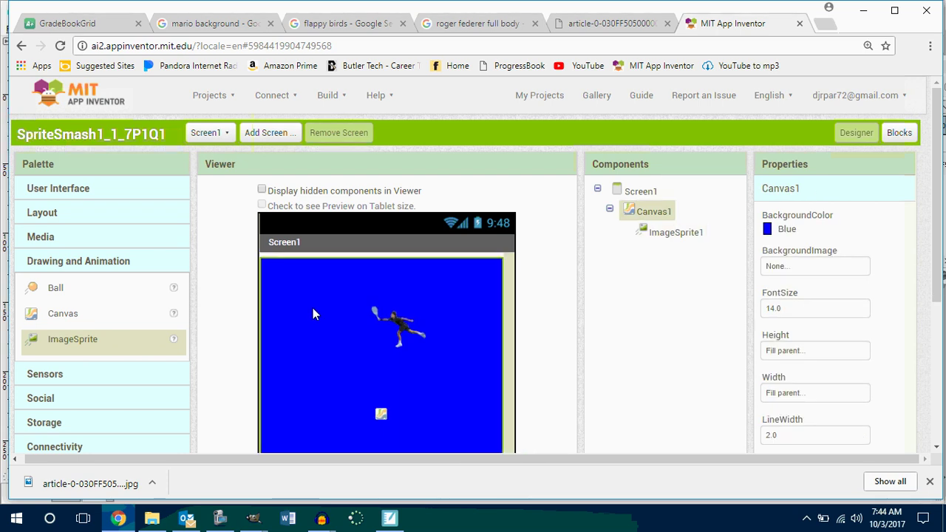
pyautogui.click(393, 331)
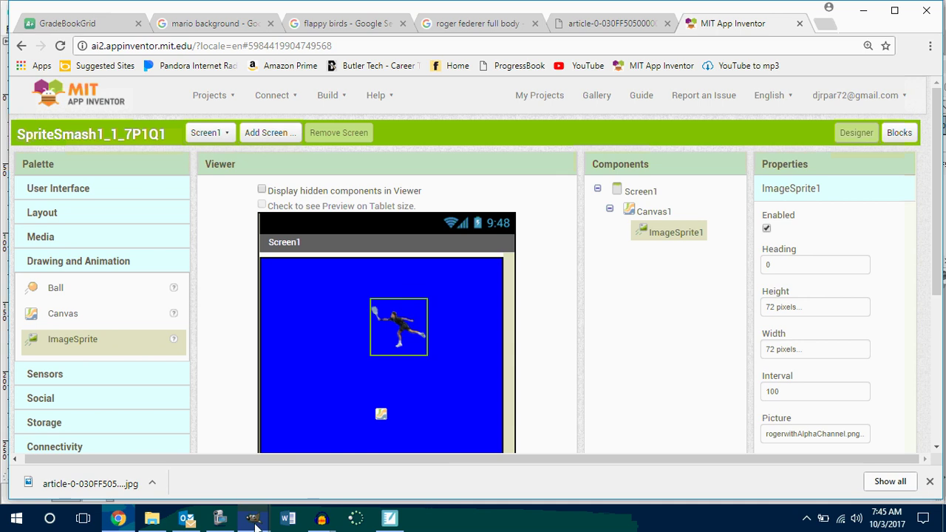
# Switch to the player image in GIMP and undo the crop, the background removal and the selection around the player
pyautogui.moveTo(255, 521)
pyautogui.click(873, 459)
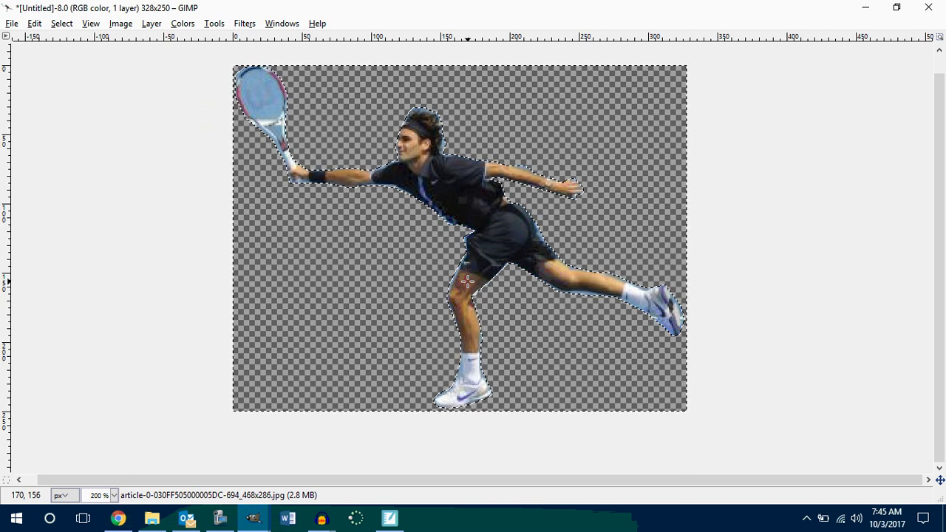
pyautogui.hotkey('ctrl', 'z')
pyautogui.hotkey('ctrl', 'z')
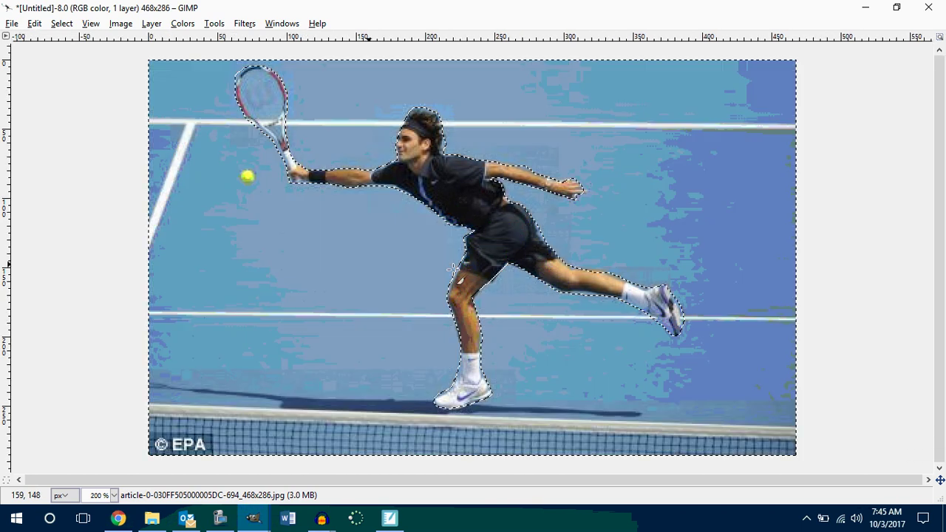
pyautogui.hotkey('ctrl', 'z')
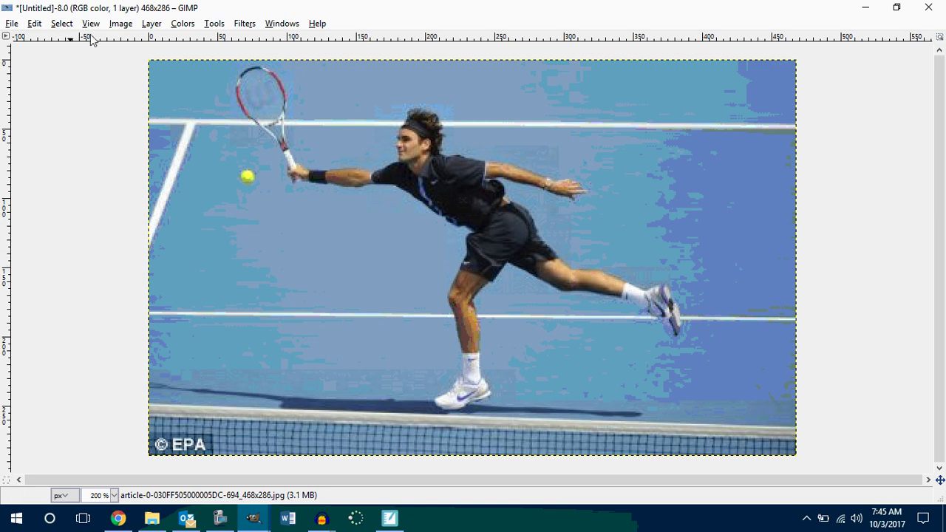
# Outline the player's shorts and both legs with a closed Free Select polygon, running straight from the rear shoe back to the front shoe
pyautogui.click(282, 23)
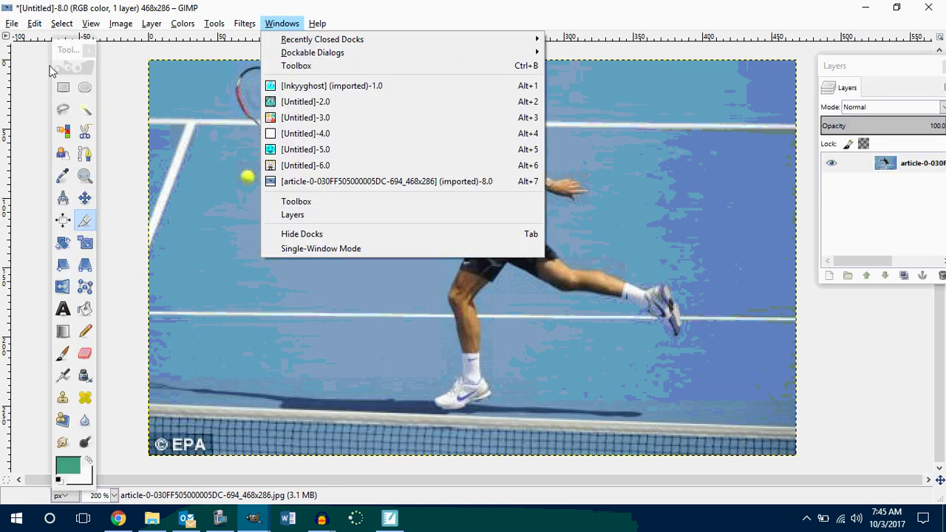
pyautogui.click(110, 68)
pyautogui.click(63, 109)
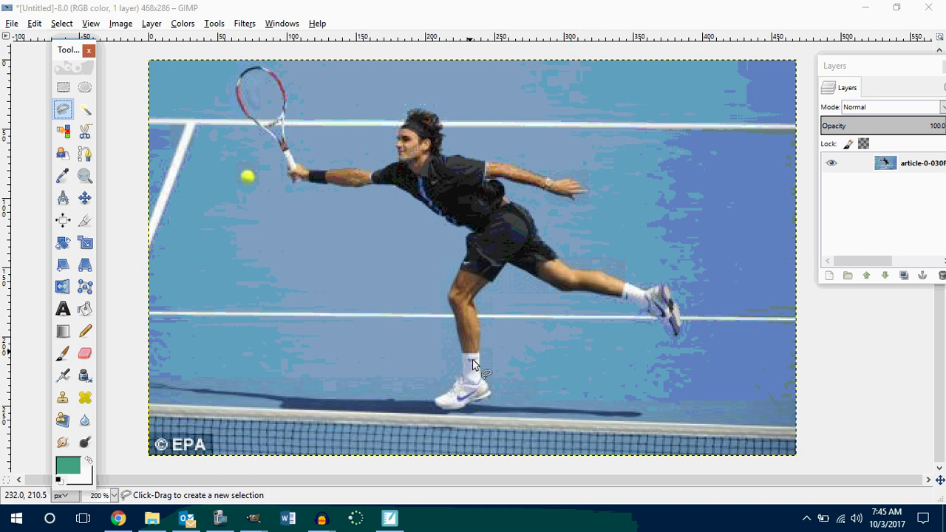
pyautogui.click(450, 392)
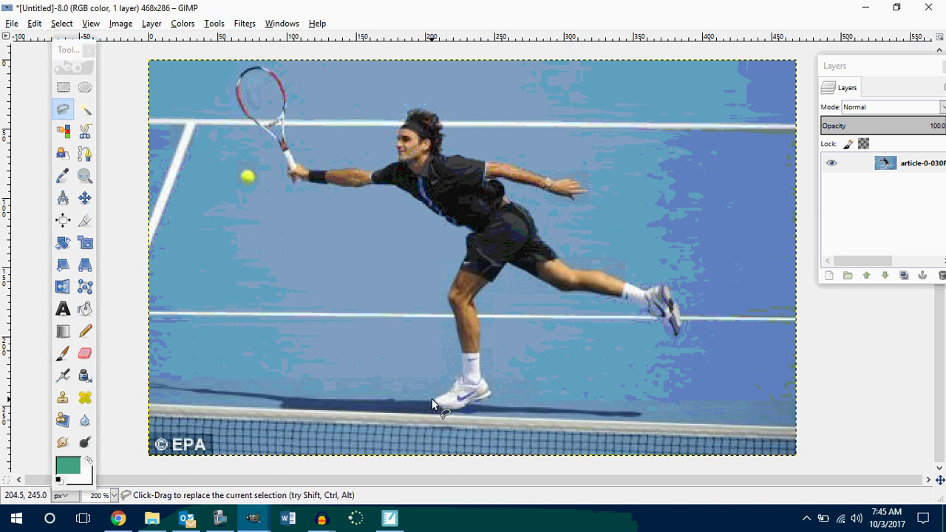
pyautogui.click(432, 399)
pyautogui.click(459, 381)
pyautogui.click(458, 341)
pyautogui.click(450, 299)
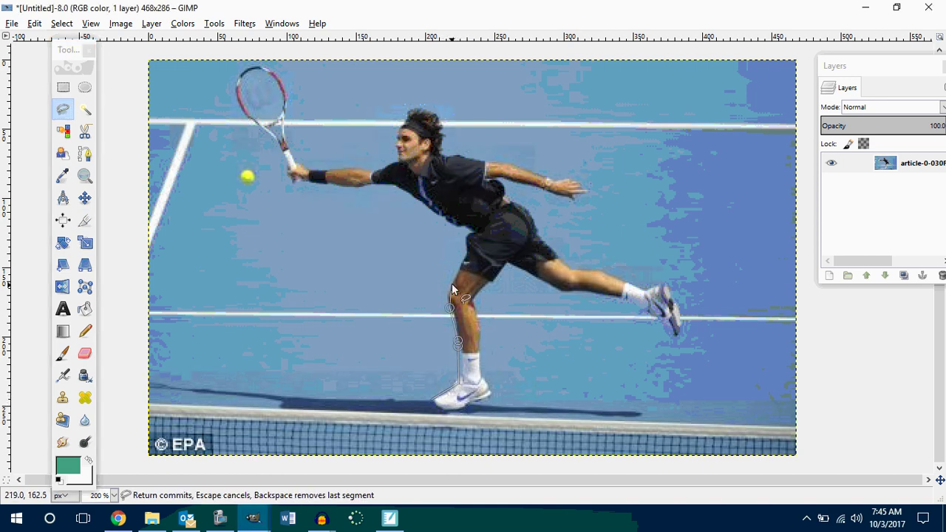
pyautogui.click(463, 257)
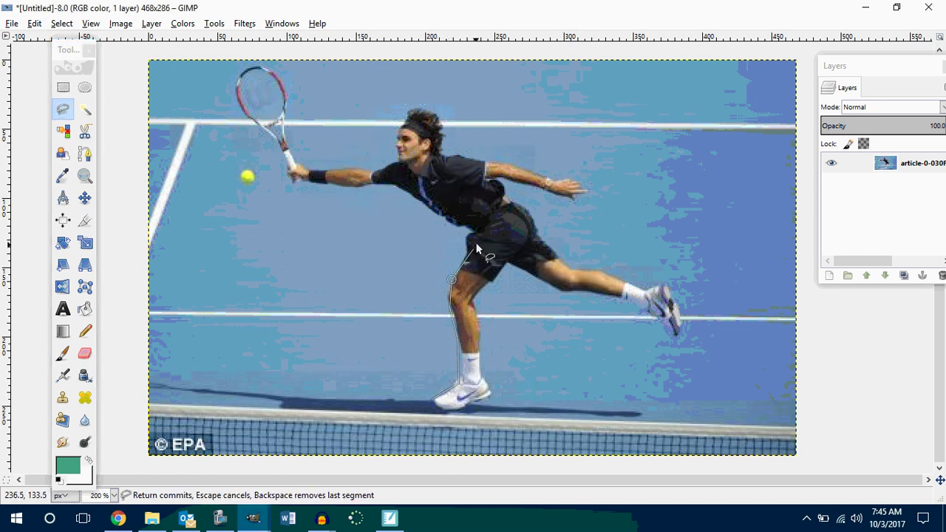
pyautogui.click(513, 201)
pyautogui.click(543, 225)
pyautogui.click(554, 257)
pyautogui.click(630, 287)
pyautogui.click(668, 290)
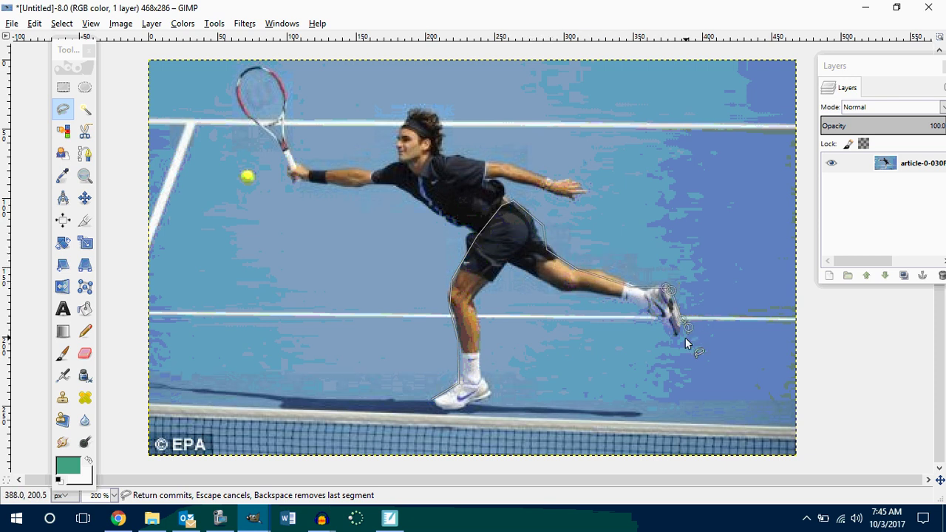
pyautogui.click(687, 326)
pyautogui.click(430, 403)
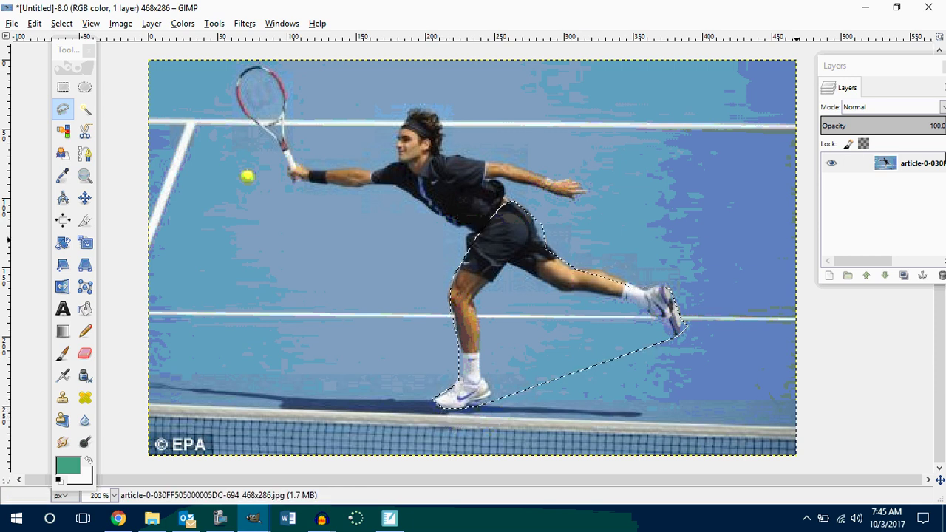
# Move the Layers dialog fully into view and add an alpha channel to the photo layer
pyautogui.rightClick(892, 164)
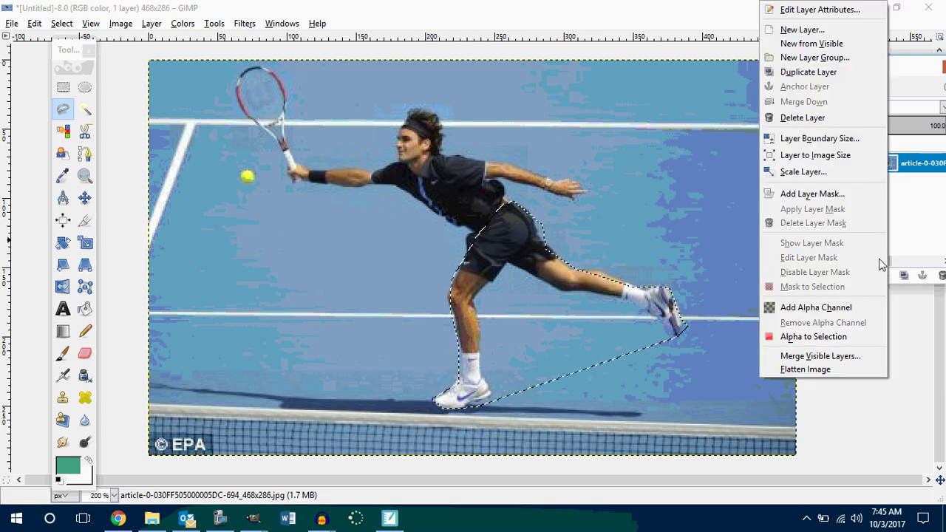
pyautogui.click(923, 73)
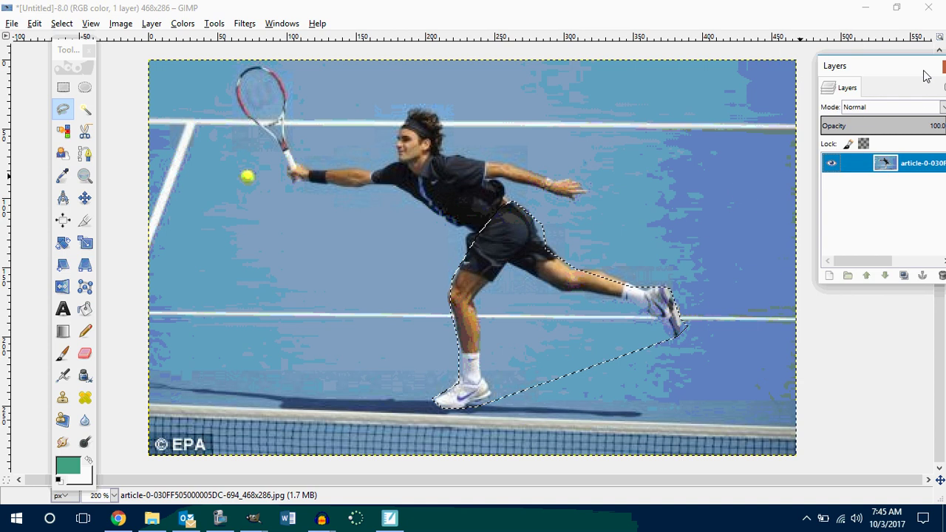
pyautogui.moveTo(923, 74); pyautogui.dragTo(790, 126)
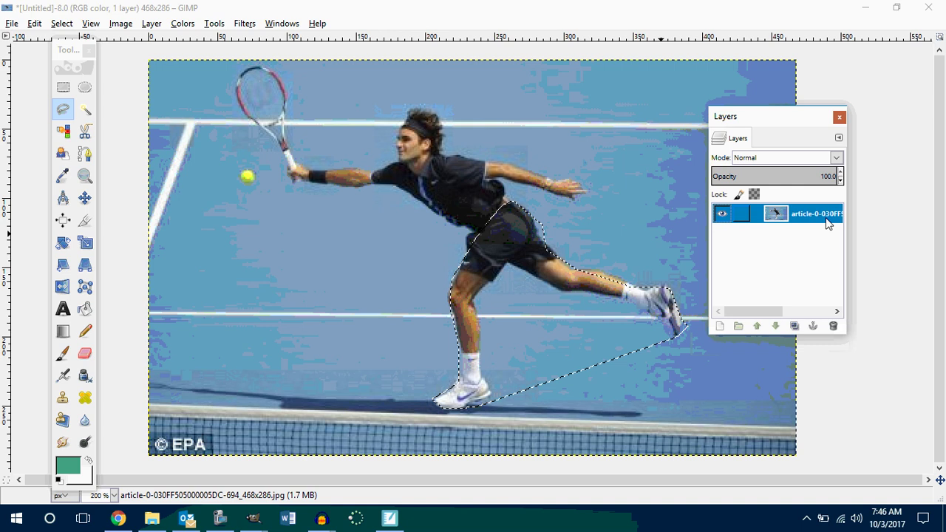
pyautogui.rightClick(781, 220)
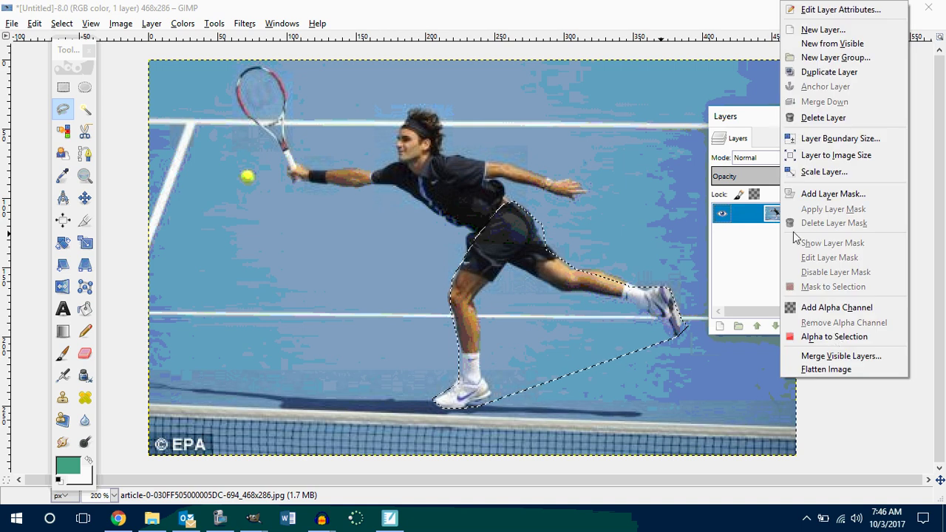
pyautogui.click(827, 308)
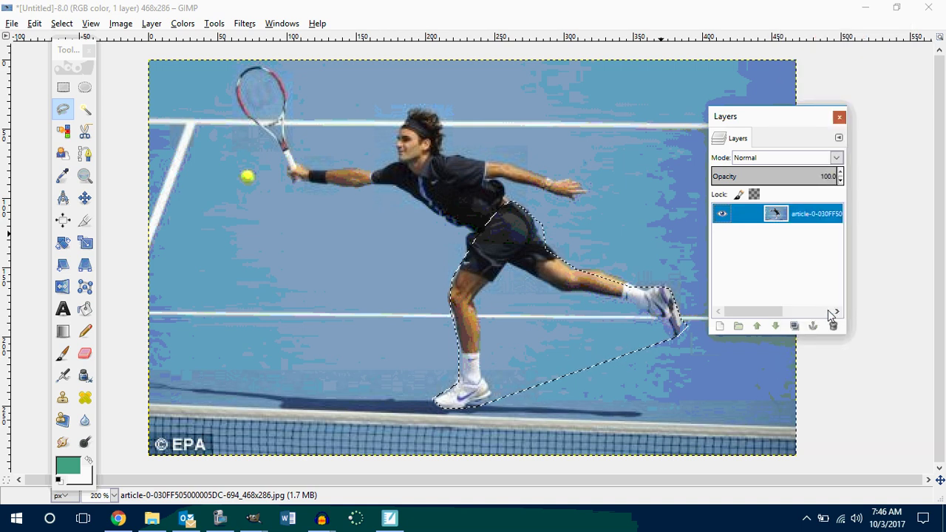
# Invert the selection and delete everything outside the outlined legs
pyautogui.click(61, 23)
pyautogui.click(73, 74)
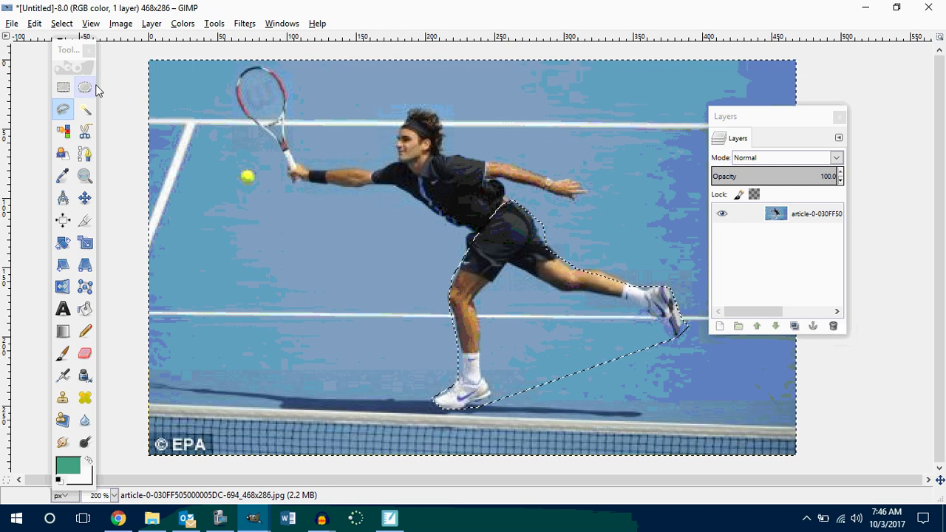
pyautogui.press('Delete')
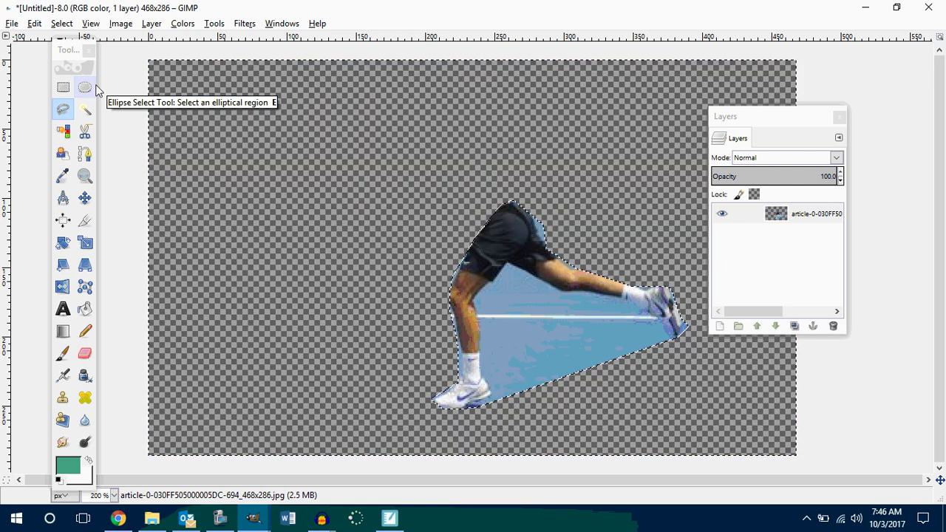
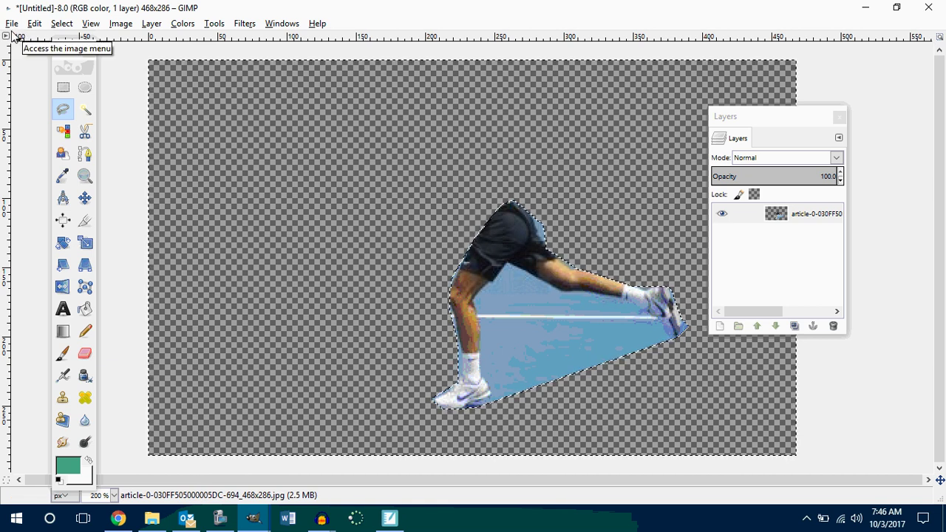
pyautogui.click(11, 24)
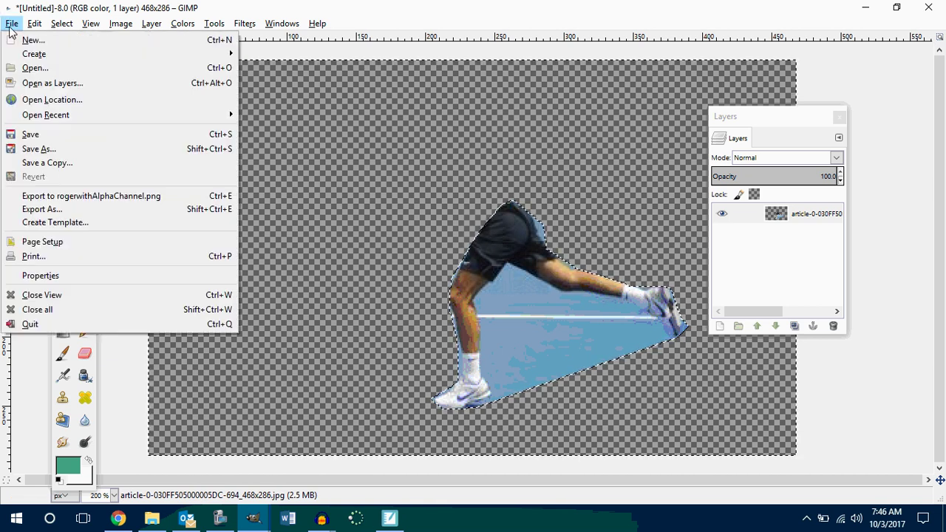
pyautogui.click(57, 210)
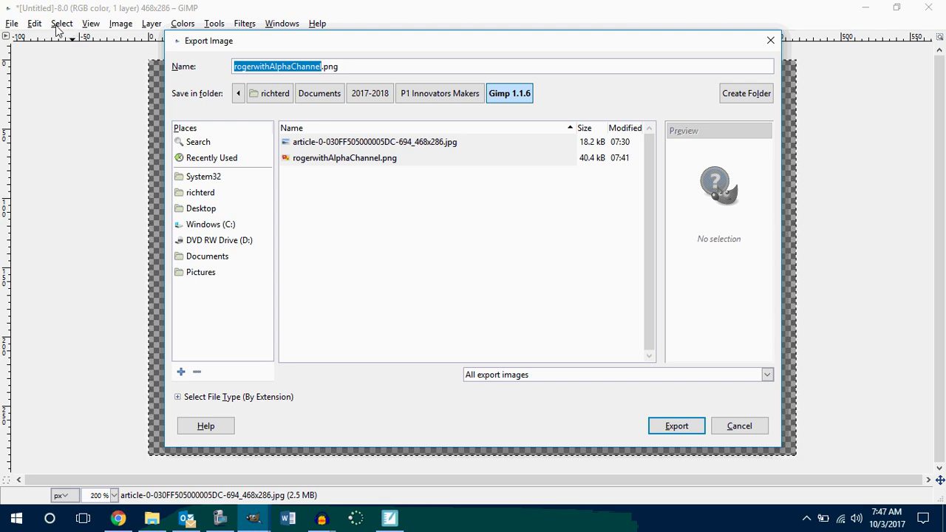
pyautogui.click(771, 41)
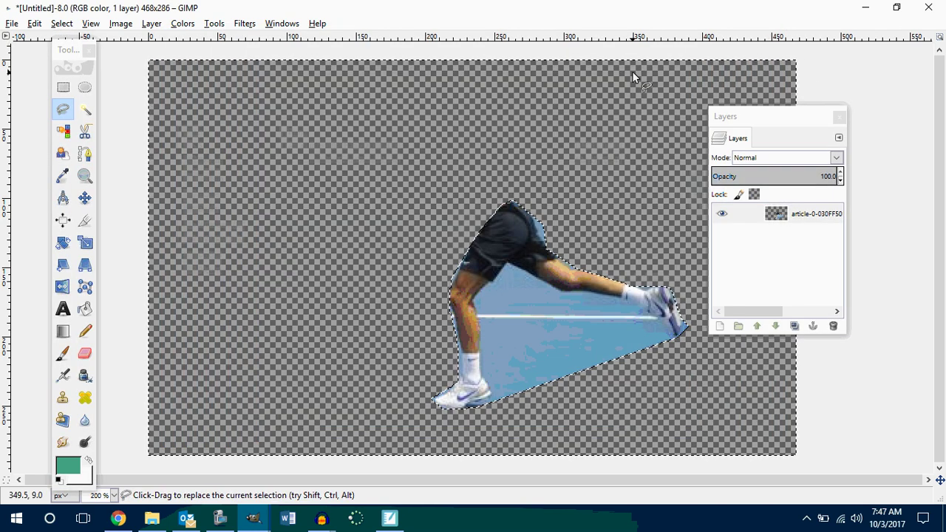
# Close the Layers dialog and create a new 16 × 16 px image in a maximized window
pyautogui.click(839, 116)
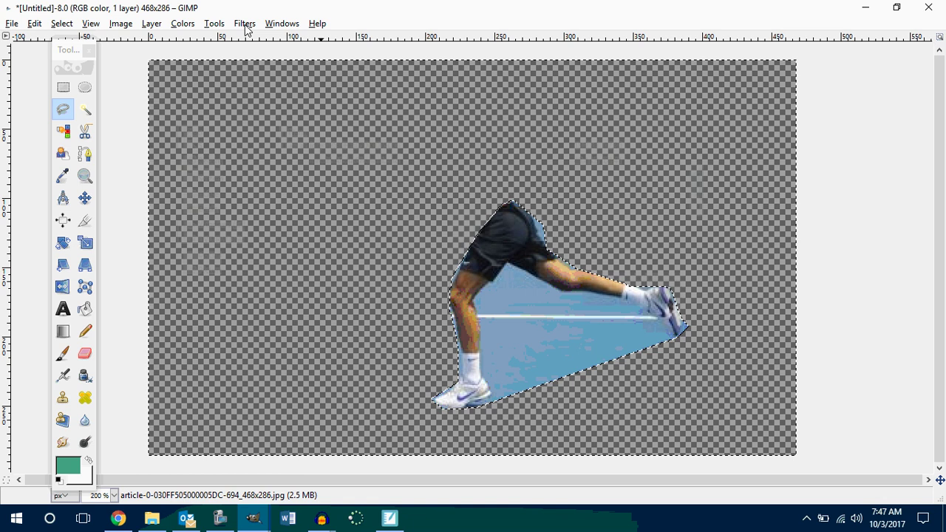
pyautogui.click(12, 23)
pyautogui.click(29, 40)
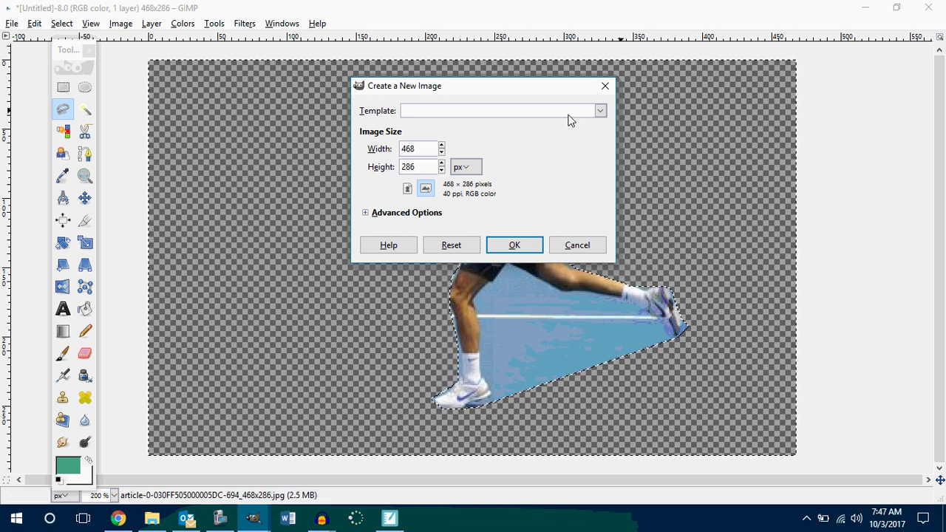
pyautogui.moveTo(421, 149); pyautogui.dragTo(380, 155)
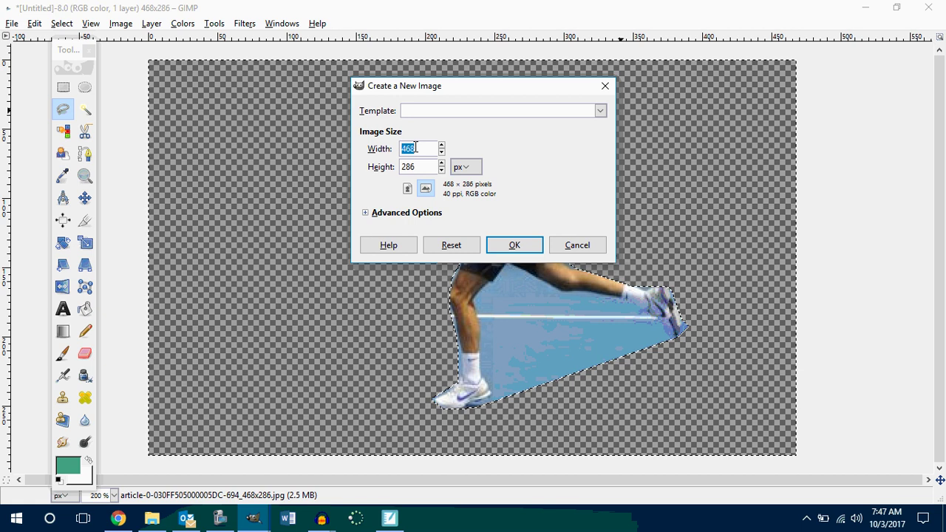
pyautogui.write('16')
pyautogui.press('Tab')
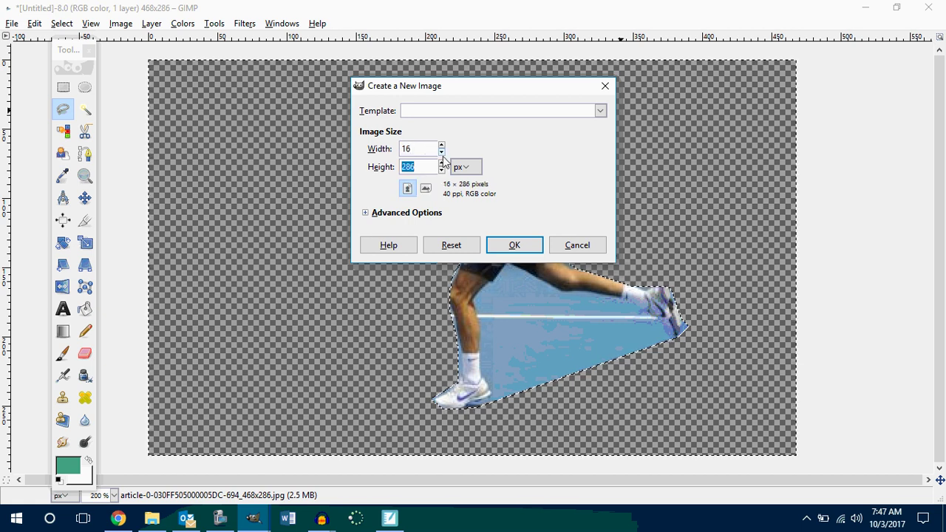
pyautogui.write('16')
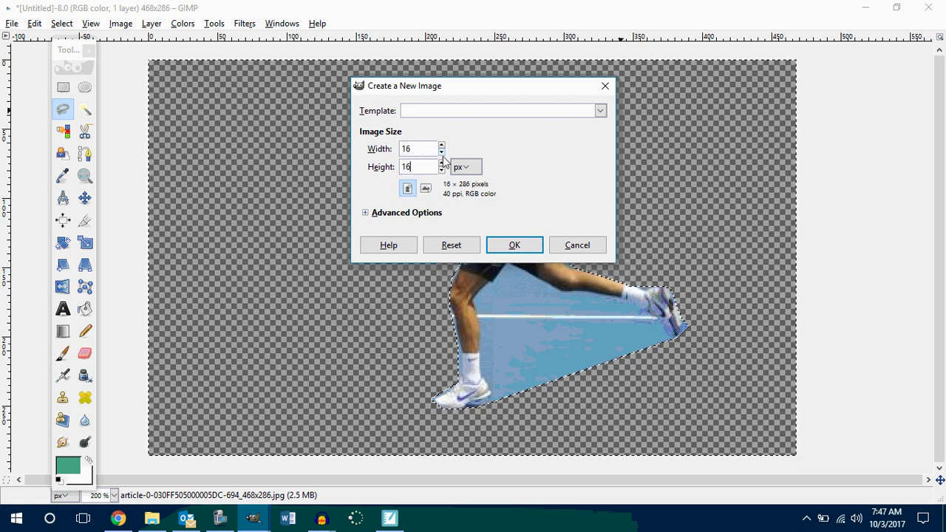
pyautogui.click(515, 244)
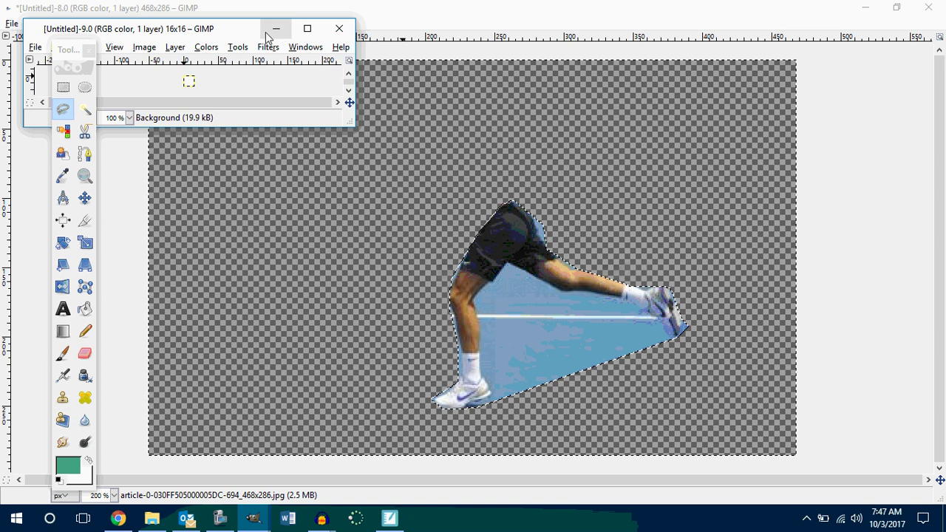
pyautogui.moveTo(255, 33); pyautogui.dragTo(519, 100)
pyautogui.click(572, 94)
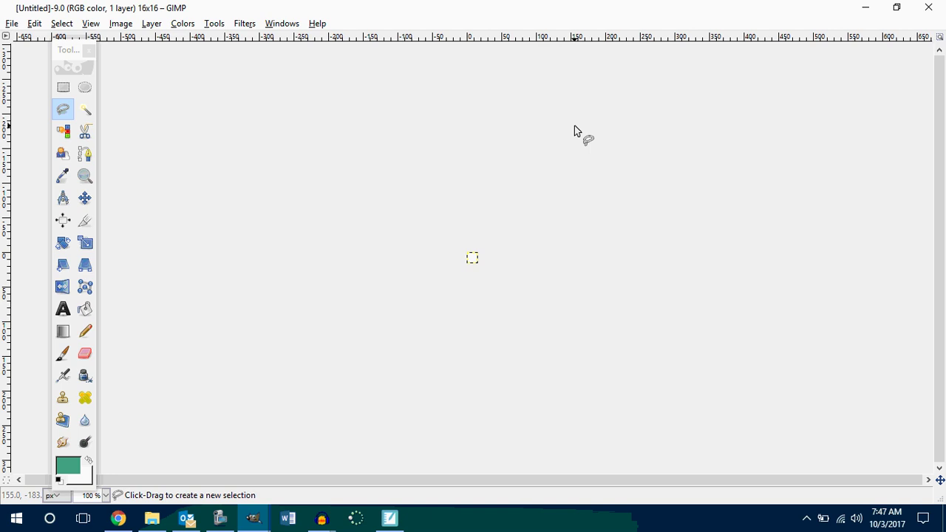
# Zoom in and out on the blank 16 × 16 px canvas to examine it at different magnifications
pyautogui.scroll(11, 562, 133)
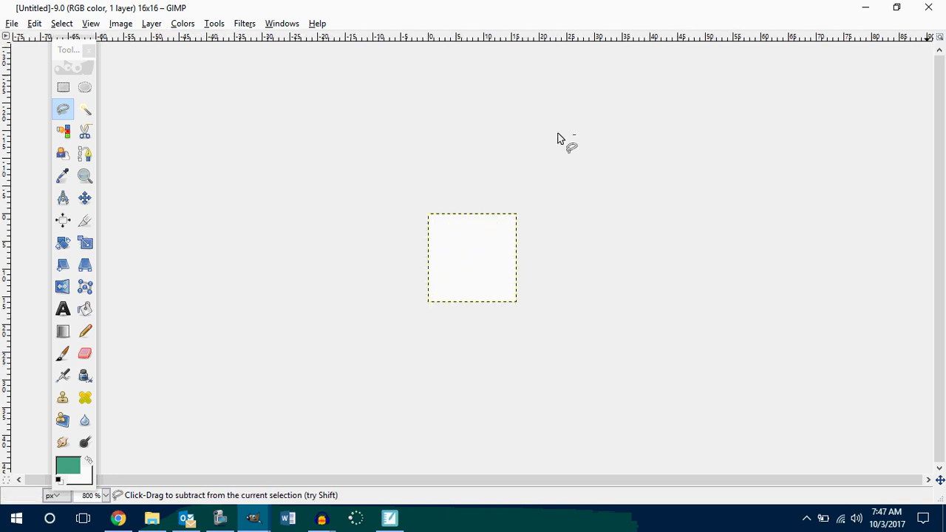
pyautogui.scroll(-3, 558, 138)
pyautogui.scroll(-2, 557, 138)
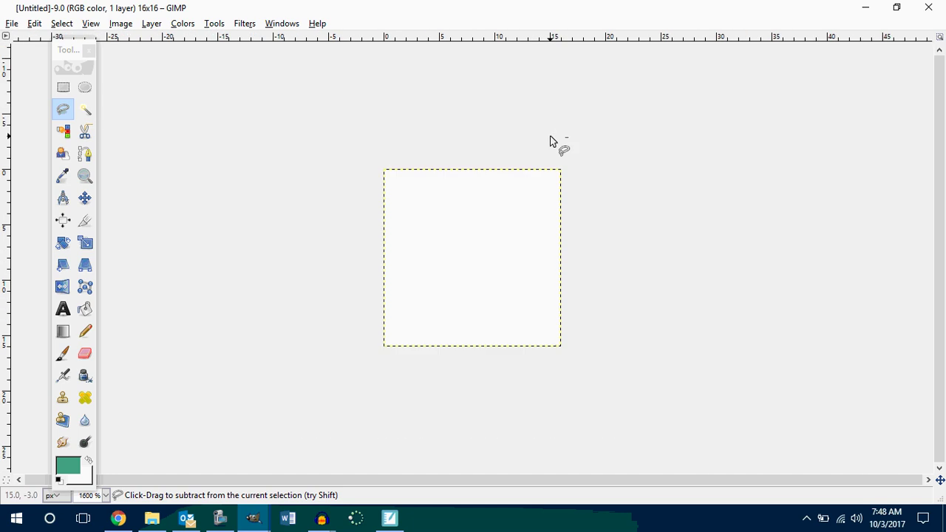
pyautogui.scroll(5, 550, 142)
pyautogui.scroll(-4, 550, 142)
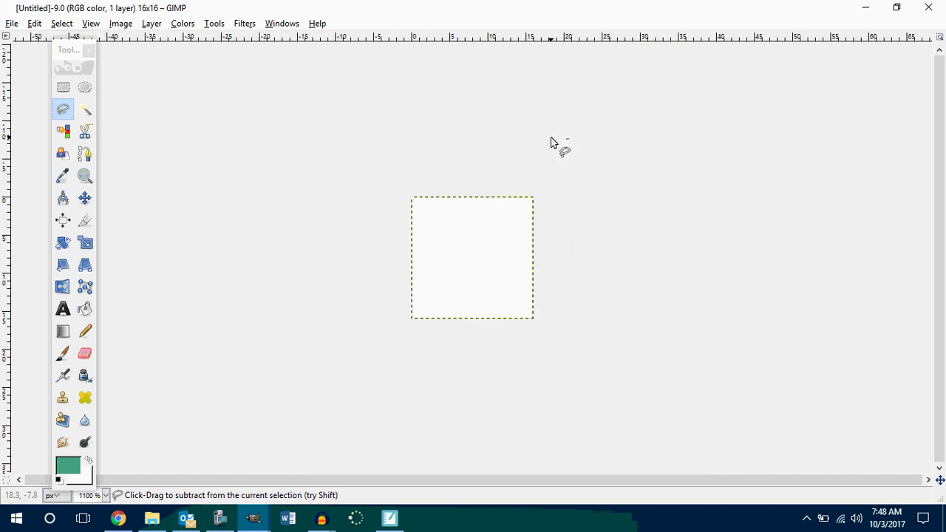
pyautogui.scroll(4, 550, 137)
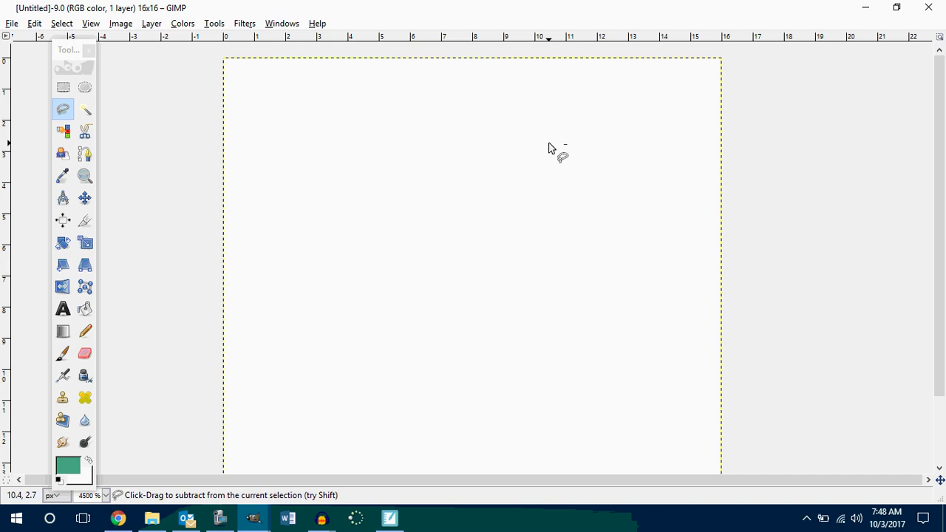
pyautogui.scroll(-1, 549, 140)
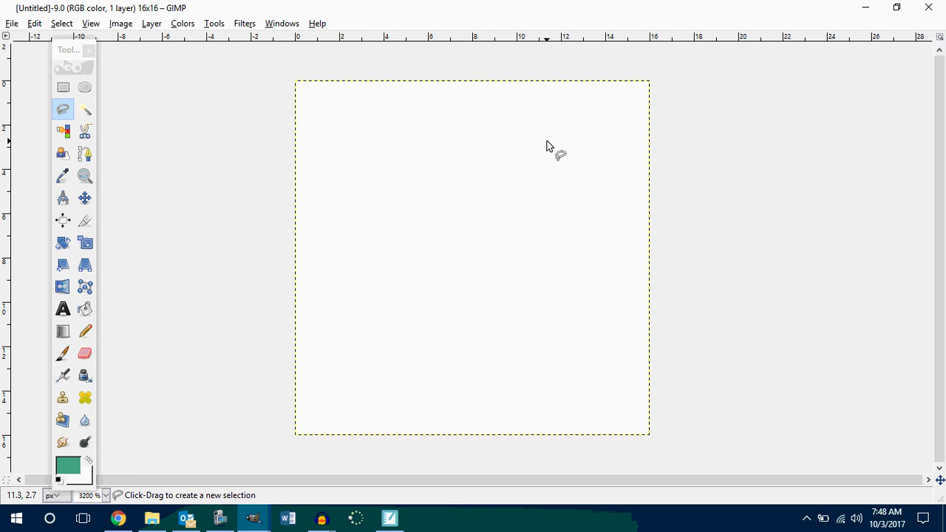
pyautogui.press('ctrl')
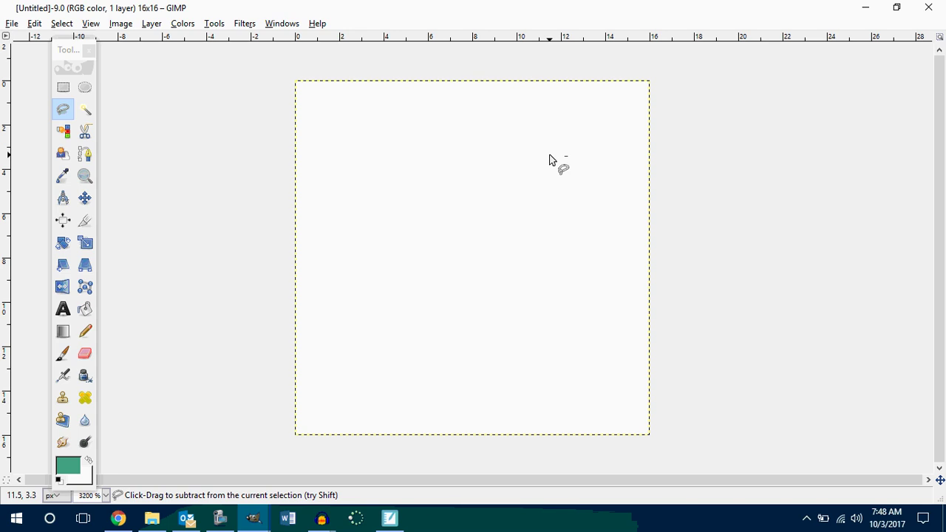
pyautogui.scroll(1, 547, 156)
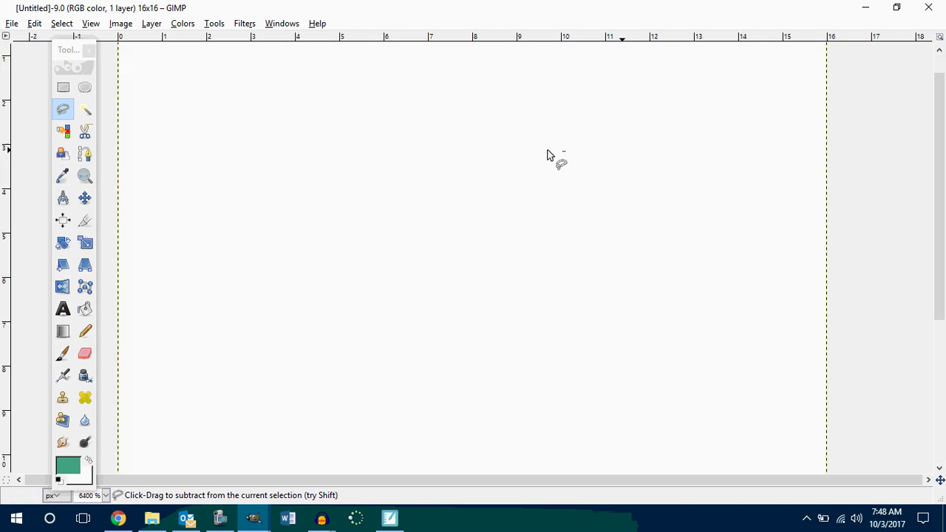
pyautogui.scroll(-7, 541, 152)
pyautogui.scroll(10, 536, 150)
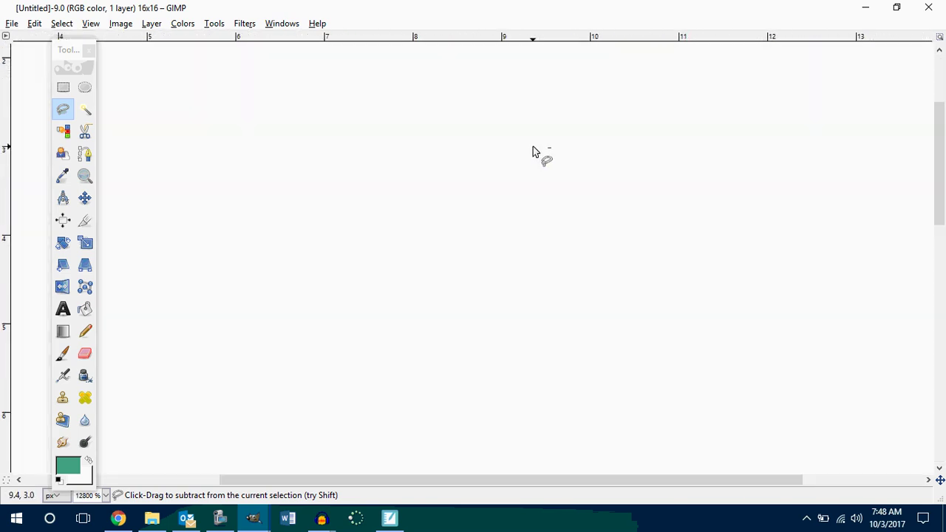
pyautogui.scroll(-9, 523, 148)
pyautogui.scroll(7, 518, 147)
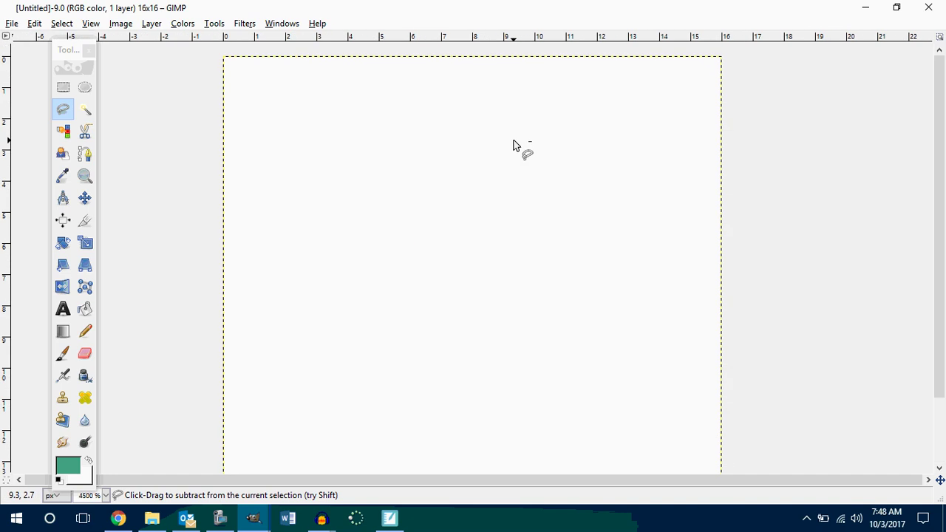
pyautogui.scroll(-5, 515, 147)
pyautogui.scroll(6, 513, 147)
pyautogui.scroll(-6, 510, 143)
pyautogui.scroll(6, 509, 139)
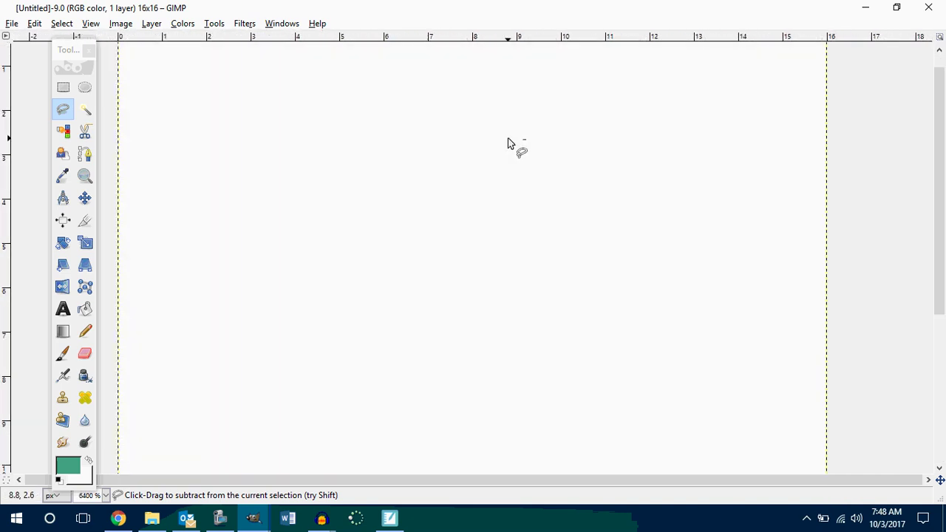
pyautogui.scroll(-6, 507, 145)
pyautogui.scroll(7, 505, 144)
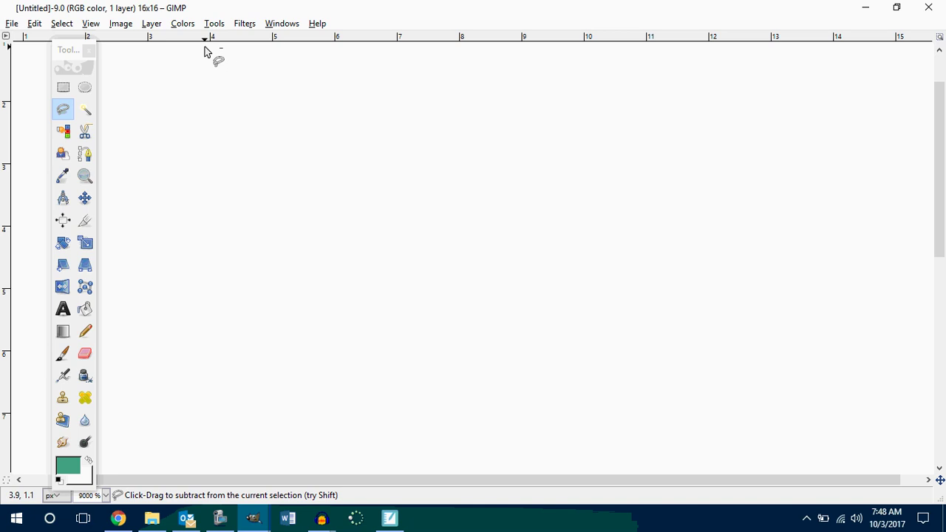
pyautogui.scroll(-3, 476, 215)
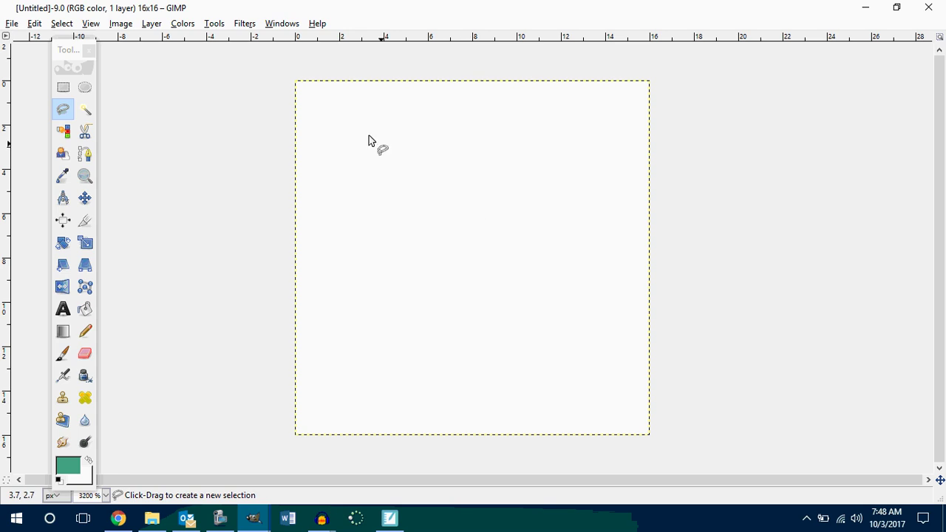
# Move the floating toolbox slightly down and show the grid over the blank 16x16 image
pyautogui.moveTo(66, 54); pyautogui.dragTo(60, 72)
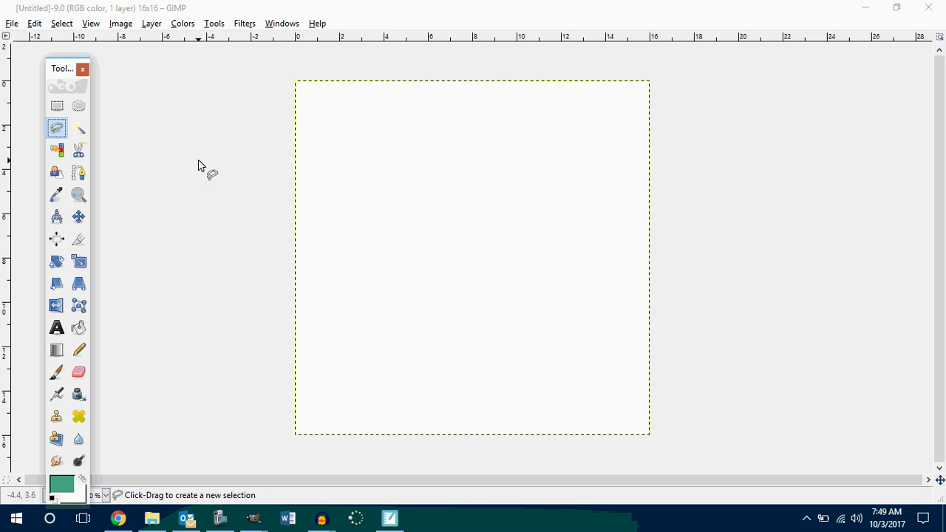
pyautogui.click(90, 22)
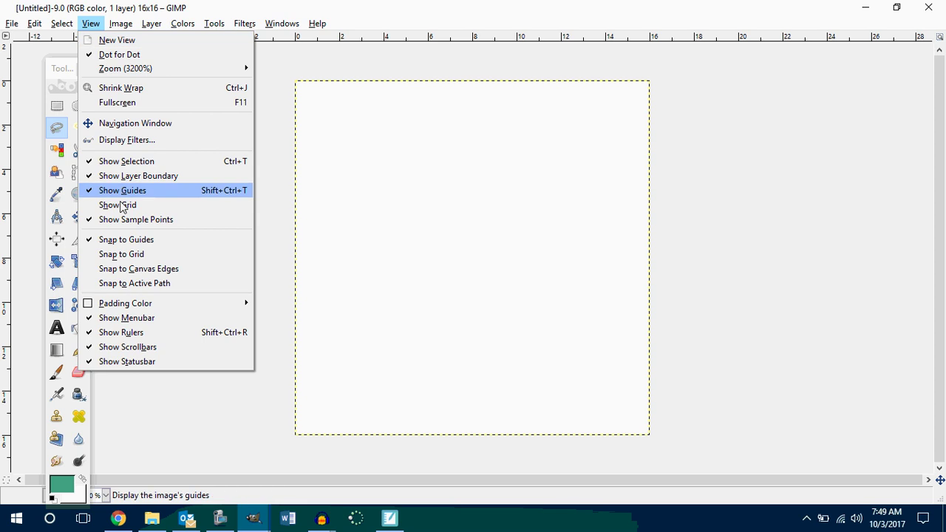
pyautogui.click(120, 206)
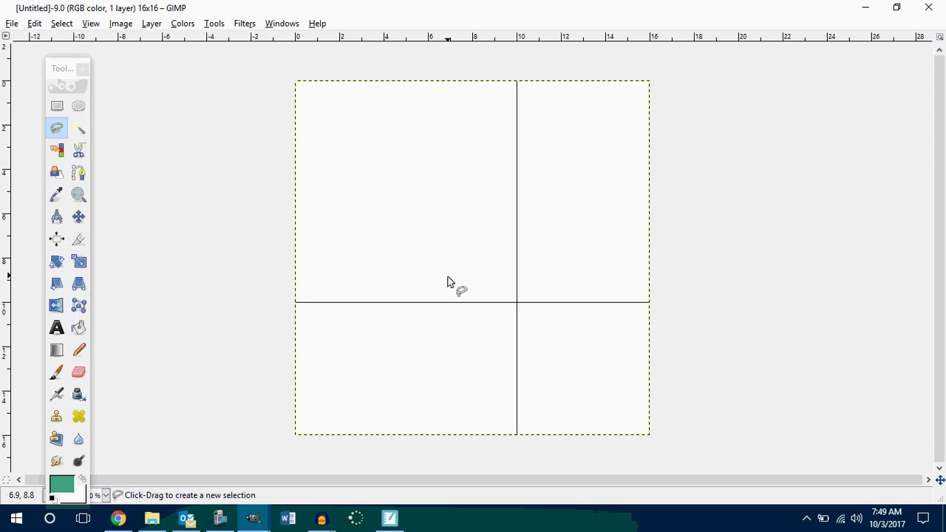
# Configure the image grid with a spacing of 1 pixel in both width and height
pyautogui.click(121, 23)
pyautogui.click(162, 276)
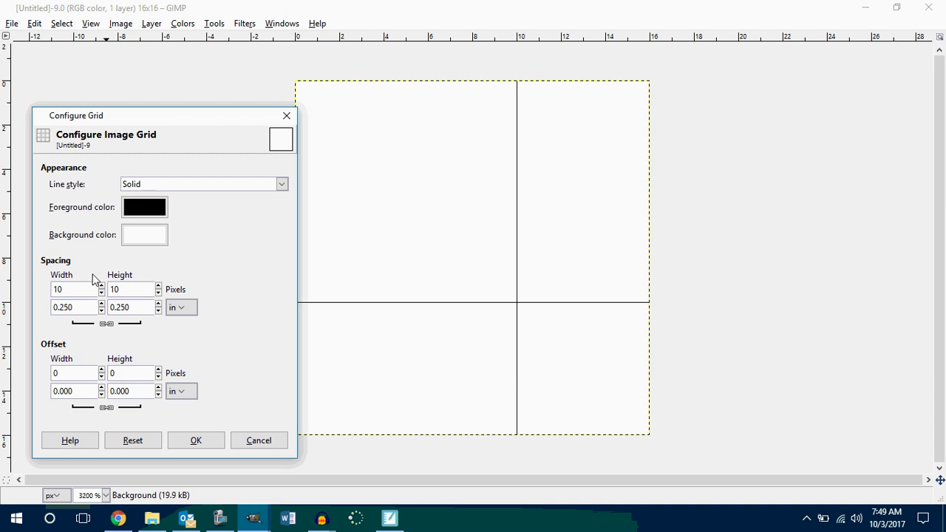
pyautogui.doubleClick(70, 289)
pyautogui.write('1')
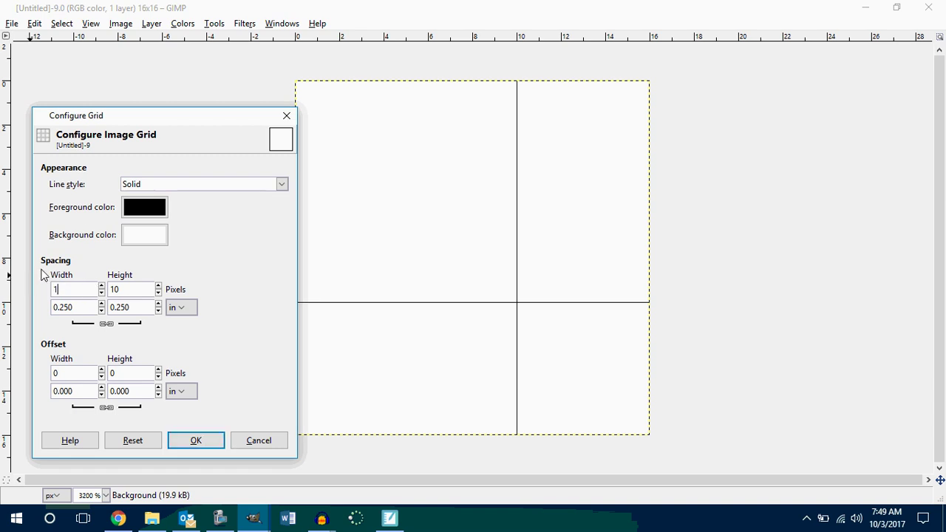
pyautogui.click(130, 289)
pyautogui.click(209, 443)
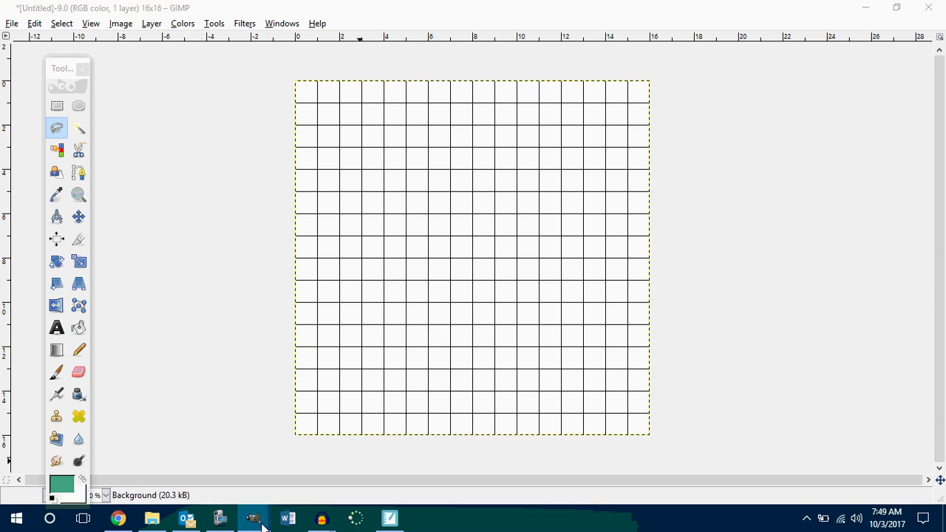
# Switch to the 468x286 tennis player image and undo the removal of its background
pyautogui.moveTo(254, 519)
pyautogui.click(761, 479)
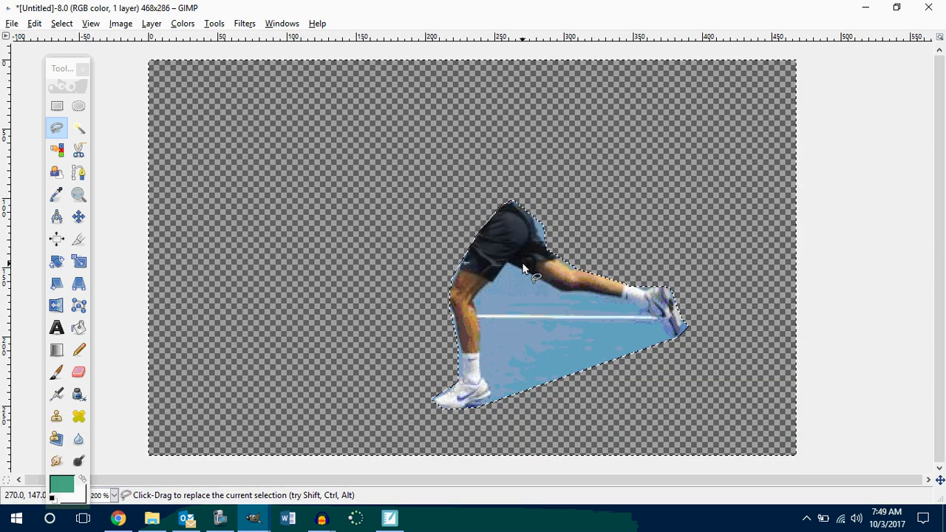
pyautogui.hotkey('ctrl', 'z')
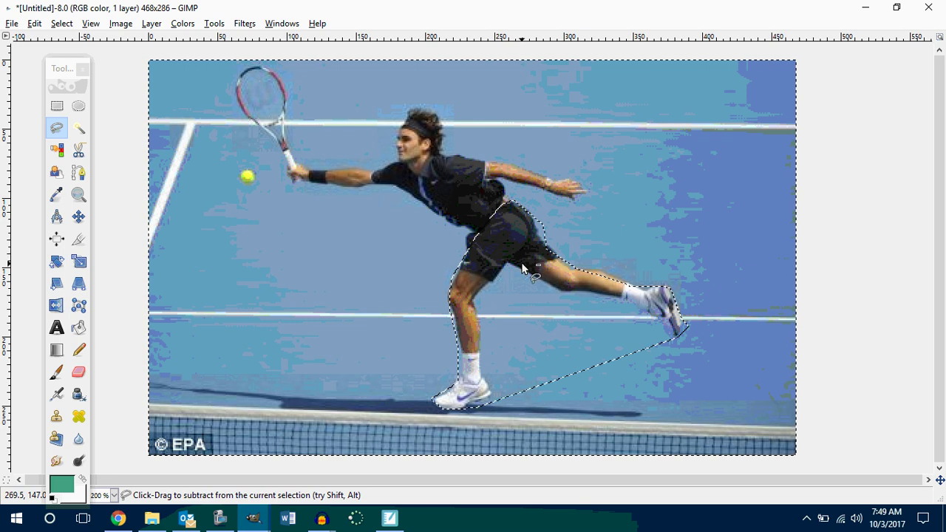
pyautogui.keyDown('ctrl'); pyautogui.scroll(13, 516, 263); pyautogui.keyUp('ctrl')
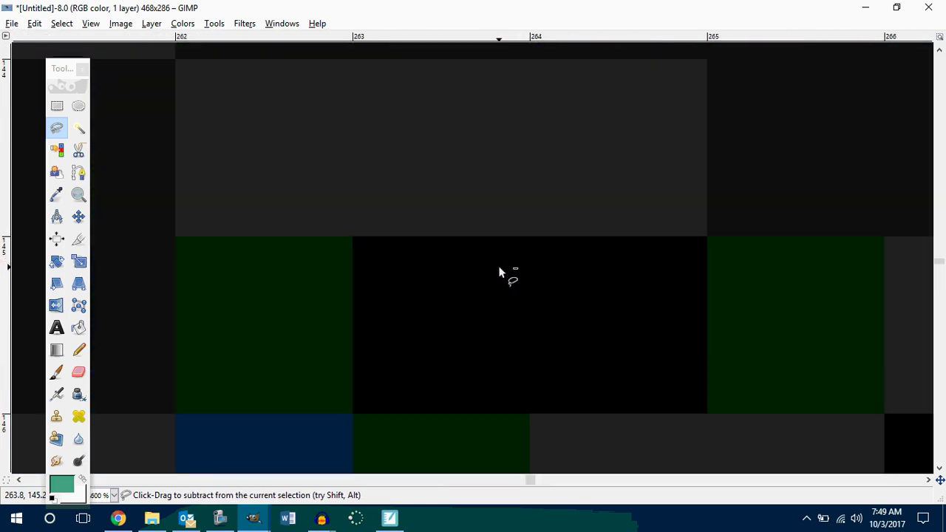
pyautogui.keyDown('ctrl'); pyautogui.scroll(-6, 499, 271); pyautogui.keyUp('ctrl')
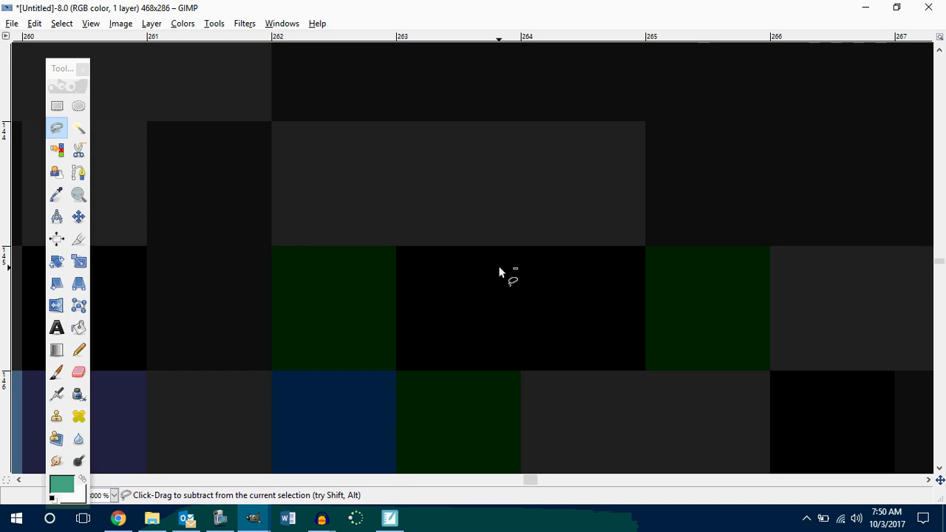
pyautogui.keyDown('ctrl'); pyautogui.scroll(-1, 497, 267); pyautogui.keyUp('ctrl')
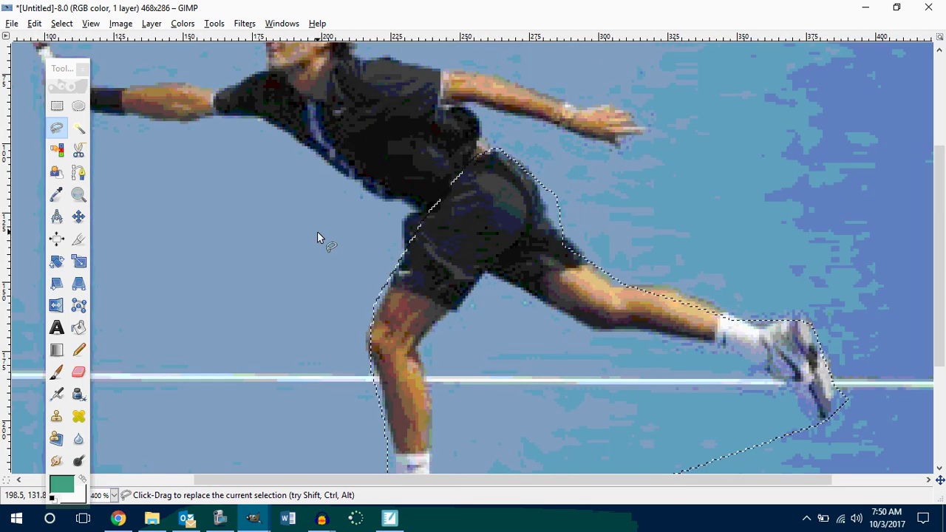
pyautogui.moveTo(317, 232); pyautogui.dragTo(349, 249)
pyautogui.scroll(5, 553, 297)
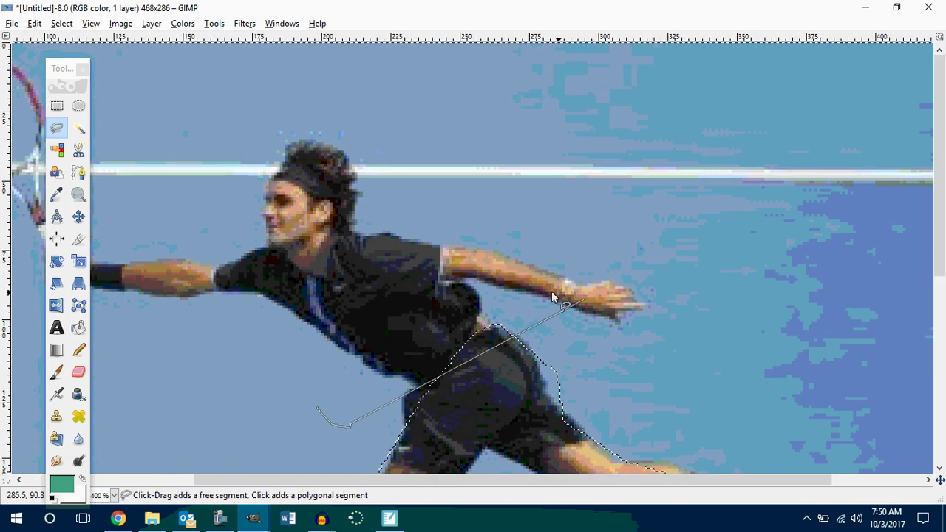
pyautogui.click(354, 126)
pyautogui.click(57, 106)
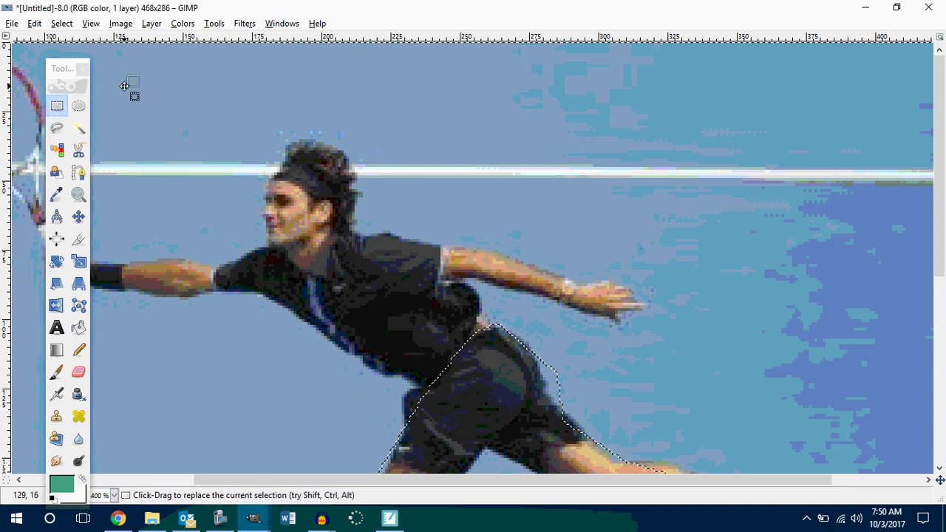
# Examine the individual pixels of the tennis player's head, hair and blue background at high magnification
pyautogui.keyDown('ctrl'); pyautogui.scroll(6, 203, 144); pyautogui.keyUp('ctrl')
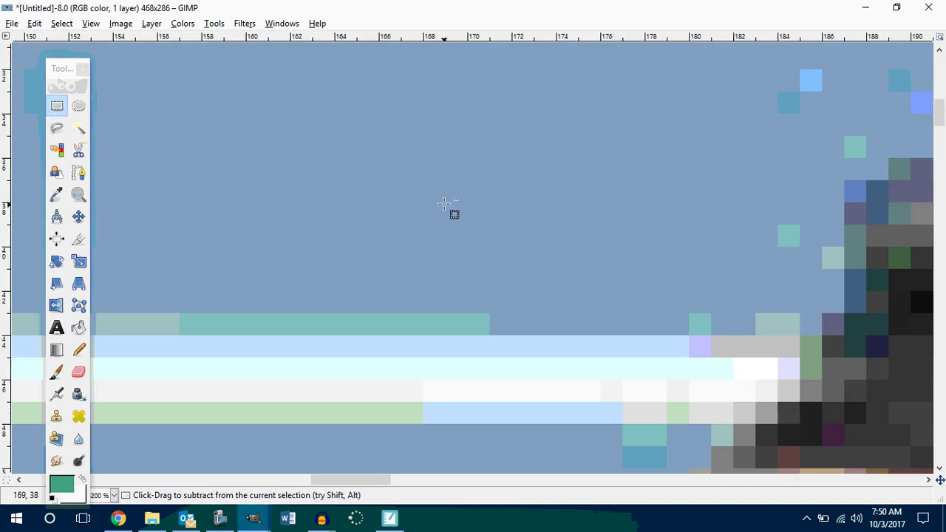
pyautogui.keyDown('ctrl'); pyautogui.scroll(-3, 423, 192); pyautogui.keyUp('ctrl')
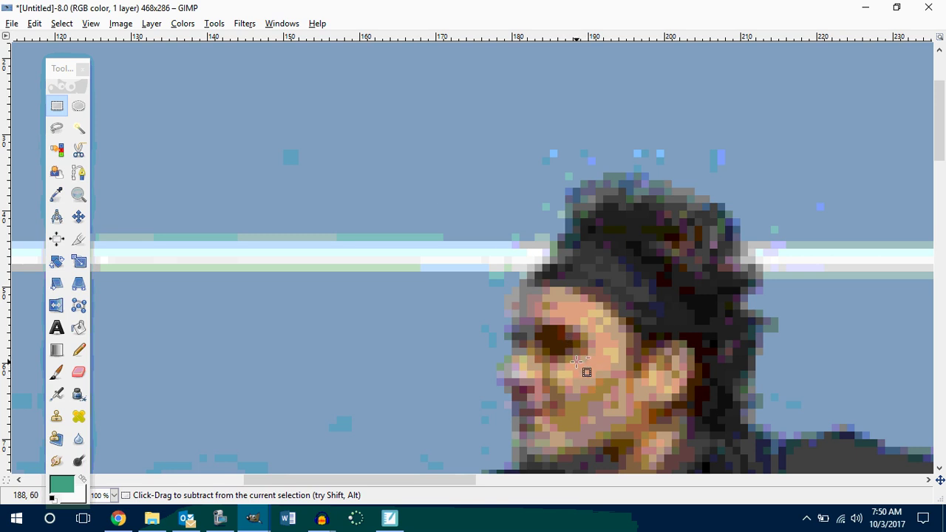
pyautogui.keyDown('ctrl'); pyautogui.scroll(5, 629, 243); pyautogui.keyUp('ctrl')
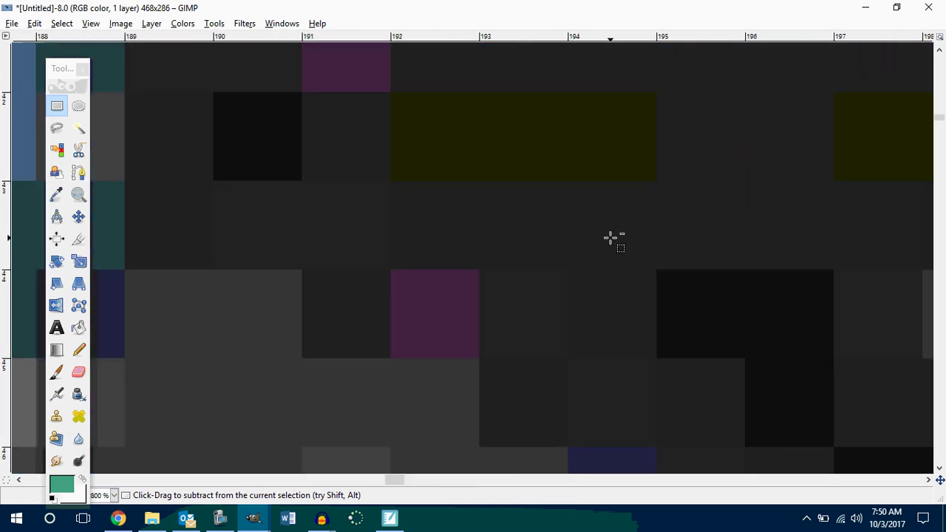
pyautogui.keyDown('ctrl'); pyautogui.scroll(-6, 606, 238); pyautogui.keyUp('ctrl')
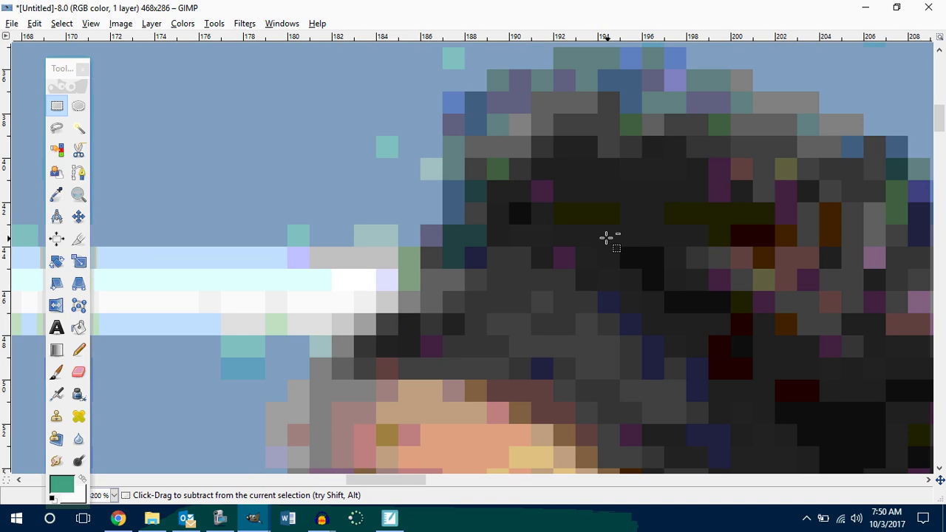
pyautogui.keyDown('ctrl'); pyautogui.scroll(-7, 606, 238); pyautogui.keyUp('ctrl')
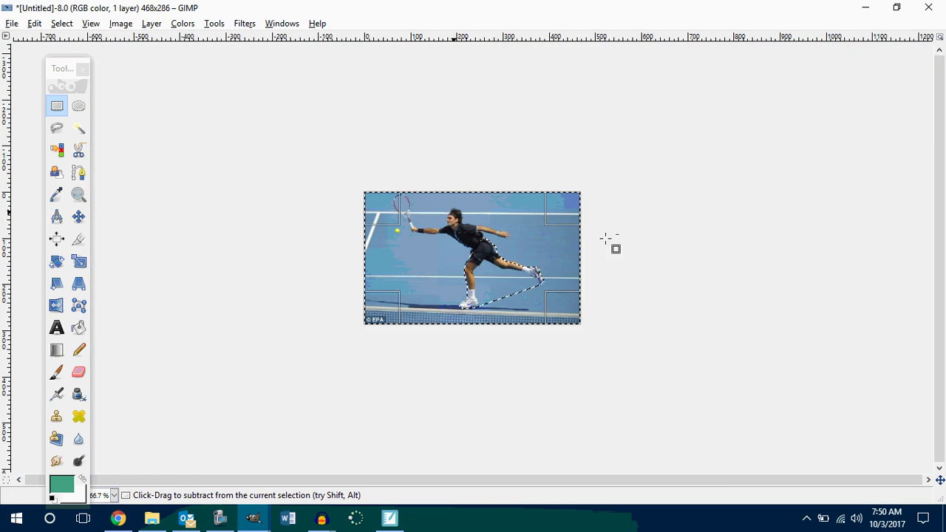
pyautogui.click(620, 234)
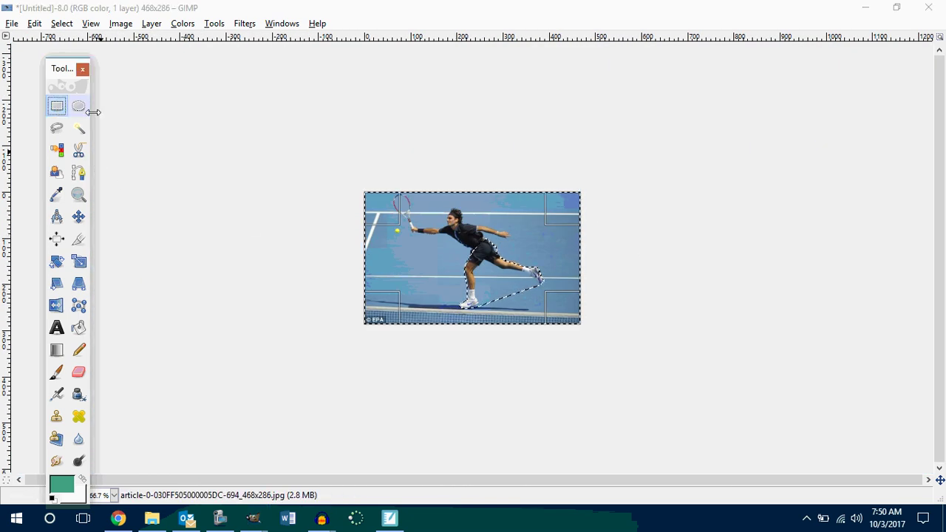
pyautogui.keyDown('ctrl'); pyautogui.scroll(7, 694, 225); pyautogui.keyUp('ctrl')
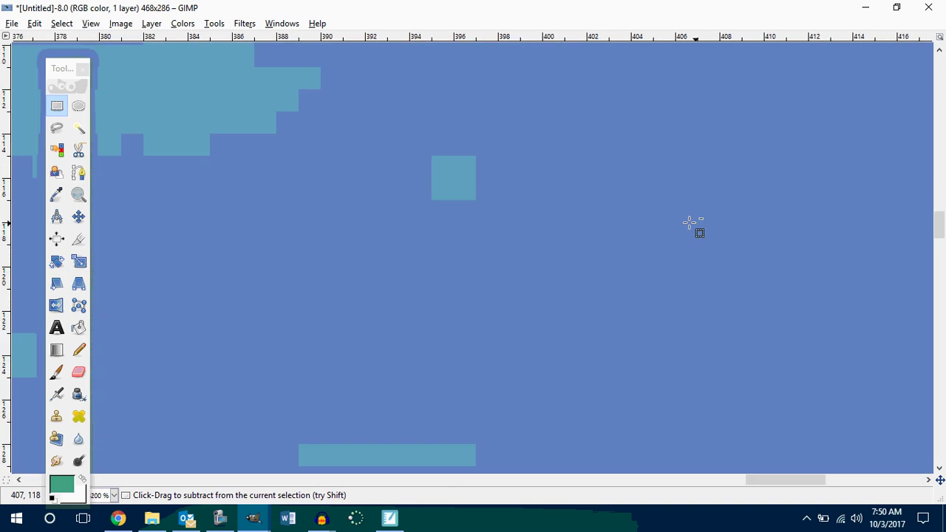
# Pick the dark green pixel on the player's rear shoe as the foreground color and open the foreground color settings
pyautogui.moveTo(938, 223); pyautogui.dragTo(936, 316)
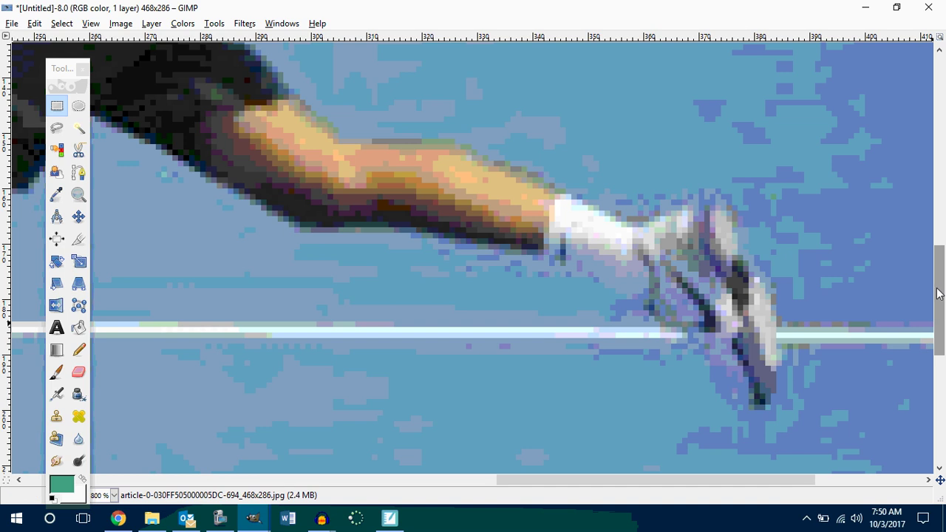
pyautogui.moveTo(938, 294); pyautogui.dragTo(940, 344)
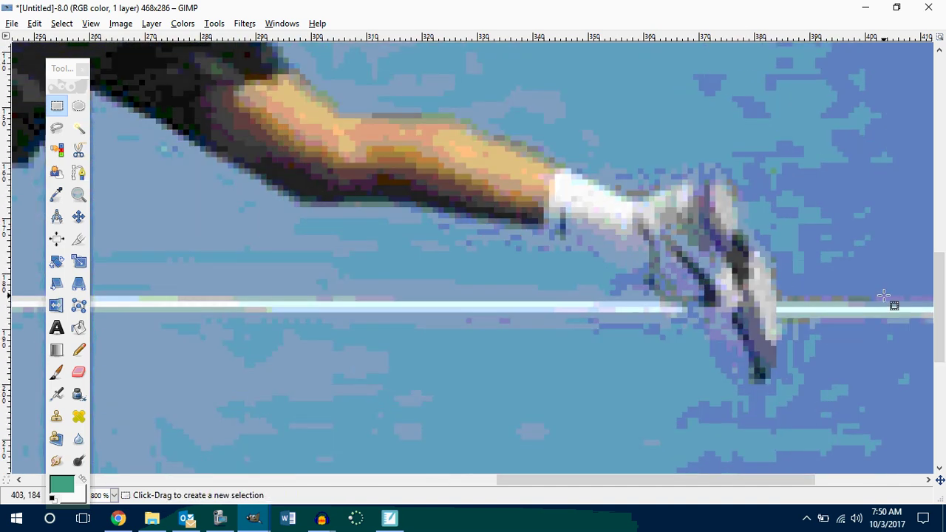
pyautogui.scroll(5, 884, 296)
pyautogui.scroll(-3, 884, 296)
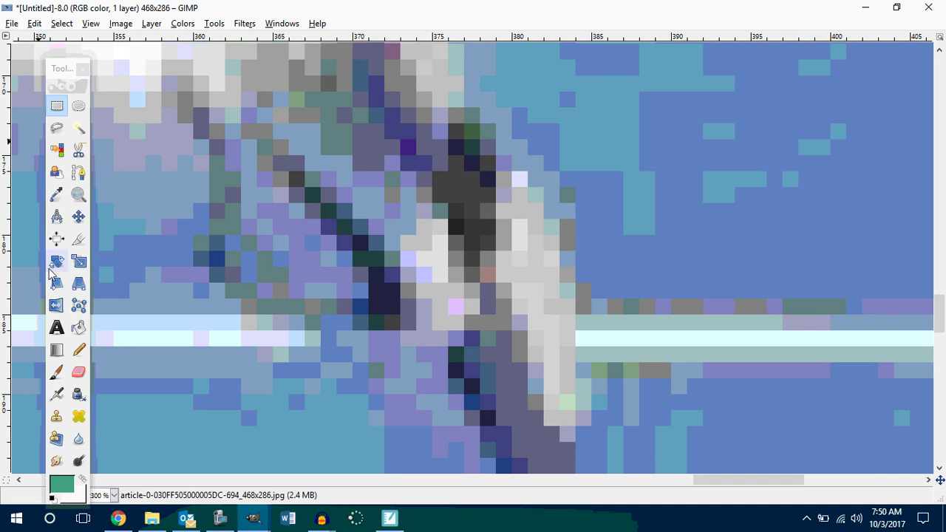
pyautogui.click(57, 196)
pyautogui.click(312, 195)
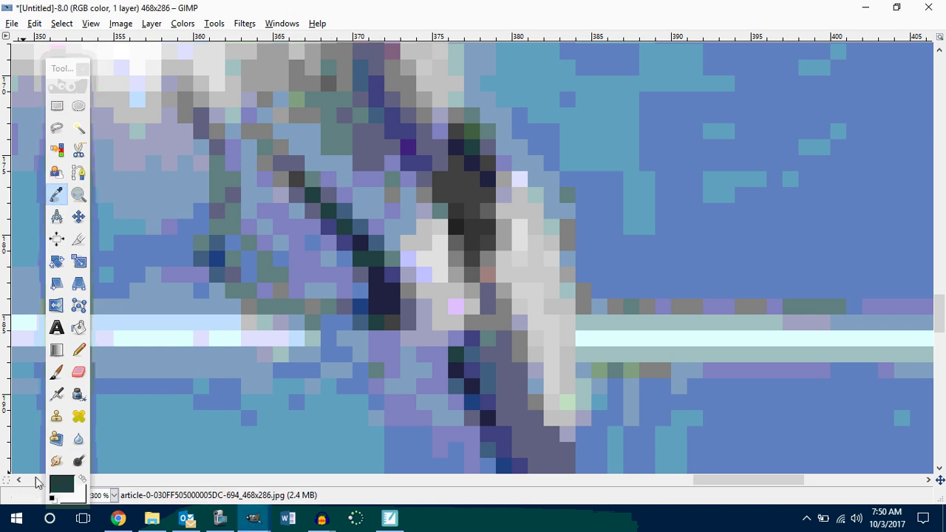
pyautogui.click(66, 487)
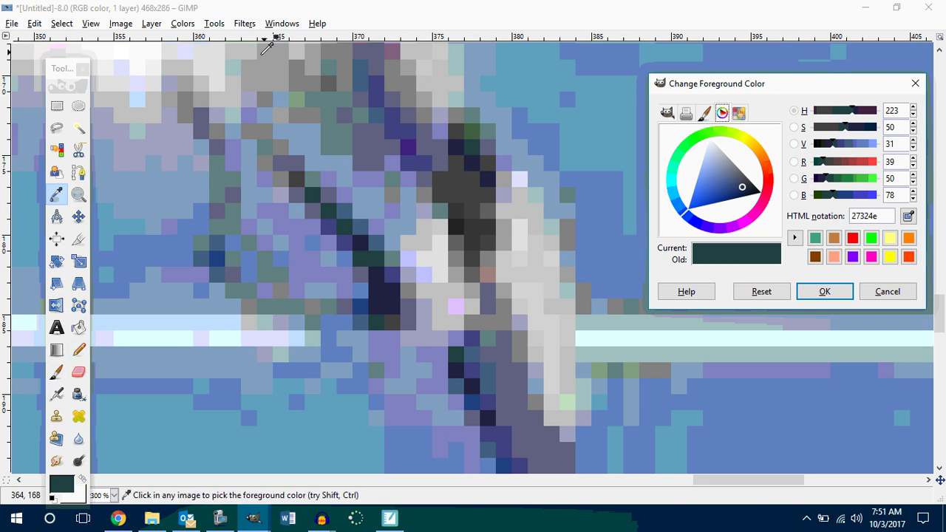
# Switch back to the blank 16x16 image with the grid and close the foreground color dialog
pyautogui.moveTo(253, 518)
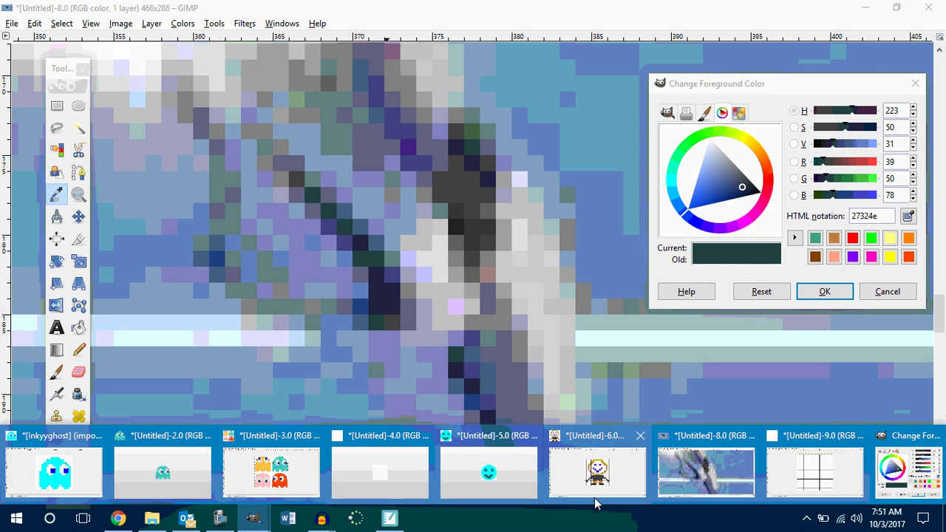
pyautogui.click(827, 484)
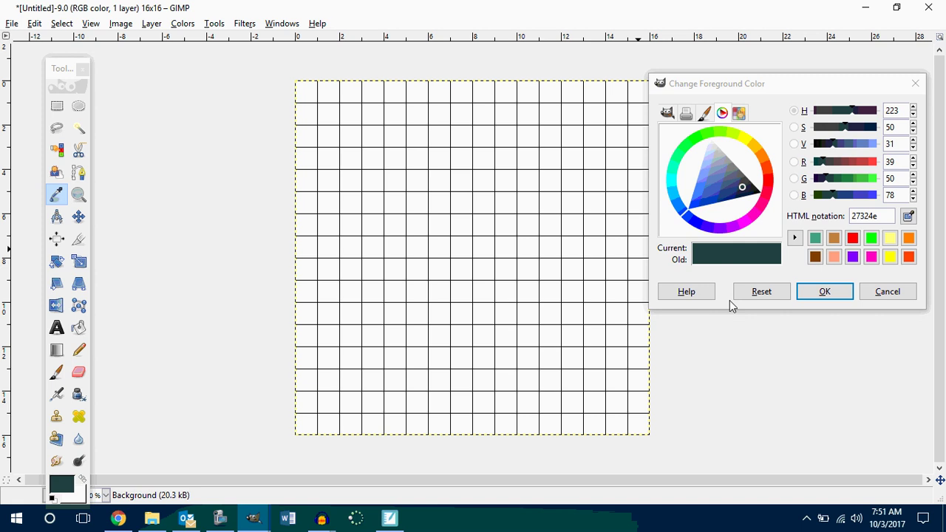
pyautogui.click(916, 84)
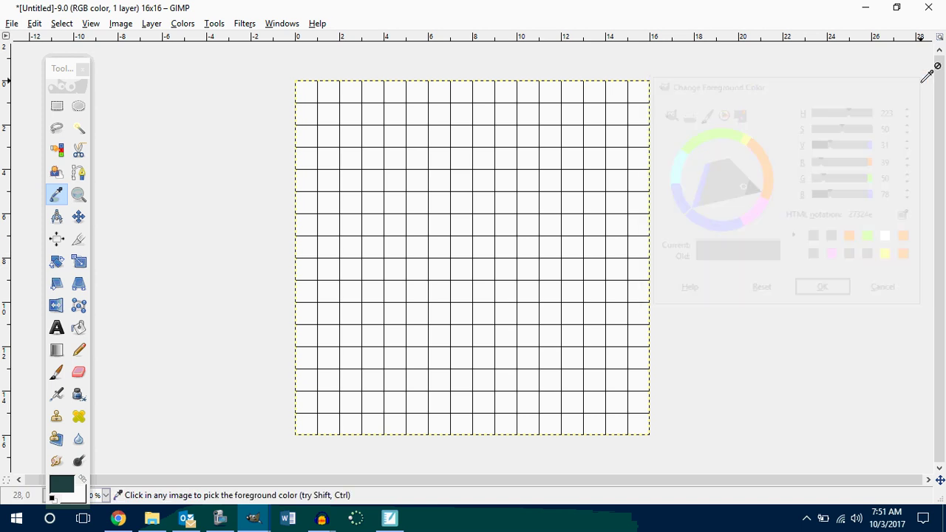
# Activate the Pencil tool, check its brush and size in the tool options, and close the options window
pyautogui.click(80, 355)
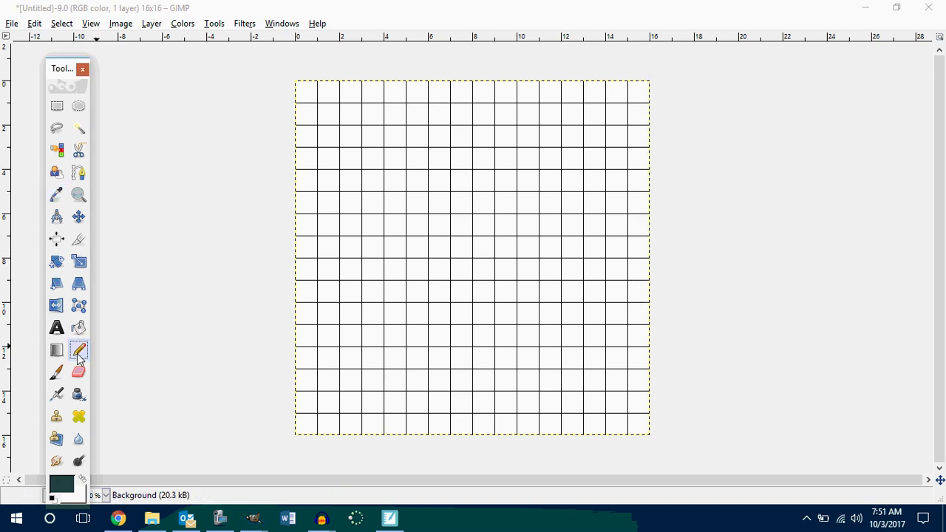
pyautogui.doubleClick(79, 355)
pyautogui.moveTo(86, 261)
pyautogui.mouseDown()
pyautogui.moveTo(180, 204)
pyautogui.moveTo(198, 159)
pyautogui.mouseUp()
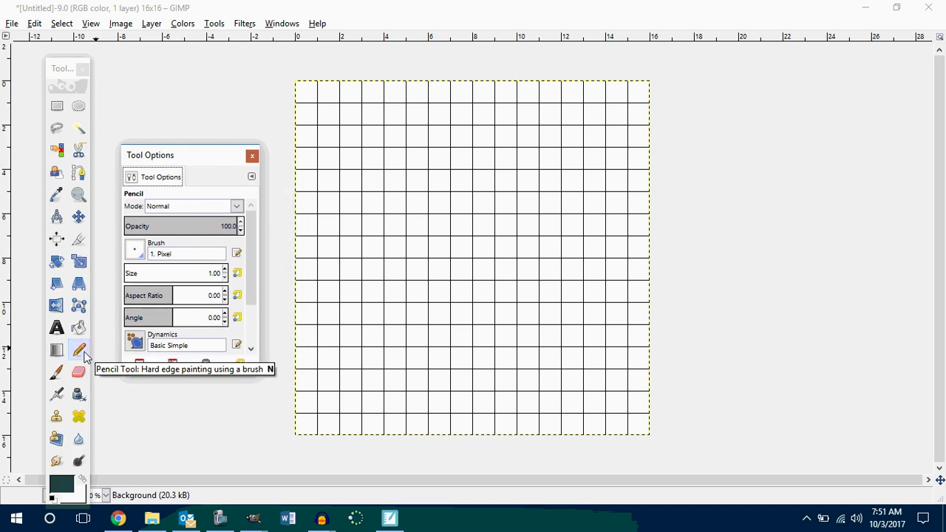
pyautogui.click(254, 157)
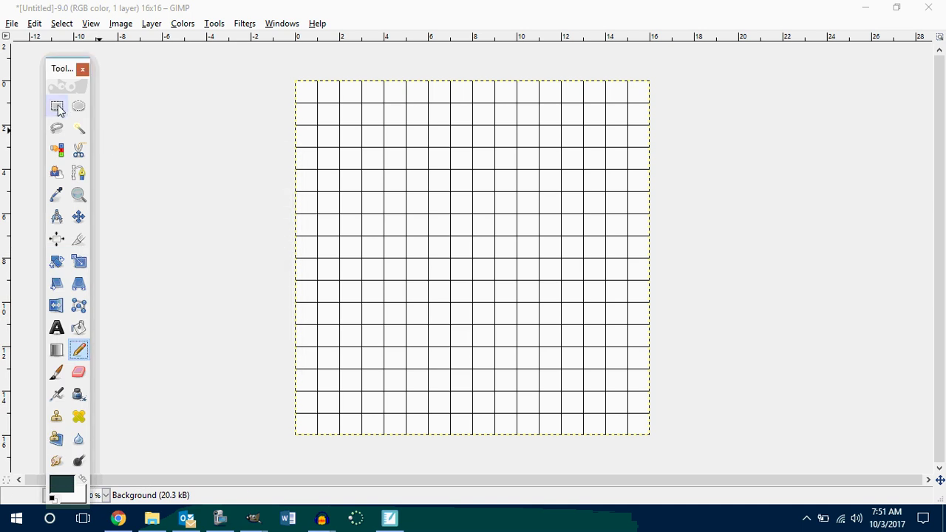
# View the tool options of the Rectangle Select and Bucket Fill tools, moving each options window aside and closing it
pyautogui.click(56, 107)
pyautogui.moveTo(110, 15); pyautogui.dragTo(225, 86)
pyautogui.click(250, 85)
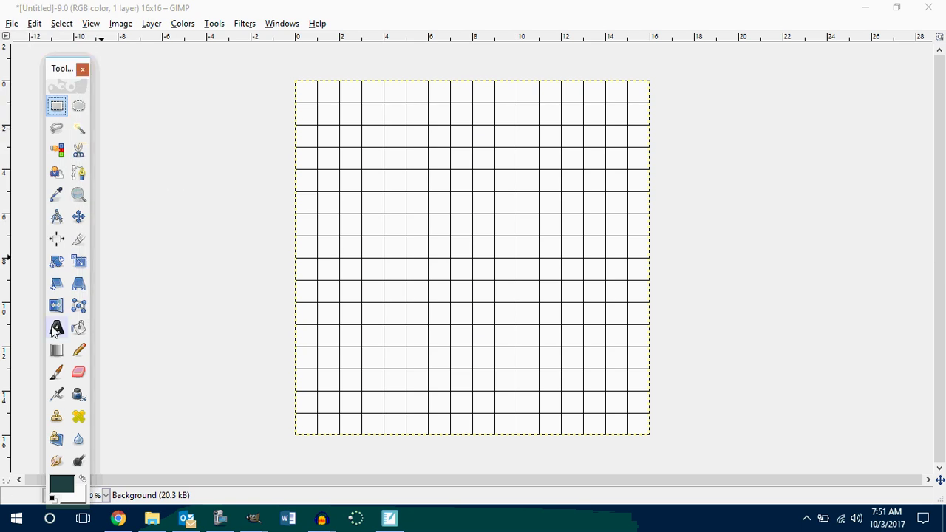
pyautogui.click(79, 328)
pyautogui.doubleClick(79, 327)
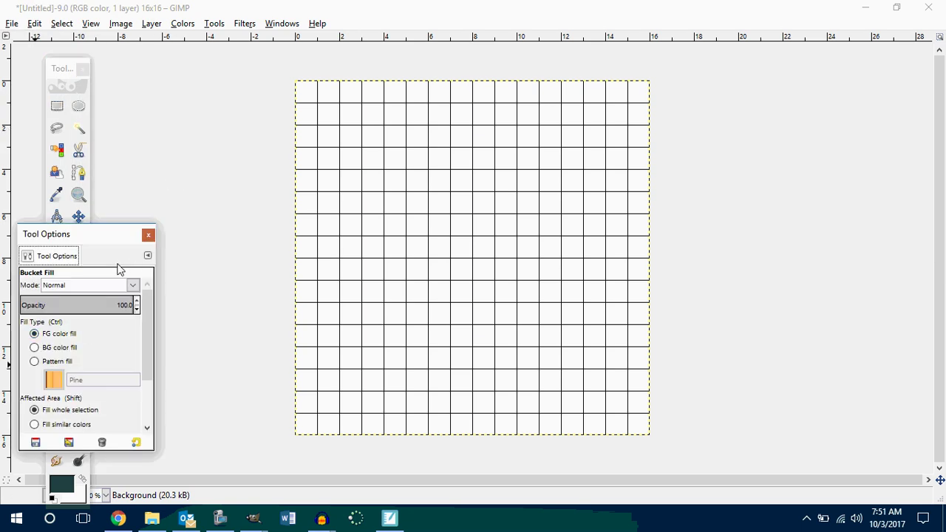
pyautogui.moveTo(133, 223); pyautogui.dragTo(228, 139)
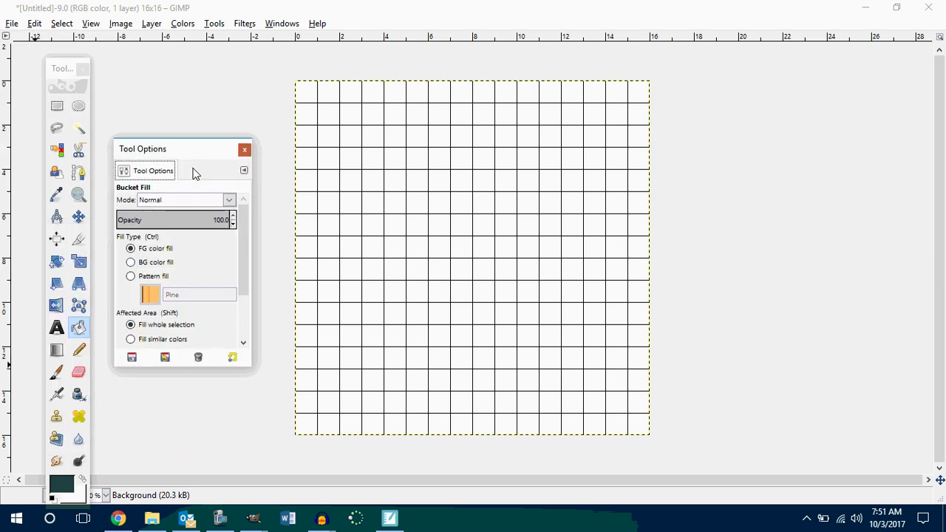
pyautogui.click(245, 150)
# Try a diagonal linear Blend across the canvas with the Abstract 1 gradient and undo it
pyautogui.doubleClick(56, 350)
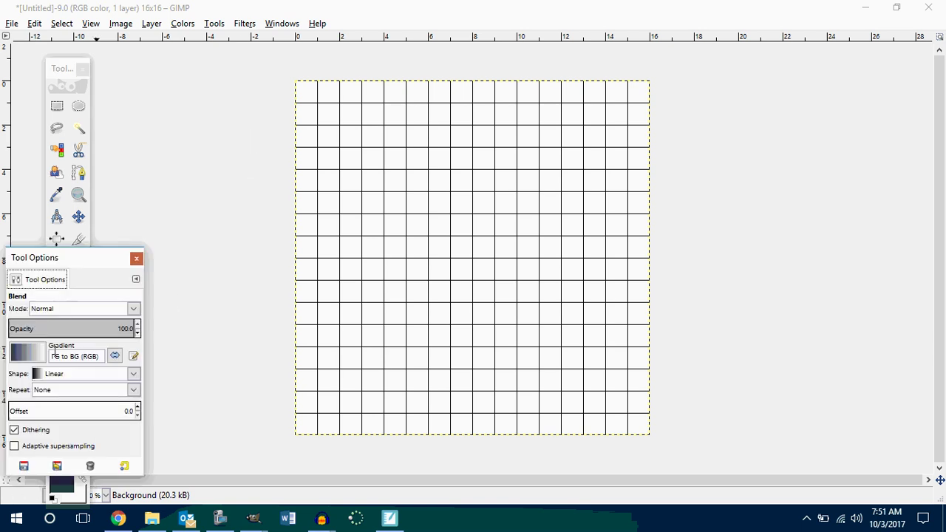
pyautogui.click(36, 357)
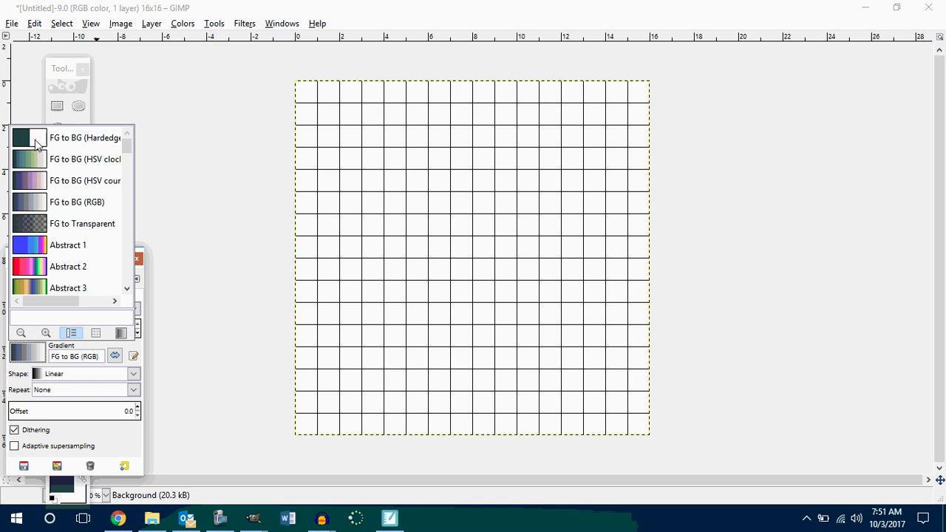
pyautogui.click(38, 250)
pyautogui.moveTo(316, 411); pyautogui.dragTo(584, 133)
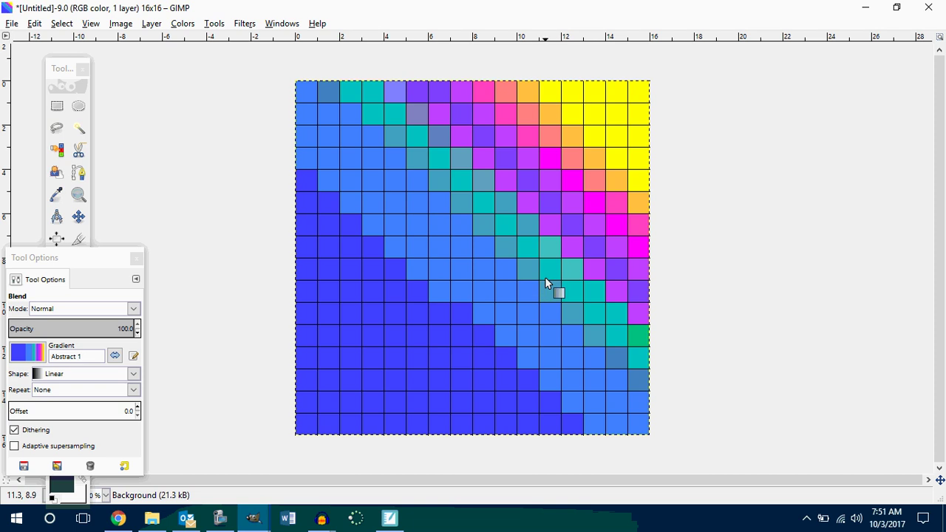
pyautogui.hotkey('ctrl', 'z')
# Try a vertical gradient and a short slanted one on the canvas, undoing each, and close the Blend options
pyautogui.moveTo(462, 82); pyautogui.dragTo(461, 375)
pyautogui.hotkey('ctrl', 'z')
pyautogui.moveTo(369, 267); pyautogui.dragTo(462, 226)
pyautogui.hotkey('ctrl', 'z')
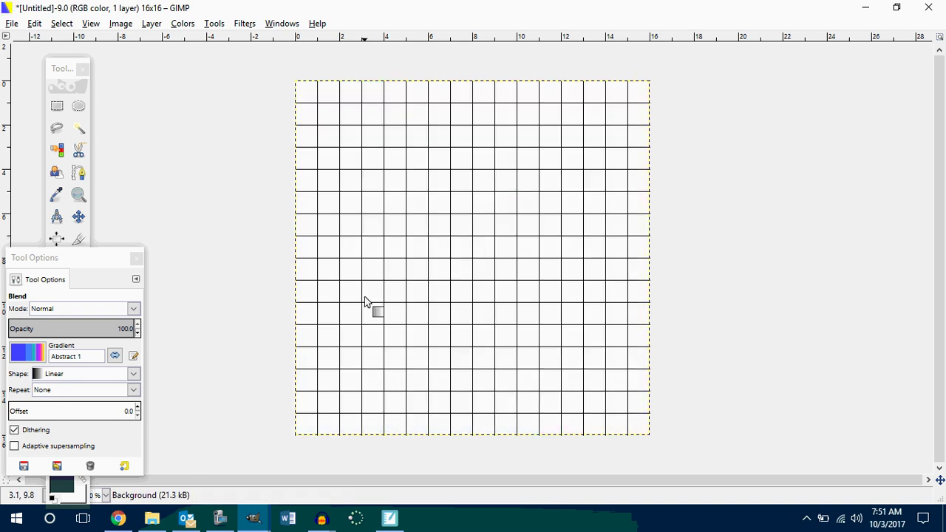
pyautogui.click(136, 258)
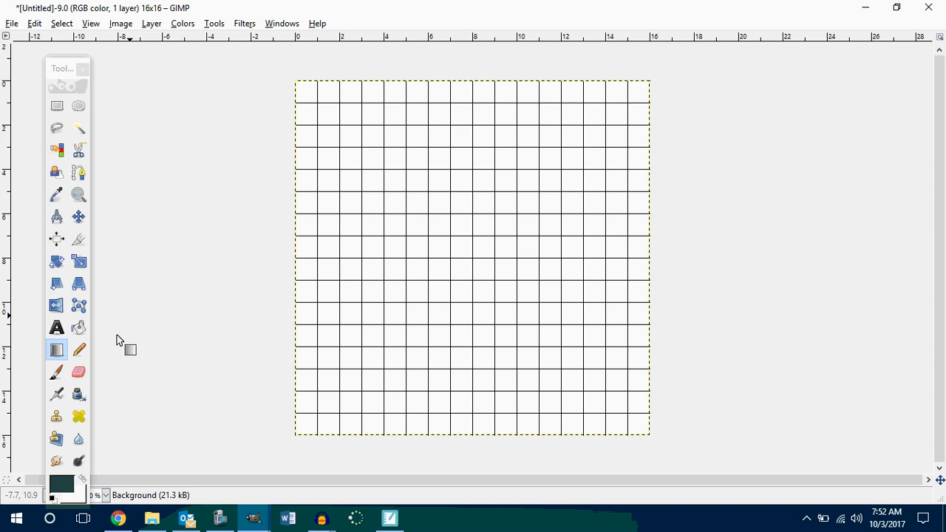
# Activate the Pencil tool and place its tool options window between the toolbox and the canvas
pyautogui.click(79, 349)
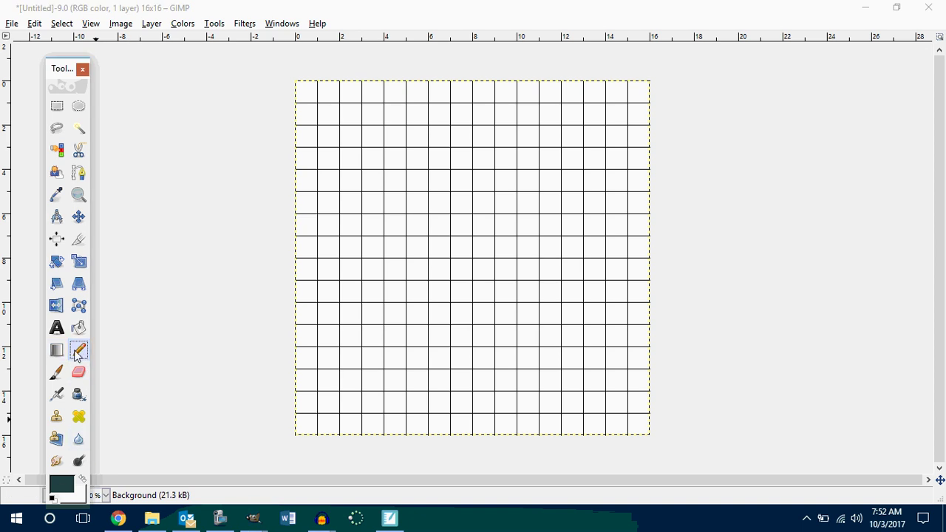
pyautogui.doubleClick(79, 350)
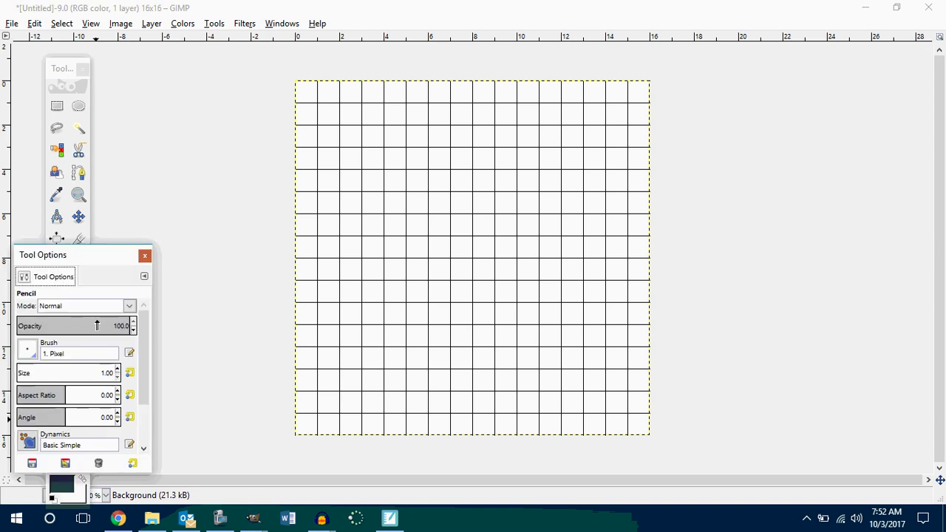
pyautogui.moveTo(101, 255)
pyautogui.mouseDown()
pyautogui.moveTo(158, 209)
pyautogui.moveTo(221, 107)
pyautogui.mouseUp()
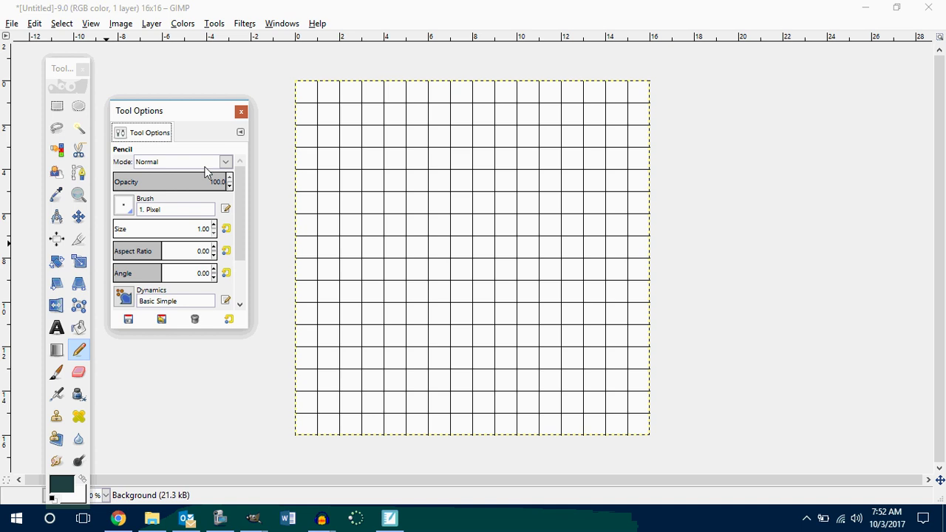
# Try painting on the canvas with the pencil size raised to 35, undo the stroke and return the size to 1
pyautogui.click(211, 234)
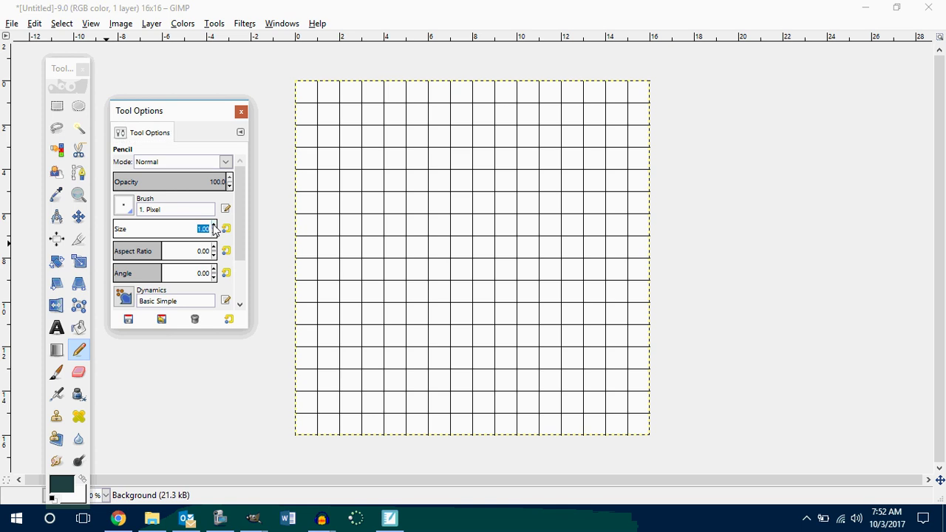
pyautogui.click(213, 226)
pyautogui.click(427, 203)
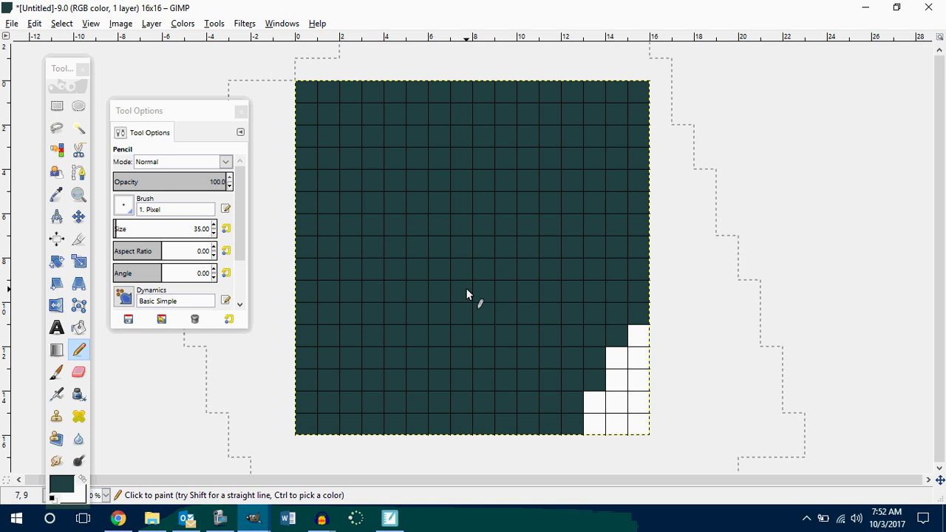
pyautogui.hotkey('ctrl', 'z')
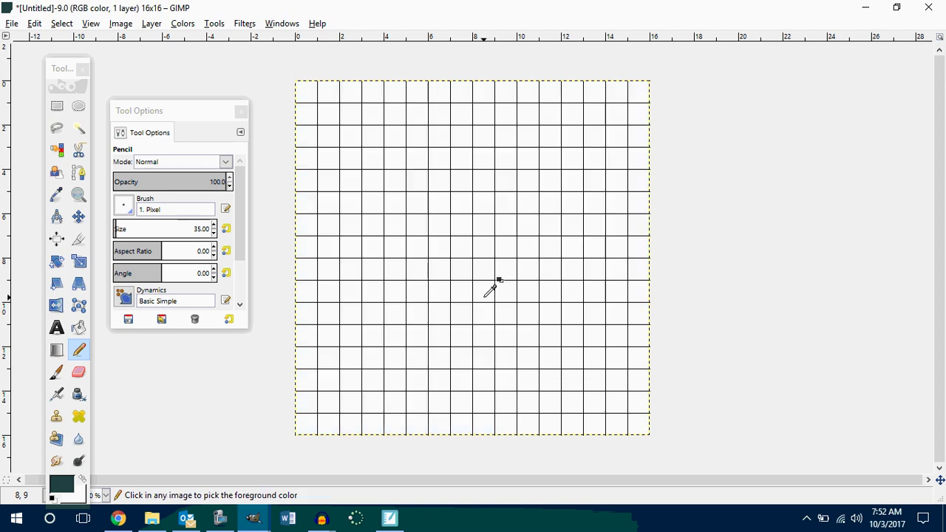
pyautogui.click(214, 233)
pyautogui.click(213, 233)
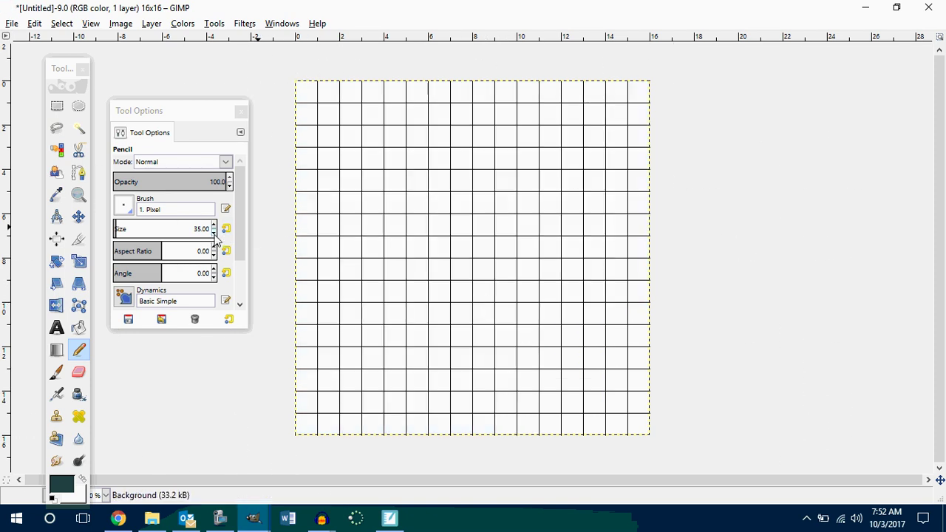
pyautogui.click(213, 233)
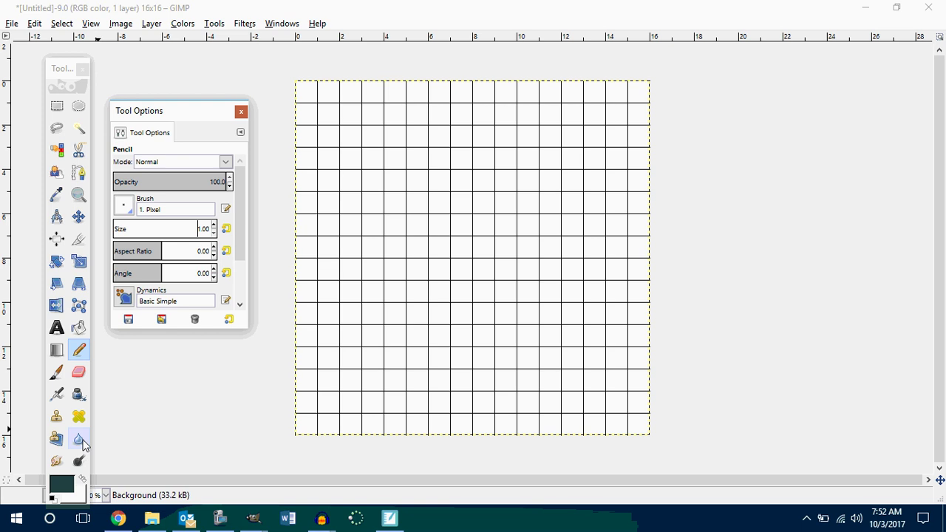
# Set the foreground color to pure blue 0000ff from the color palette, trying red first
pyautogui.click(61, 488)
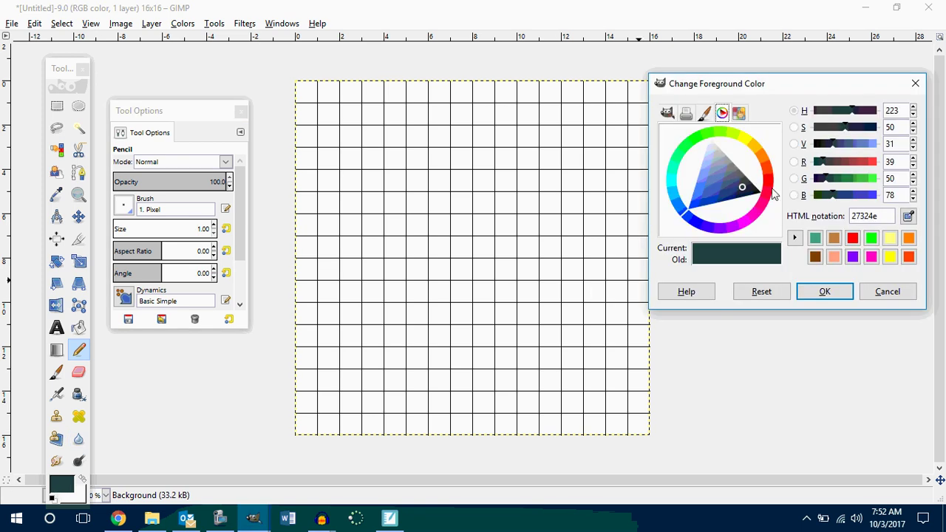
pyautogui.click(739, 113)
pyautogui.click(664, 173)
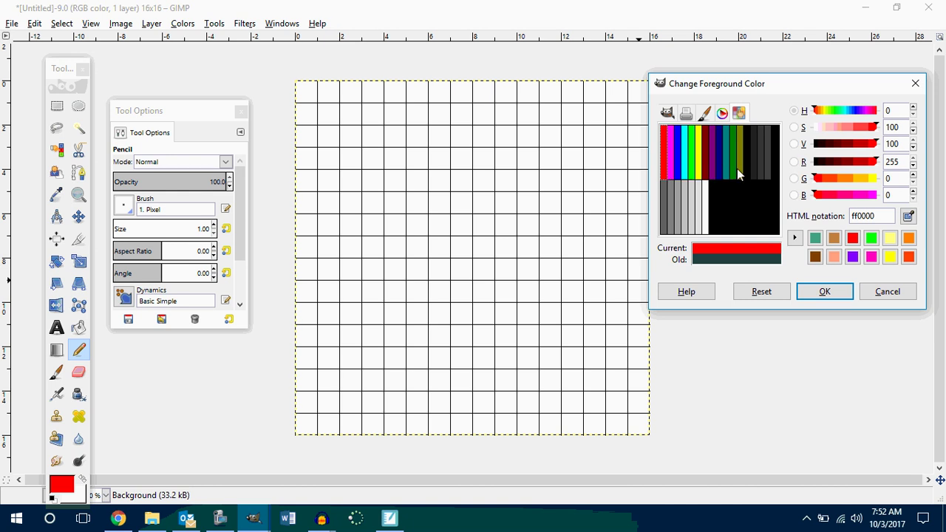
pyautogui.click(680, 170)
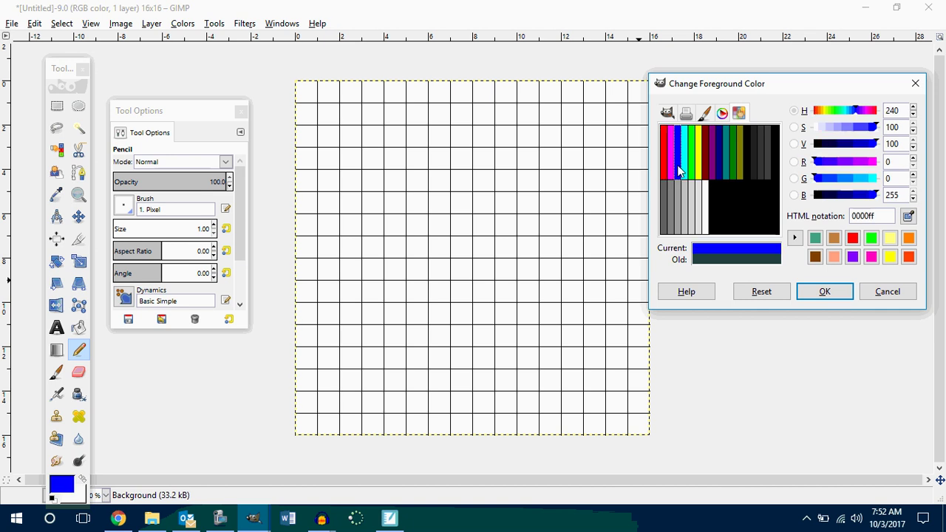
pyautogui.click(824, 292)
# Pencil a rising diagonal of four blue pixels near the middle of the canvas
pyautogui.click(438, 297)
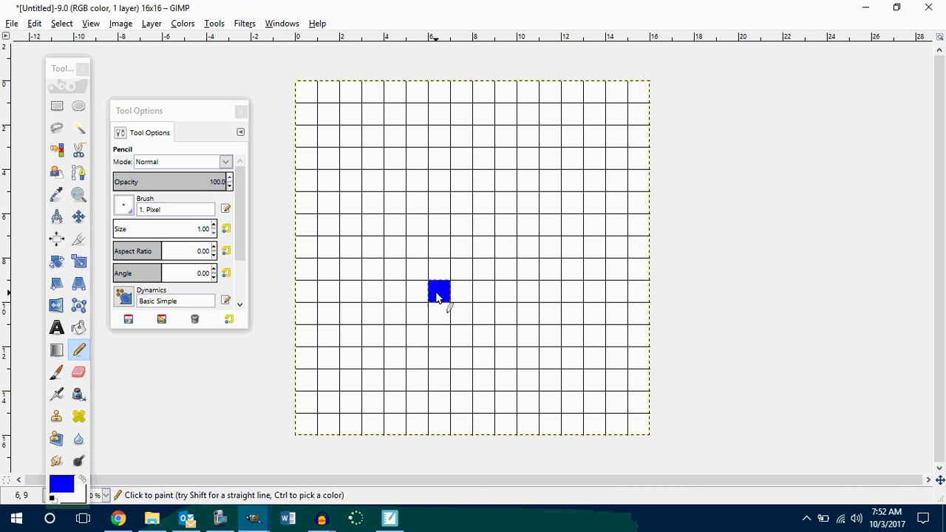
pyautogui.click(462, 270)
pyautogui.click(484, 248)
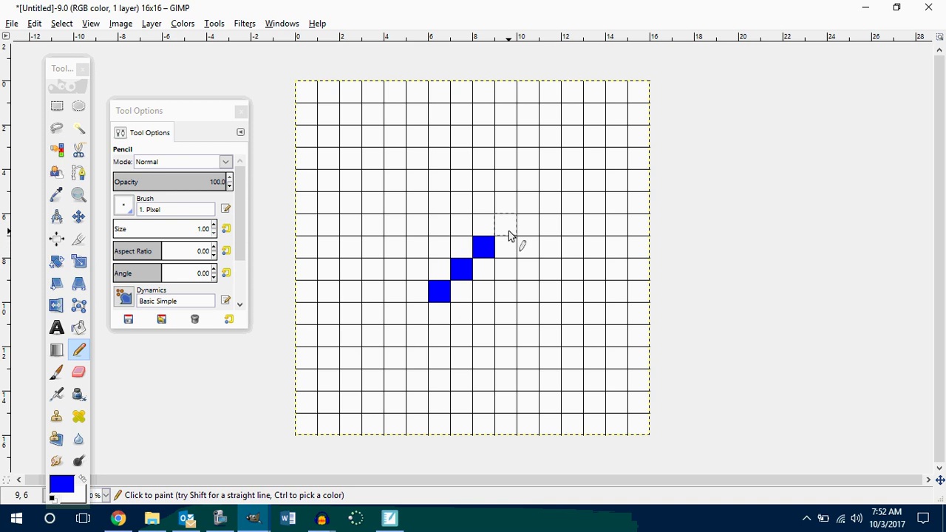
pyautogui.click(507, 226)
# Pencil a four-pixel blue column below the diagonal, extend its foot into a row, and add one separate pixel beside it
pyautogui.click(506, 292)
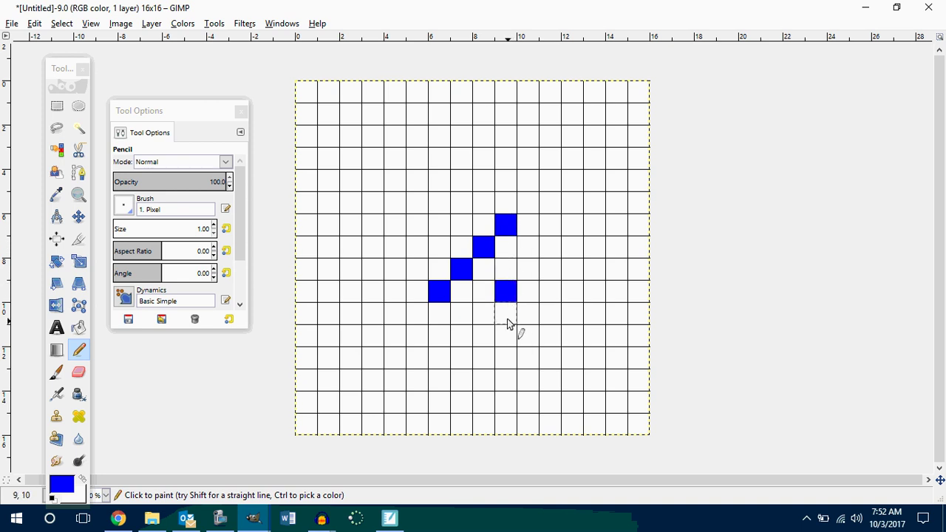
pyautogui.click(508, 314)
pyautogui.click(514, 342)
pyautogui.click(510, 361)
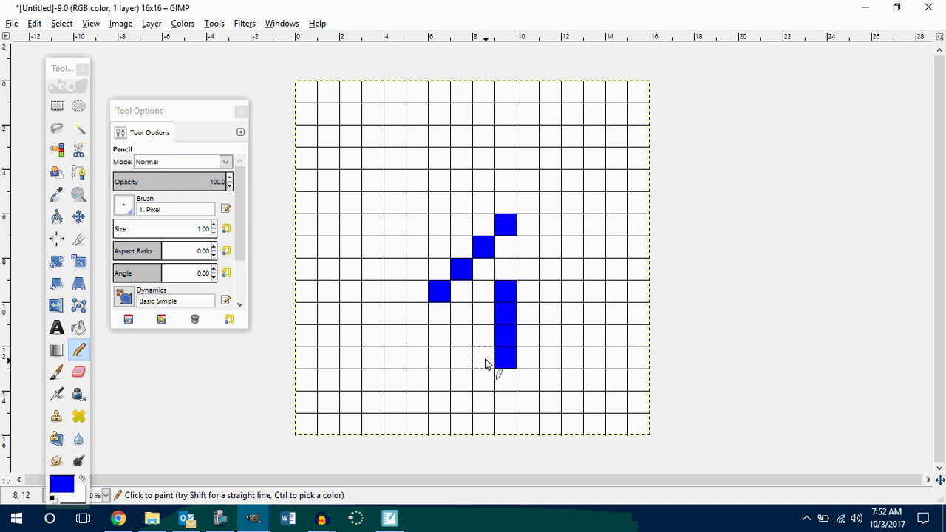
pyautogui.click(488, 361)
pyautogui.click(453, 363)
pyautogui.click(439, 361)
pyautogui.click(391, 335)
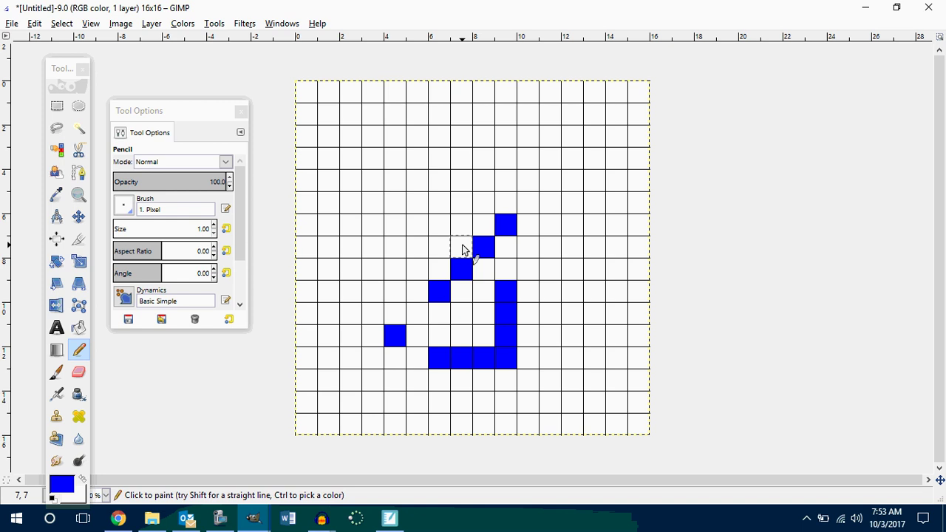
# Undo all the blue pencil pixels until the canvas is blank
pyautogui.hotkey('ctrl', 'z')
pyautogui.hotkey('ctrl', 'z')
pyautogui.hotkey('ctrl', 'z')
pyautogui.hotkey('ctrl', 'z')
pyautogui.hotkey('ctrl', 'z')
pyautogui.hotkey('ctrl', 'z')
pyautogui.hotkey('ctrl', 'z')
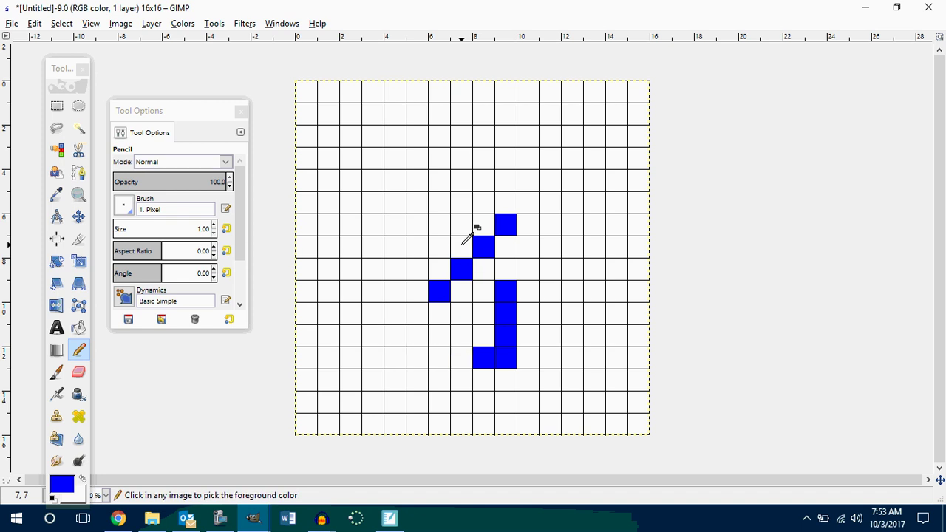
pyautogui.hotkey('ctrl', 'z')
pyautogui.hotkey('ctrl', 'z')
pyautogui.hotkey('ctrl', 'z')
pyautogui.hotkey('ctrl', 'z')
pyautogui.hotkey('ctrl', 'z')
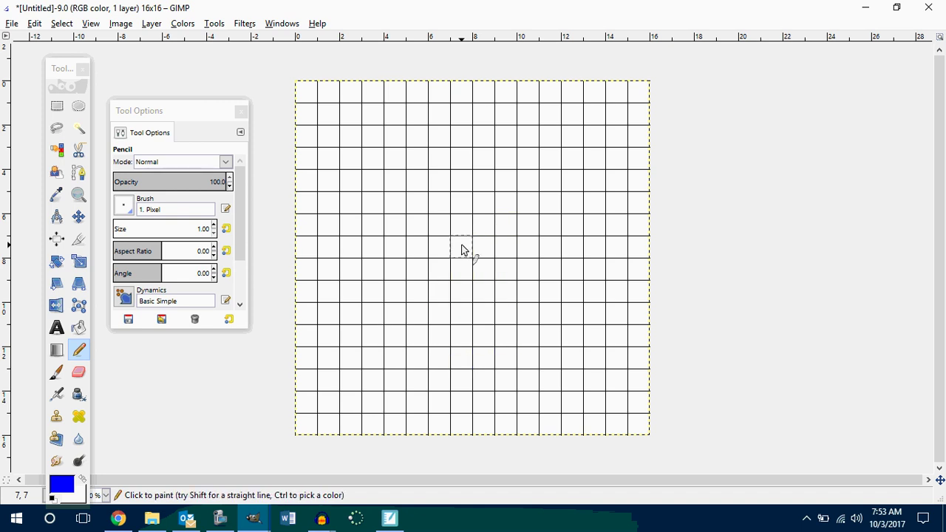
# Set the foreground color to pale yellow f0f477 and pencil a four-pixel diagonal descending from the canvas's left edge at row 11
pyautogui.click(60, 488)
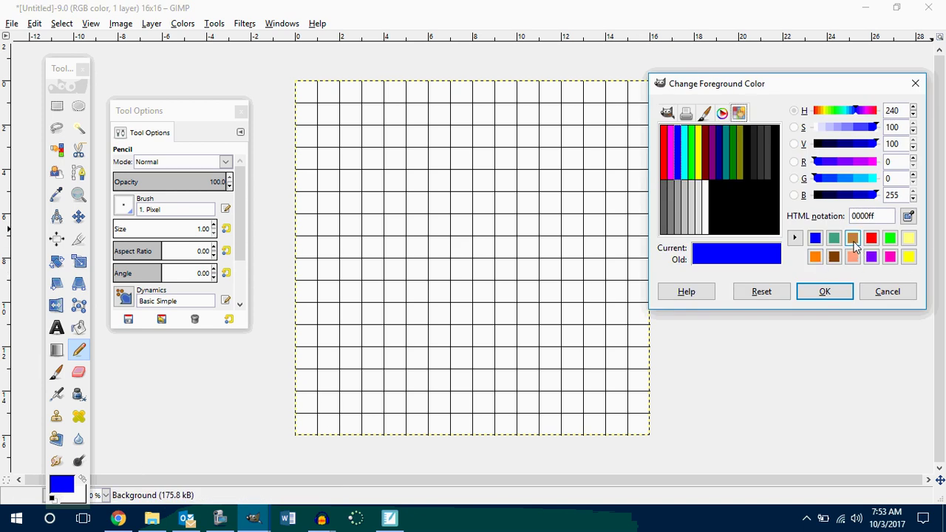
pyautogui.click(909, 238)
pyautogui.click(309, 337)
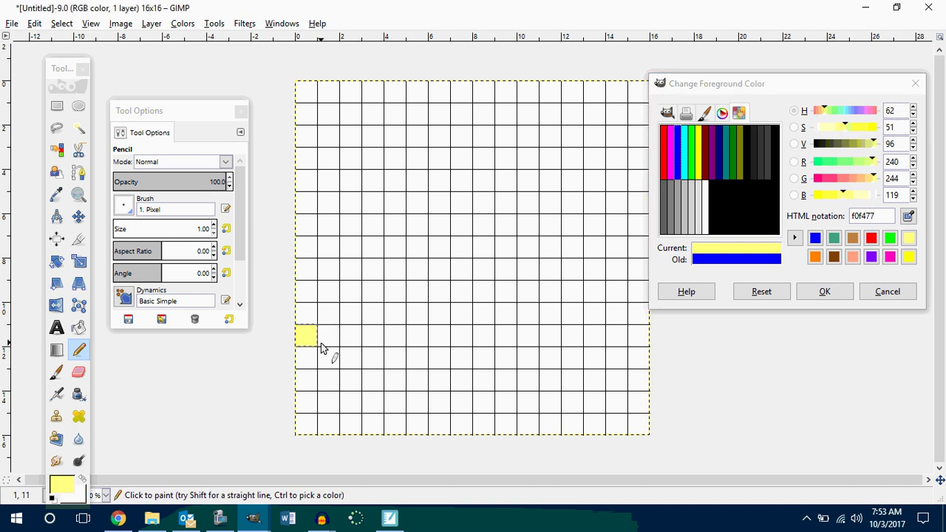
pyautogui.click(331, 361)
pyautogui.click(352, 382)
pyautogui.click(375, 404)
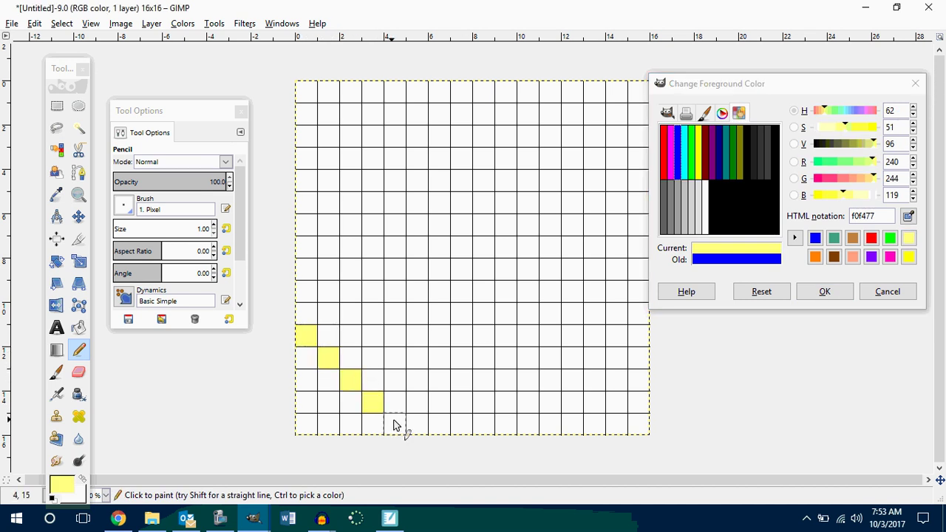
# Pencil the yellow bowl's base along the lowest row from column 4 to 11 and its right side diagonally up to the canvas edge
pyautogui.click(395, 425)
pyautogui.click(416, 427)
pyautogui.click(439, 429)
pyautogui.click(462, 431)
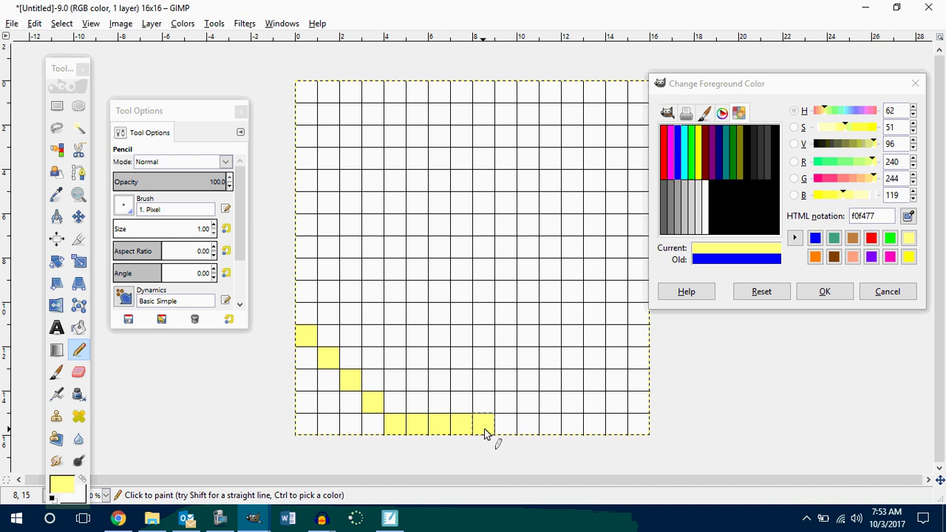
pyautogui.moveTo(486, 431)
pyautogui.mouseDown()
pyautogui.moveTo(542, 429)
pyautogui.moveTo(571, 409)
pyautogui.mouseUp()
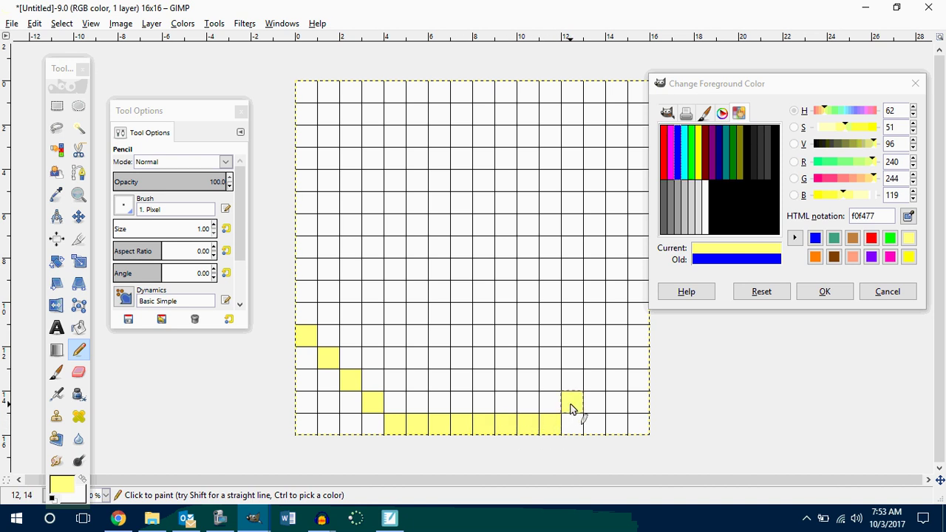
pyautogui.click(596, 381)
pyautogui.click(618, 359)
pyautogui.click(639, 338)
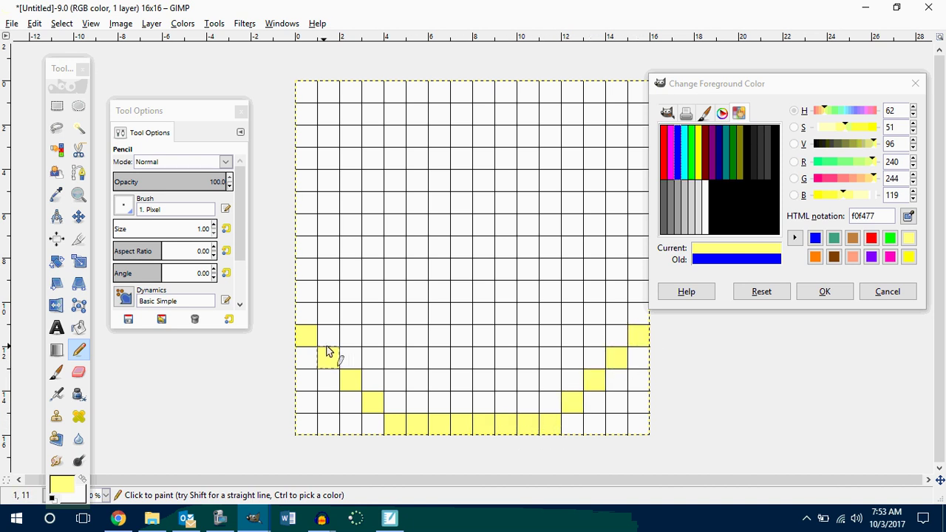
# Close the bowl shape with a full-width yellow row at row 11 and fill its interior with yellow pixels
pyautogui.moveTo(330, 353); pyautogui.dragTo(629, 344)
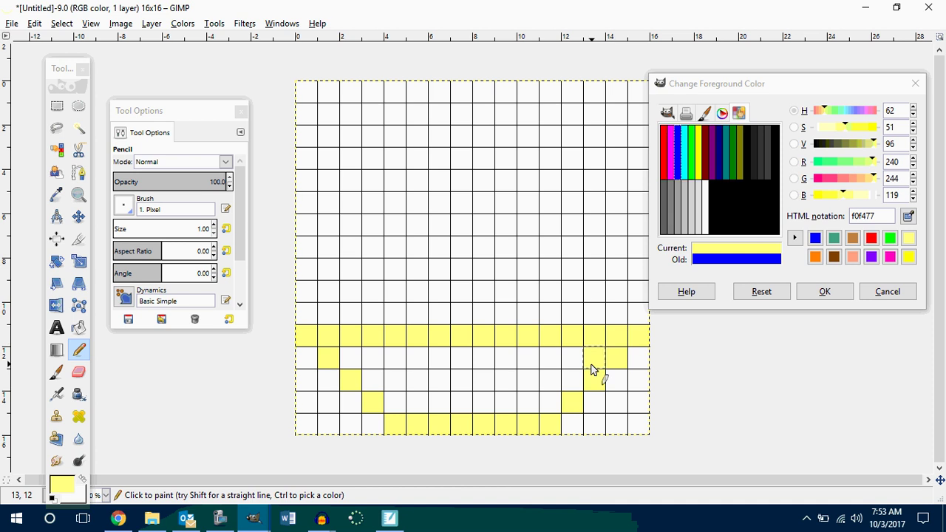
pyautogui.moveTo(591, 369)
pyautogui.mouseDown()
pyautogui.moveTo(494, 422)
pyautogui.moveTo(412, 414)
pyautogui.mouseUp()
pyautogui.moveTo(365, 379)
pyautogui.mouseDown()
pyautogui.moveTo(509, 353)
pyautogui.moveTo(428, 391)
pyautogui.moveTo(390, 380)
pyautogui.moveTo(537, 404)
pyautogui.moveTo(506, 399)
pyautogui.moveTo(528, 381)
pyautogui.moveTo(556, 386)
pyautogui.mouseUp()
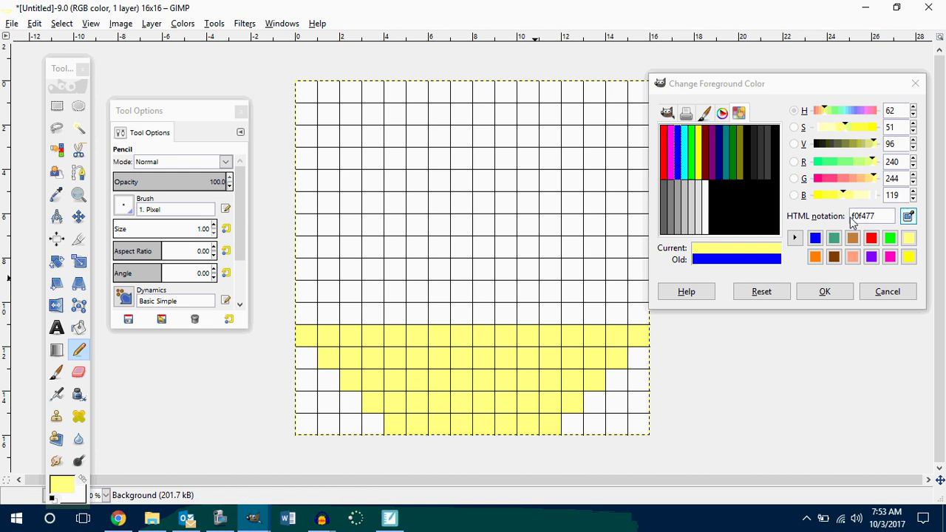
# Set the foreground color to brown 82421f and pencil a full-width row at row 10, directly above the yellow bowl
pyautogui.click(835, 258)
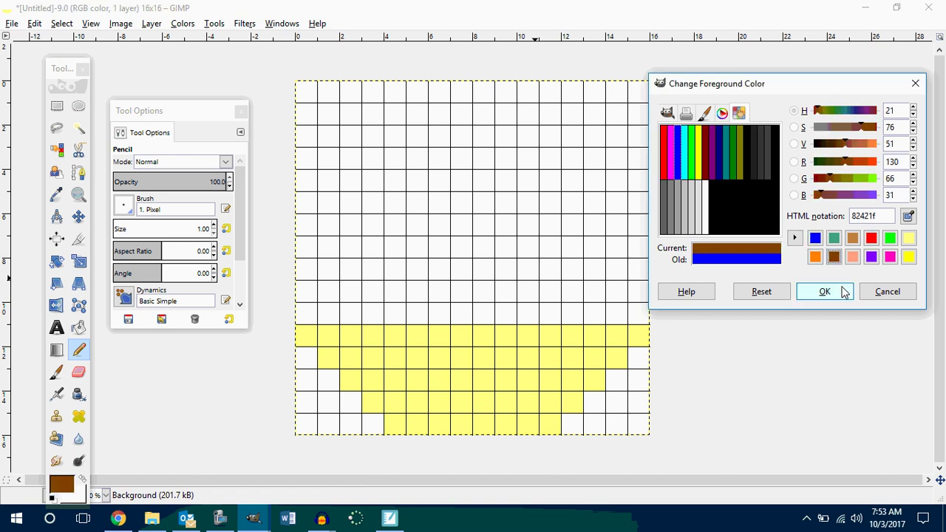
pyautogui.click(825, 291)
pyautogui.moveTo(313, 319)
pyautogui.mouseDown()
pyautogui.moveTo(430, 304)
pyautogui.moveTo(637, 317)
pyautogui.mouseUp()
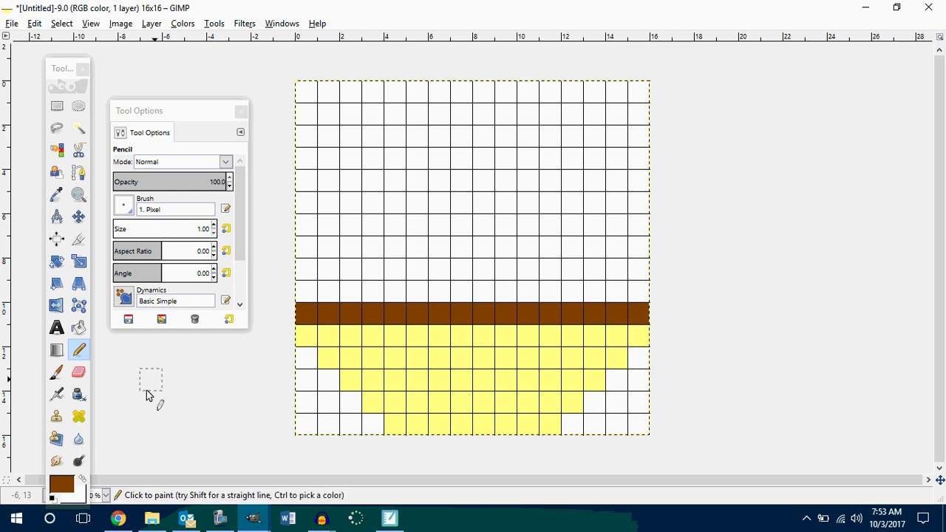
# Set the foreground color to dark green 007f00 and pencil a full-width row at row 9
pyautogui.click(56, 491)
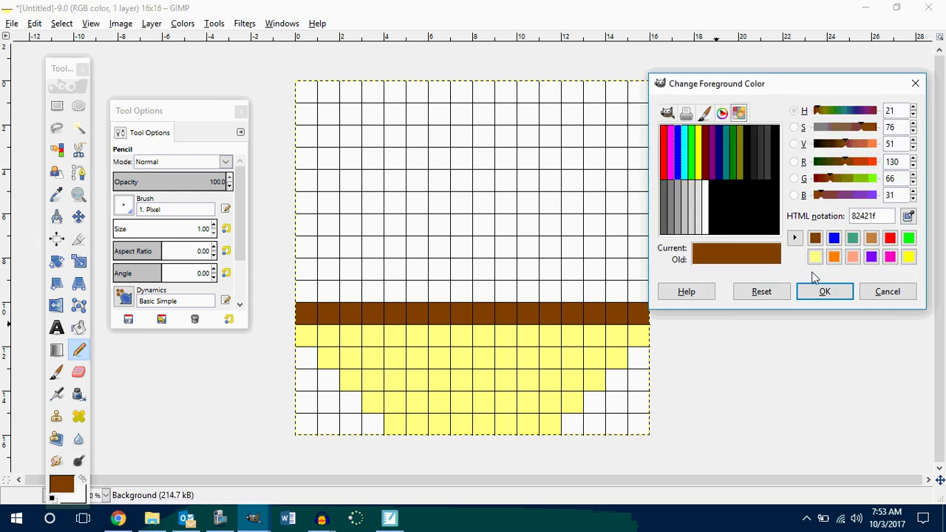
pyautogui.click(909, 237)
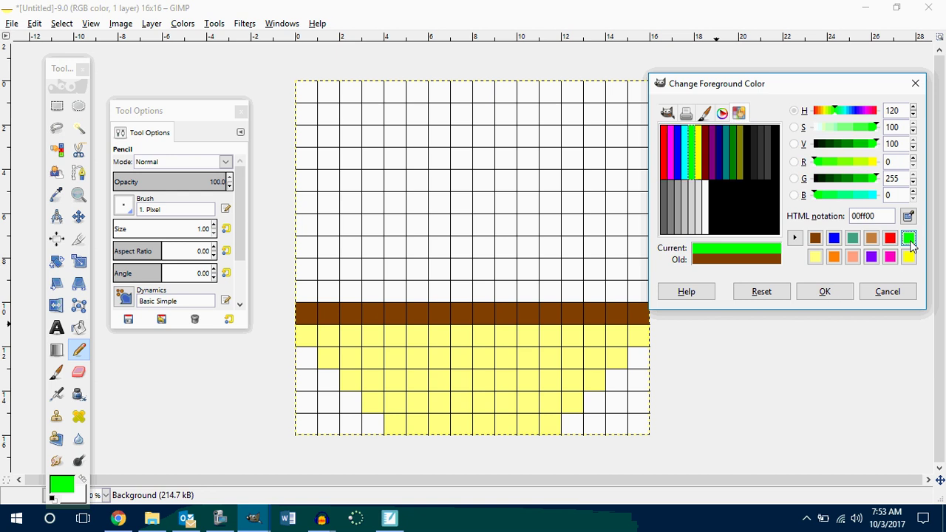
pyautogui.click(854, 242)
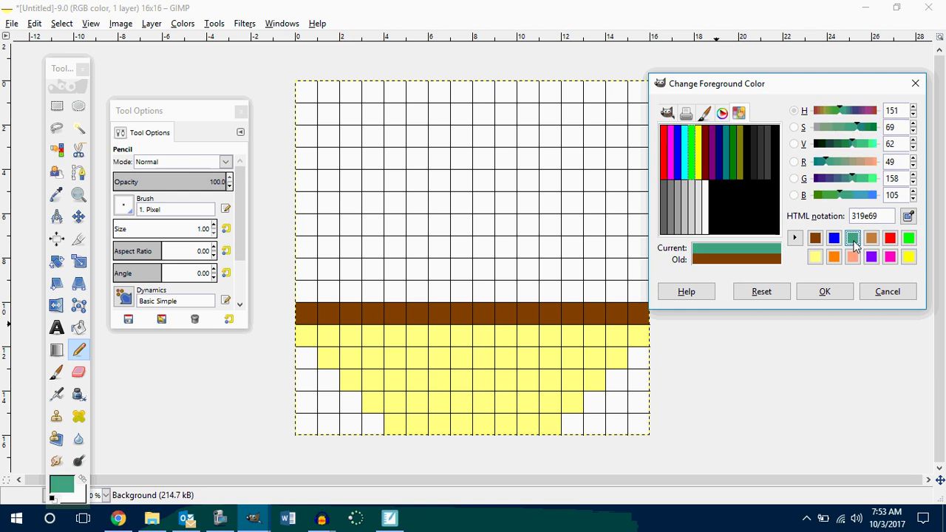
pyautogui.click(909, 241)
pyautogui.click(734, 176)
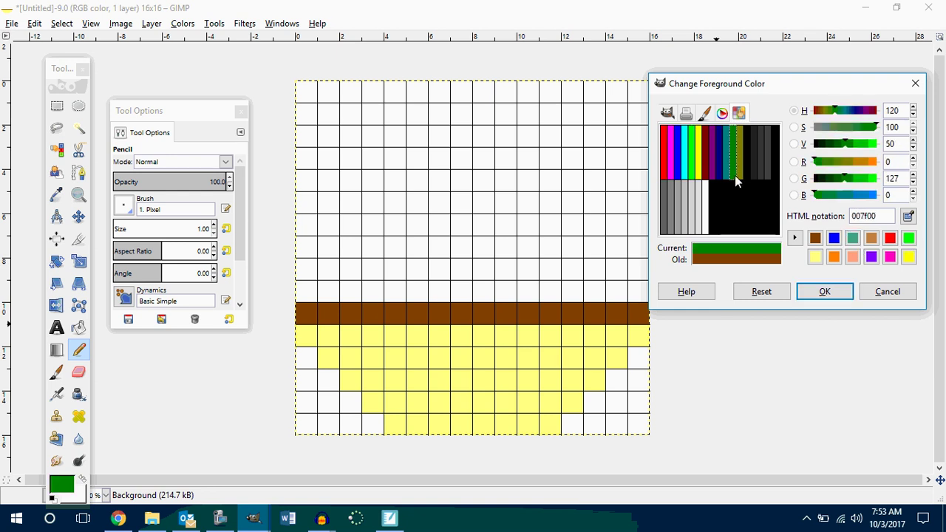
pyautogui.click(820, 293)
pyautogui.moveTo(316, 294); pyautogui.dragTo(631, 297)
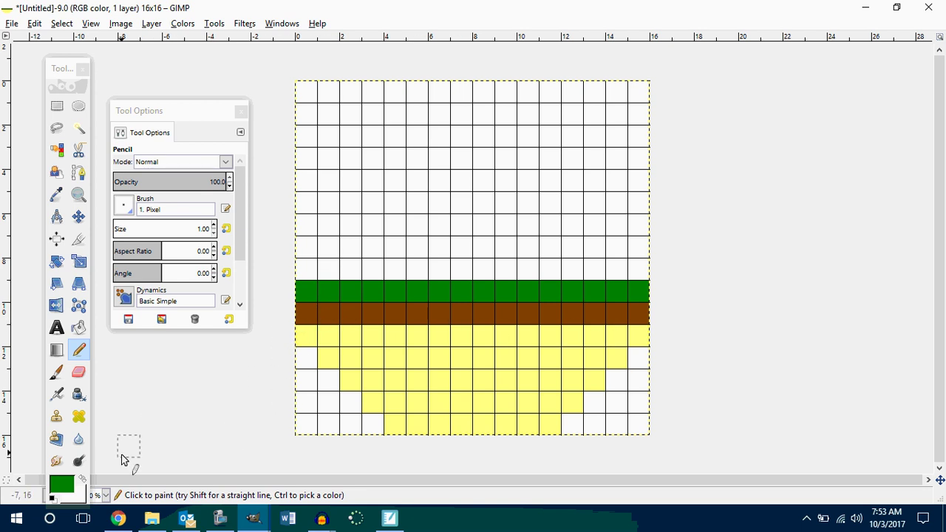
# Repaint row 9 in orange ff9000 and pencil a full-width pale yellow f0f477 row at row 8
pyautogui.click(56, 487)
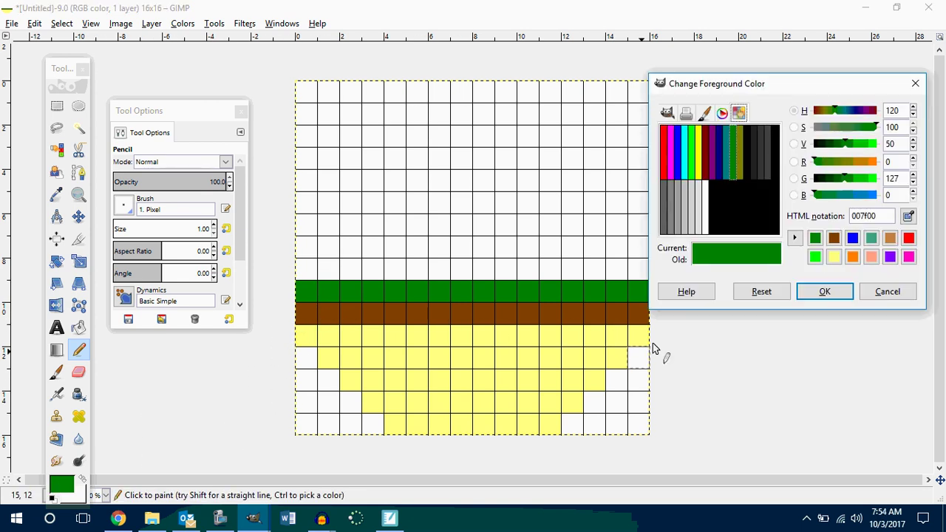
pyautogui.click(852, 257)
pyautogui.moveTo(316, 292); pyautogui.dragTo(641, 298)
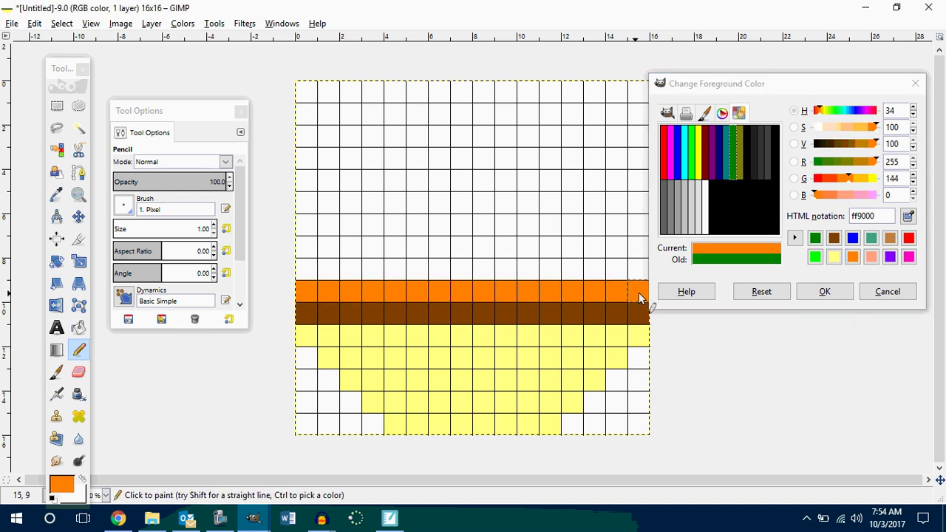
pyautogui.click(834, 256)
pyautogui.moveTo(307, 278)
pyautogui.mouseDown()
pyautogui.moveTo(499, 277)
pyautogui.moveTo(632, 267)
pyautogui.mouseUp()
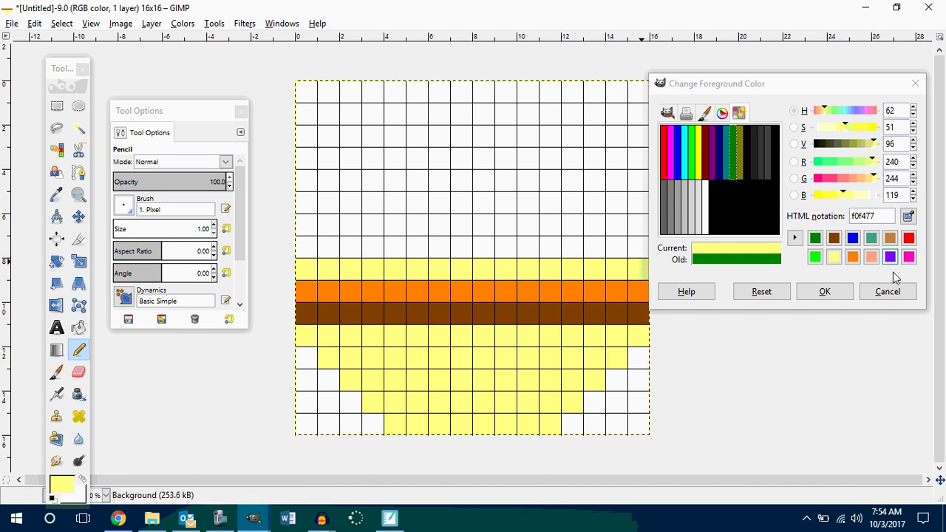
# Return the foreground color to dark green 007f00 and pencil a full-width row at row 7
pyautogui.click(777, 268)
pyautogui.click(814, 237)
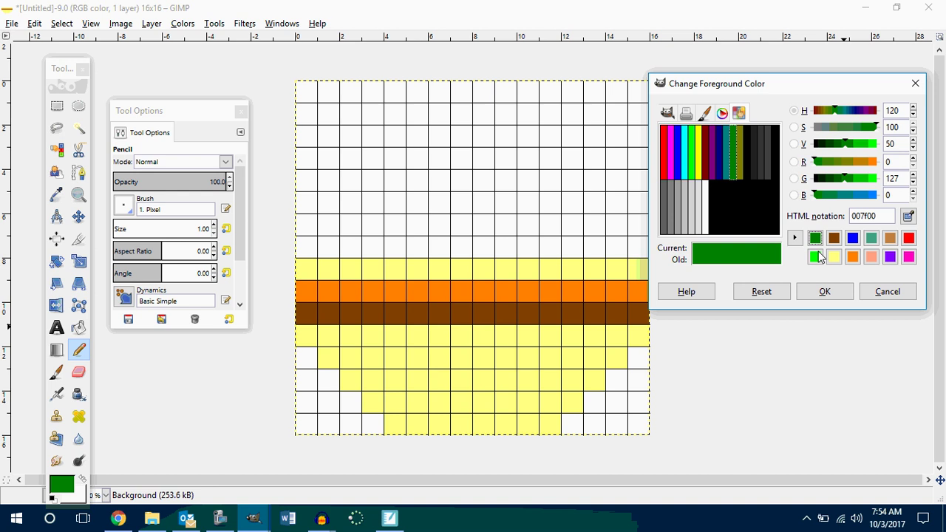
pyautogui.click(825, 291)
pyautogui.moveTo(307, 247)
pyautogui.mouseDown()
pyautogui.moveTo(601, 232)
pyautogui.moveTo(624, 244)
pyautogui.moveTo(591, 251)
pyautogui.mouseUp()
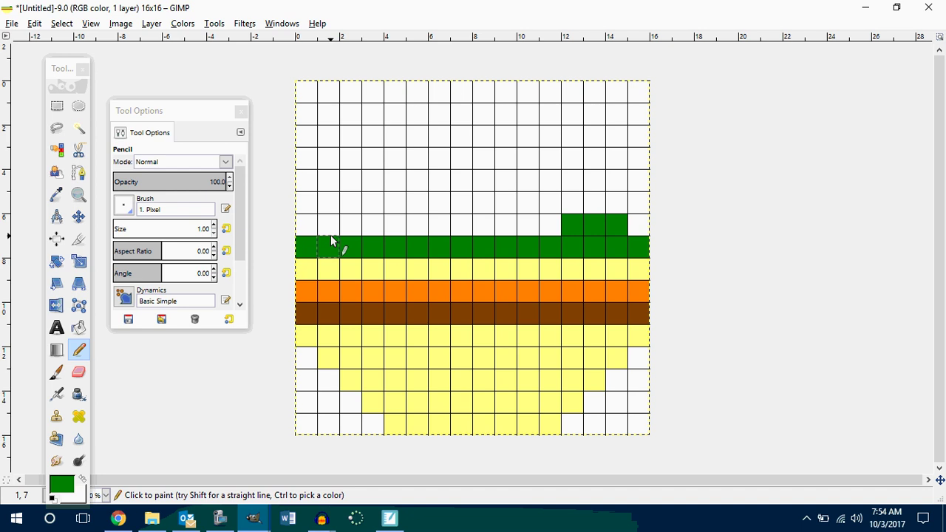
# Pencil a full-width red ff0000 row at row 6, then set the foreground color to white ffffff
pyautogui.click(55, 482)
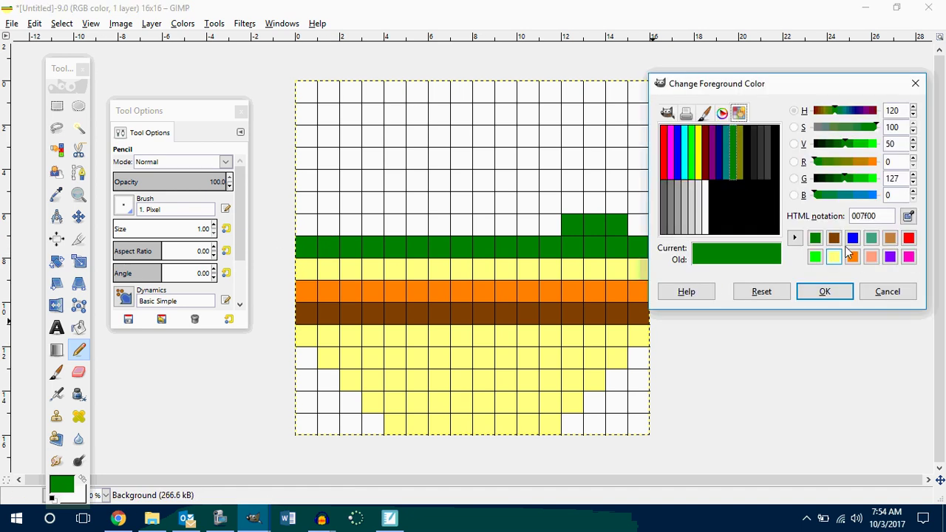
pyautogui.click(910, 241)
pyautogui.moveTo(320, 230); pyautogui.dragTo(642, 234)
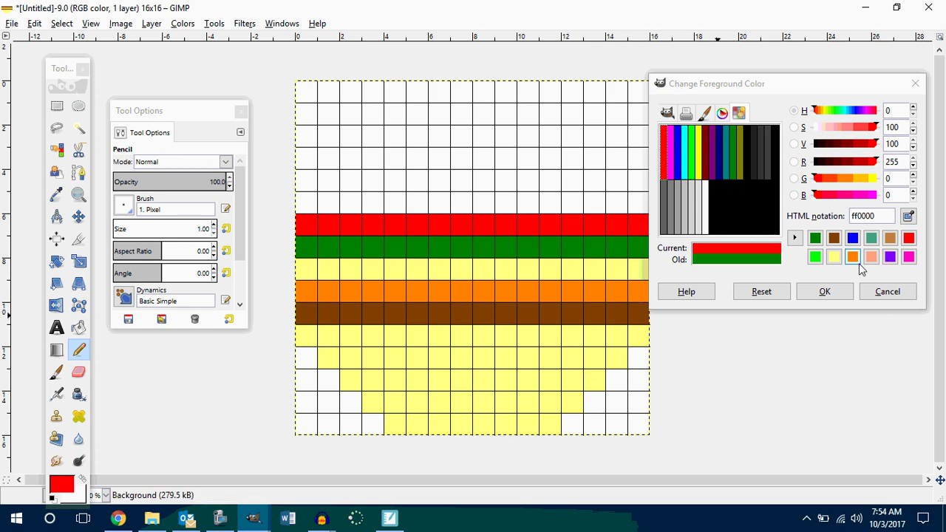
pyautogui.click(706, 211)
pyautogui.click(824, 291)
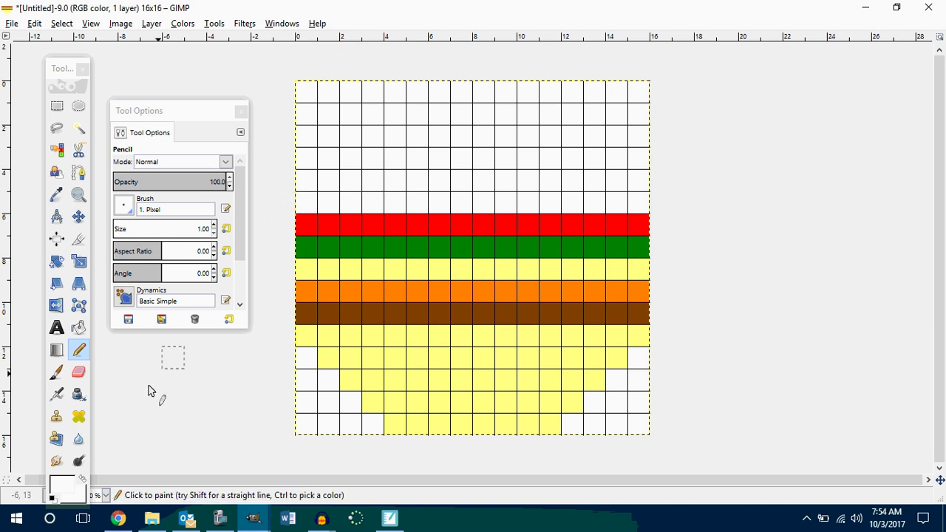
# Pencil a full-width purple 8611e0 row at row 5 and repaint the stray purple pixels in row 6 with red ff0000
pyautogui.click(63, 489)
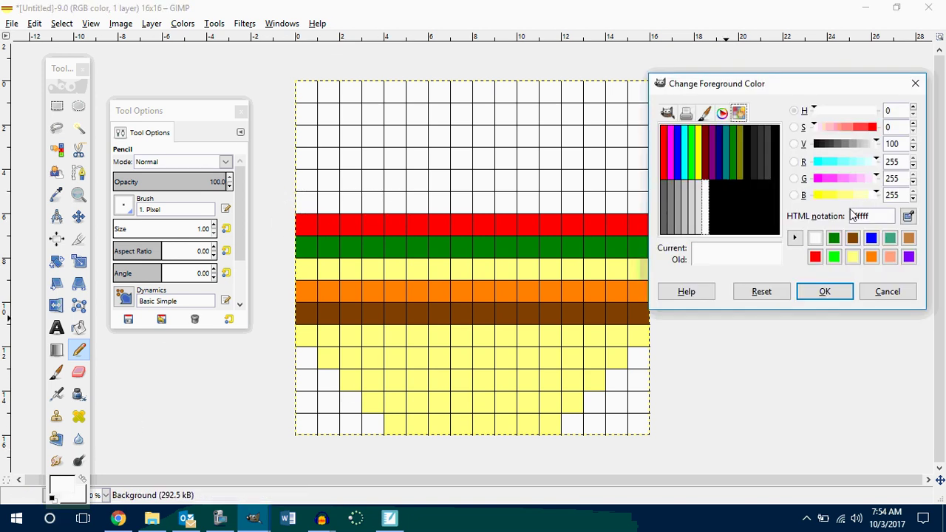
pyautogui.click(909, 256)
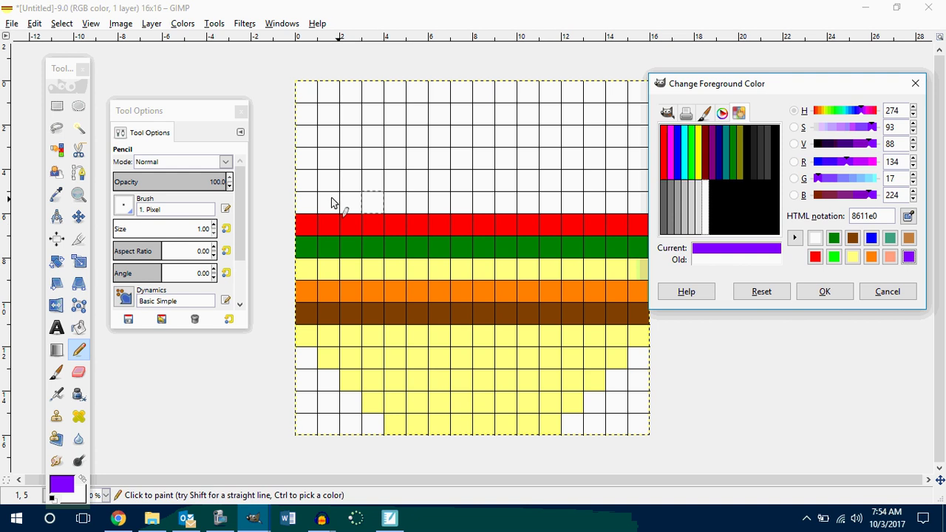
pyautogui.moveTo(307, 204)
pyautogui.mouseDown()
pyautogui.moveTo(432, 211)
pyautogui.moveTo(642, 208)
pyautogui.mouseUp()
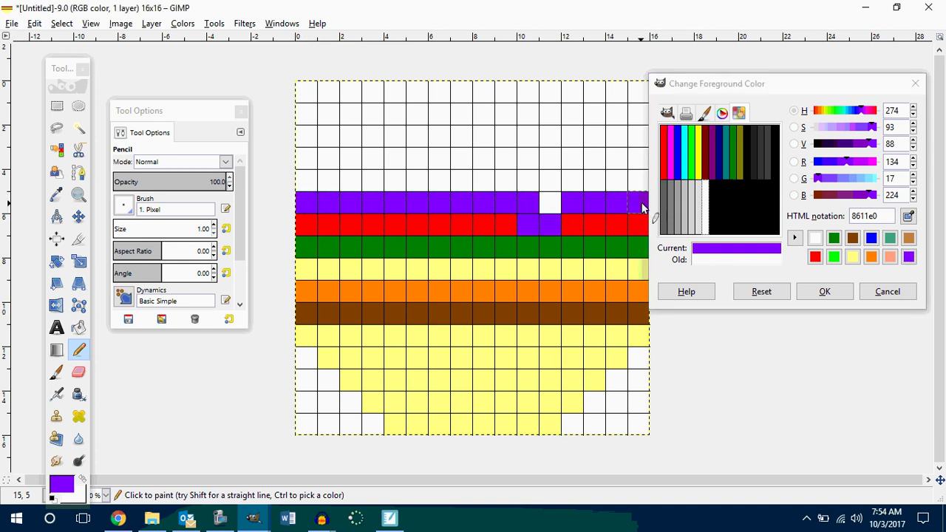
pyautogui.click(550, 203)
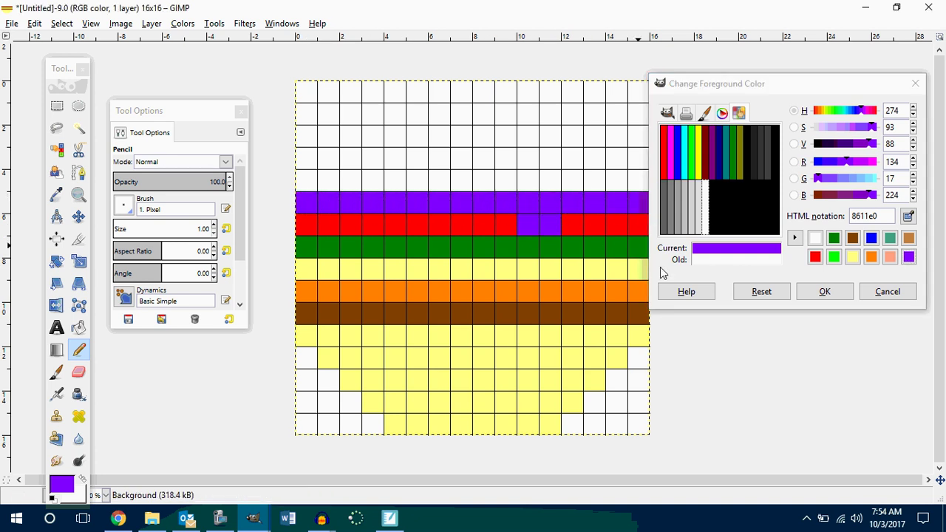
pyautogui.click(815, 257)
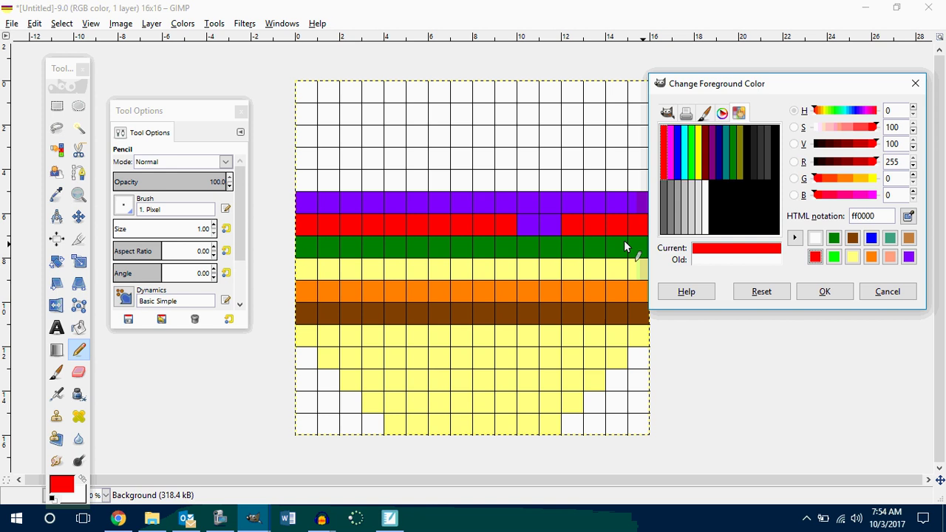
pyautogui.click(529, 224)
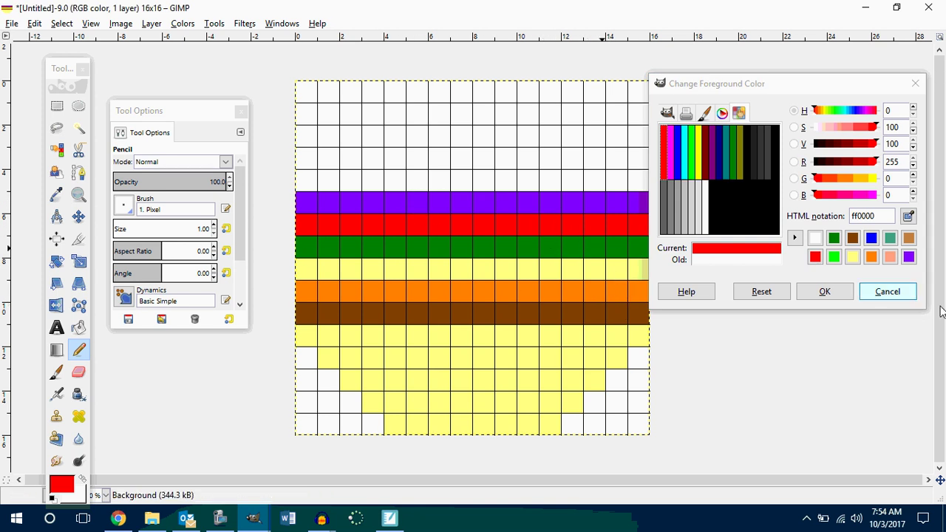
# Pencil a full-width teal 319e69 row at row 4 and repaint the stray teal pixels in row 5 with purple 8611e0
pyautogui.click(891, 240)
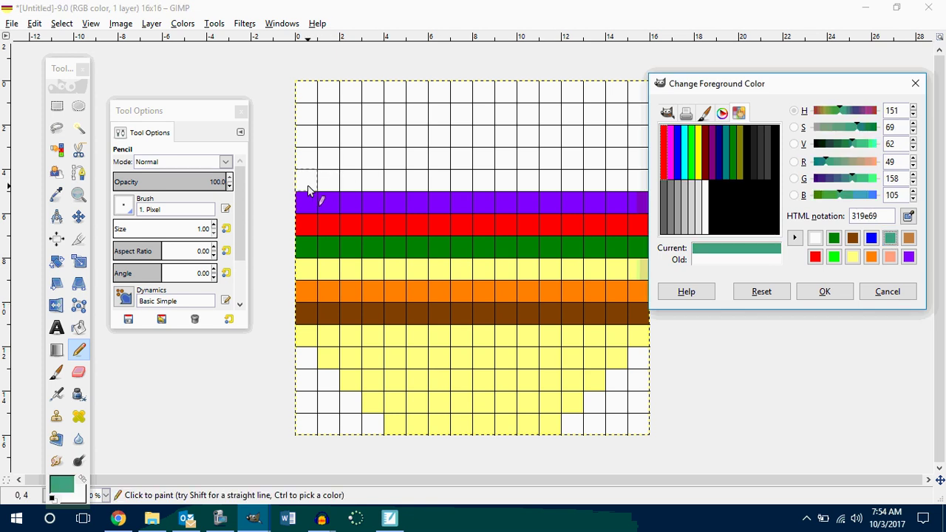
pyautogui.moveTo(309, 183); pyautogui.dragTo(327, 183)
pyautogui.moveTo(389, 193); pyautogui.dragTo(647, 184)
pyautogui.click(378, 186)
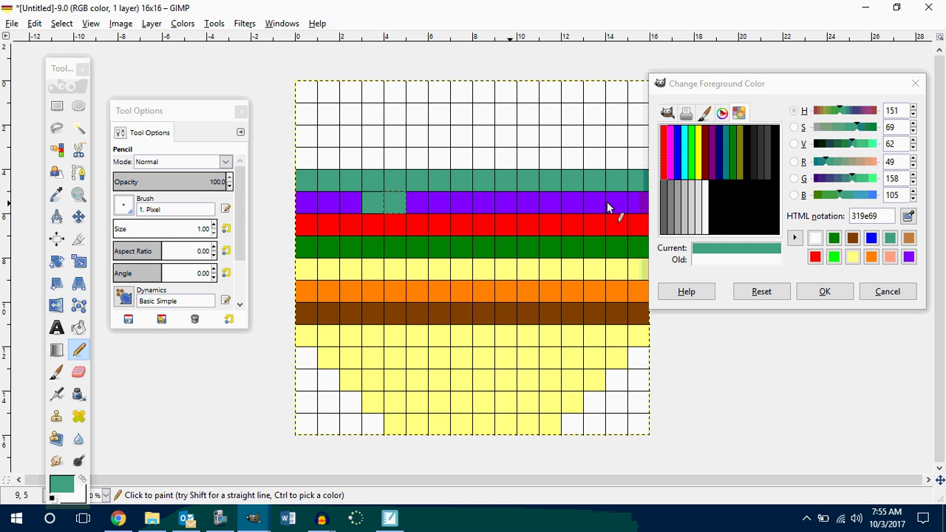
pyautogui.click(909, 257)
pyautogui.click(377, 204)
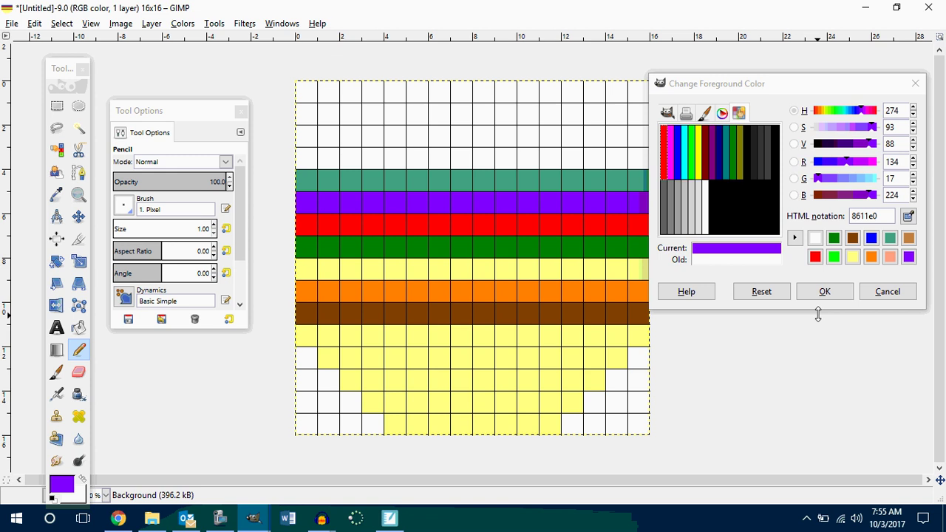
# Pencil a filled pale yellow f0f477 top bun across rows 0 to 3, stepping from columns 3–12 at row 0 to full width at row 3
pyautogui.click(854, 258)
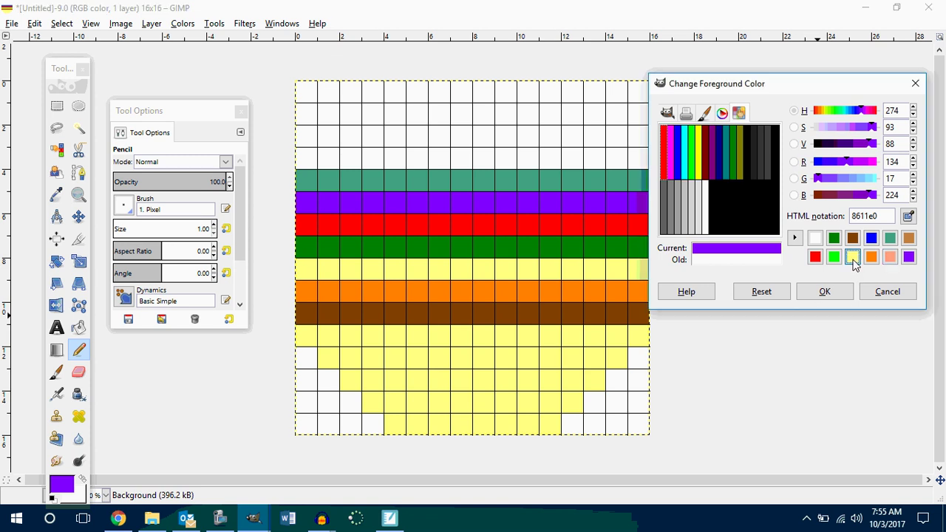
pyautogui.click(854, 258)
pyautogui.click(305, 159)
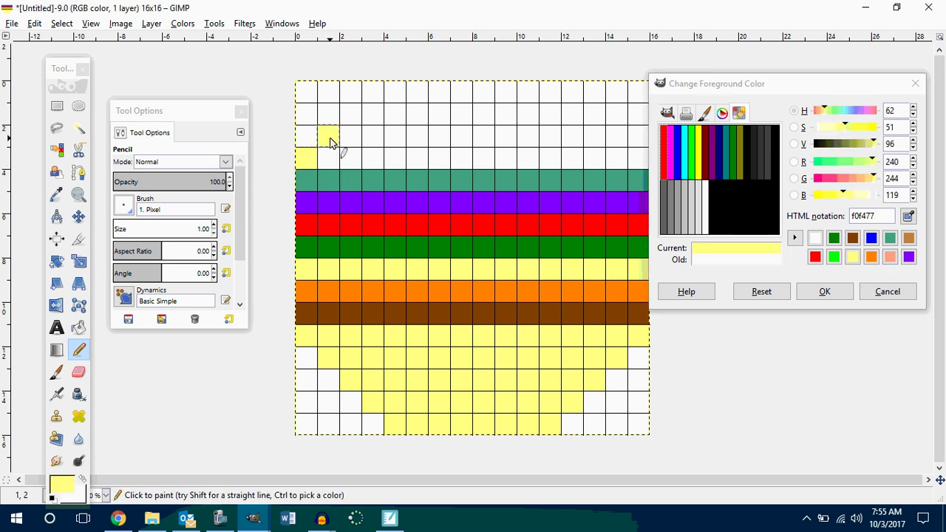
pyautogui.click(354, 116)
pyautogui.click(374, 92)
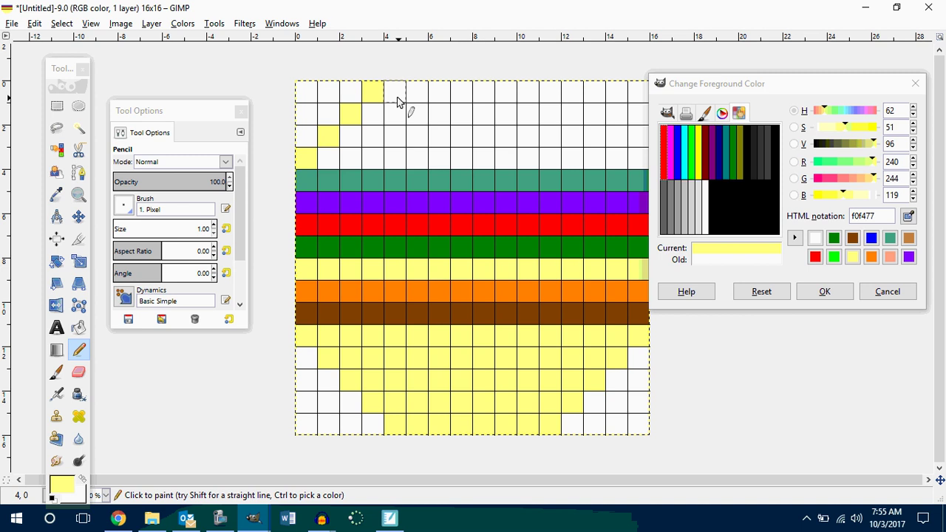
pyautogui.moveTo(397, 101)
pyautogui.mouseDown()
pyautogui.moveTo(567, 99)
pyautogui.moveTo(638, 155)
pyautogui.moveTo(329, 157)
pyautogui.moveTo(376, 131)
pyautogui.moveTo(473, 127)
pyautogui.moveTo(556, 146)
pyautogui.mouseUp()
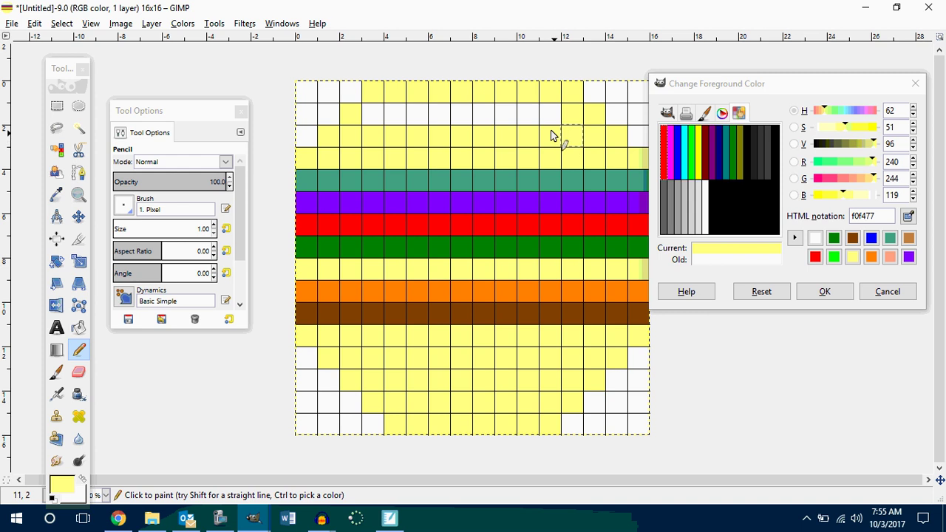
pyautogui.moveTo(488, 123)
pyautogui.mouseDown()
pyautogui.moveTo(400, 130)
pyautogui.moveTo(379, 118)
pyautogui.moveTo(475, 131)
pyautogui.mouseUp()
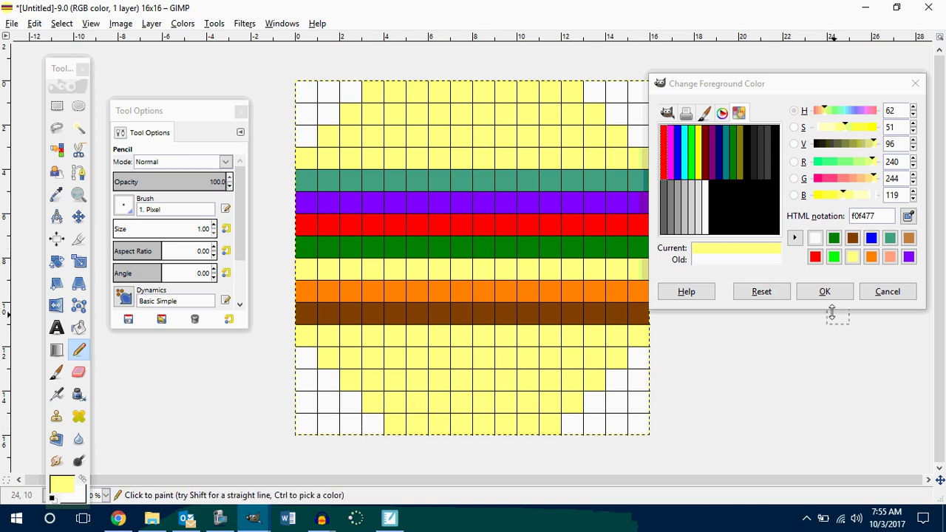
# Paint over the bowl's two lowest yellow rows, 14 and 15, with white ffffff
pyautogui.click(815, 237)
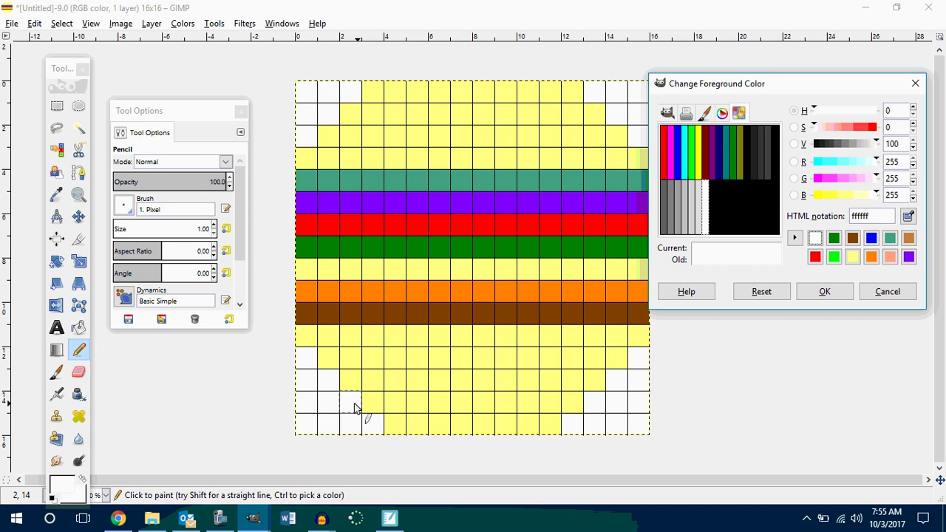
pyautogui.moveTo(359, 407)
pyautogui.mouseDown()
pyautogui.moveTo(623, 401)
pyautogui.moveTo(605, 429)
pyautogui.moveTo(380, 428)
pyautogui.mouseUp()
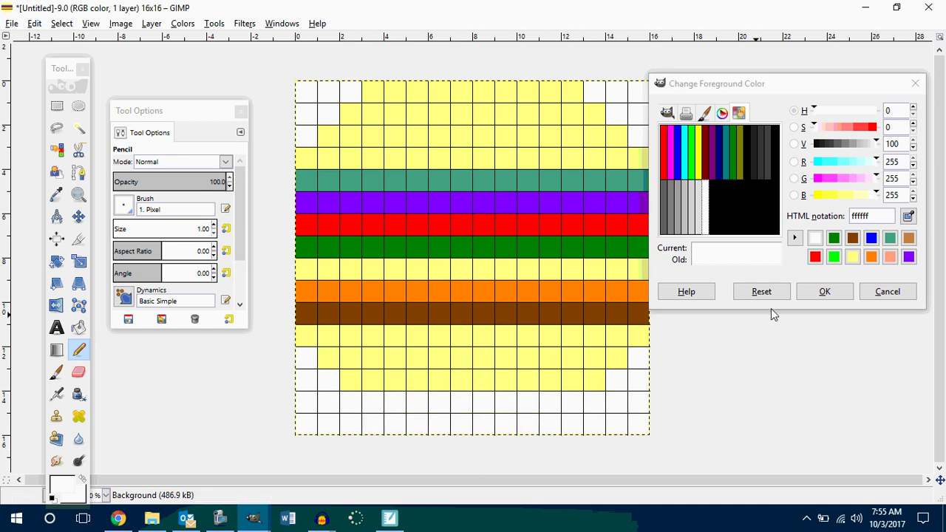
# Set the foreground color to brown 82421f and dot five scattered single-pixel seeds across rows 0 to 2 of the yellow top bun
pyautogui.click(854, 244)
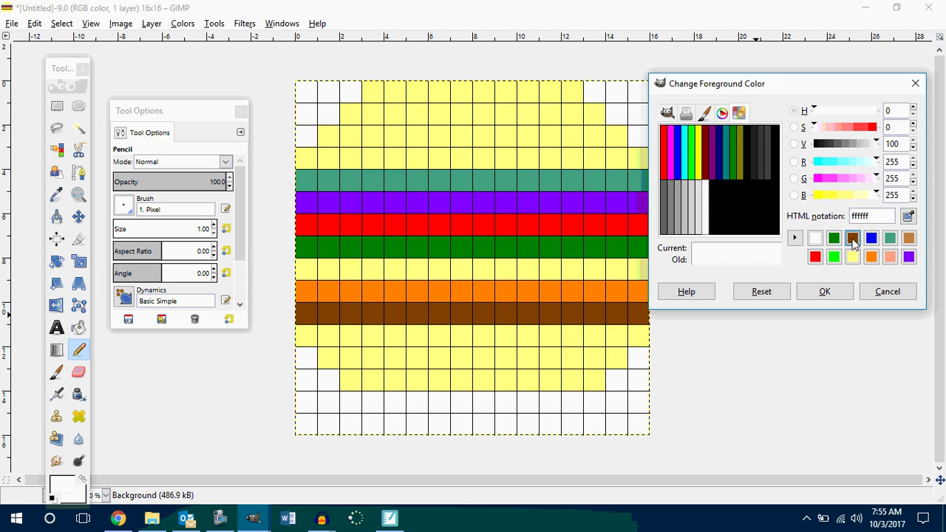
pyautogui.click(394, 115)
pyautogui.click(439, 136)
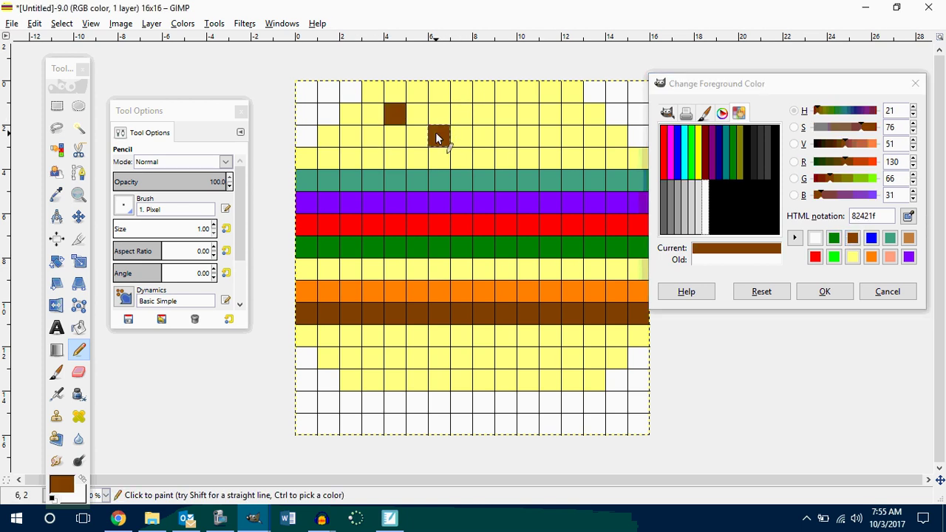
pyautogui.click(483, 92)
pyautogui.click(508, 136)
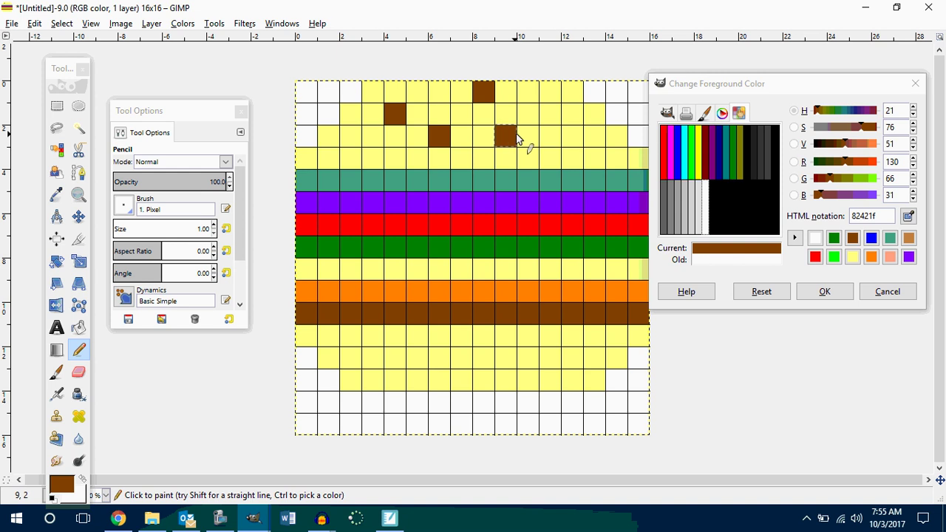
pyautogui.click(572, 143)
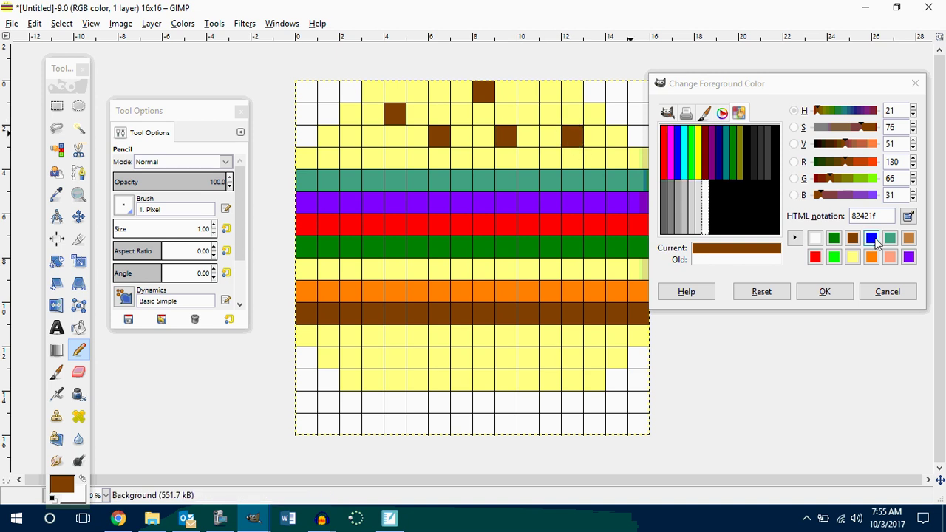
# Set the foreground color to white ffffff and repaint the top bun's five brown seeds with it
pyautogui.click(815, 238)
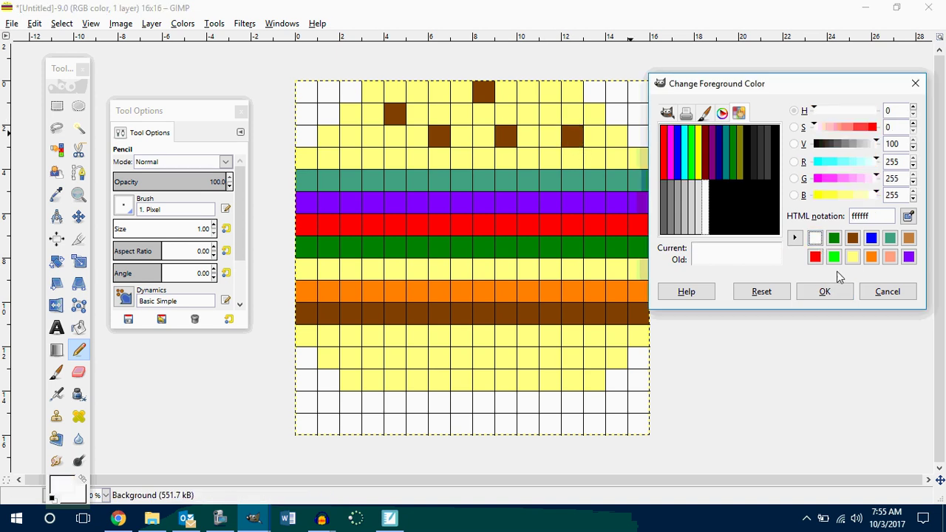
pyautogui.click(825, 292)
pyautogui.click(573, 136)
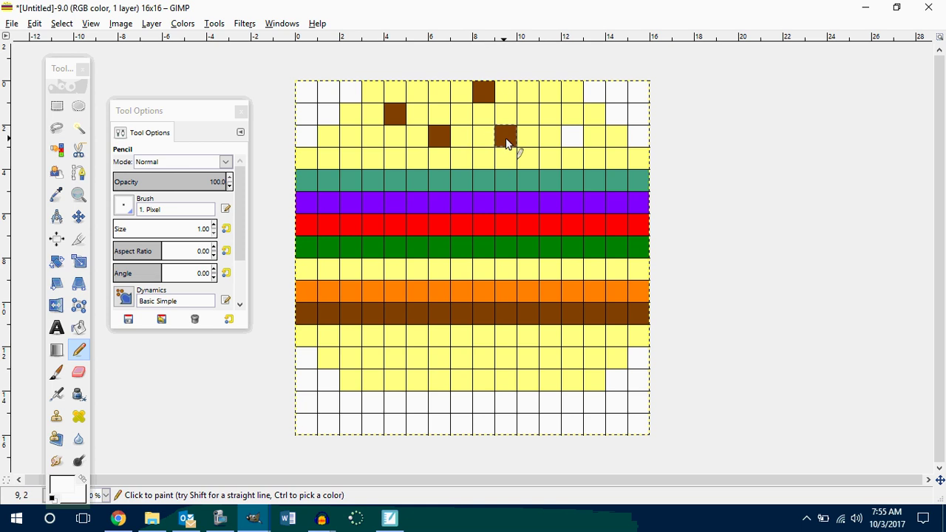
pyautogui.click(506, 137)
pyautogui.click(485, 92)
pyautogui.click(440, 137)
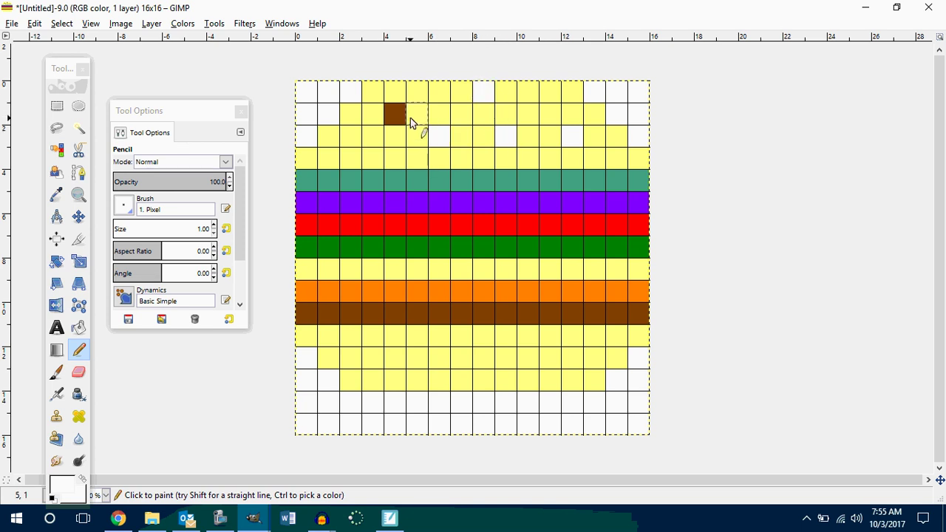
pyautogui.click(395, 114)
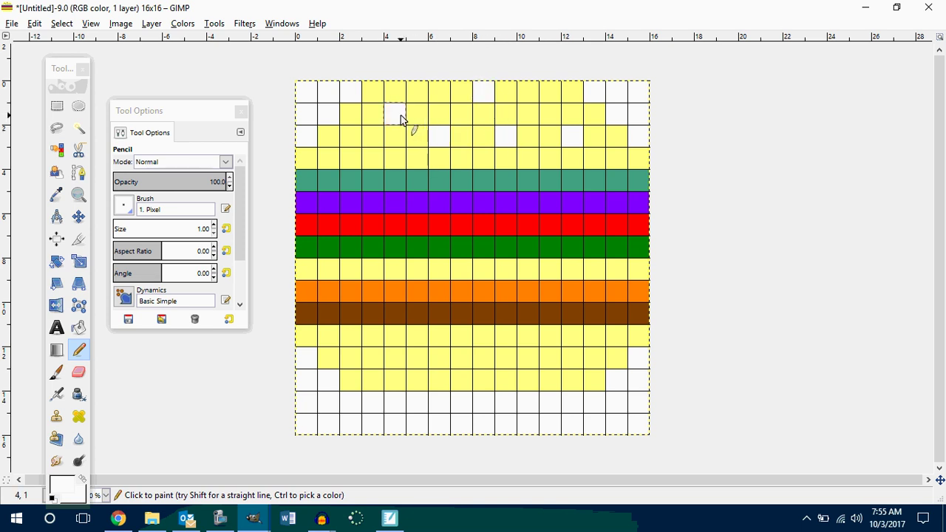
# Pencil four more white seeds on the top bun at 2,2, 4,3, 11,1 and 14,3
pyautogui.click(351, 144)
pyautogui.click(389, 164)
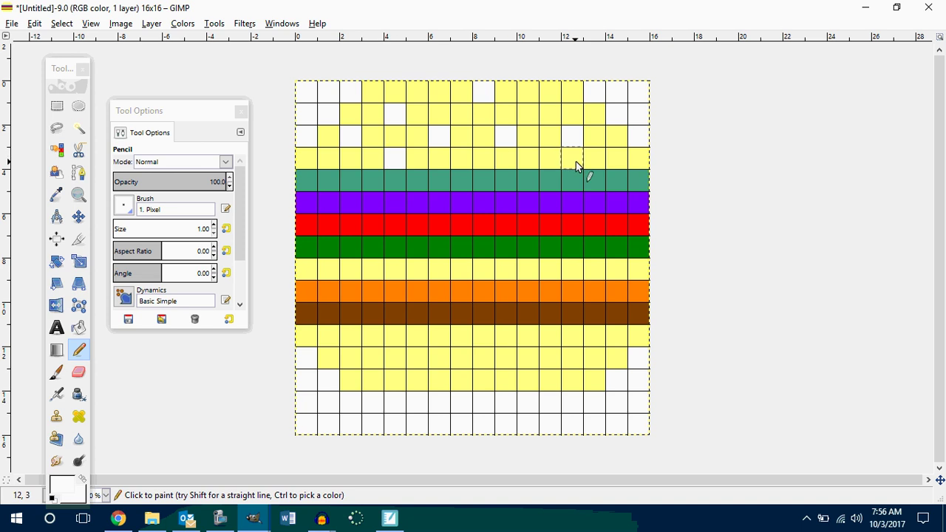
pyautogui.click(554, 118)
pyautogui.click(573, 137)
pyautogui.click(618, 164)
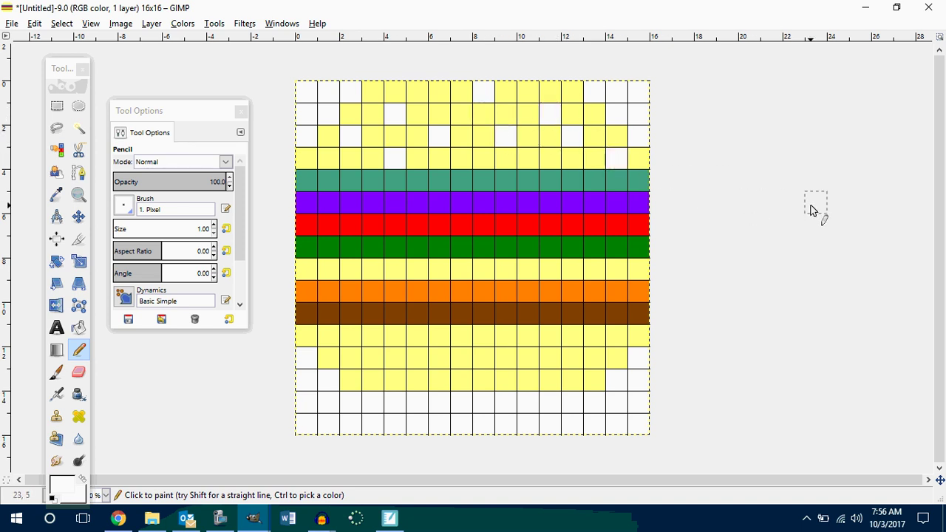
# Open the Layers dialog beside the canvas and add an alpha channel to the Background layer
pyautogui.scroll(-4, 799, 207)
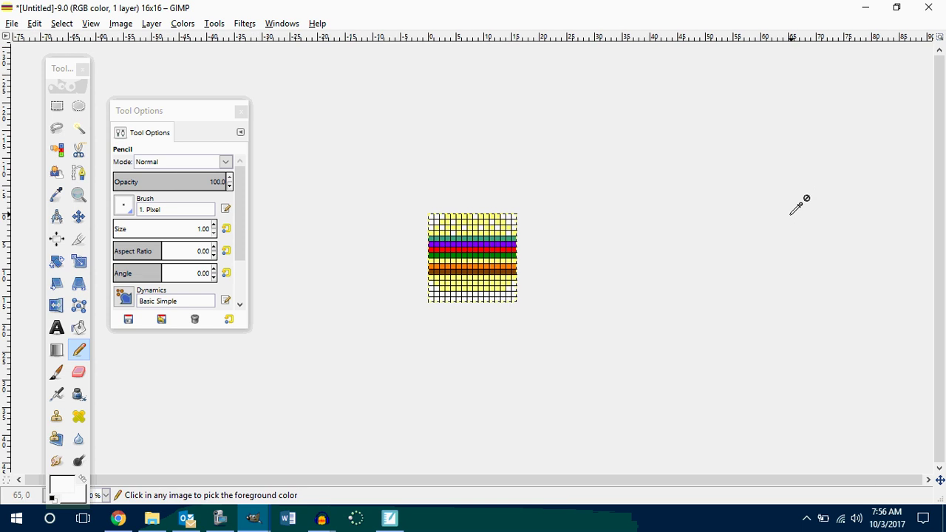
pyautogui.scroll(4, 794, 204)
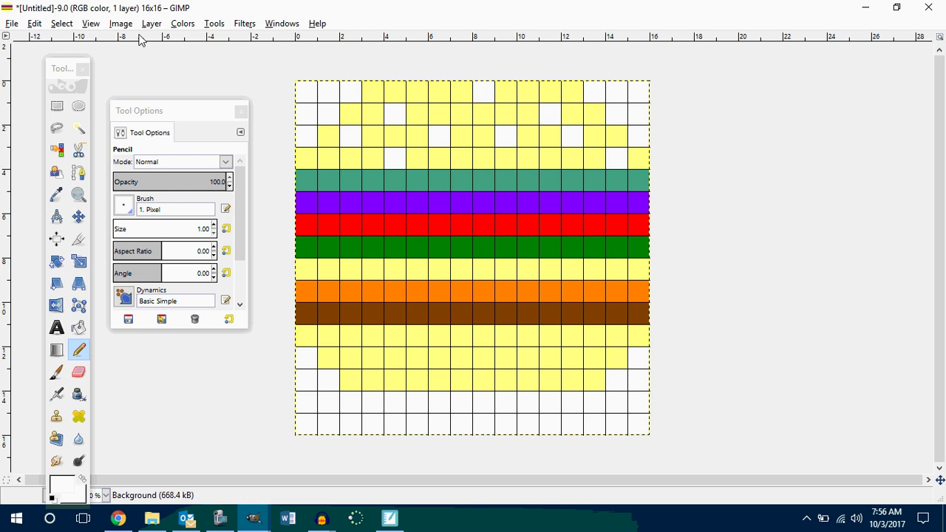
pyautogui.click(272, 26)
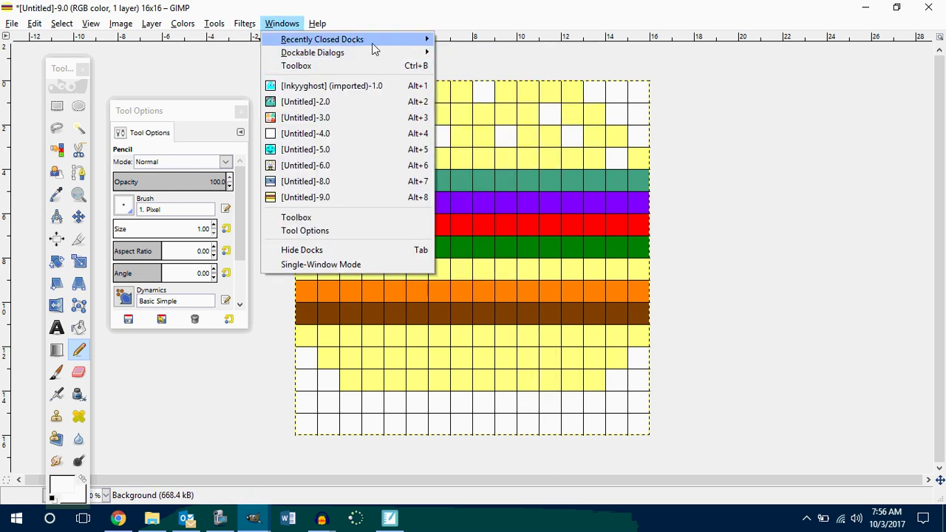
pyautogui.moveTo(326, 50)
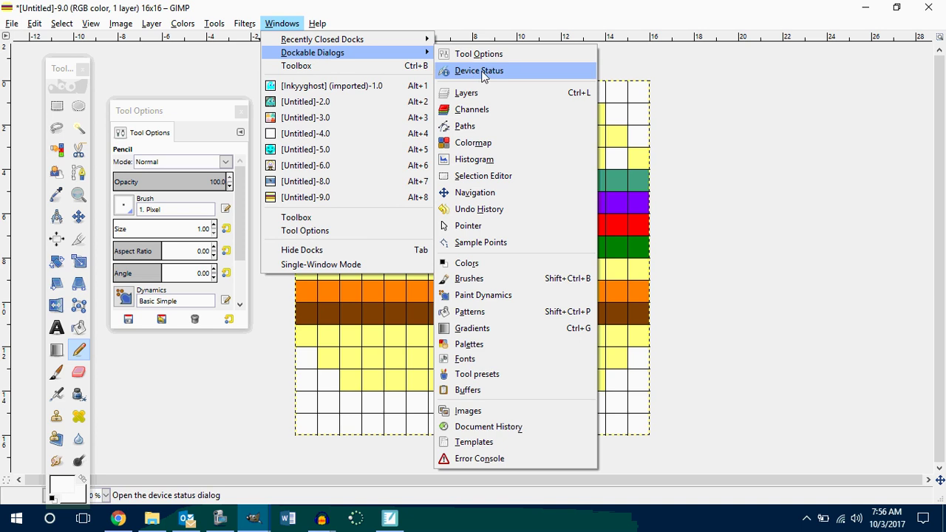
pyautogui.click(498, 95)
pyautogui.moveTo(540, 11); pyautogui.dragTo(831, 39)
pyautogui.rightClick(798, 146)
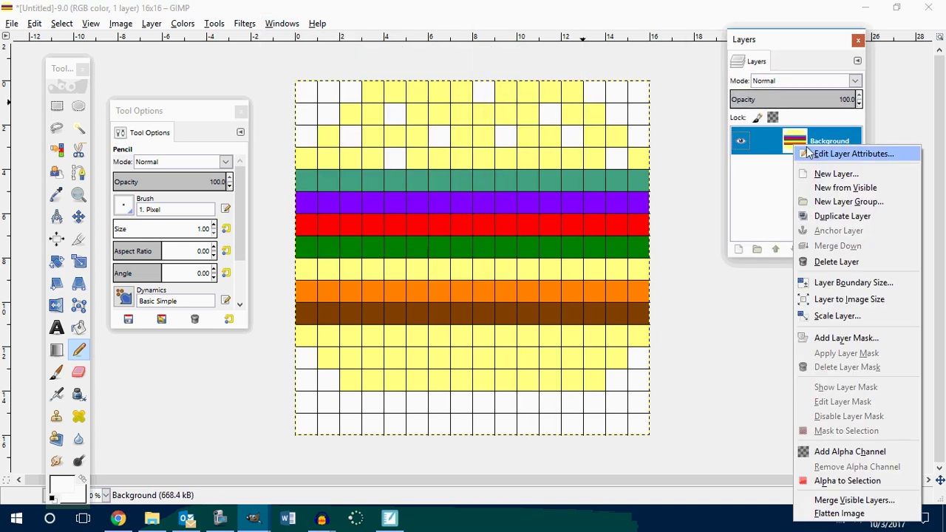
pyautogui.click(872, 451)
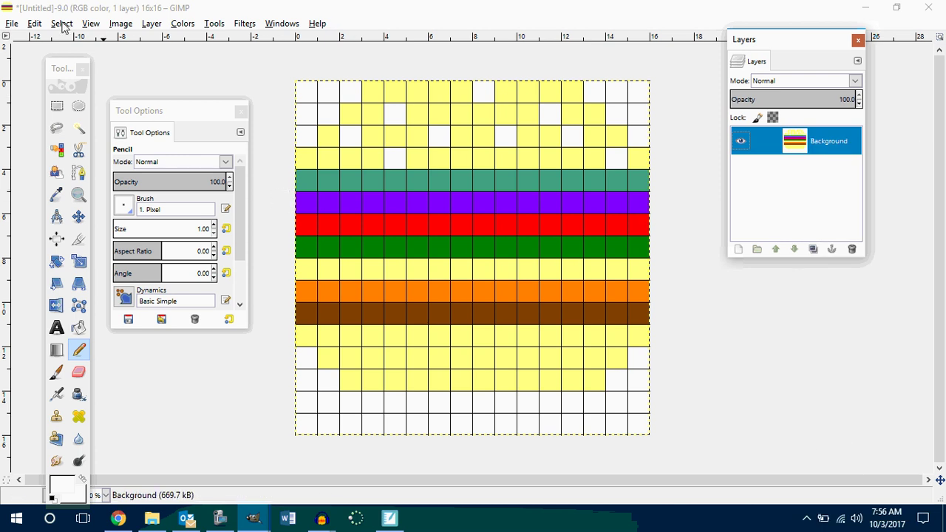
# Select all white pixels by color and delete them to transparency
pyautogui.click(56, 149)
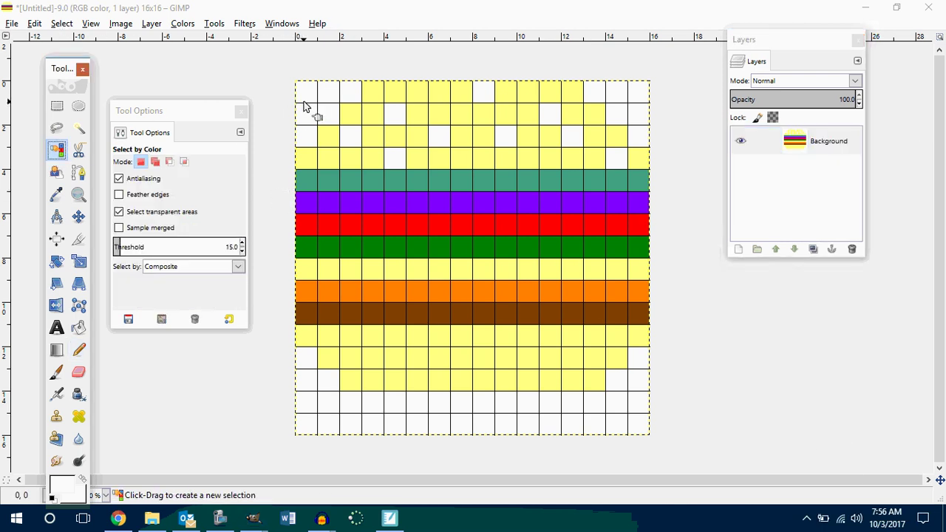
pyautogui.click(308, 105)
pyautogui.press('Delete')
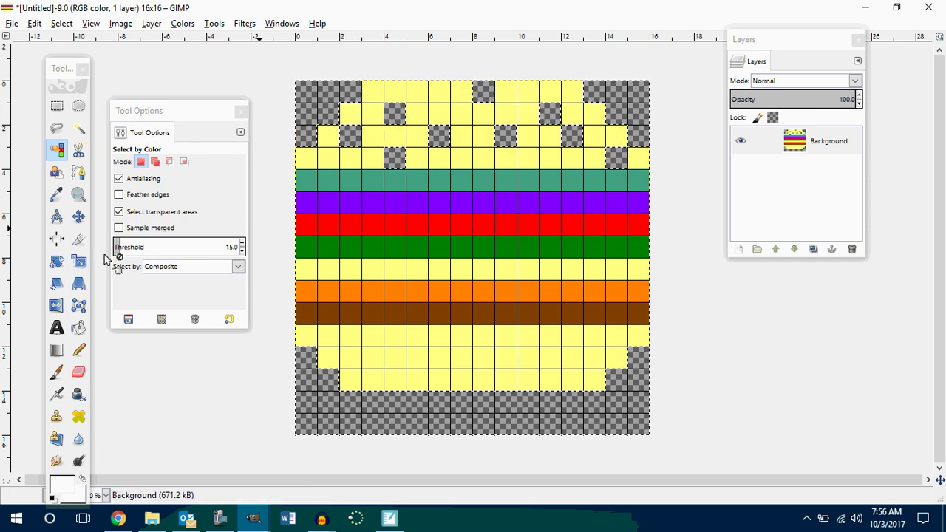
# Keep the foreground color white ffffff and pencil the nine transparent seed pixels on the top bun white again
pyautogui.click(58, 486)
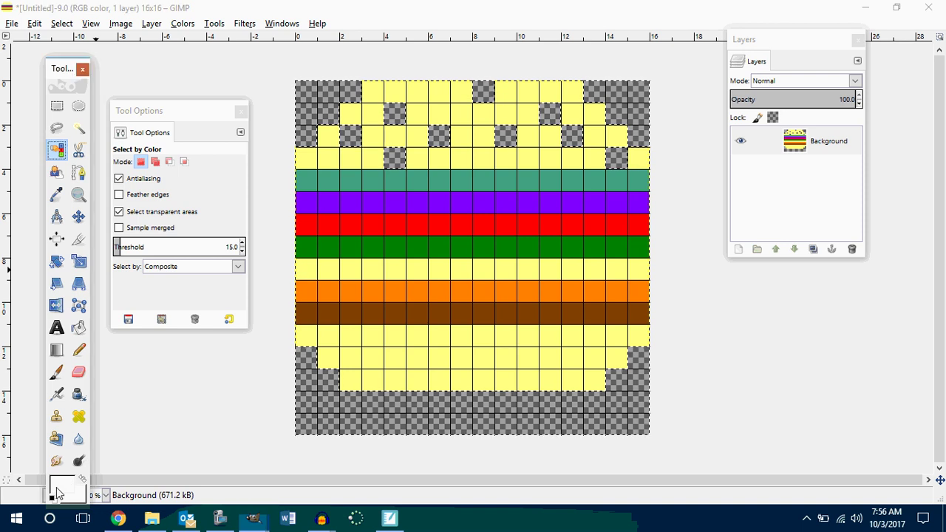
pyautogui.click(815, 237)
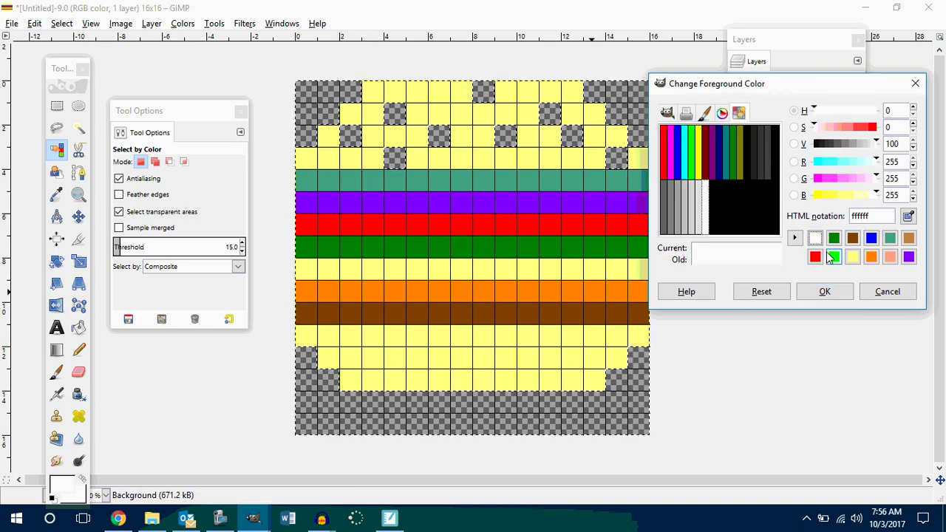
pyautogui.click(825, 293)
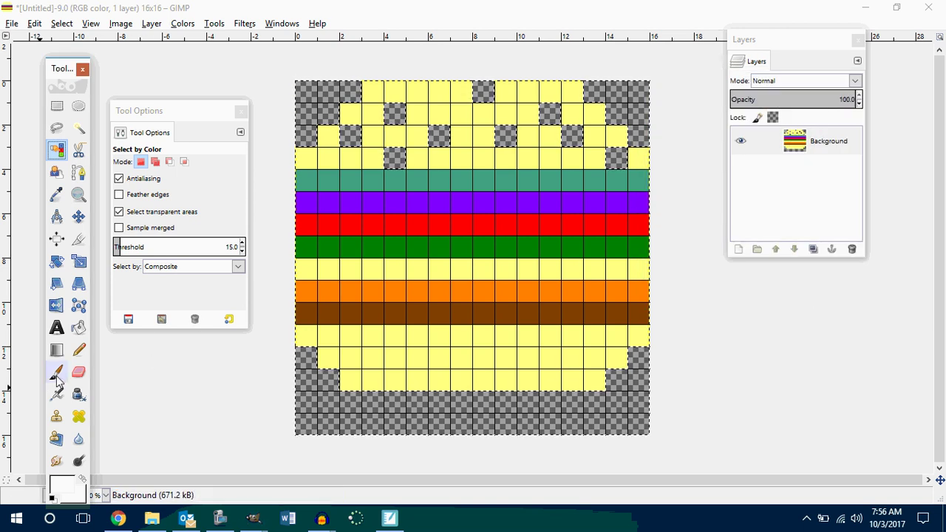
pyautogui.click(79, 348)
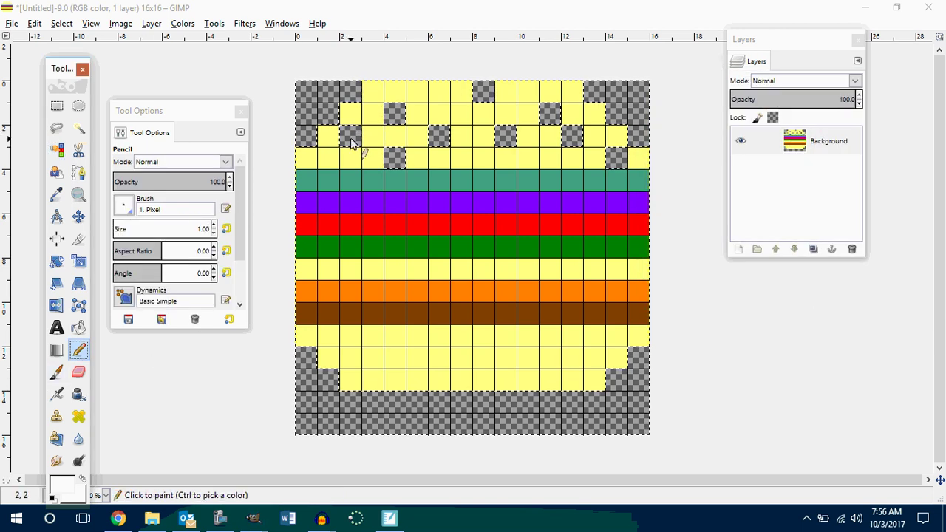
pyautogui.click(353, 143)
pyautogui.click(397, 161)
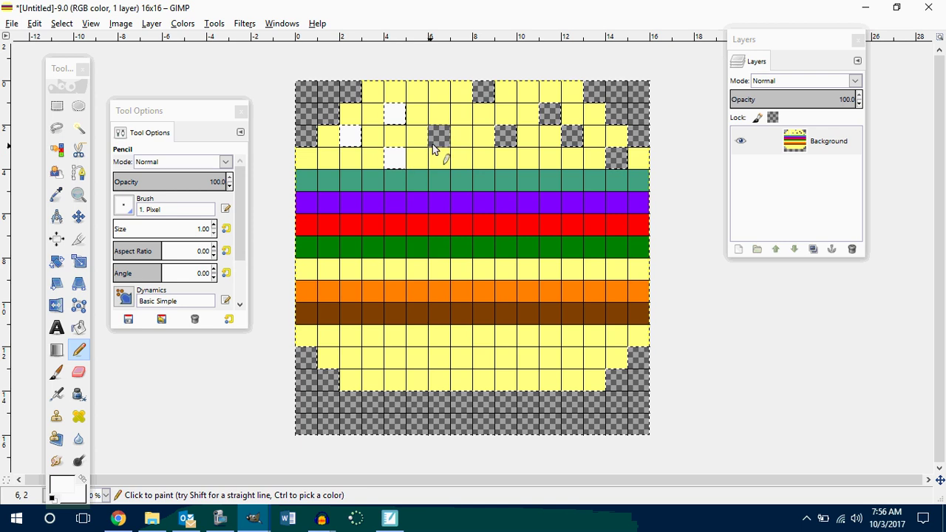
pyautogui.click(575, 143)
pyautogui.click(617, 158)
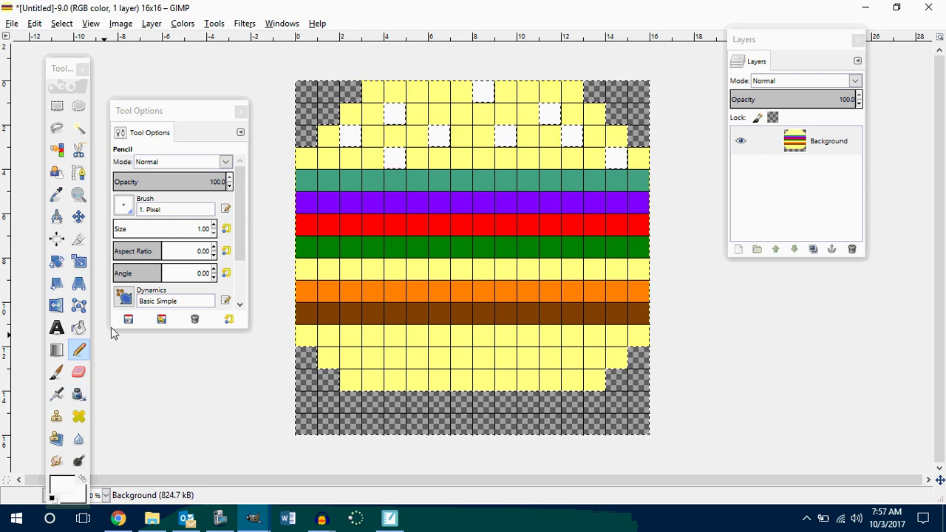
# Set the foreground color to blue 0000ff and pencil two L-shaped feet in rows 14 and 15, spanning columns 3–6 and 9–12
pyautogui.click(80, 352)
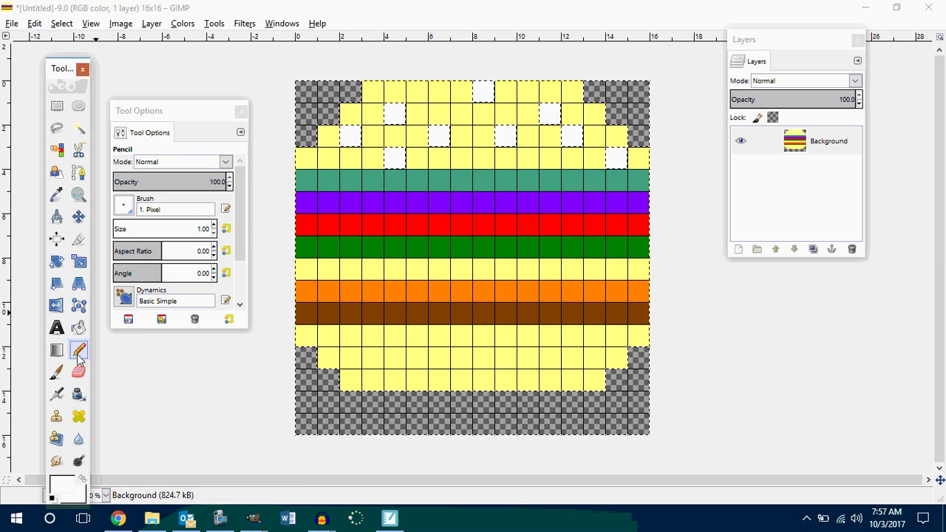
pyautogui.click(61, 488)
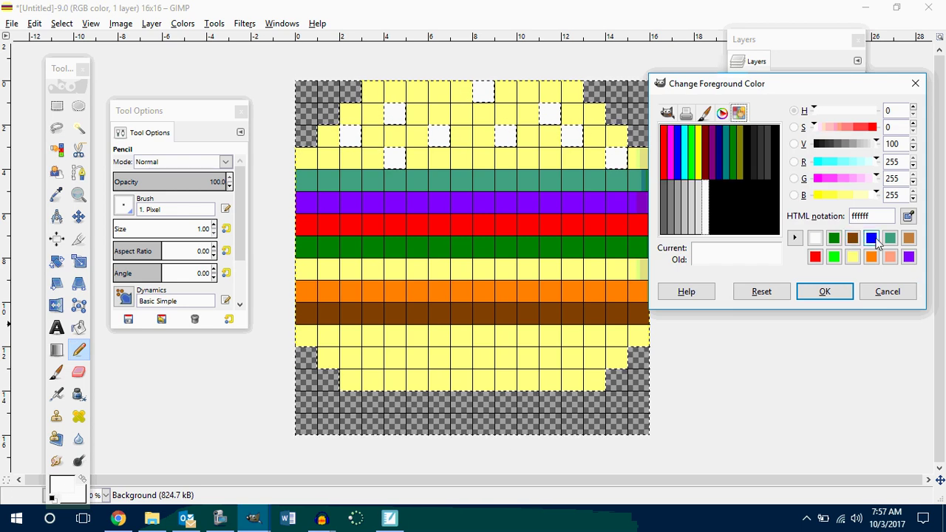
pyautogui.click(873, 240)
pyautogui.click(381, 427)
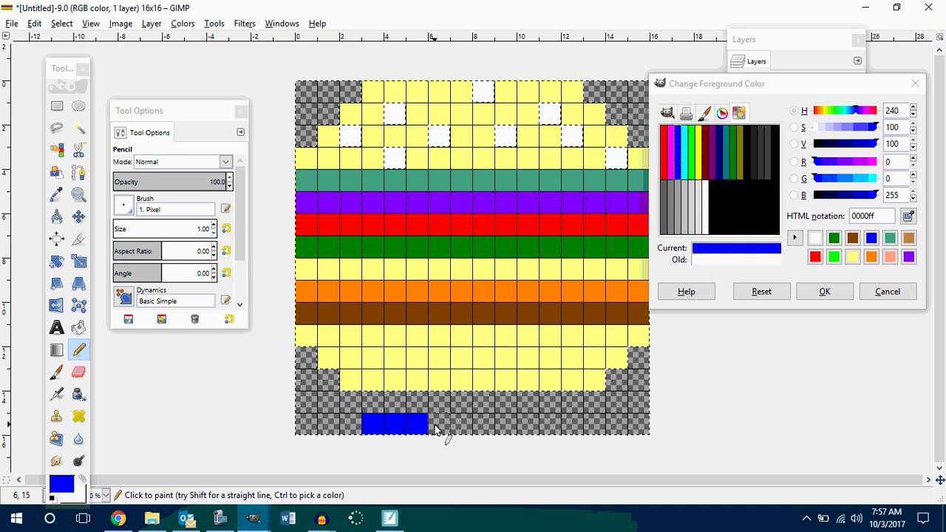
pyautogui.moveTo(439, 430); pyautogui.dragTo(442, 405)
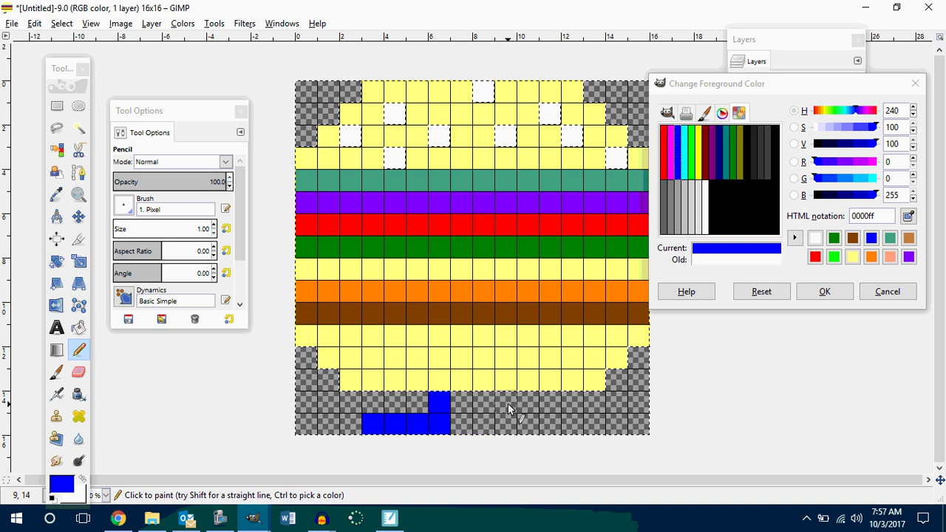
pyautogui.moveTo(513, 404)
pyautogui.mouseDown()
pyautogui.moveTo(518, 431)
pyautogui.moveTo(582, 433)
pyautogui.mouseUp()
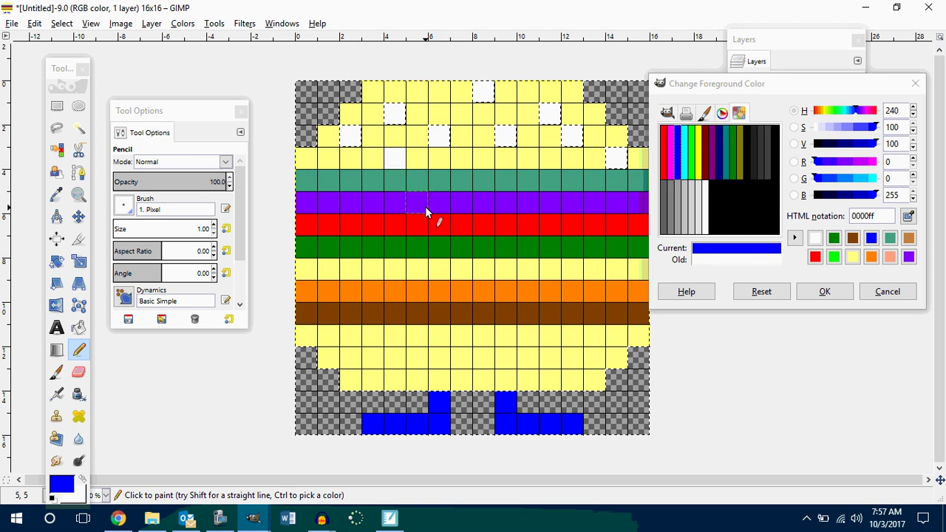
pyautogui.click(843, 292)
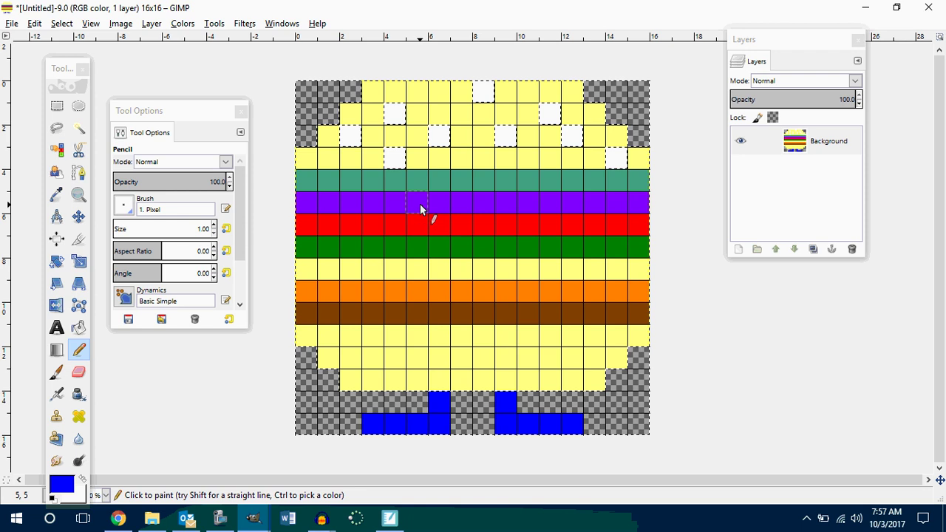
pyautogui.click(61, 489)
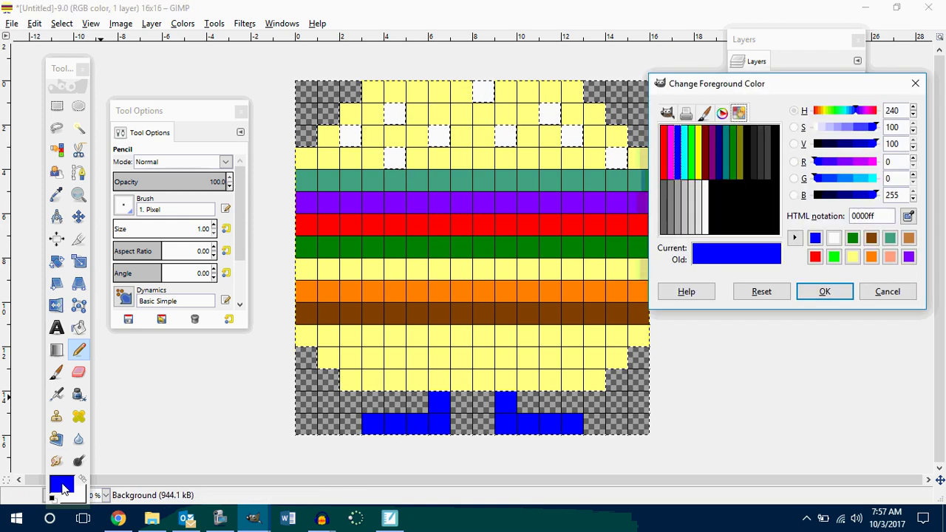
pyautogui.click(847, 295)
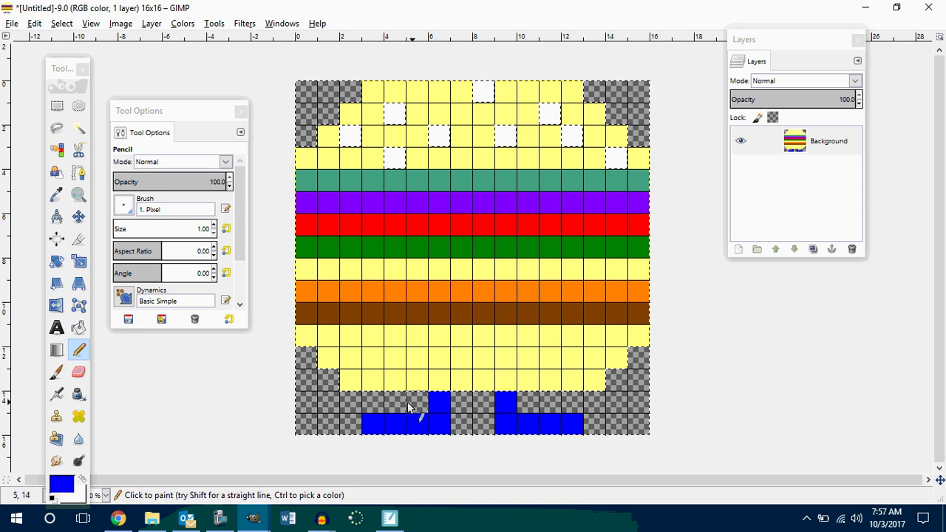
pyautogui.click(329, 403)
pyautogui.click(329, 425)
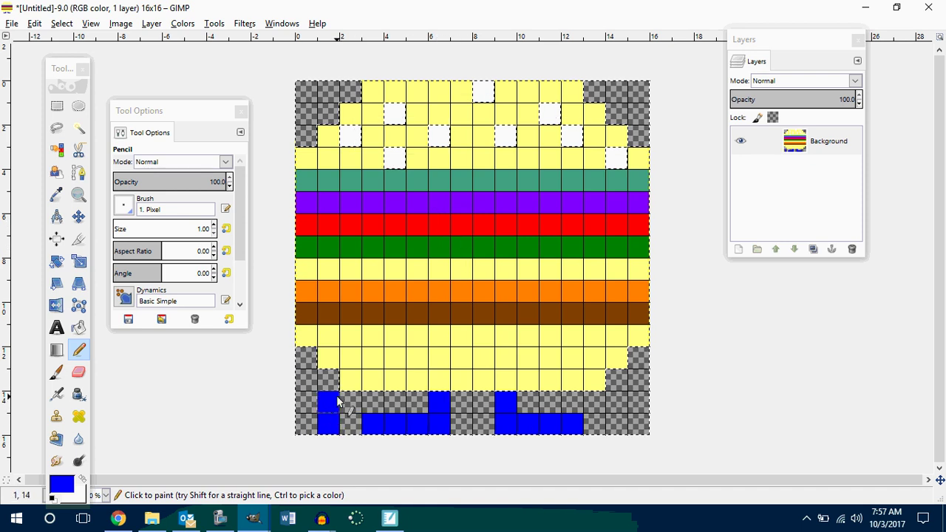
pyautogui.hotkey('ctrl', 'z')
pyautogui.hotkey('ctrl', 'z')
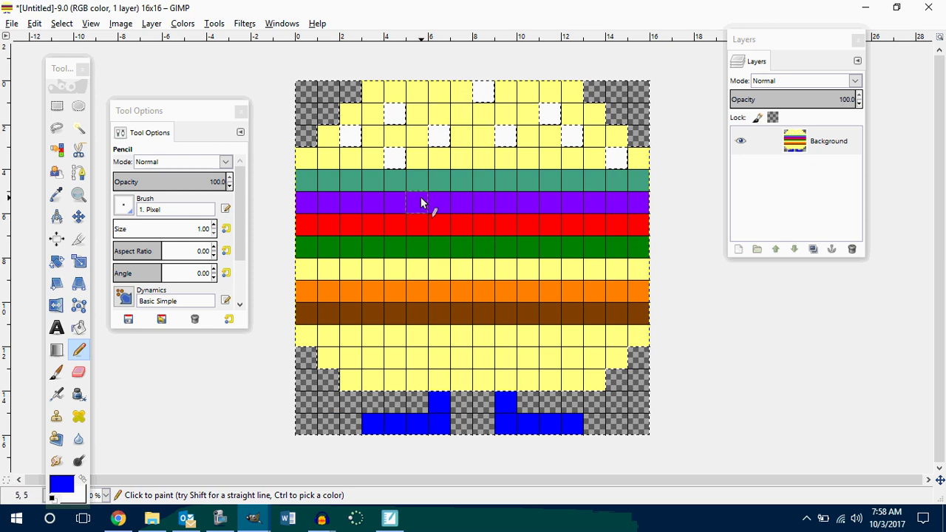
# Select an ellipse over columns 4–6 in the purple and red rows 5–6 and paint it blue with the Paintbrush
pyautogui.click(78, 105)
pyautogui.moveTo(401, 194); pyautogui.dragTo(447, 241)
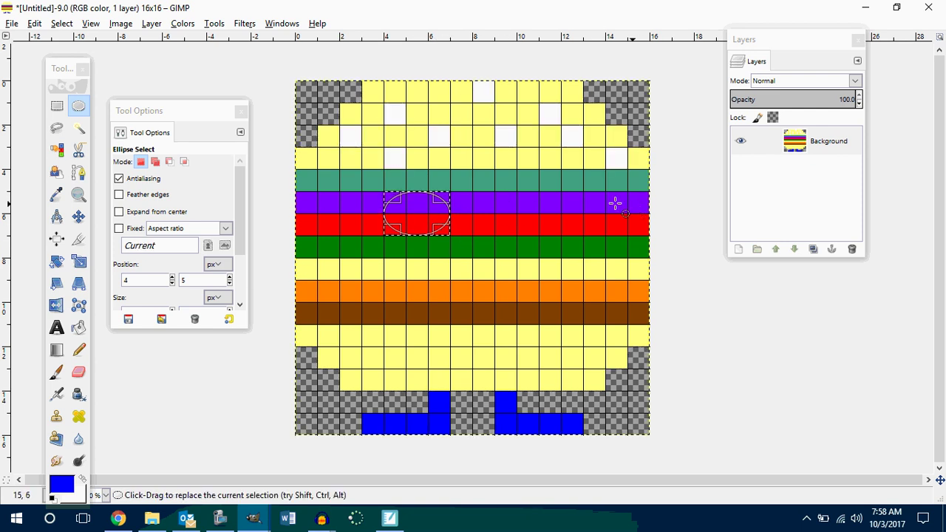
pyautogui.click(79, 349)
pyautogui.click(57, 372)
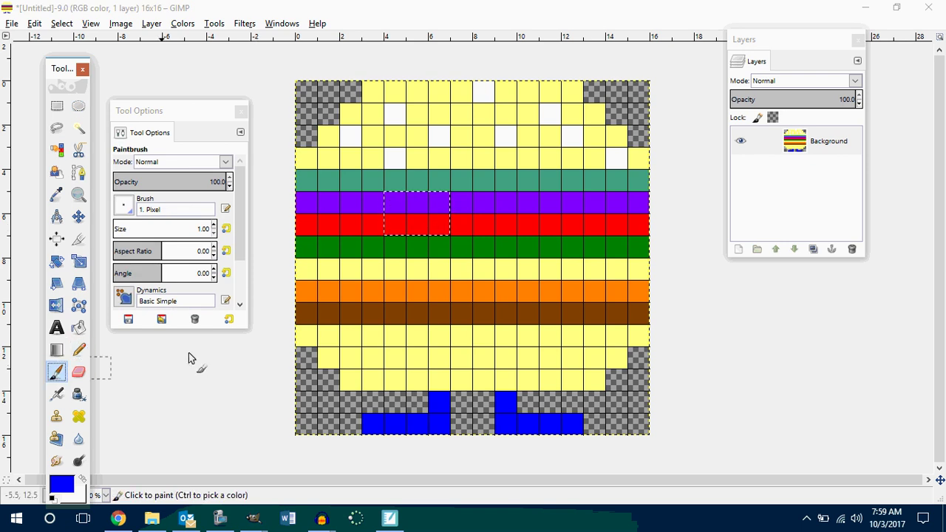
pyautogui.moveTo(403, 221); pyautogui.dragTo(422, 210)
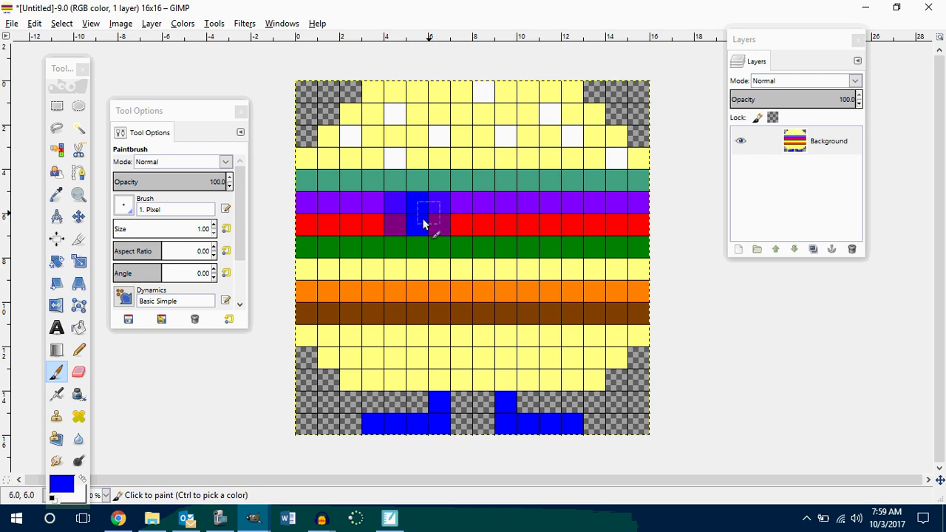
pyautogui.click(428, 211)
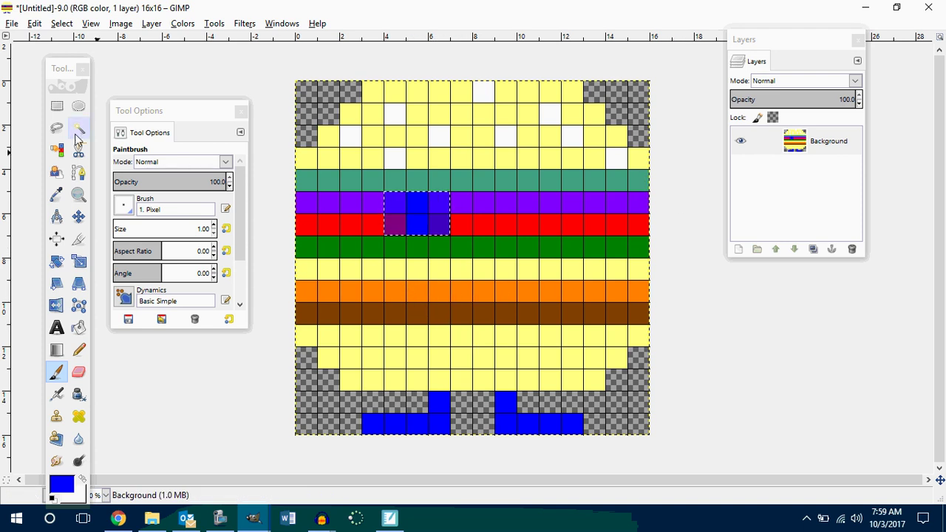
pyautogui.click(79, 108)
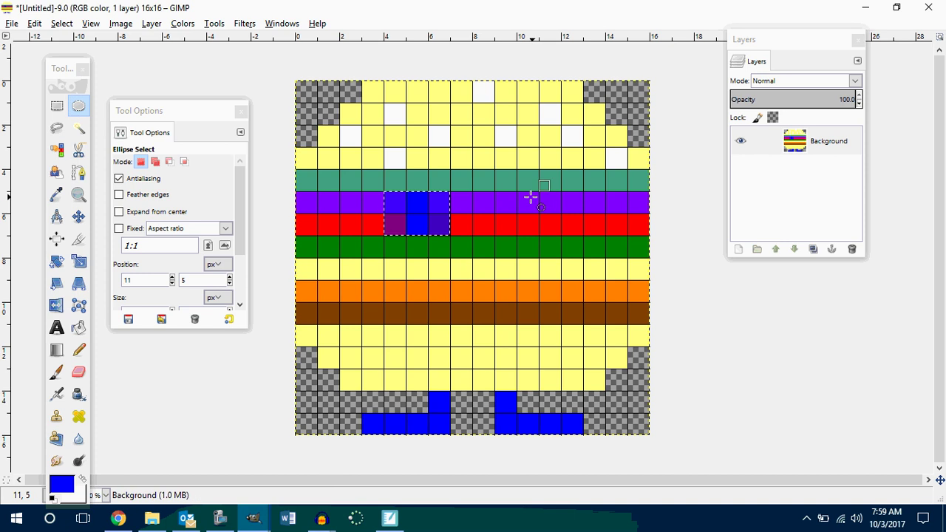
pyautogui.moveTo(529, 197); pyautogui.dragTo(475, 237)
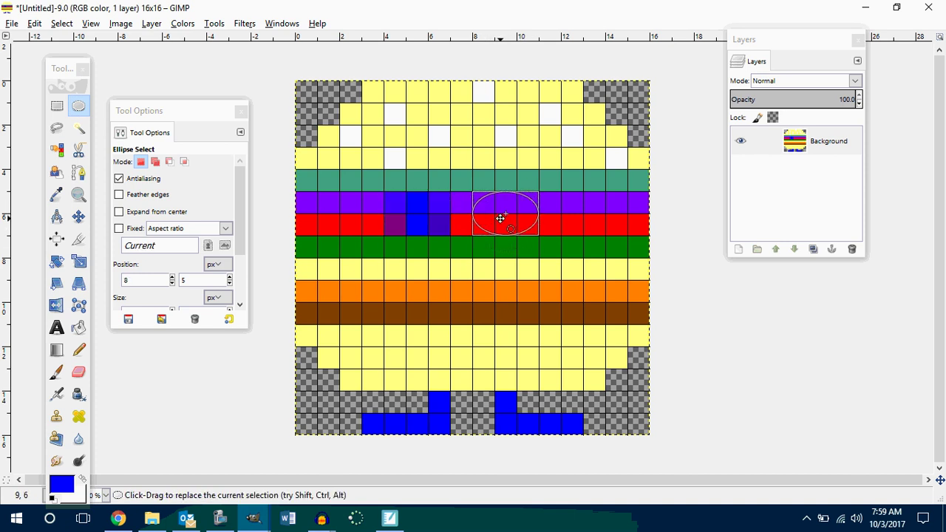
pyautogui.click(79, 330)
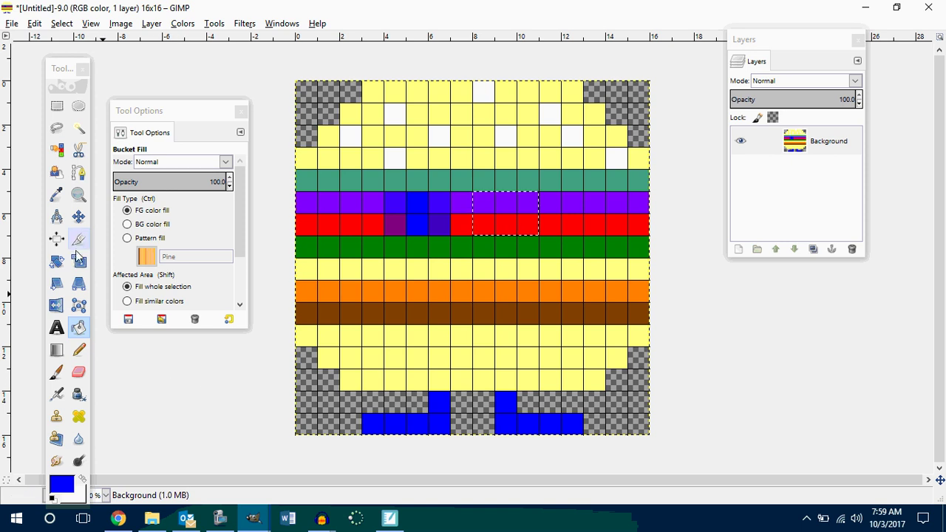
# Select an ellipse over columns 9–11 in the purple and red rows 5–6 and pencil it blue 0000ff as the second eye
pyautogui.click(78, 107)
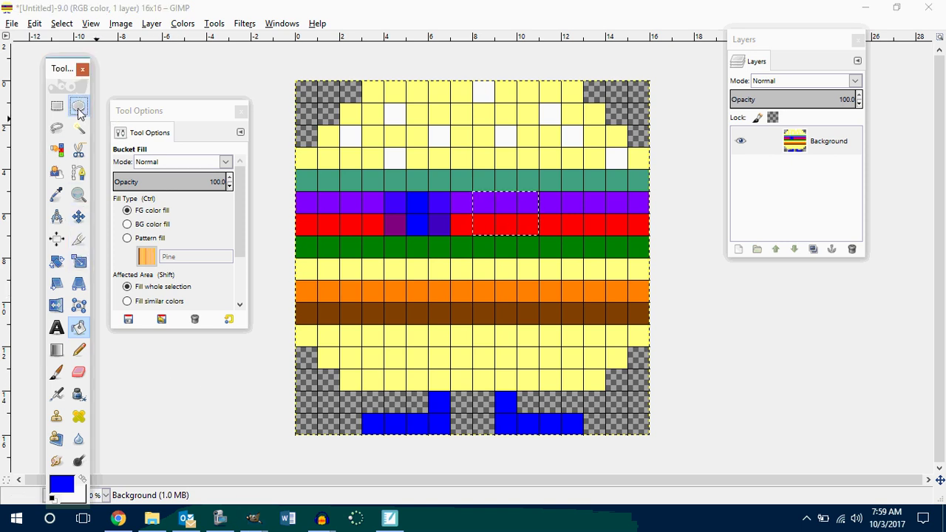
pyautogui.click(80, 107)
pyautogui.moveTo(502, 192); pyautogui.dragTo(566, 234)
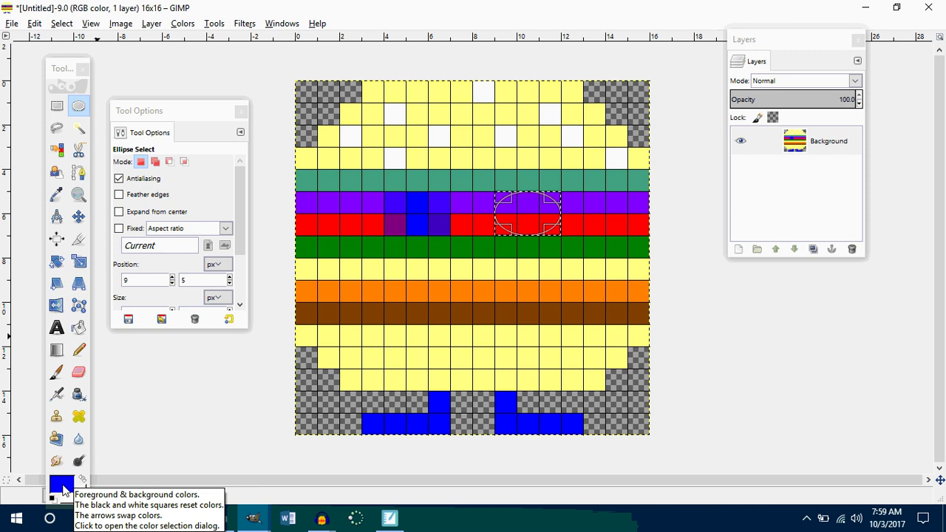
pyautogui.click(62, 484)
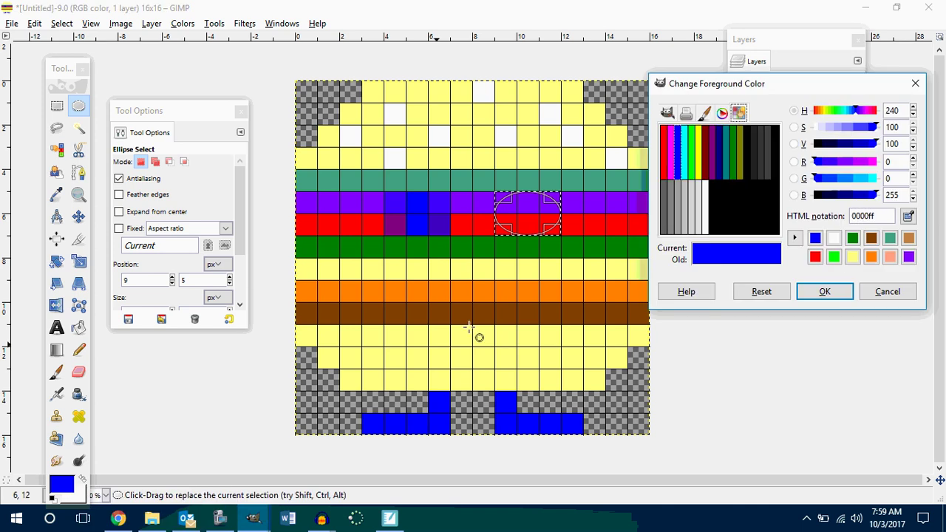
pyautogui.click(822, 293)
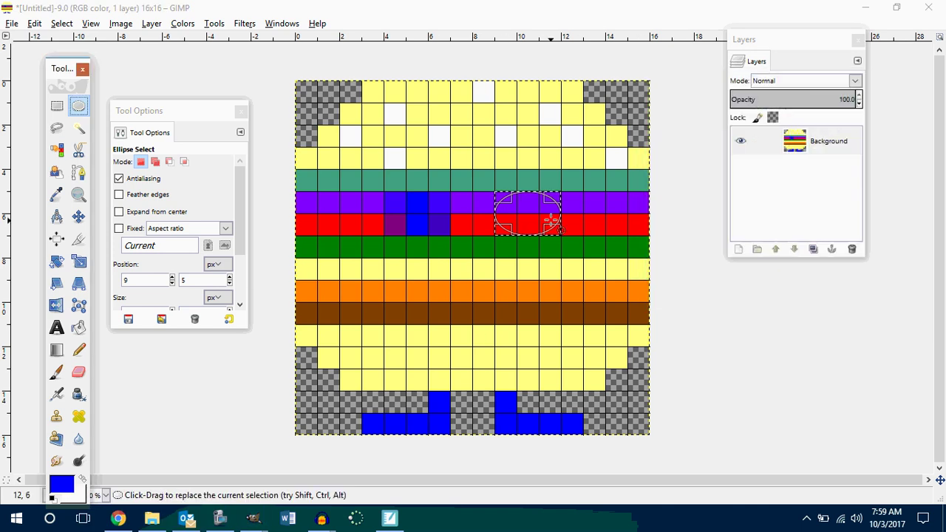
pyautogui.click(79, 329)
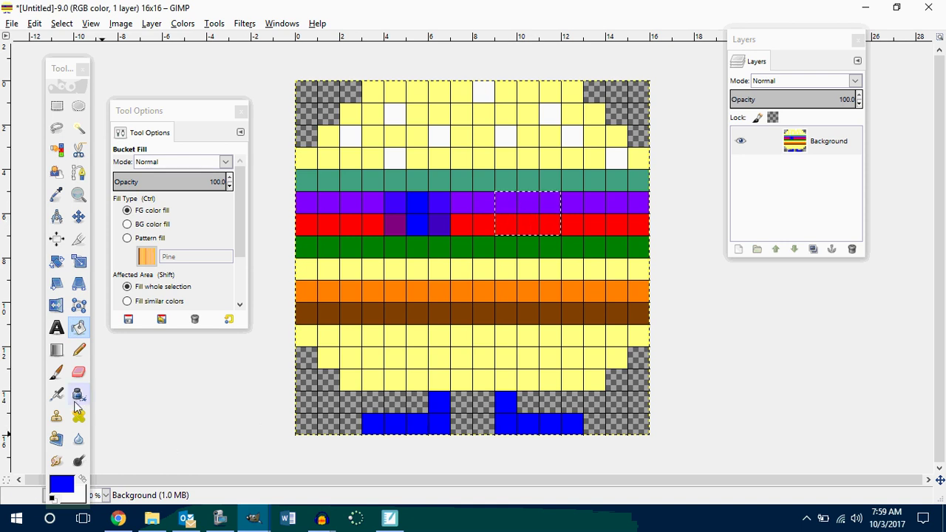
pyautogui.click(79, 349)
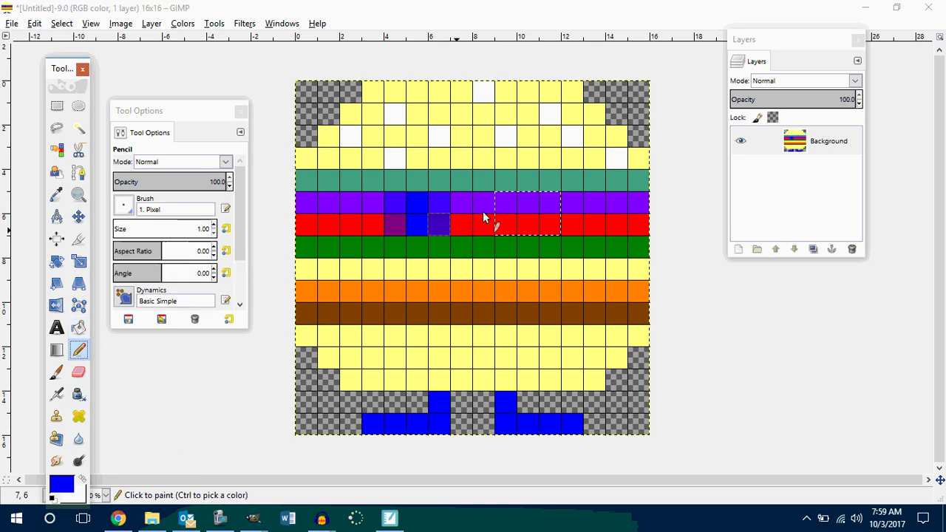
pyautogui.moveTo(508, 209)
pyautogui.mouseDown()
pyautogui.moveTo(546, 203)
pyautogui.moveTo(555, 233)
pyautogui.moveTo(530, 233)
pyautogui.mouseUp()
pyautogui.click(515, 230)
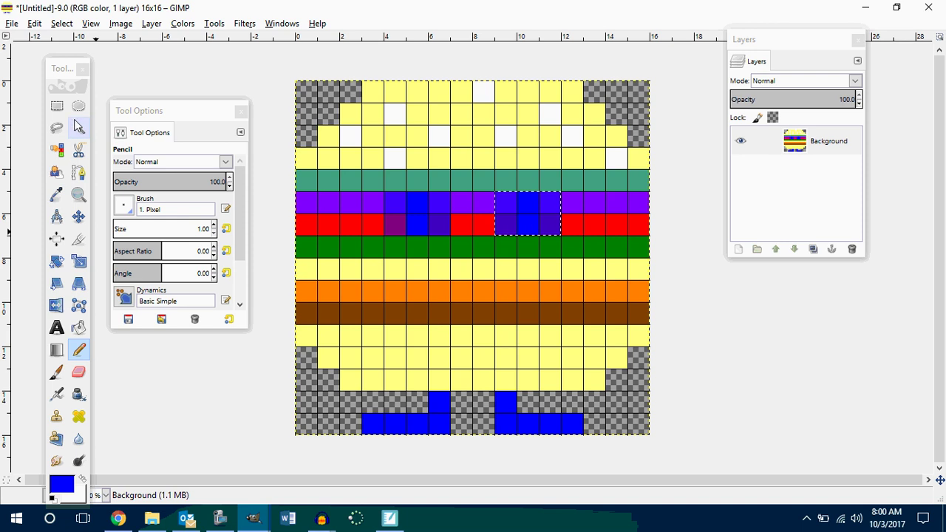
# Select columns 3–12 in rows 8–11 and pencil a blue frown: row 9 columns 5–10, row 10 columns 4 and 11, row 11 columns 3 and 12
pyautogui.click(79, 350)
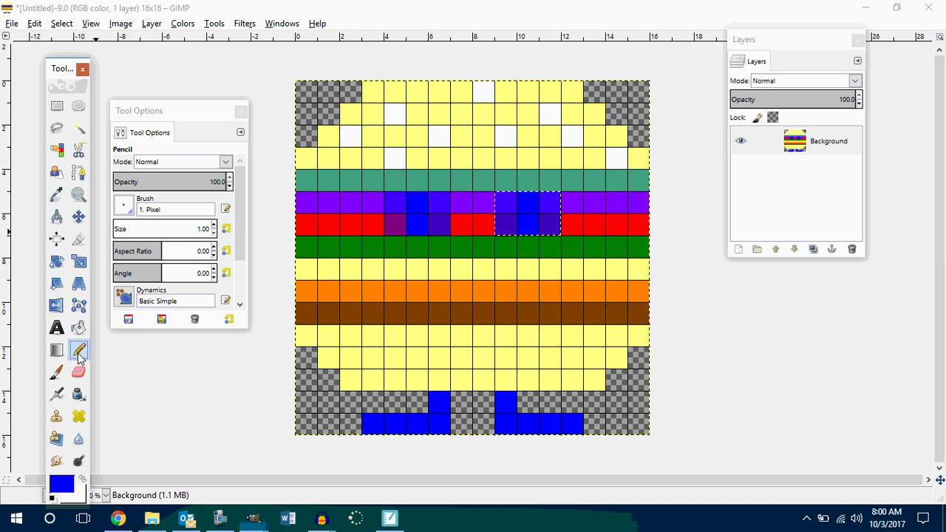
pyautogui.click(396, 298)
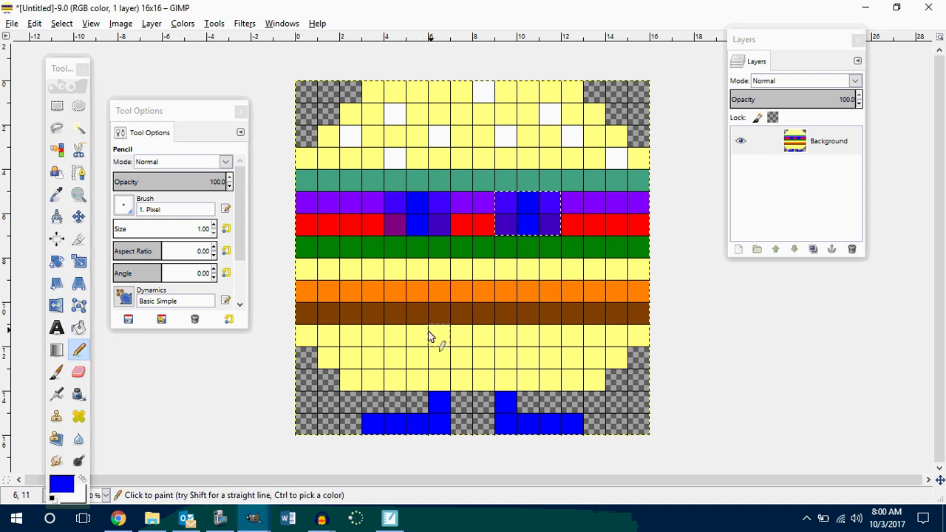
pyautogui.click(57, 106)
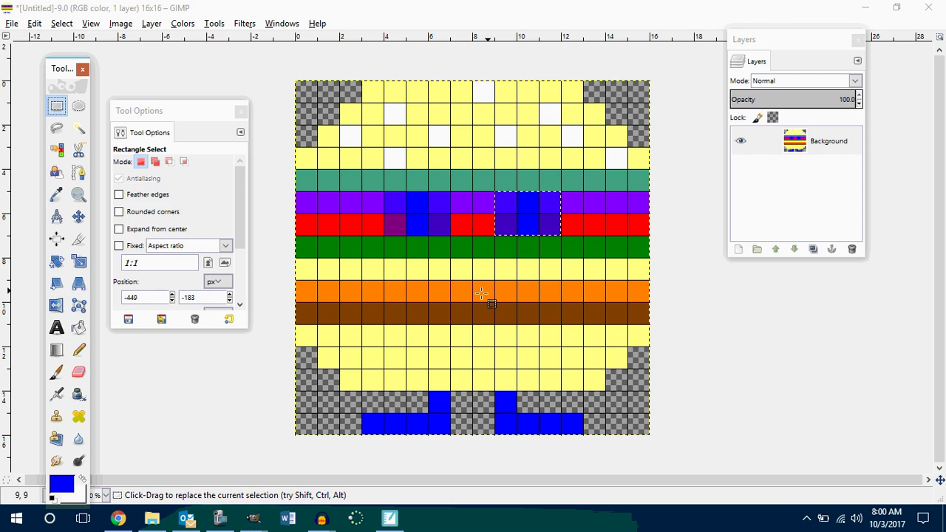
pyautogui.click(368, 269)
pyautogui.moveTo(409, 266); pyautogui.dragTo(595, 357)
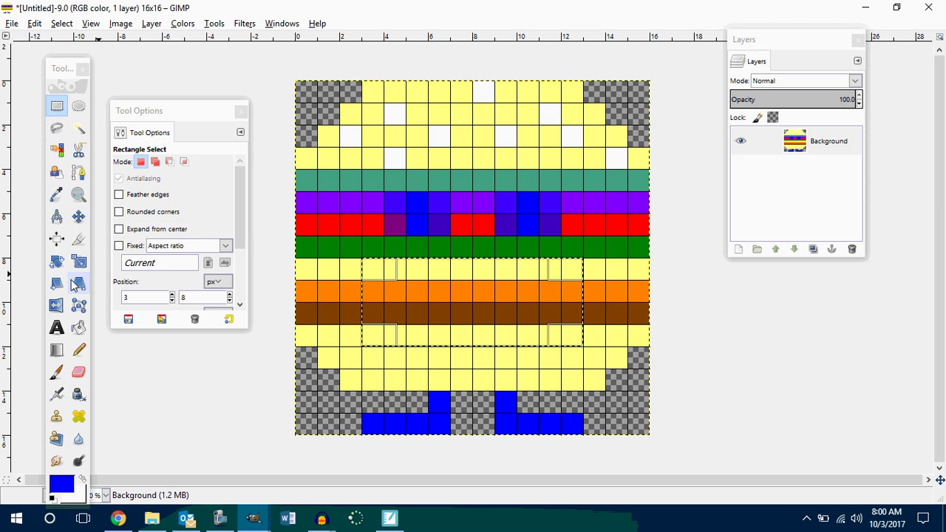
pyautogui.click(79, 350)
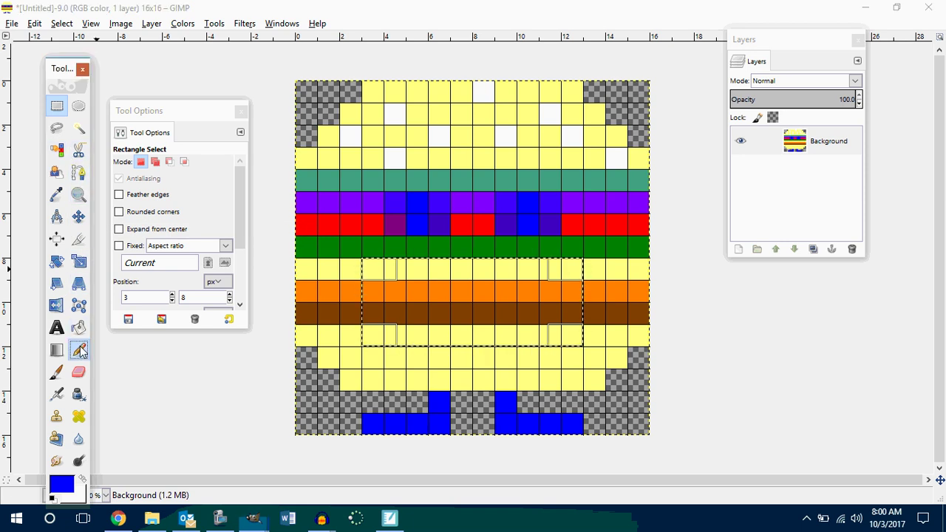
pyautogui.click(377, 338)
pyautogui.click(395, 315)
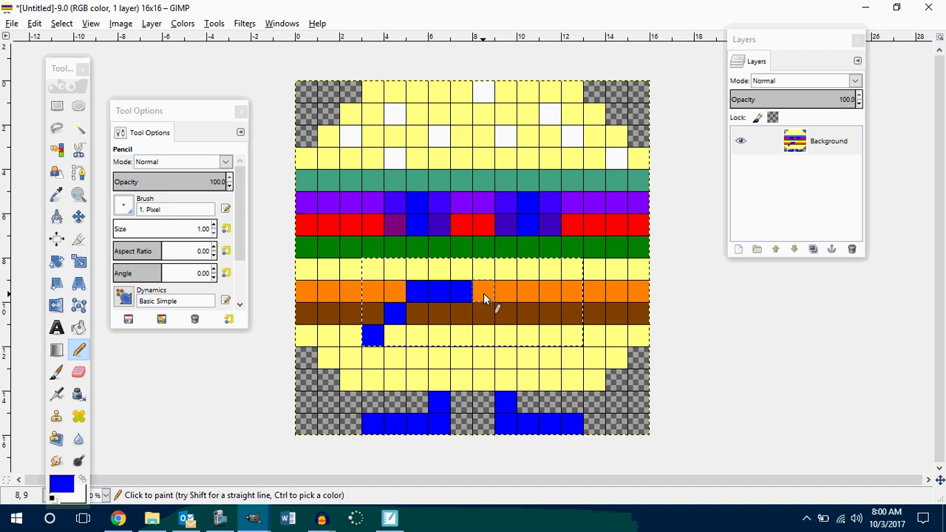
pyautogui.click(530, 295)
pyautogui.click(551, 318)
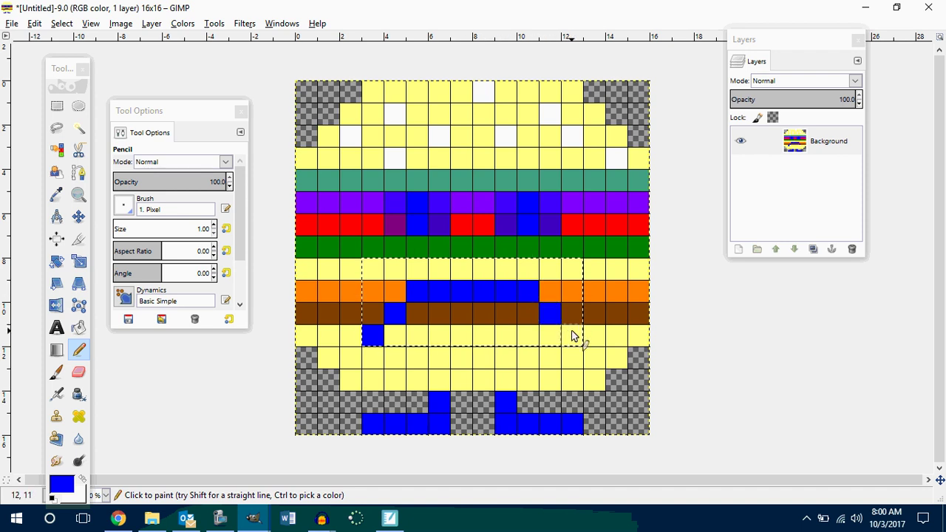
pyautogui.click(573, 336)
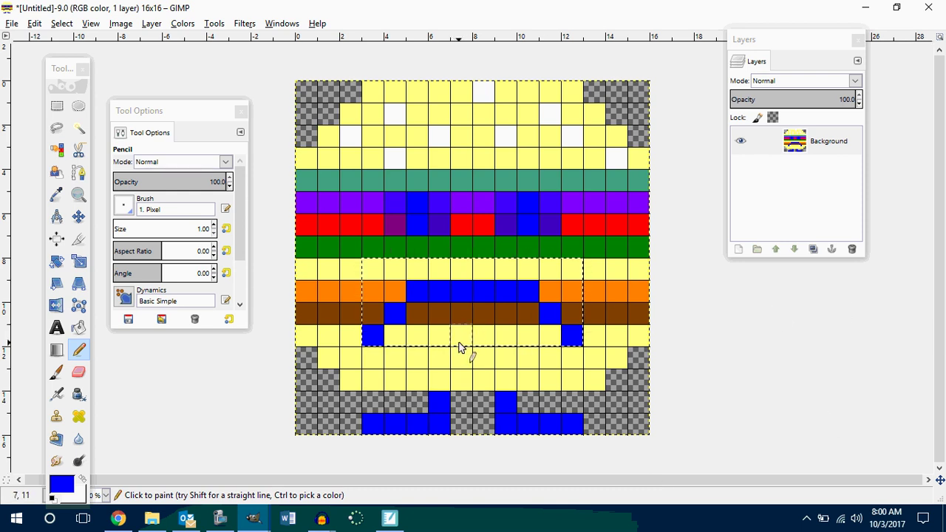
pyautogui.scroll(-4, 682, 218)
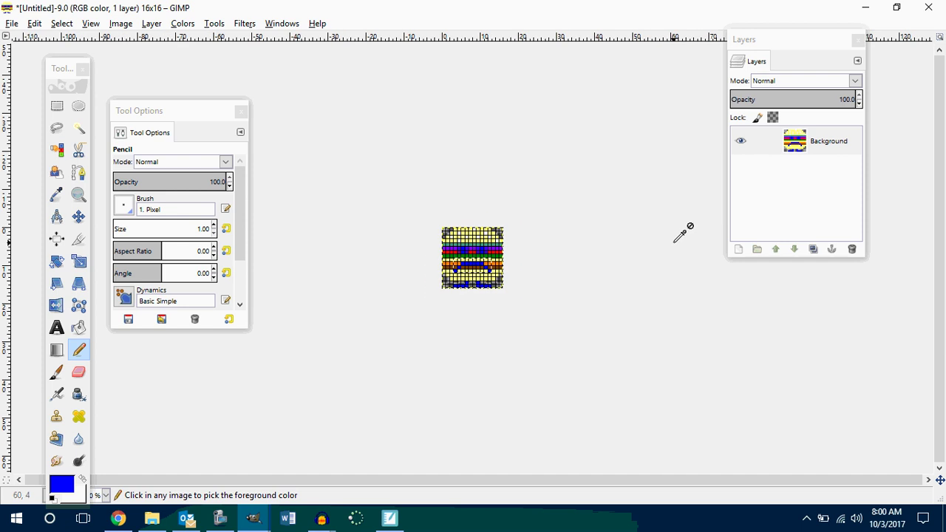
pyautogui.scroll(1, 679, 231)
pyautogui.scroll(3, 666, 241)
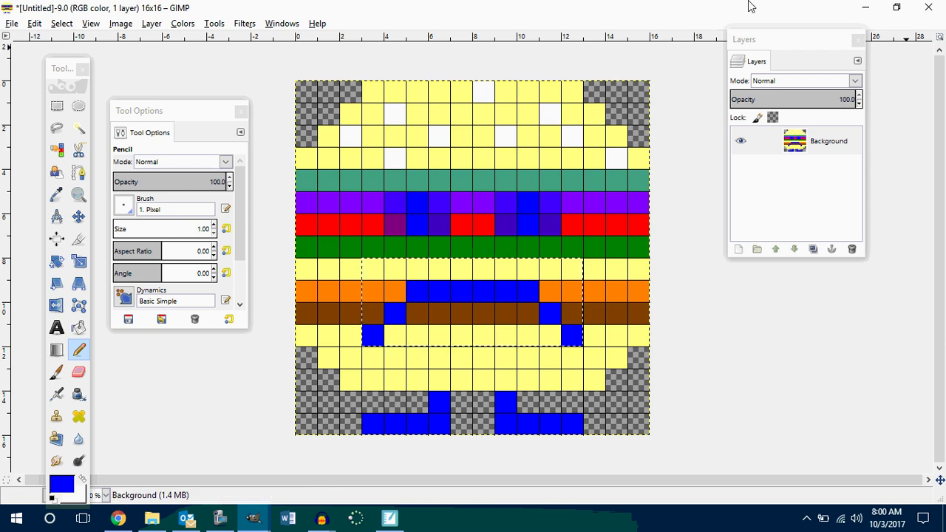
# Resize the canvas to 32 px wide by 16 px high at offset 0, 0, resizing all layers with it
pyautogui.moveTo(793, 42); pyautogui.dragTo(854, 58)
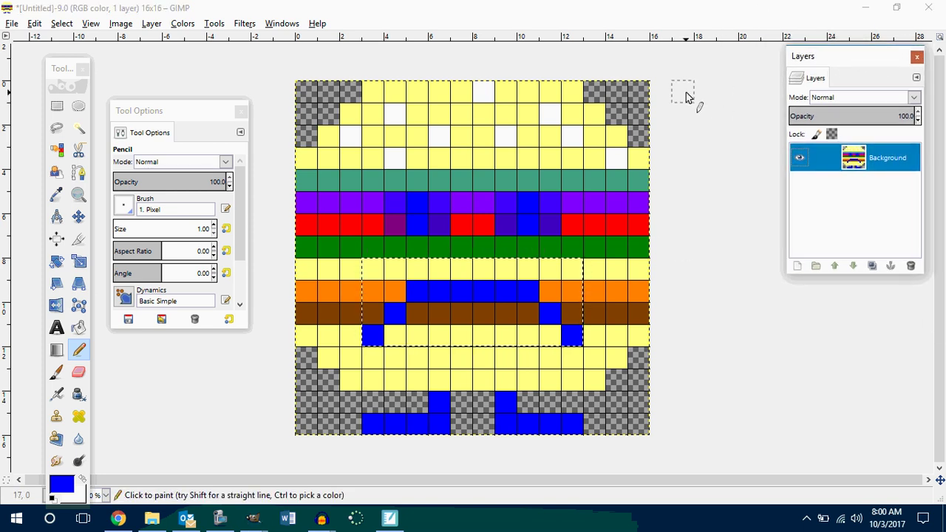
pyautogui.click(121, 24)
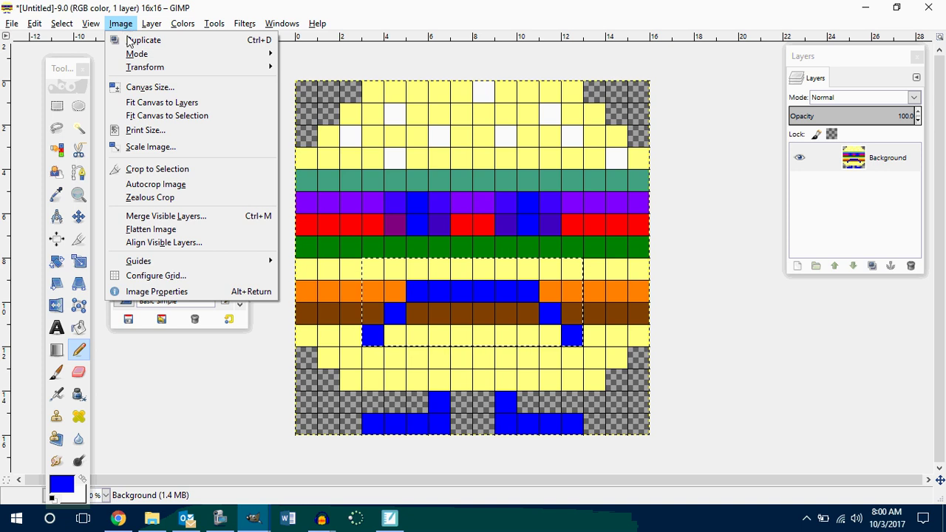
pyautogui.click(151, 88)
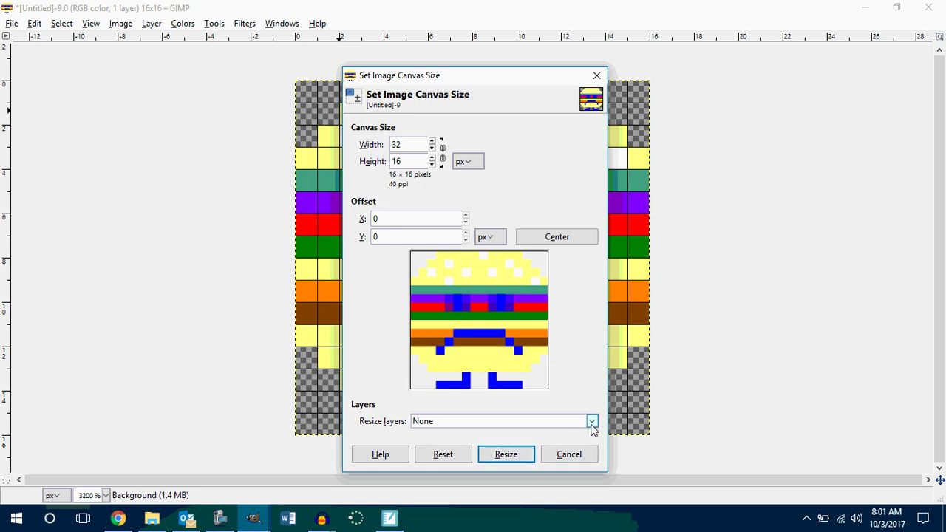
pyautogui.scroll(-3, 593, 422)
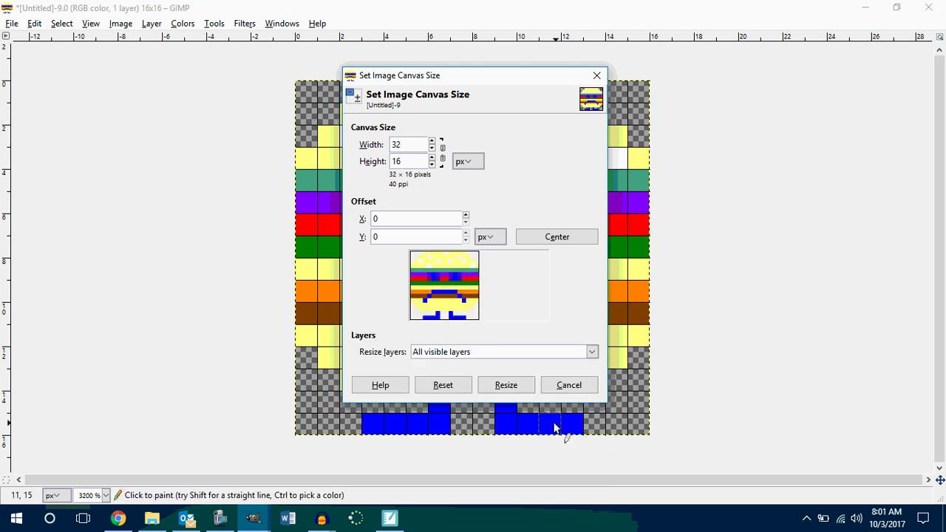
pyautogui.click(592, 354)
pyautogui.click(432, 384)
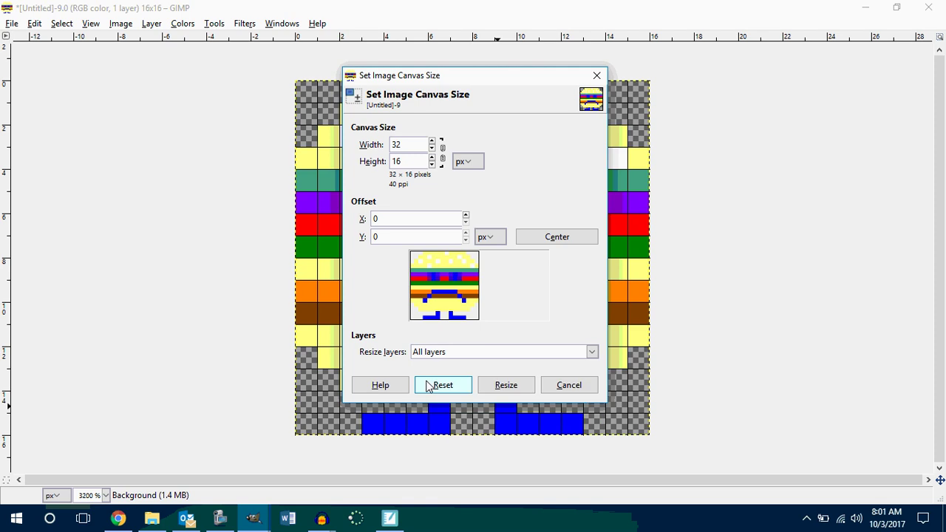
pyautogui.click(507, 385)
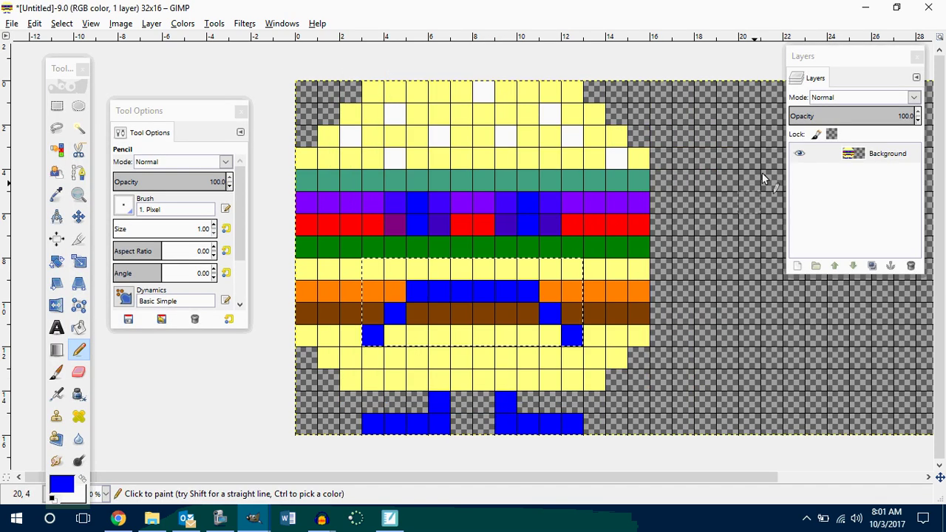
# Move the Layers window off the canvas, then select the 16x16 burger in columns 0–15 and copy it
pyautogui.moveTo(849, 59); pyautogui.dragTo(933, 351)
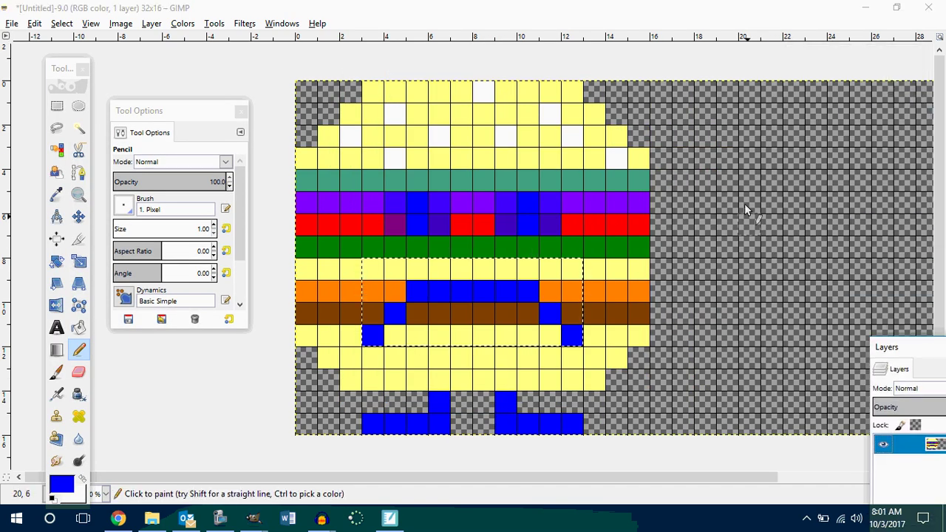
pyautogui.scroll(-3, 591, 121)
pyautogui.scroll(1, 587, 121)
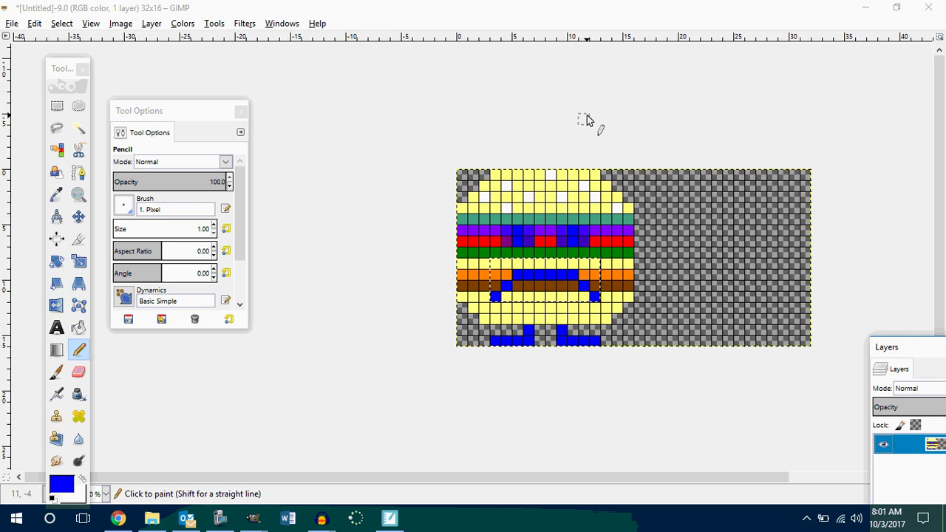
pyautogui.click(57, 106)
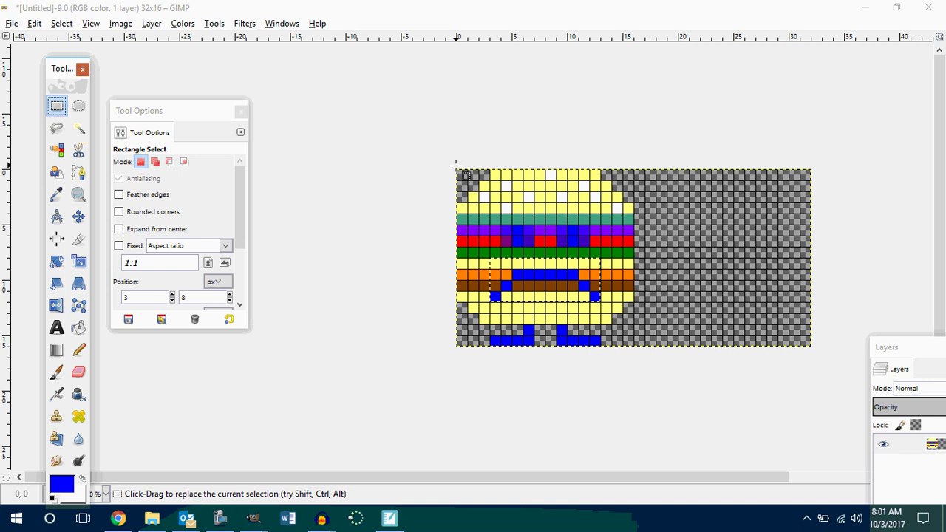
pyautogui.moveTo(457, 170); pyautogui.dragTo(635, 345)
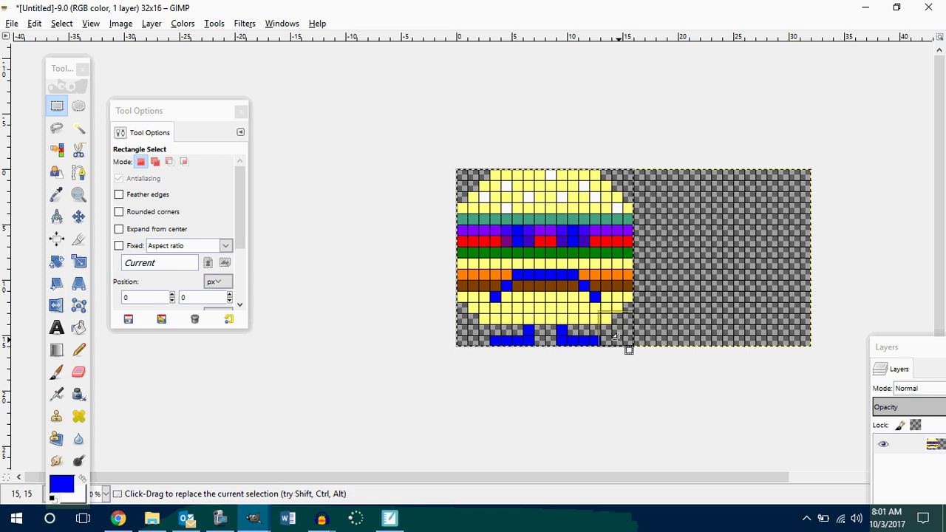
pyautogui.rightClick(540, 231)
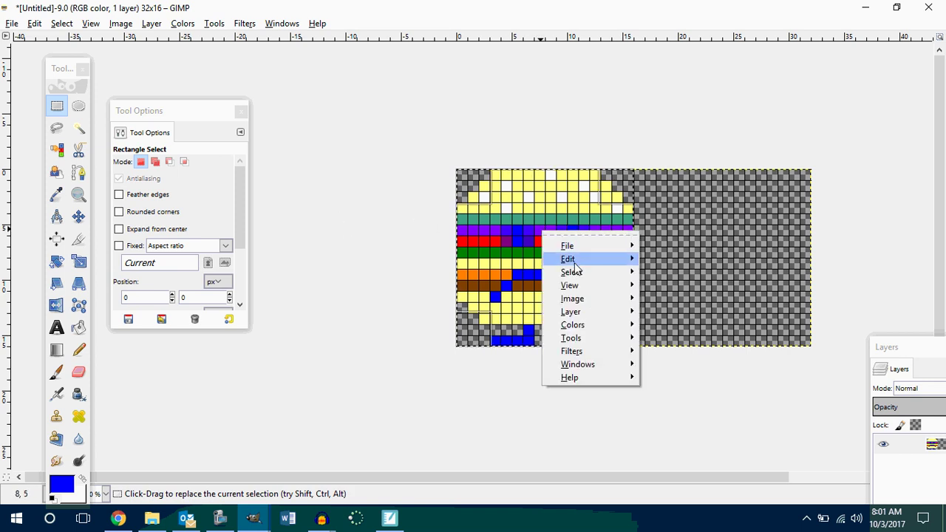
pyautogui.moveTo(624, 259)
pyautogui.click(680, 279)
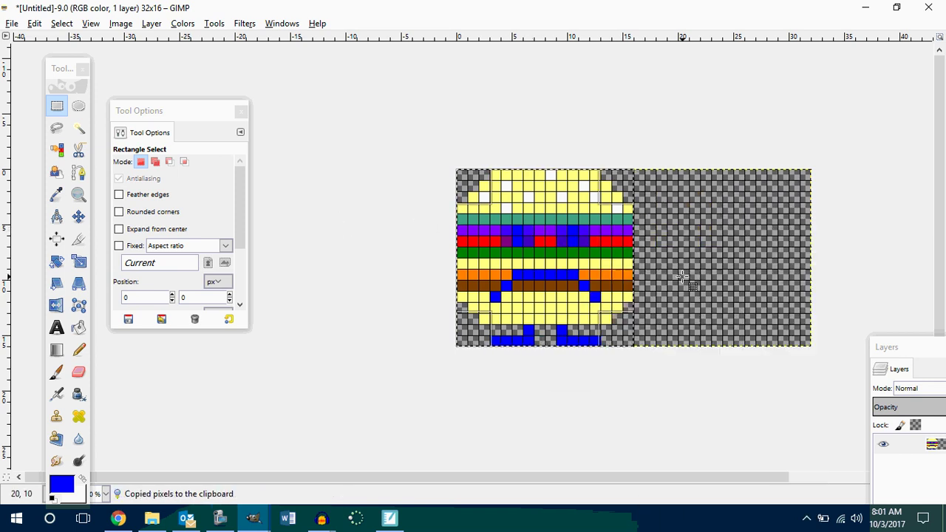
# Paste the copied burger and move it into the empty half of the canvas, covering columns 16–31
pyautogui.rightClick(571, 236)
pyautogui.moveTo(596, 265)
pyautogui.click(699, 308)
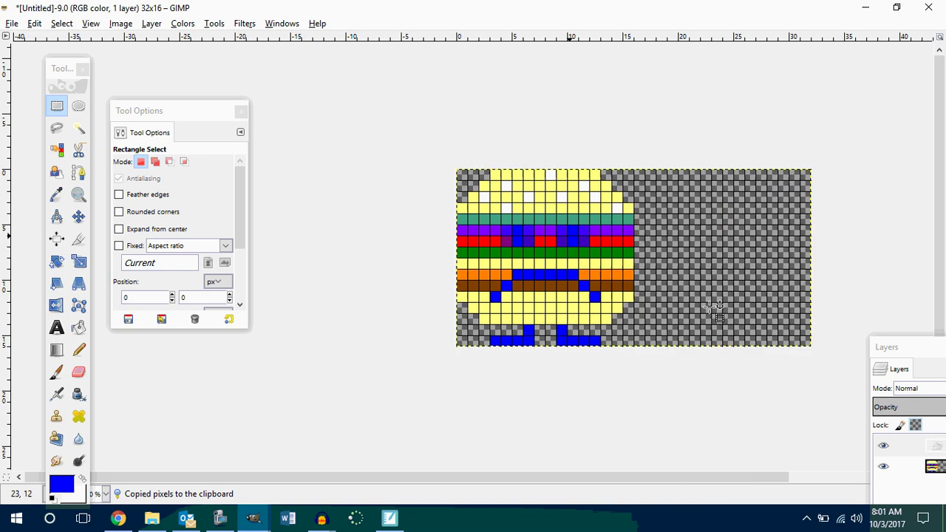
pyautogui.moveTo(576, 284)
pyautogui.mouseDown()
pyautogui.moveTo(754, 272)
pyautogui.moveTo(743, 267)
pyautogui.mouseUp()
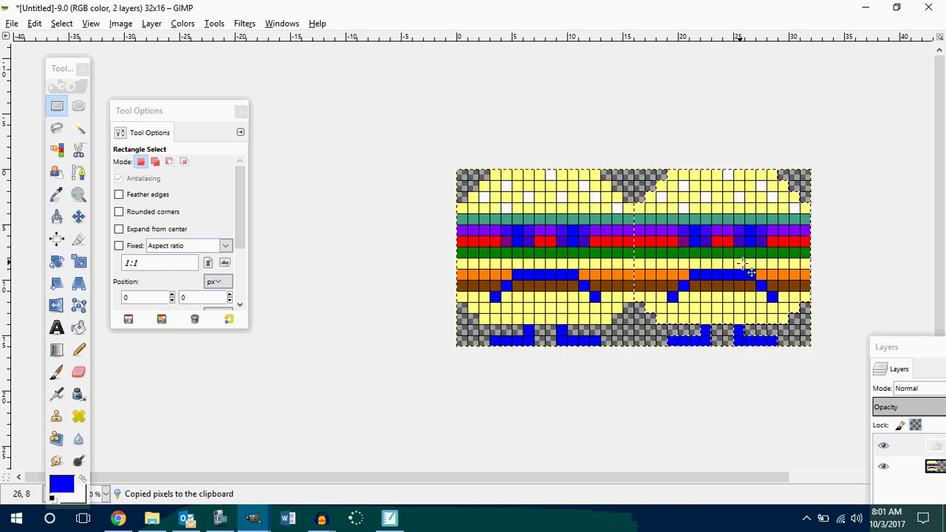
pyautogui.click(57, 106)
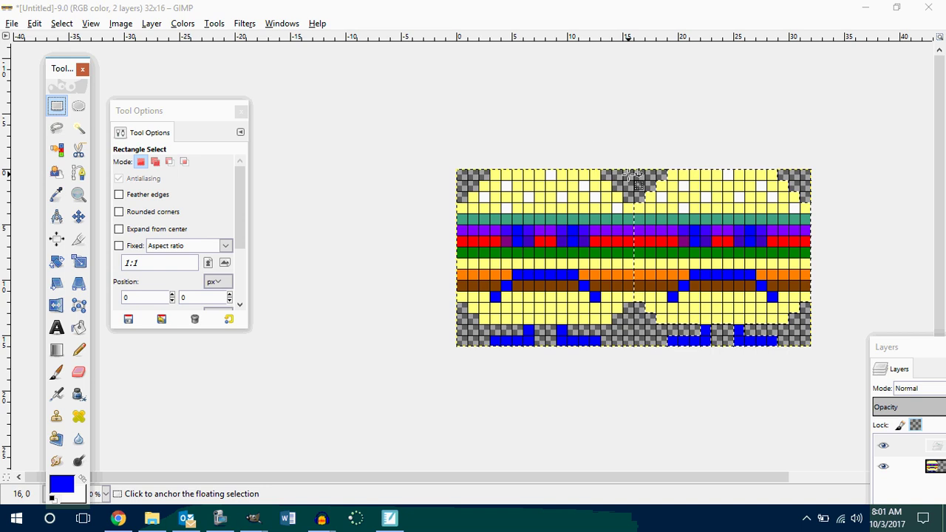
# Anchor the pasted burger to the background layer in columns 16–31
pyautogui.click(628, 159)
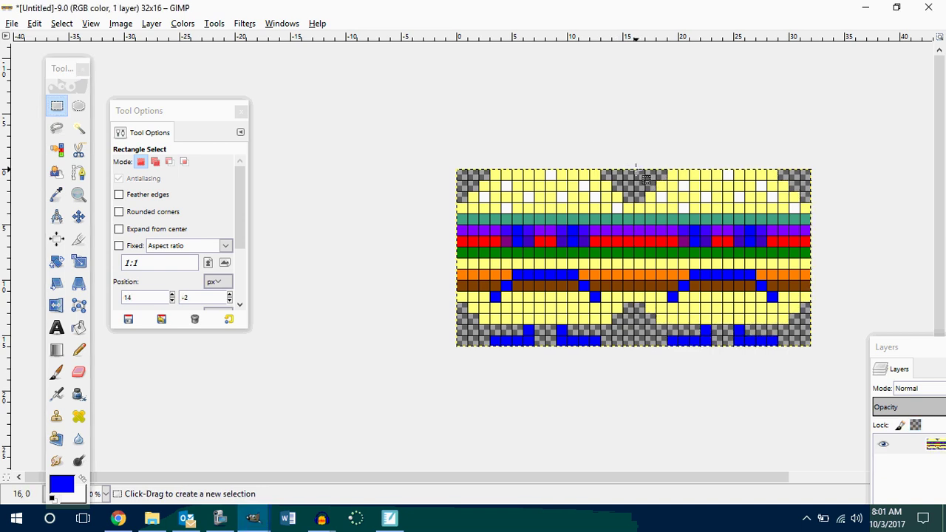
pyautogui.moveTo(640, 158); pyautogui.dragTo(646, 149)
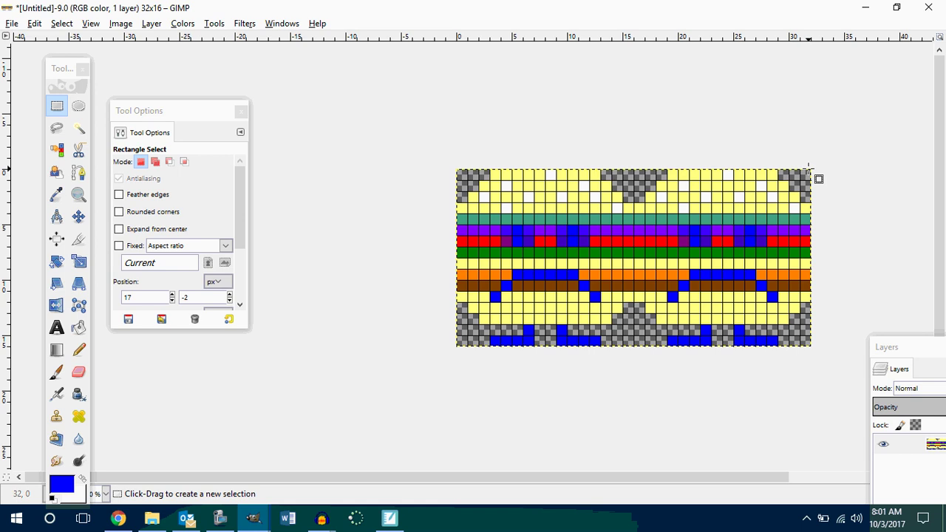
# Select the copied burger in columns 16–31, rows 0–15, and invert its colors
pyautogui.moveTo(809, 169); pyautogui.dragTo(653, 358)
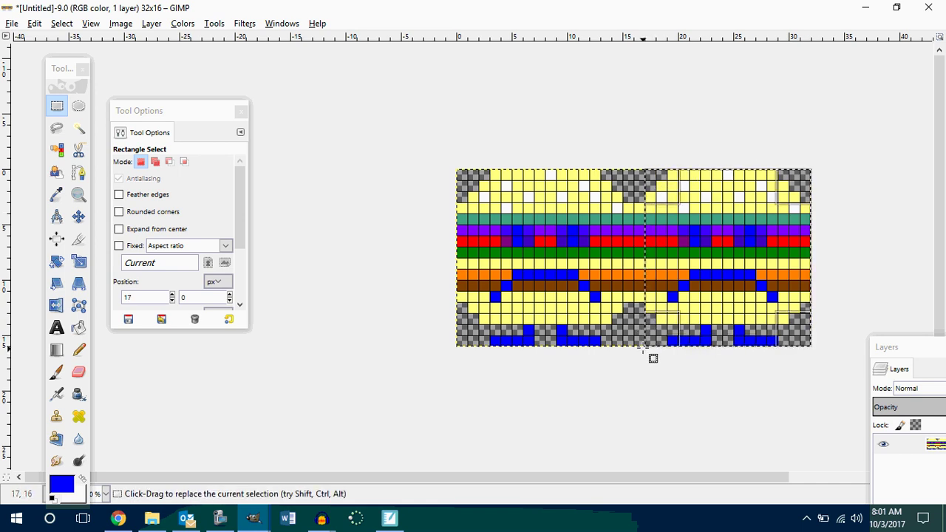
pyautogui.click(181, 25)
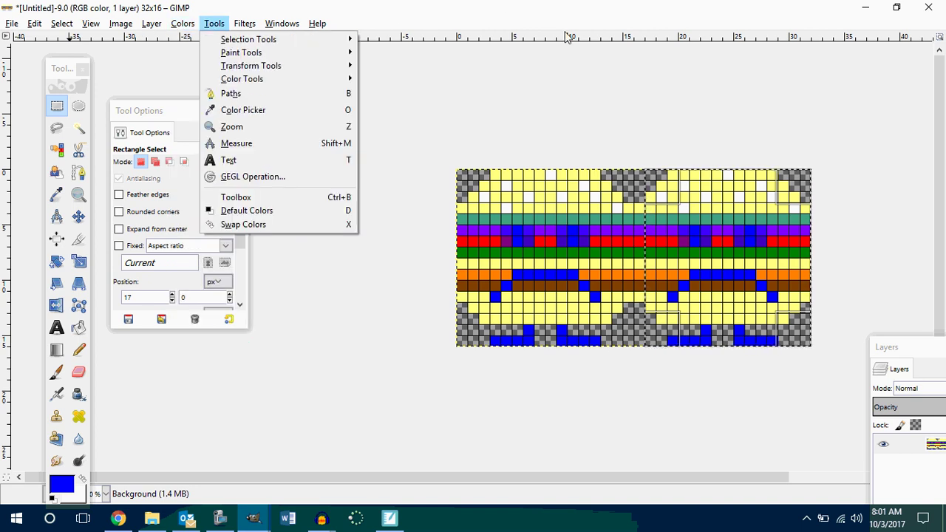
pyautogui.click(714, 106)
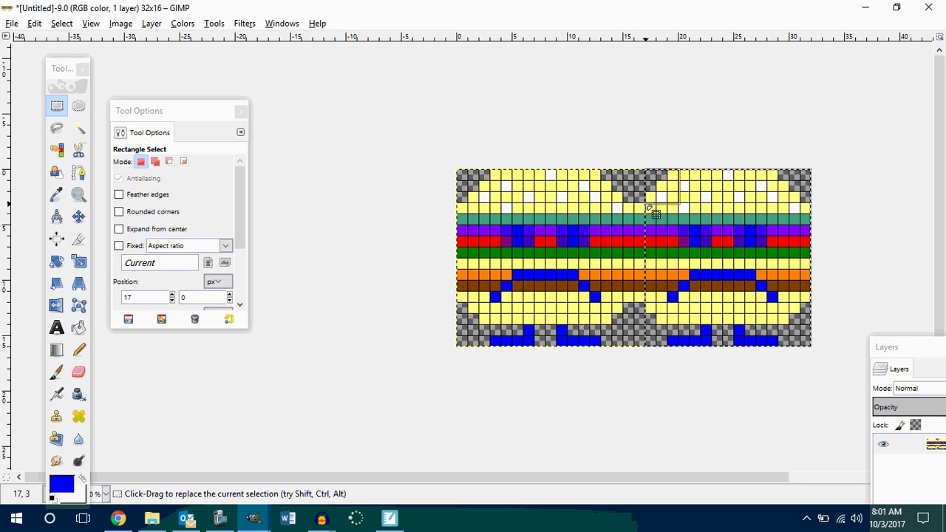
pyautogui.moveTo(655, 214); pyautogui.dragTo(640, 229)
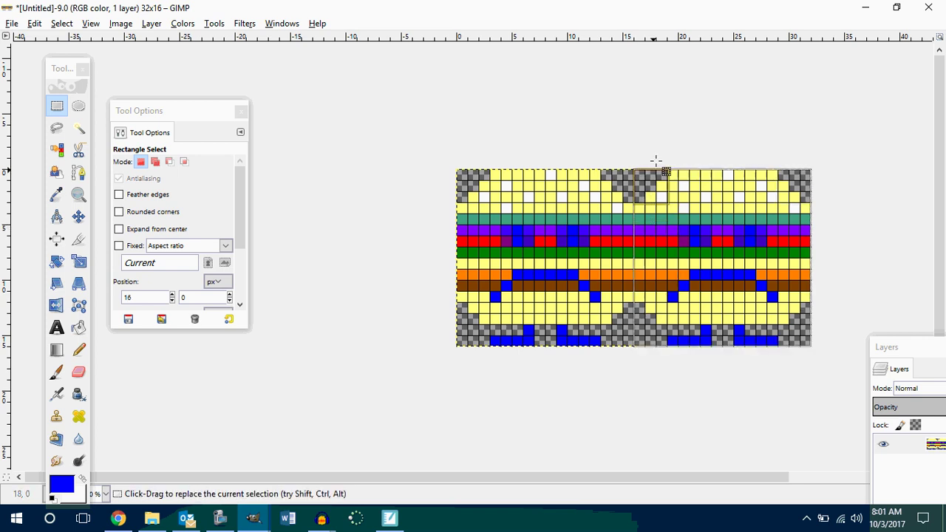
pyautogui.click(182, 24)
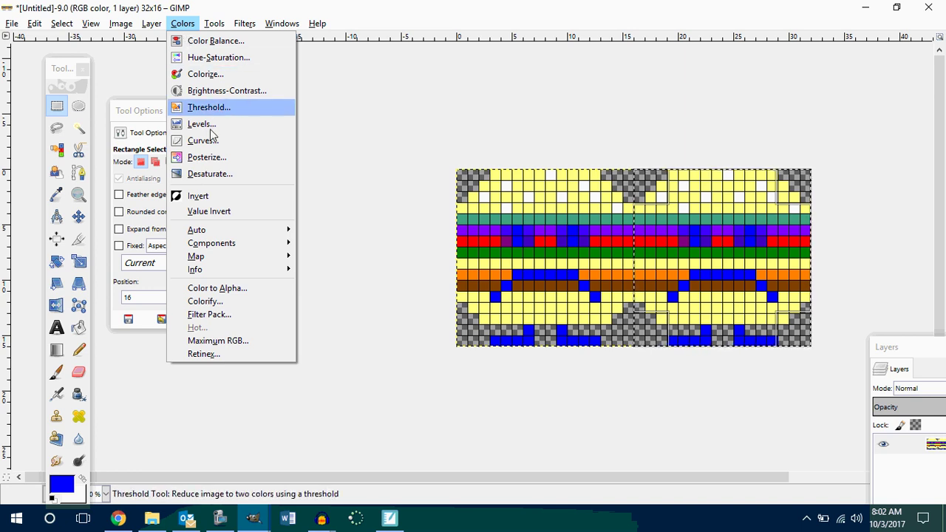
pyautogui.click(207, 197)
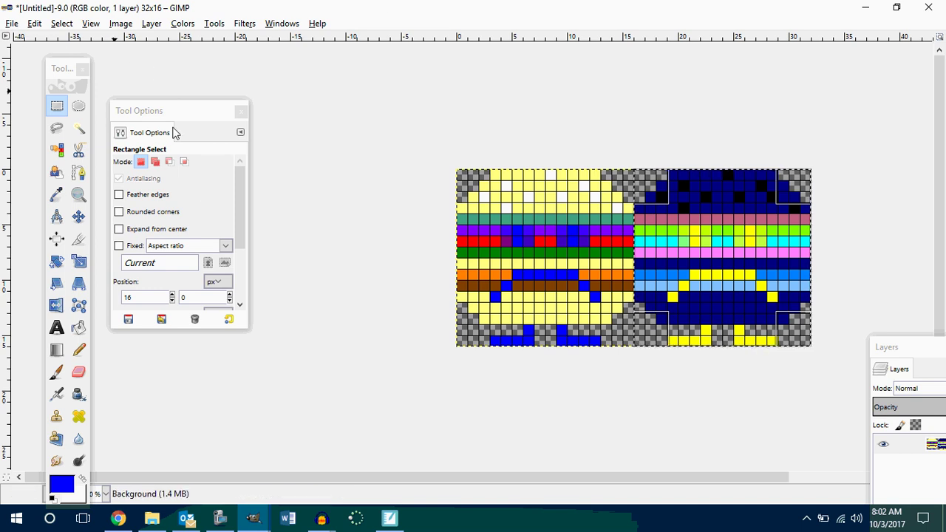
# Move the Tool Options window up slightly and crop the image to the original 16x16 burger in columns 0–15
pyautogui.moveTo(178, 112); pyautogui.dragTo(176, 78)
pyautogui.click(79, 238)
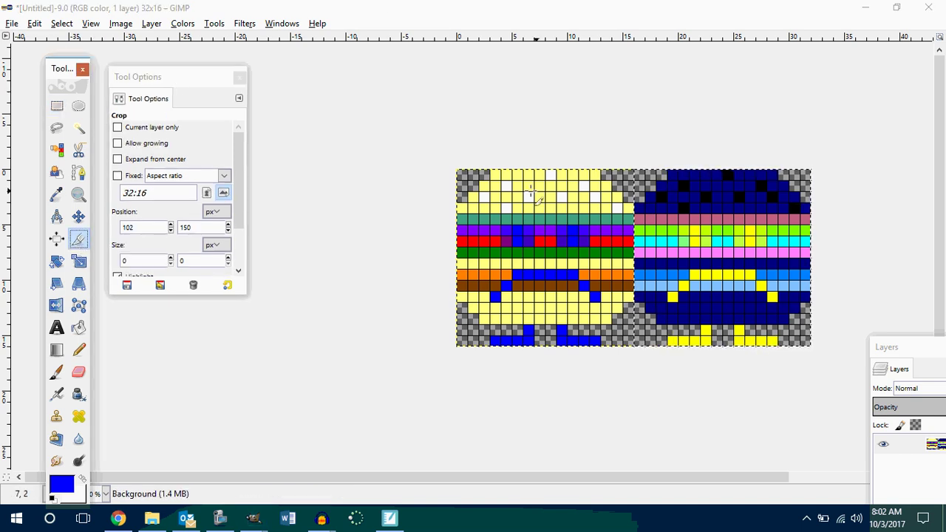
pyautogui.moveTo(457, 169); pyautogui.dragTo(631, 359)
pyautogui.click(570, 281)
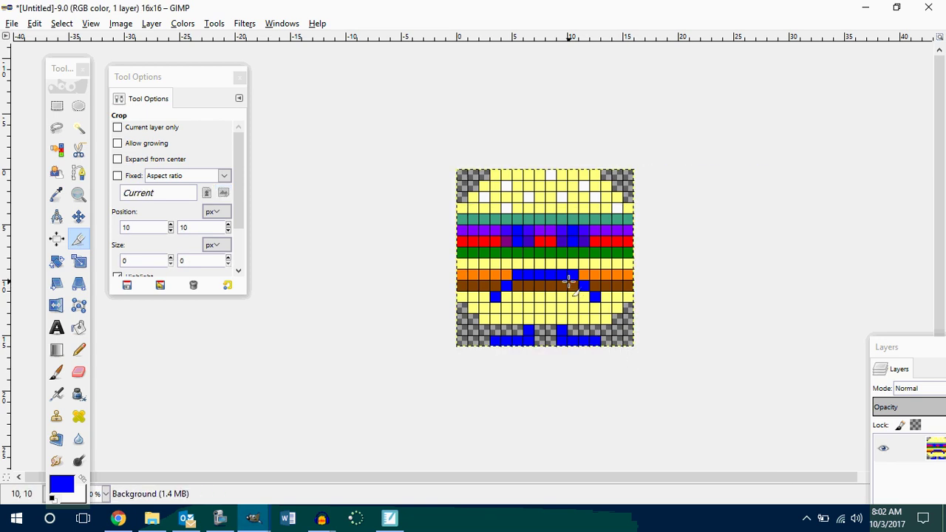
# Export the cropped original burger as zamburger1.png in the Gimp 1.1.6 folder
pyautogui.click(12, 23)
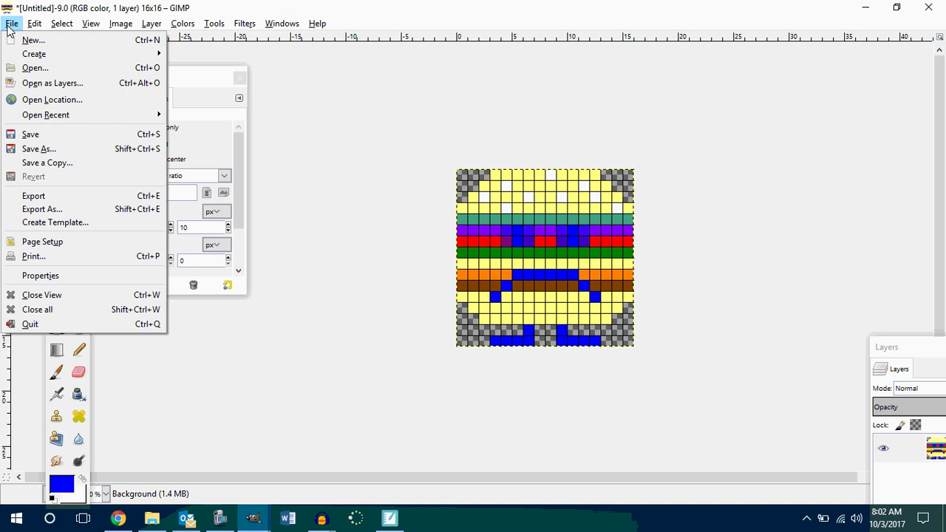
pyautogui.click(42, 211)
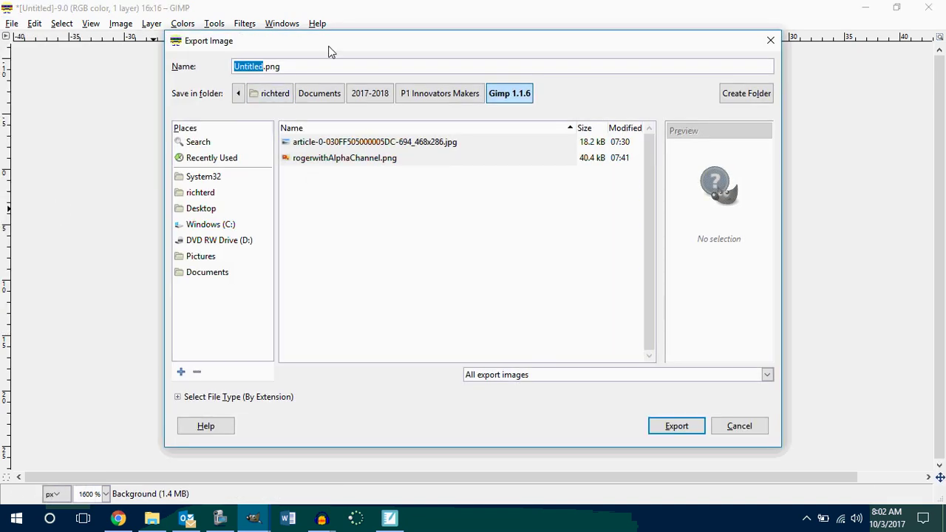
pyautogui.write('zamburgeer')
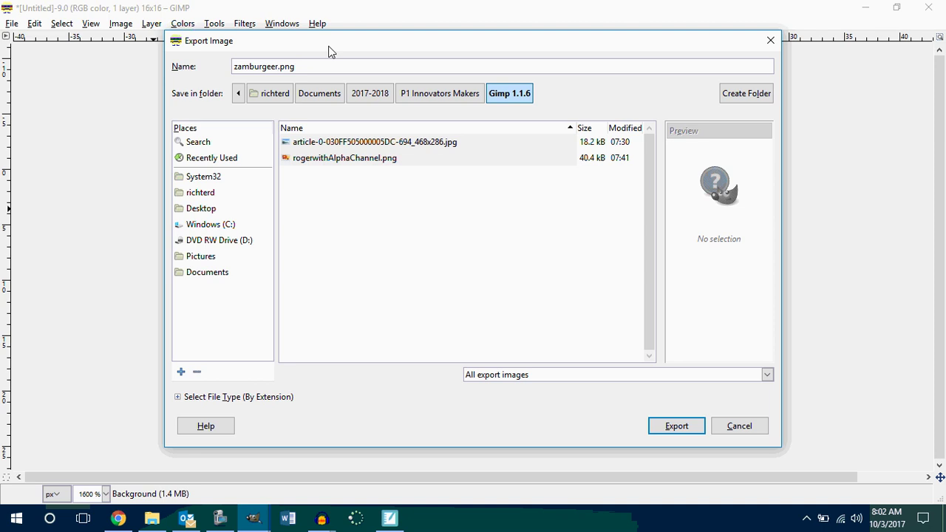
pyautogui.press('BackSpace')
pyautogui.press('BackSpace')
pyautogui.write('r1')
pyautogui.press('Return')
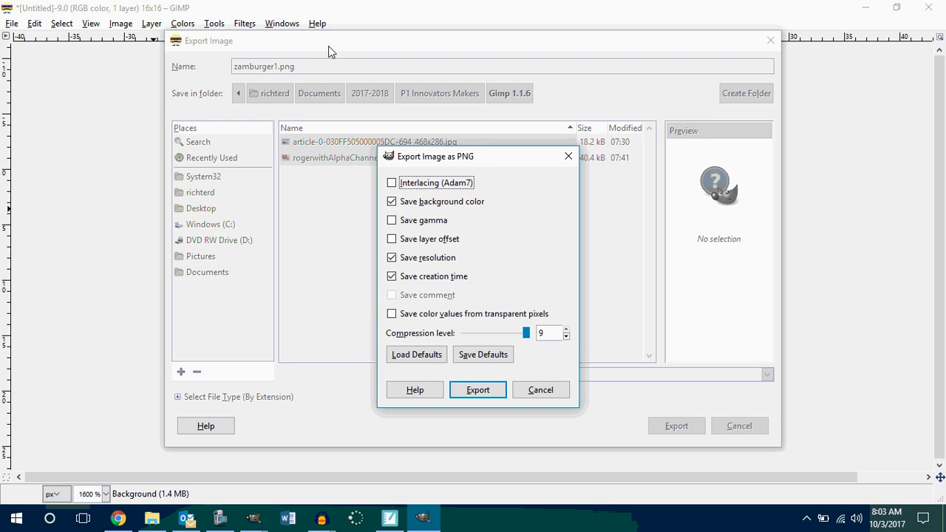
pyautogui.click(488, 397)
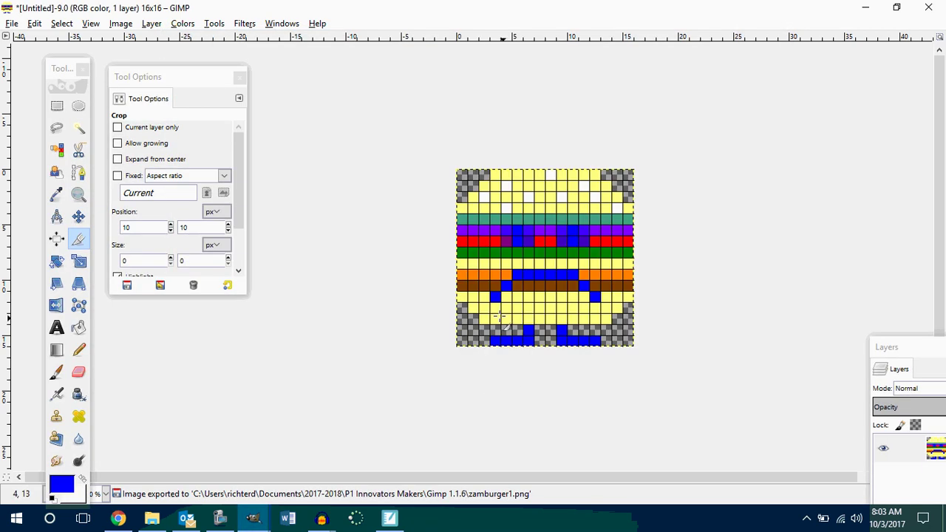
# Undo the crop, then crop the image to the color-inverted burger in columns 16–31
pyautogui.hotkey('ctrl', 'z')
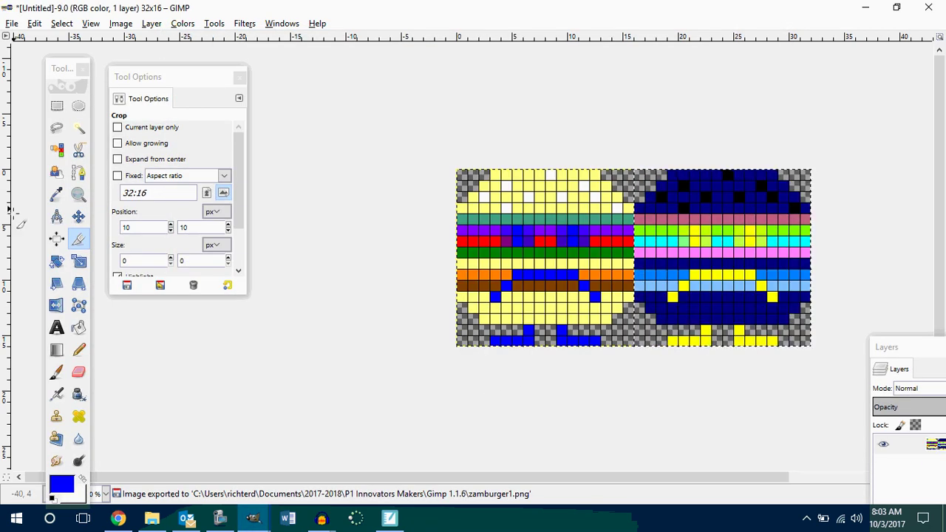
pyautogui.click(78, 238)
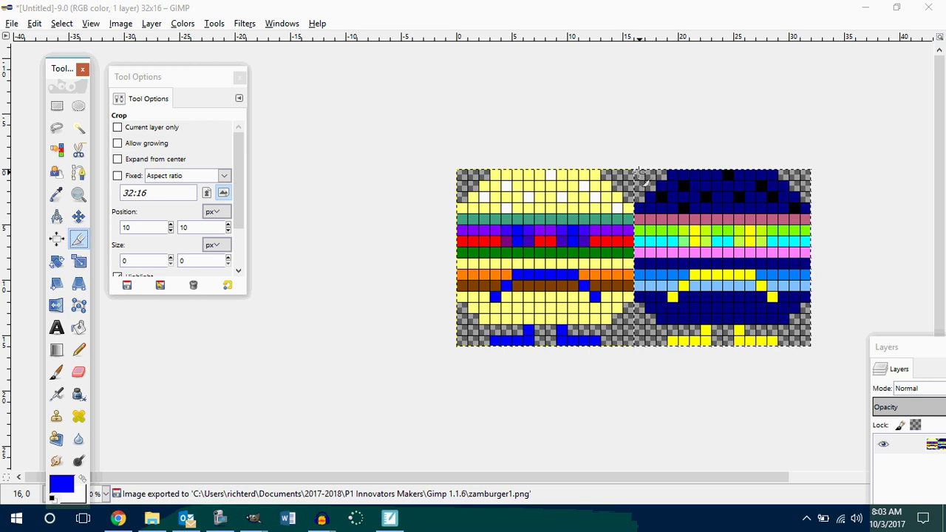
pyautogui.moveTo(635, 170); pyautogui.dragTo(806, 343)
pyautogui.click(786, 311)
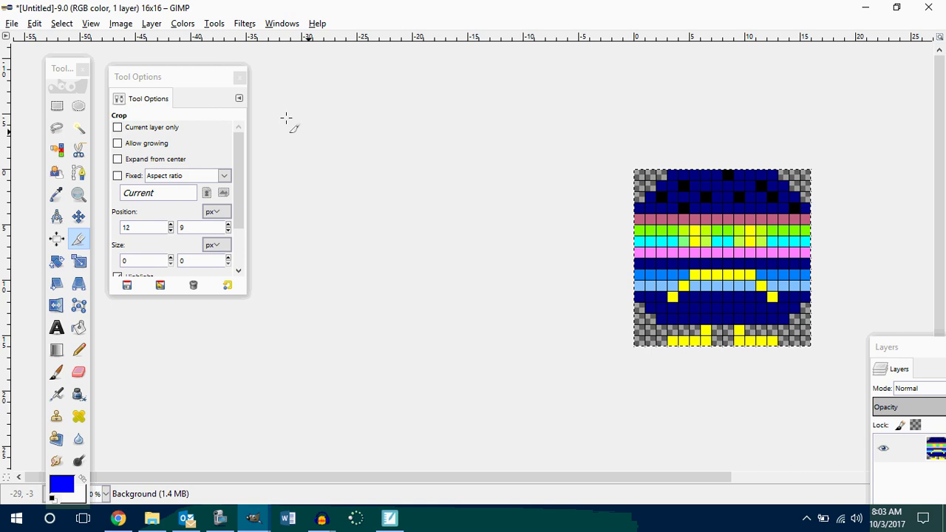
# Export the cropped color-inverted burger as zamburger2.png in the same folder
pyautogui.click(12, 23)
pyautogui.click(38, 207)
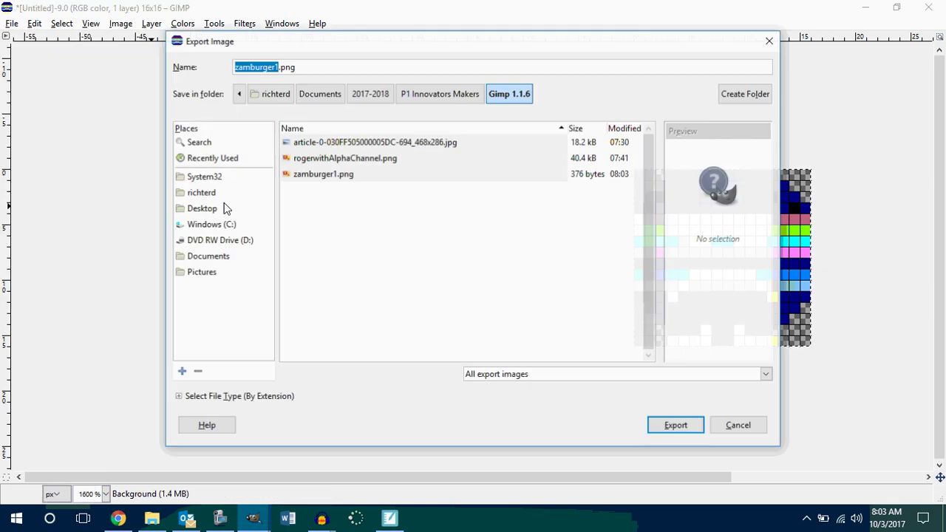
pyautogui.click(280, 65)
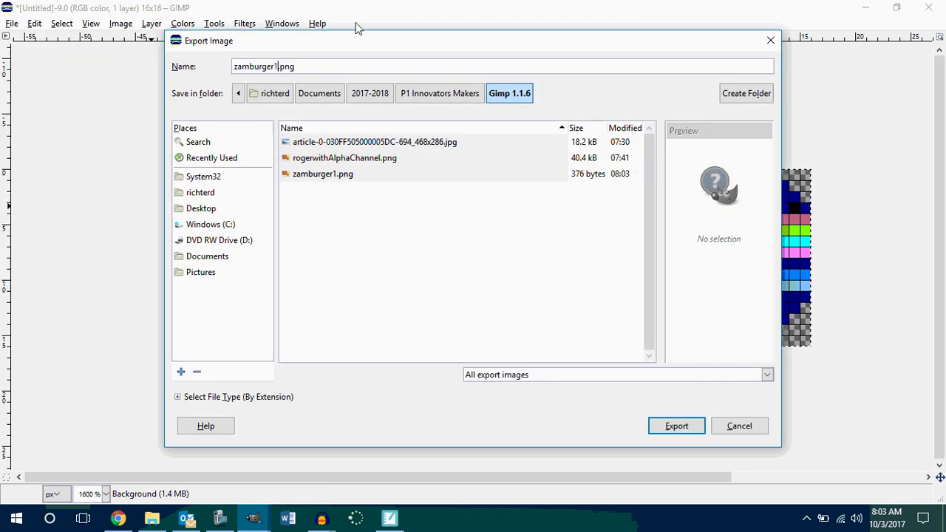
pyautogui.press('BackSpace')
pyautogui.write('2')
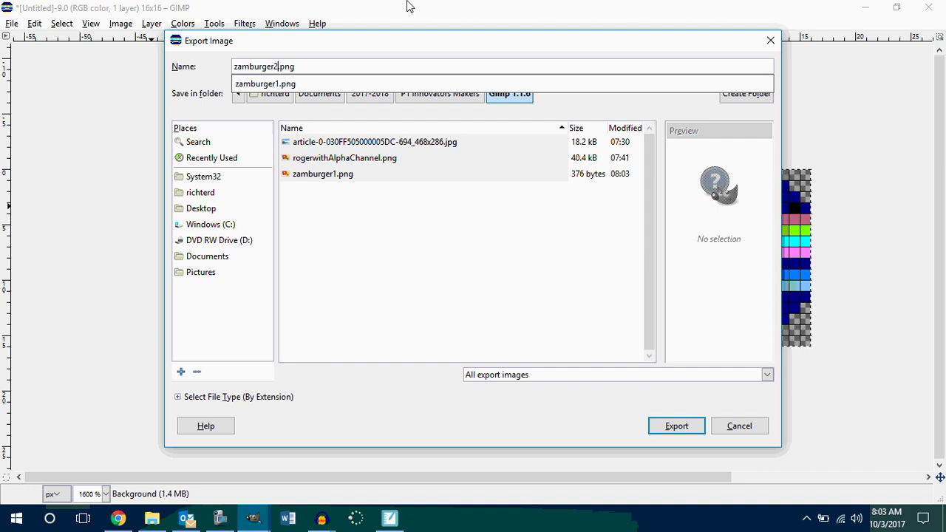
pyautogui.press('Return')
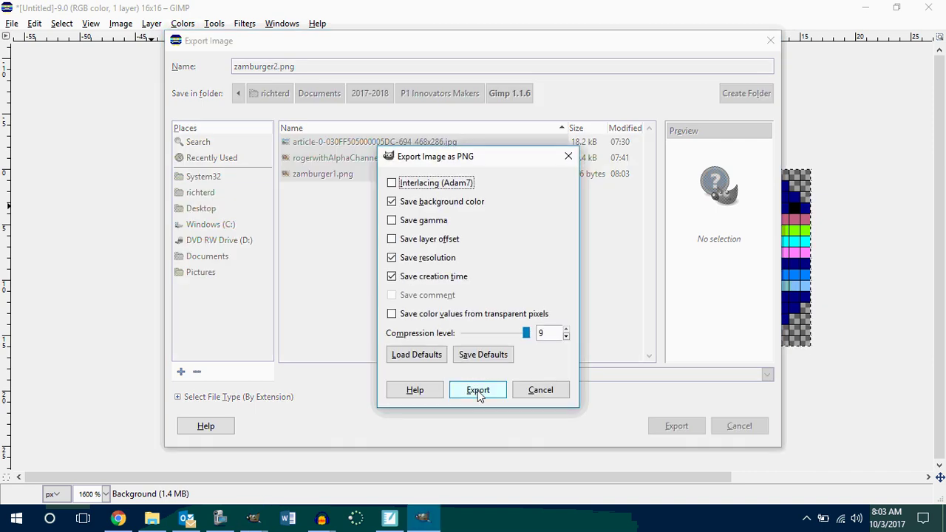
pyautogui.click(479, 391)
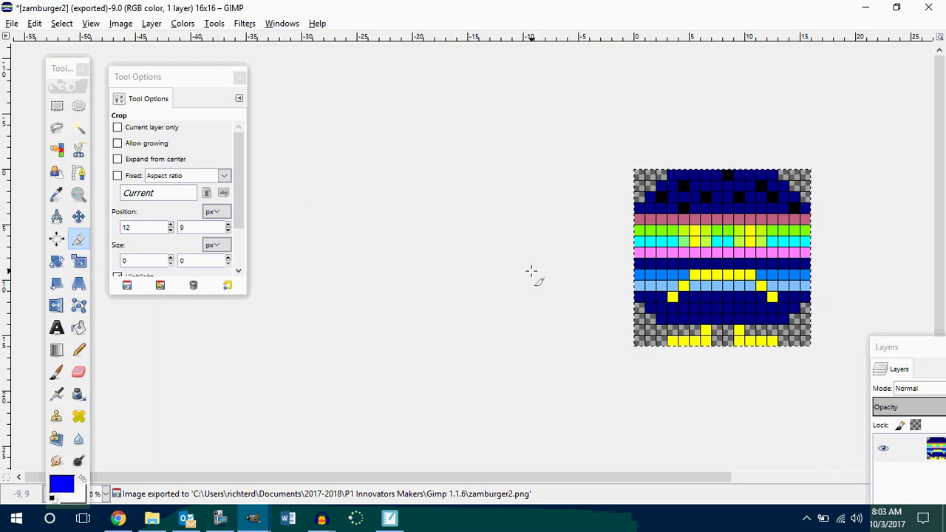
# Undo the crop and export the full two-burger image as zamburgerSpriteSheet.png in the same folder
pyautogui.hotkey('ctrl', 'z')
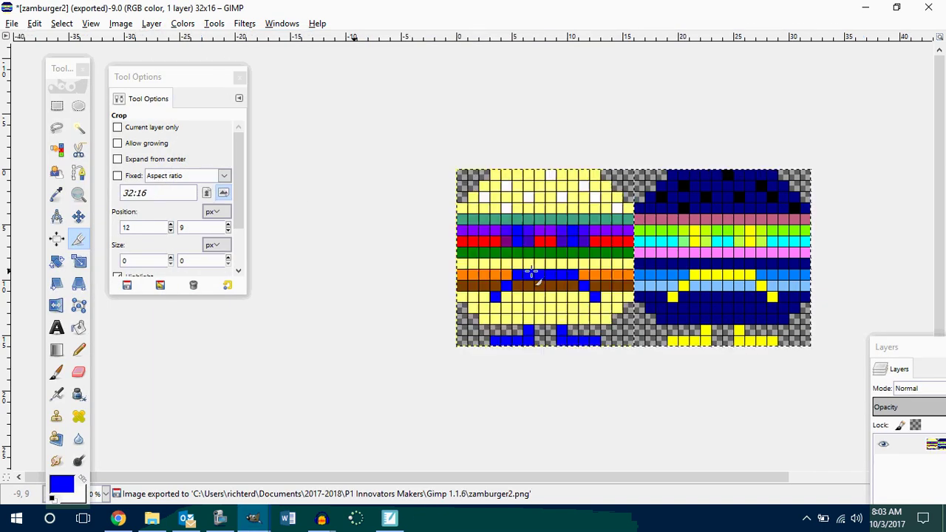
pyautogui.click(14, 24)
pyautogui.click(64, 208)
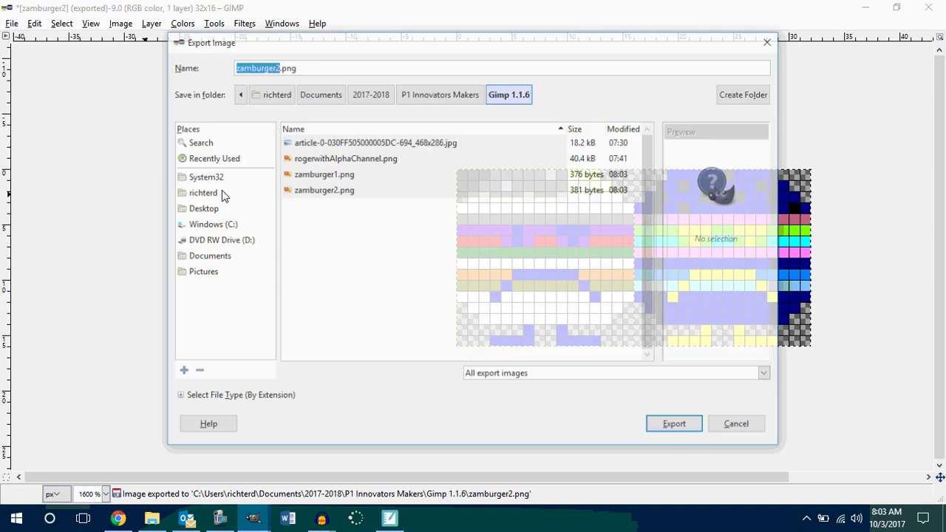
pyautogui.press('Right')
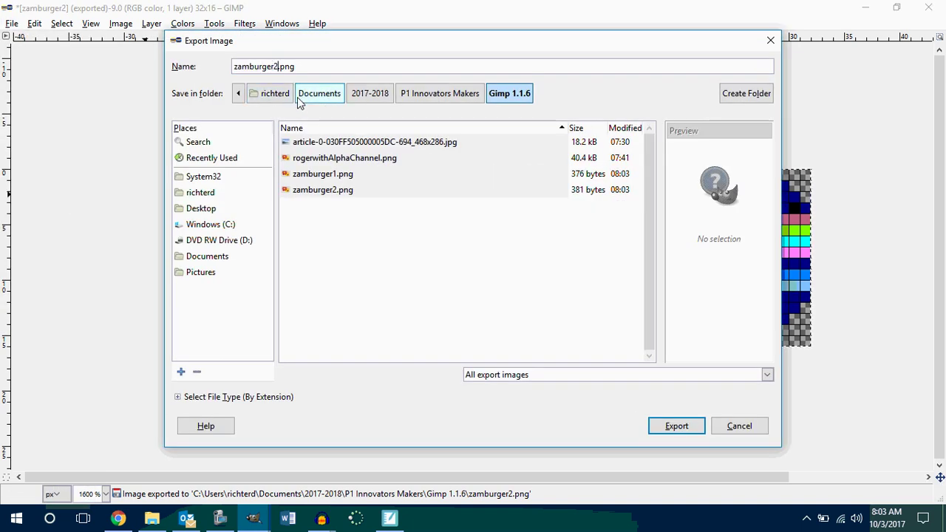
pyautogui.press('BackSpace')
pyautogui.write('5priteShee')
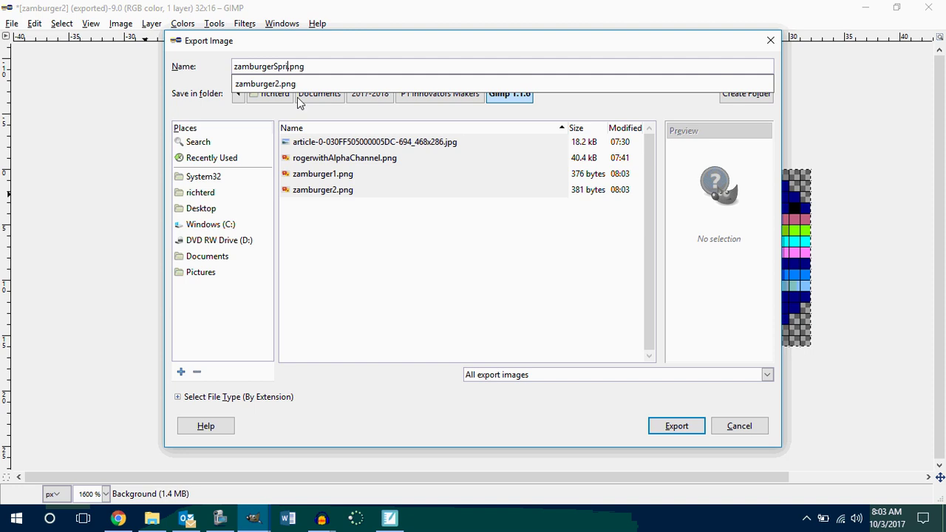
pyautogui.write('teSheet')
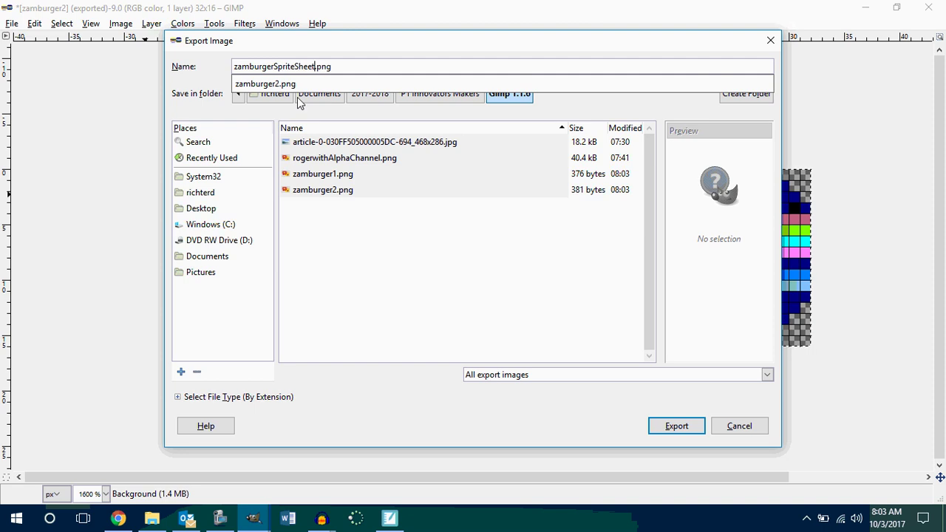
pyautogui.press('Return')
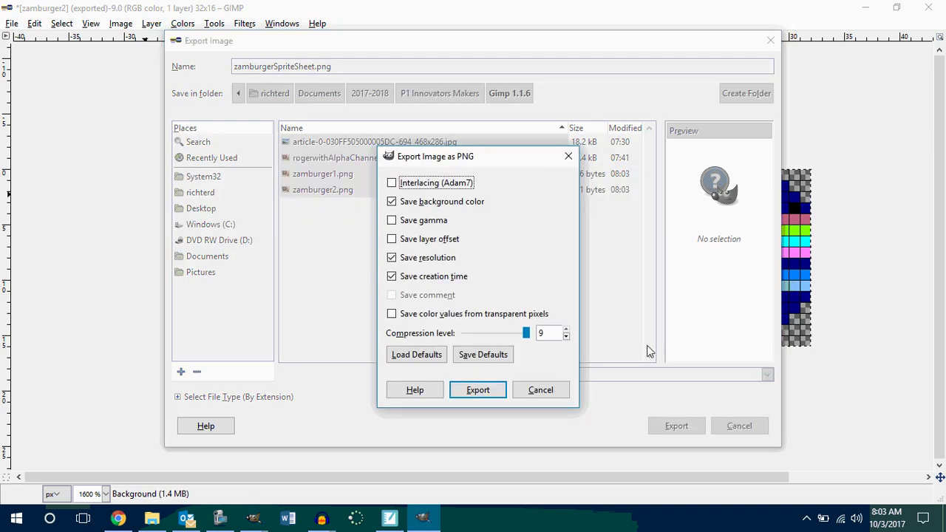
pyautogui.click(475, 392)
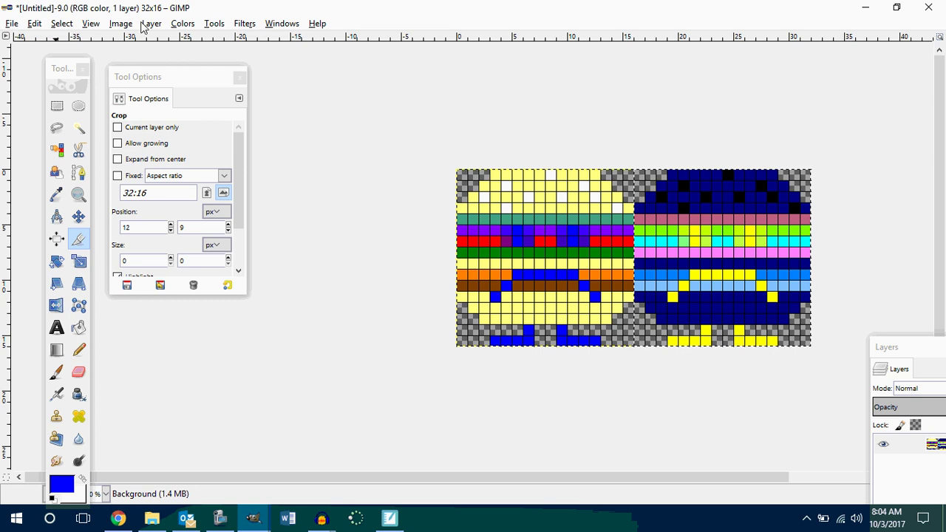
# Resize the canvas to 48 px wide by 16 px high at offset 0, 0, resizing all layers with it
pyautogui.click(122, 26)
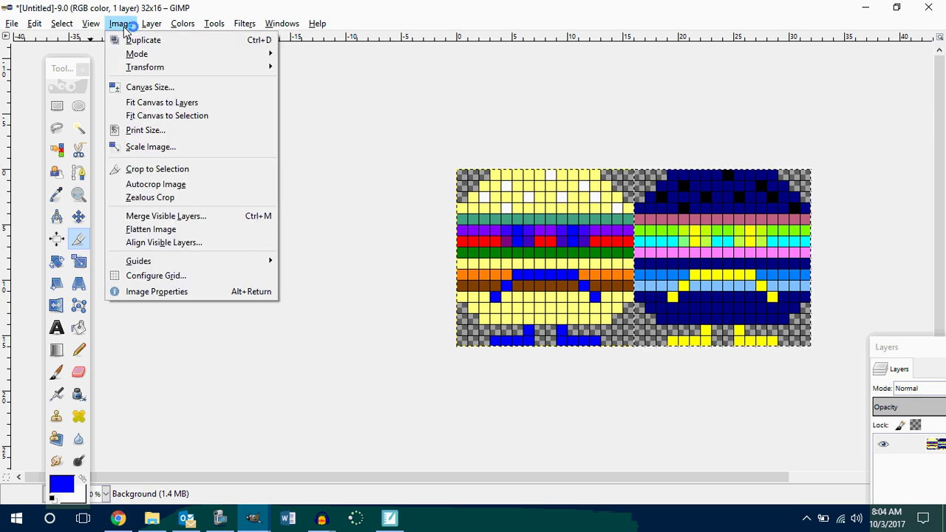
pyautogui.click(161, 87)
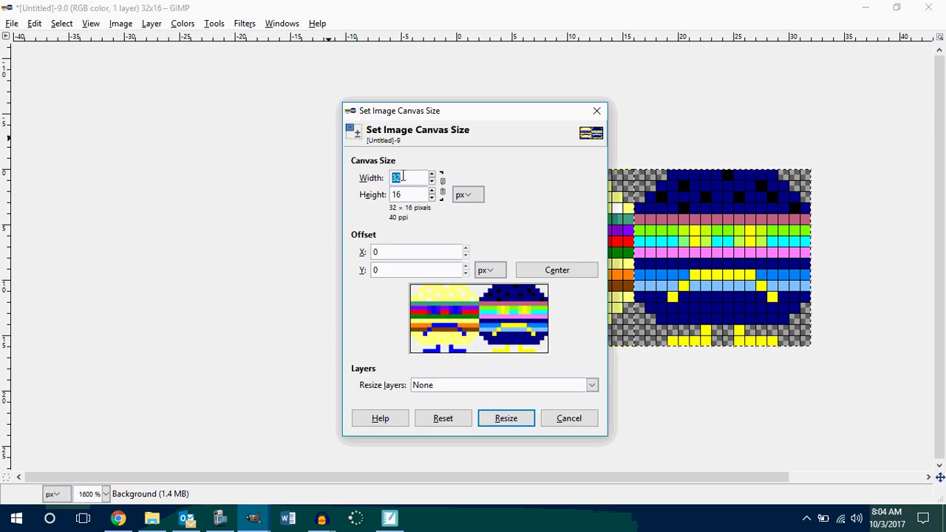
pyautogui.write('48')
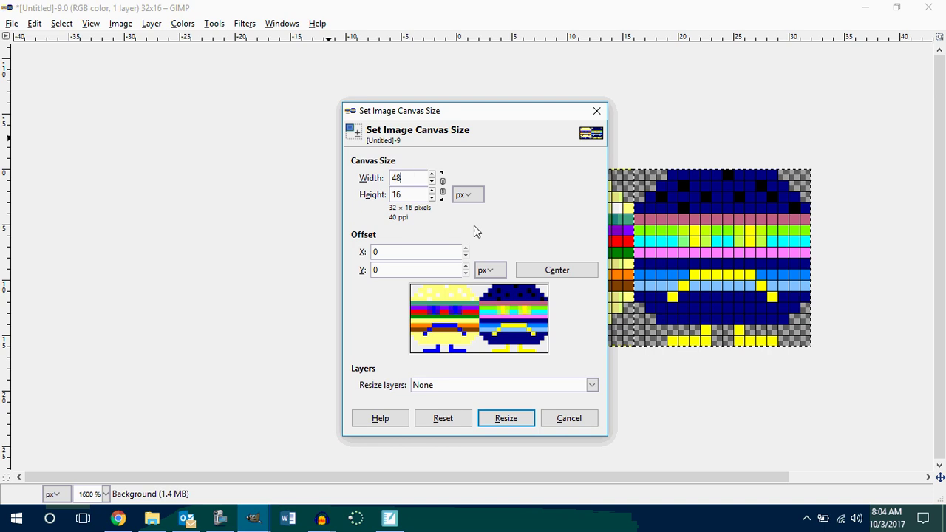
pyautogui.click(591, 385)
pyautogui.click(545, 399)
pyautogui.click(497, 397)
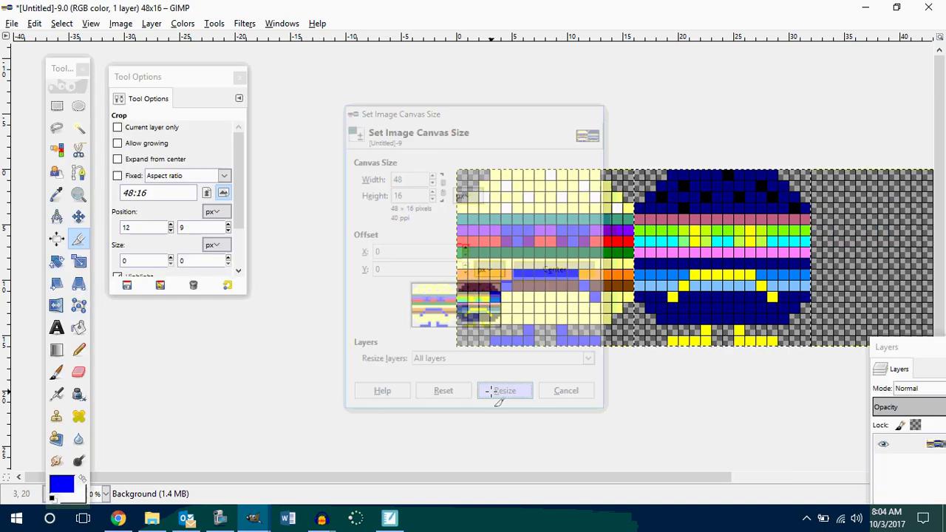
pyautogui.moveTo(298, 480); pyautogui.dragTo(399, 492)
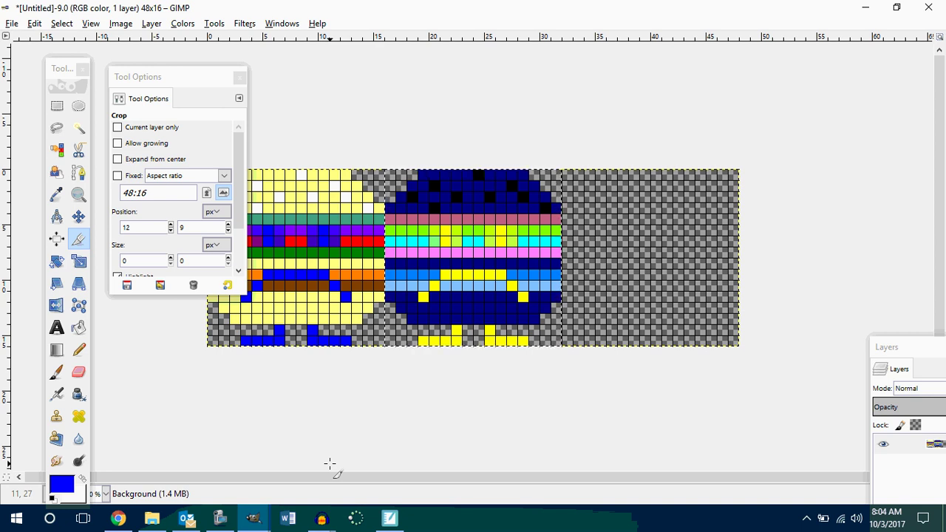
pyautogui.scroll(-5, 337, 469)
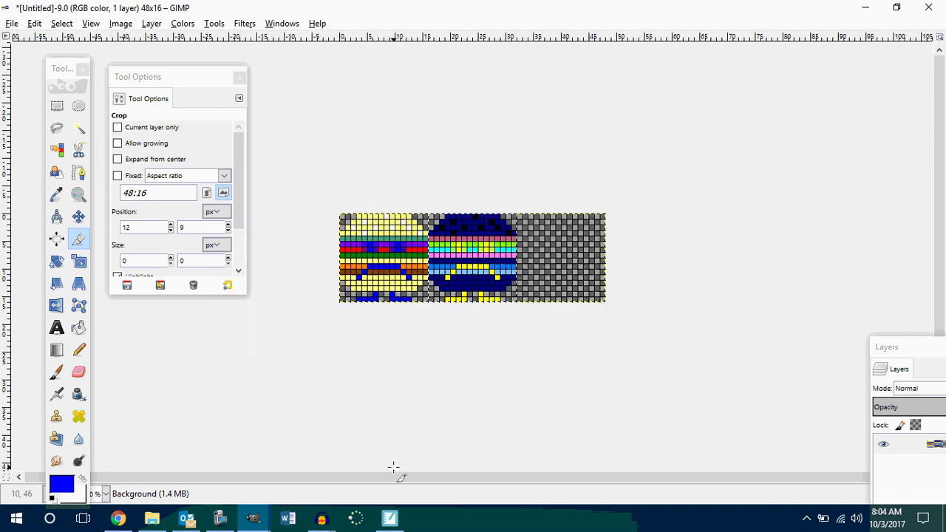
pyautogui.scroll(2, 404, 457)
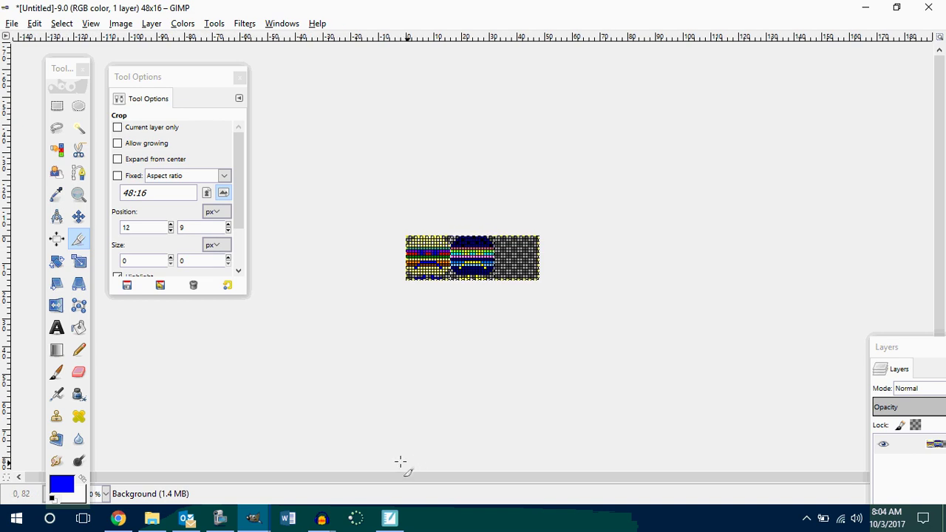
pyautogui.click(260, 526)
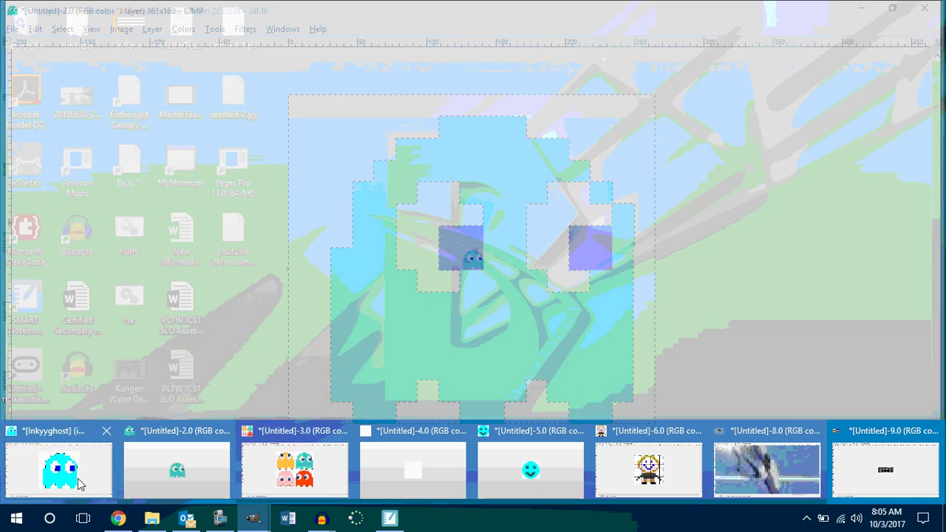
pyautogui.click(67, 485)
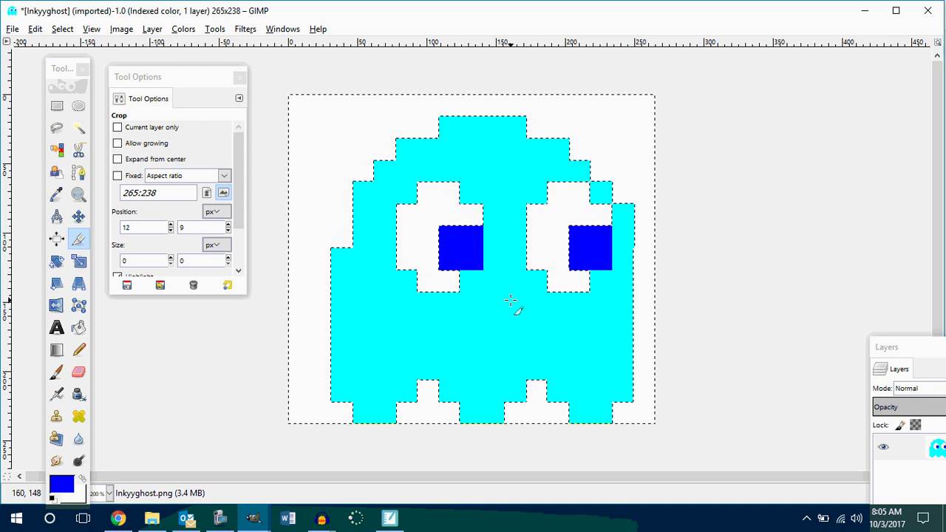
pyautogui.click(864, 12)
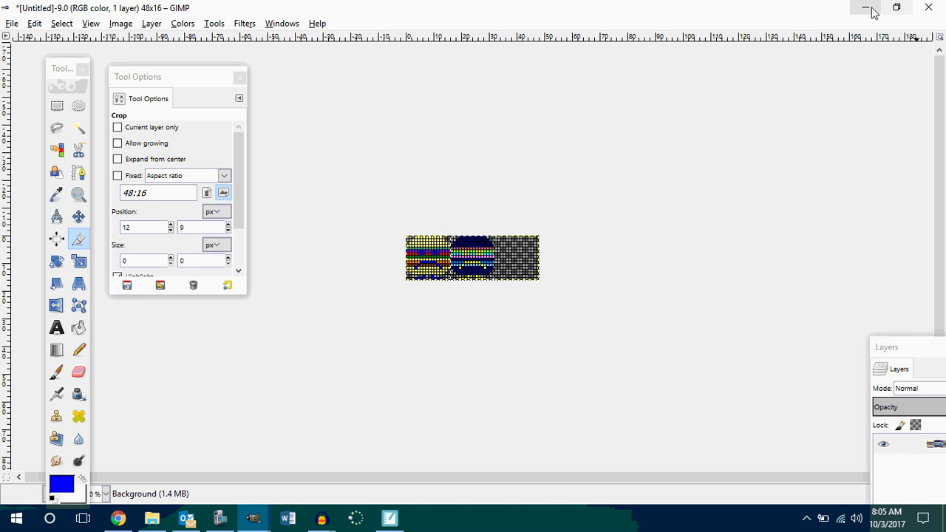
# Switch to MIT App Inventor in the browser and upload zamburger1.png as the picture of ImageSprite1
pyautogui.click(867, 9)
pyautogui.click(867, 10)
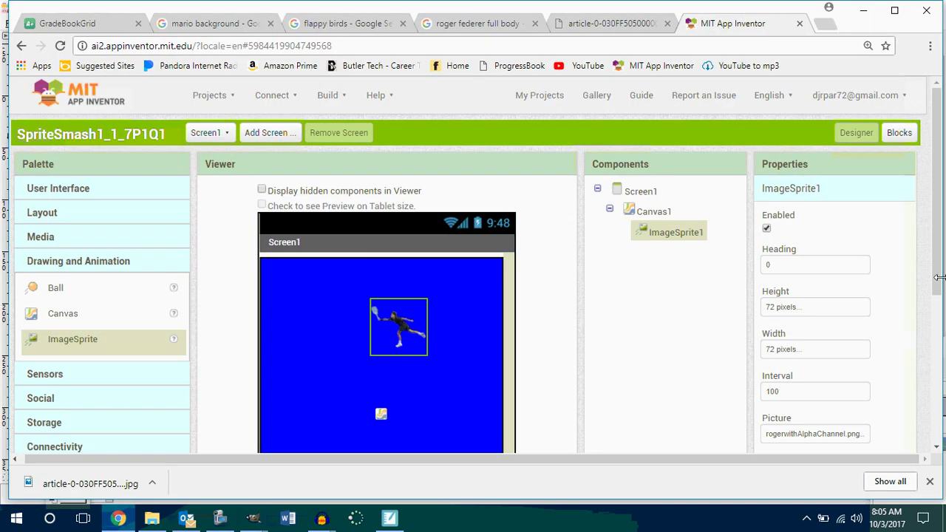
pyautogui.moveTo(939, 277); pyautogui.dragTo(928, 369)
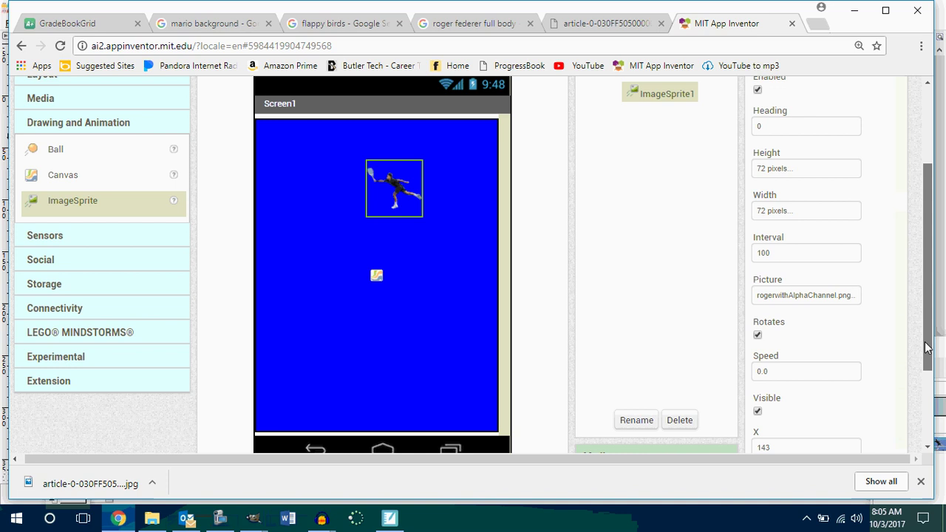
pyautogui.click(816, 295)
pyautogui.click(803, 289)
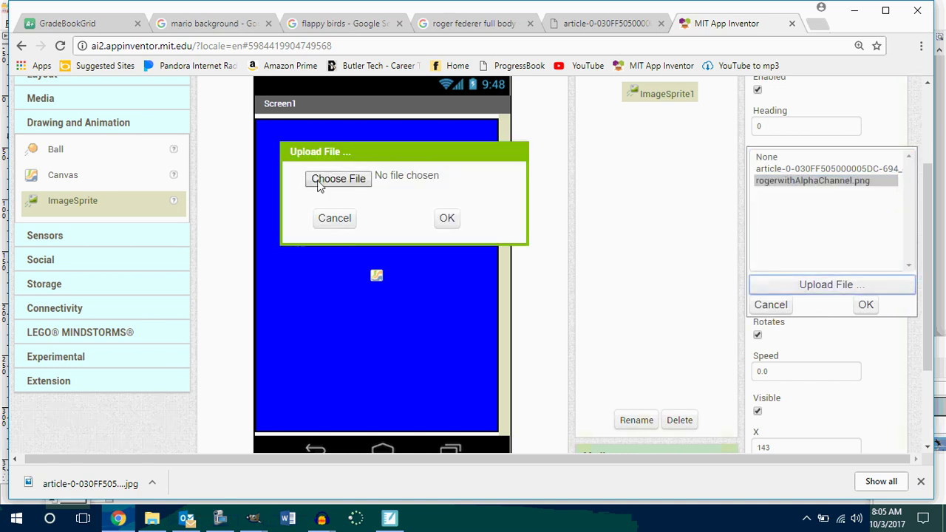
pyautogui.click(320, 184)
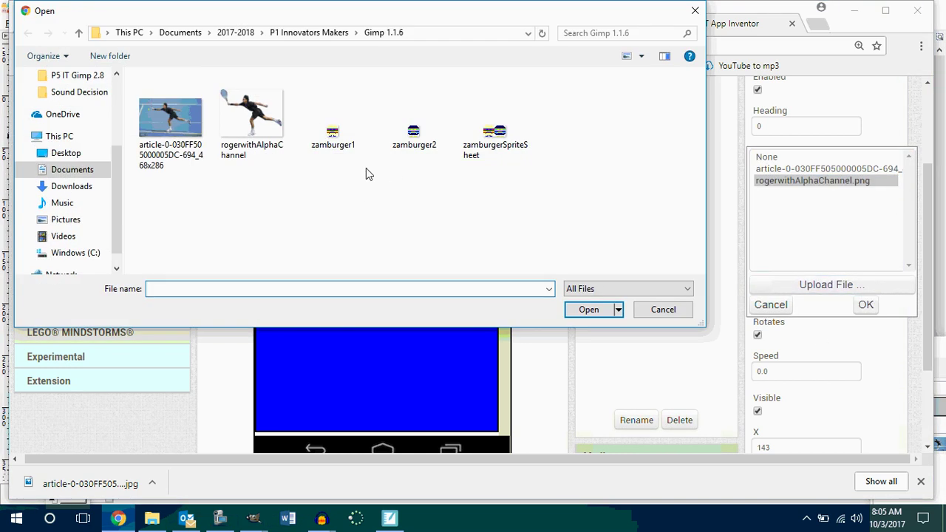
pyautogui.click(333, 137)
pyautogui.click(589, 309)
pyautogui.click(447, 219)
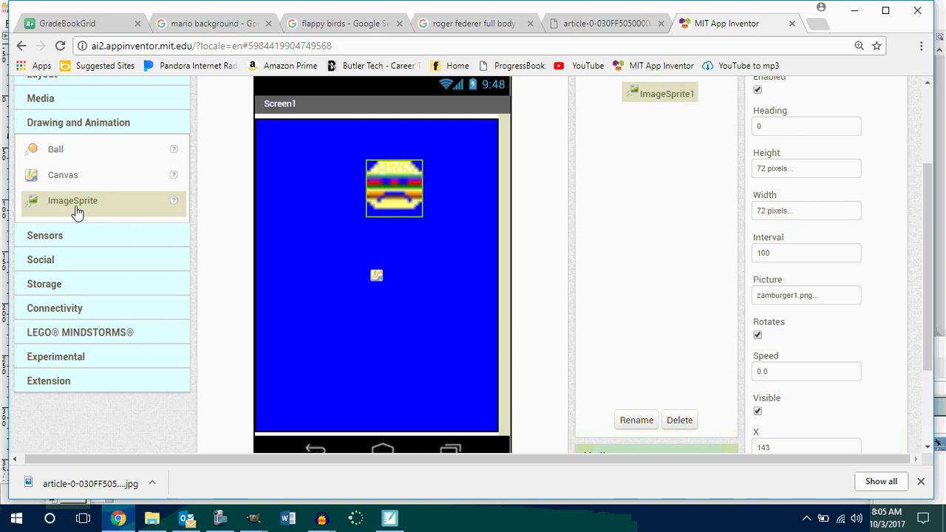
# Add a second ImageSprite near the canvas's lower edge and upload zamburger2.png as its picture
pyautogui.moveTo(74, 202); pyautogui.dragTo(372, 281)
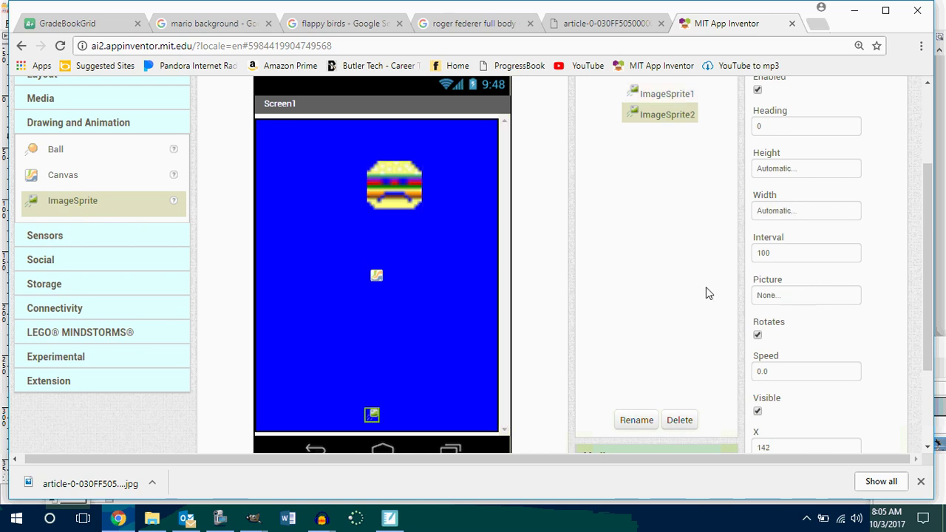
pyautogui.click(791, 296)
pyautogui.click(791, 289)
pyautogui.click(349, 178)
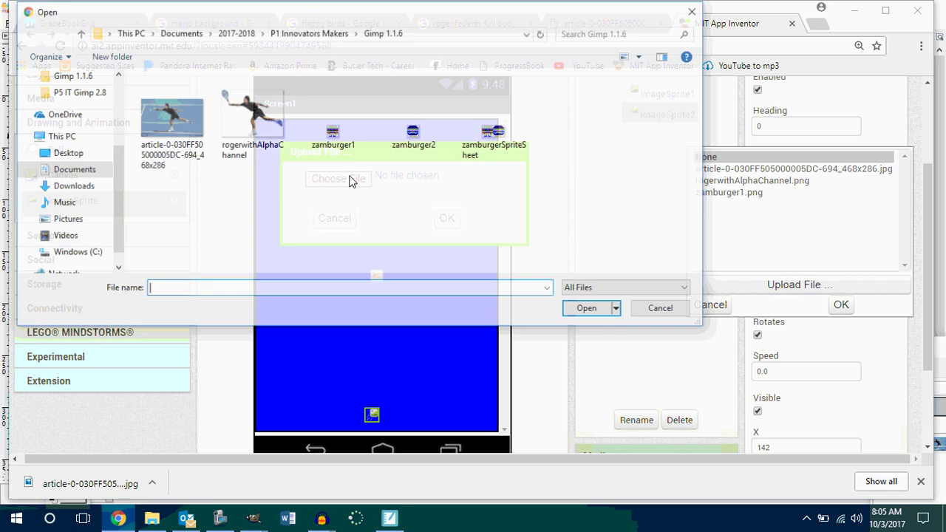
pyautogui.click(416, 141)
pyautogui.click(595, 309)
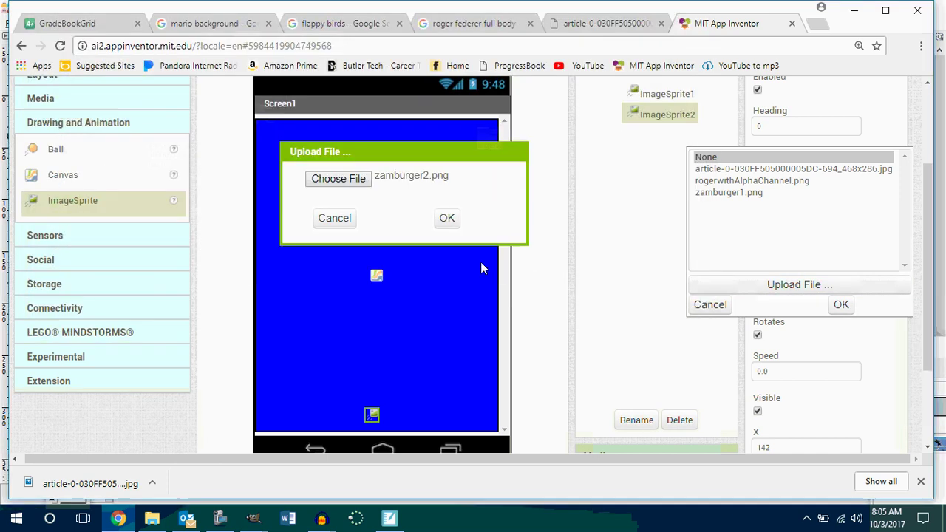
pyautogui.click(447, 218)
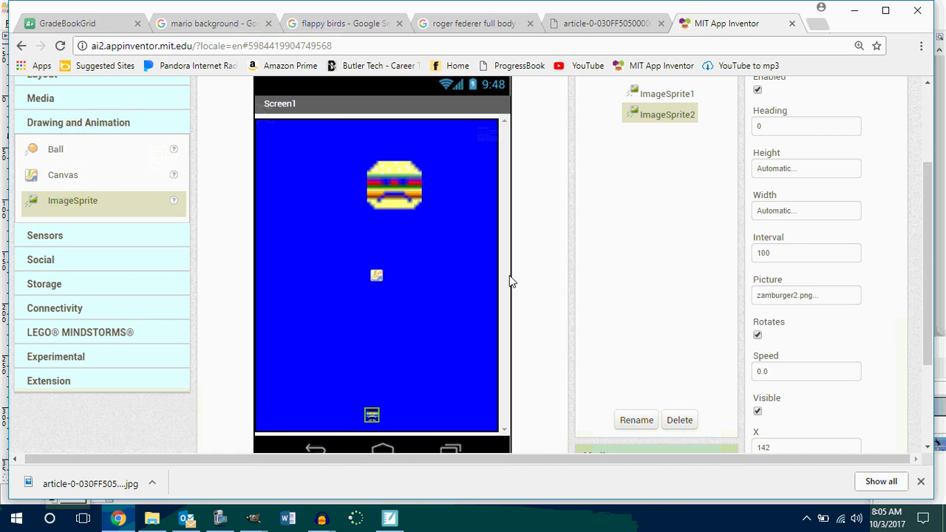
# Set the height and width of ImageSprite1 to 16 pixels each
pyautogui.click(356, 359)
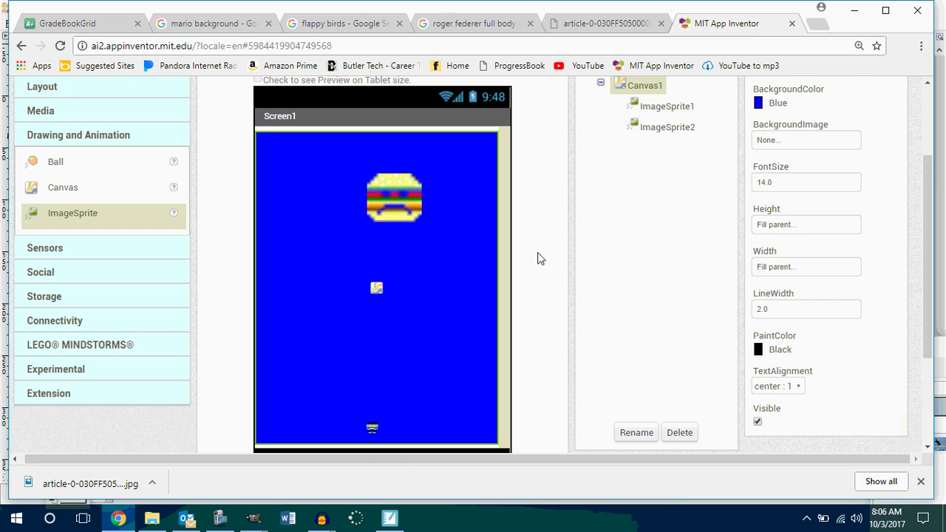
pyautogui.click(402, 210)
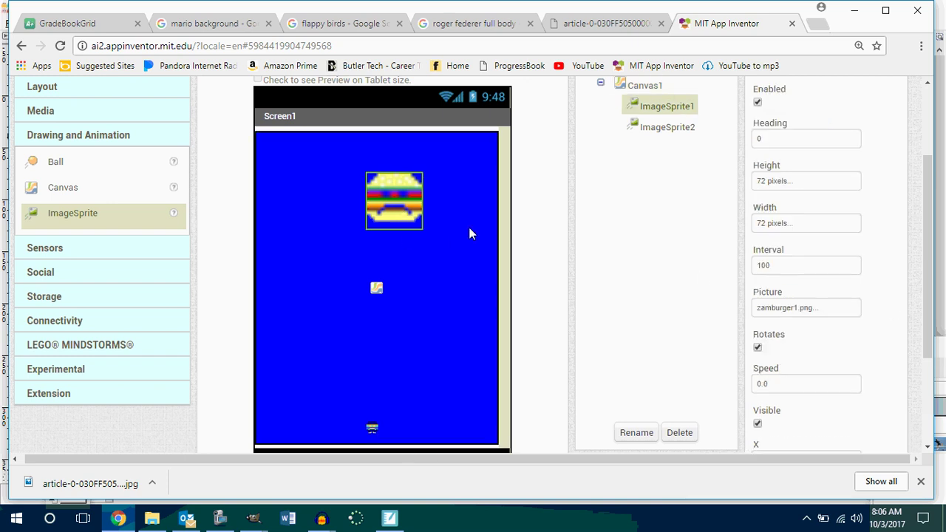
pyautogui.click(794, 185)
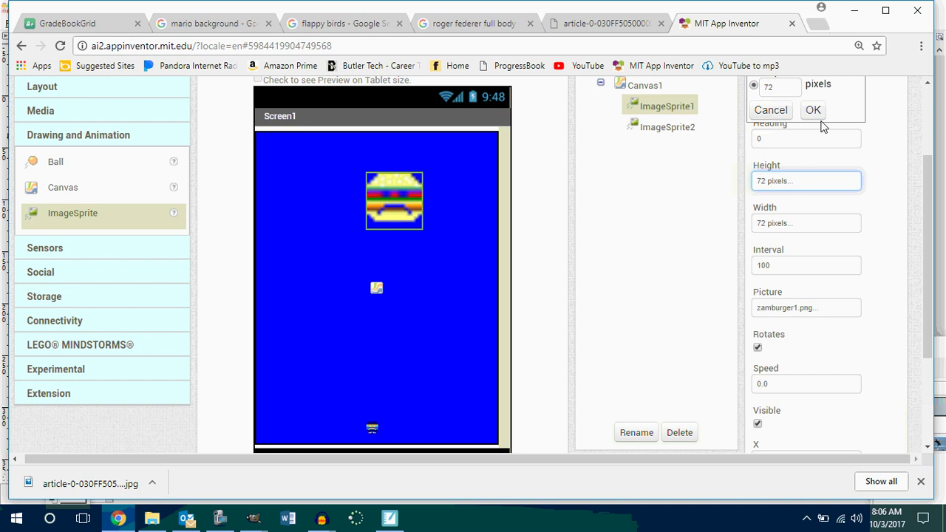
pyautogui.moveTo(786, 87); pyautogui.dragTo(754, 94)
pyautogui.write('16')
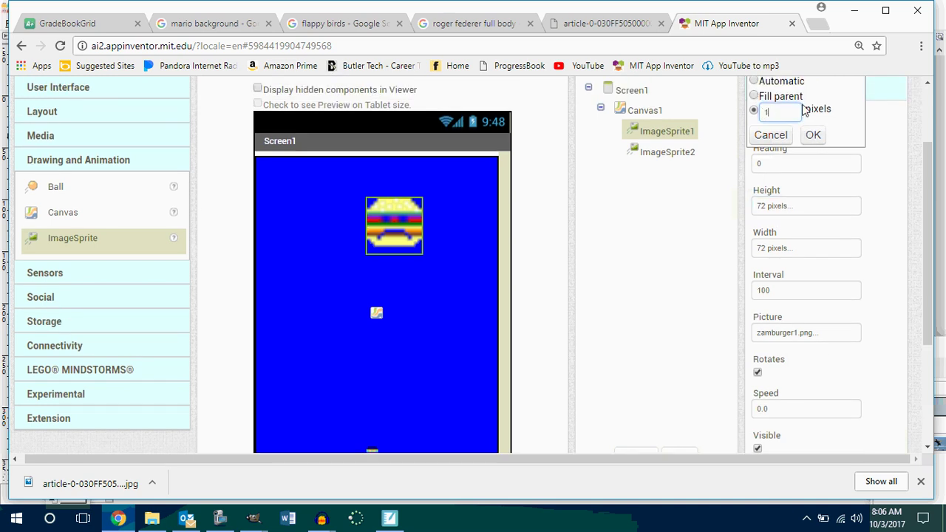
pyautogui.click(814, 138)
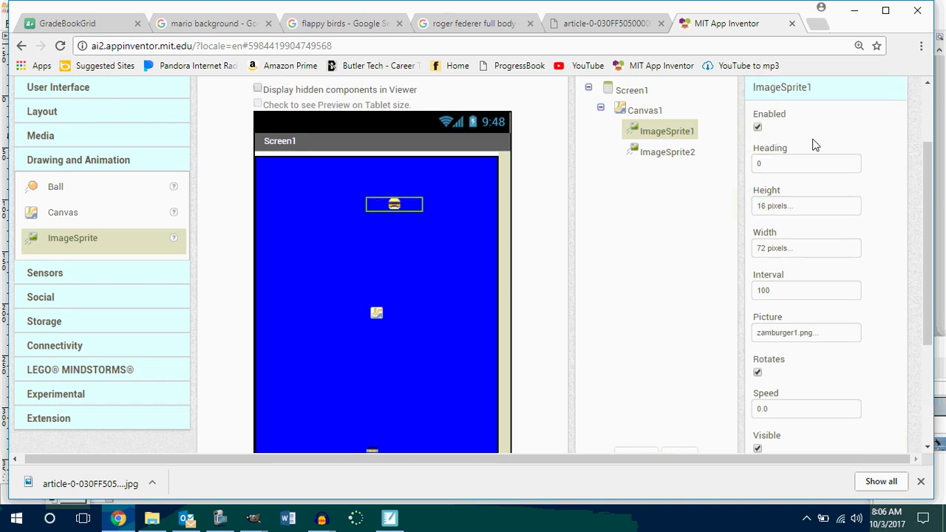
pyautogui.click(793, 247)
pyautogui.doubleClick(776, 180)
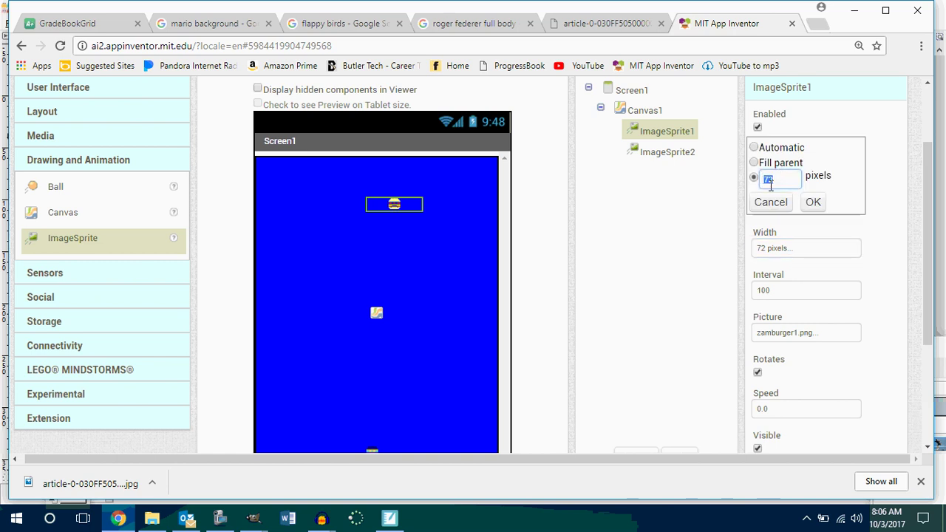
pyautogui.write('16')
pyautogui.click(813, 204)
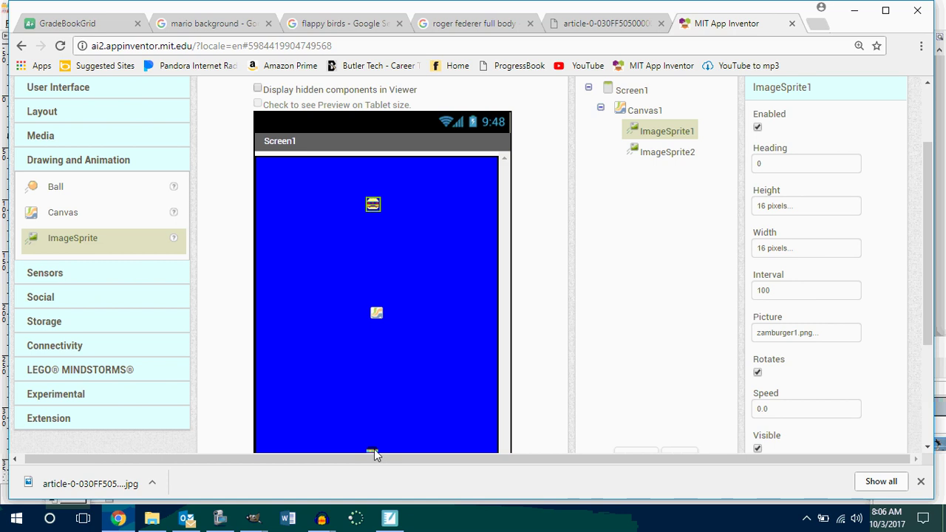
# Move the inverted burger sprite a short way to the right along the canvas's lower edge
pyautogui.moveTo(374, 449); pyautogui.dragTo(410, 349)
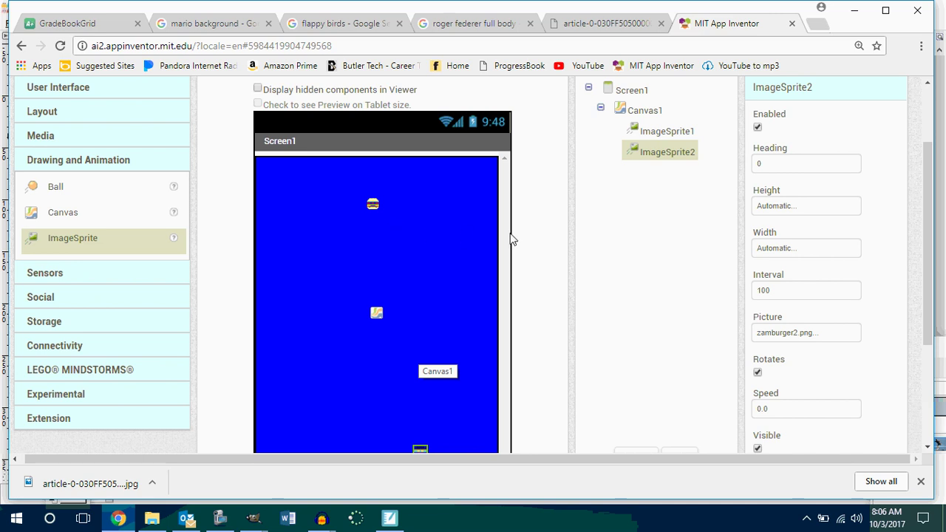
pyautogui.scroll(1, 929, 214)
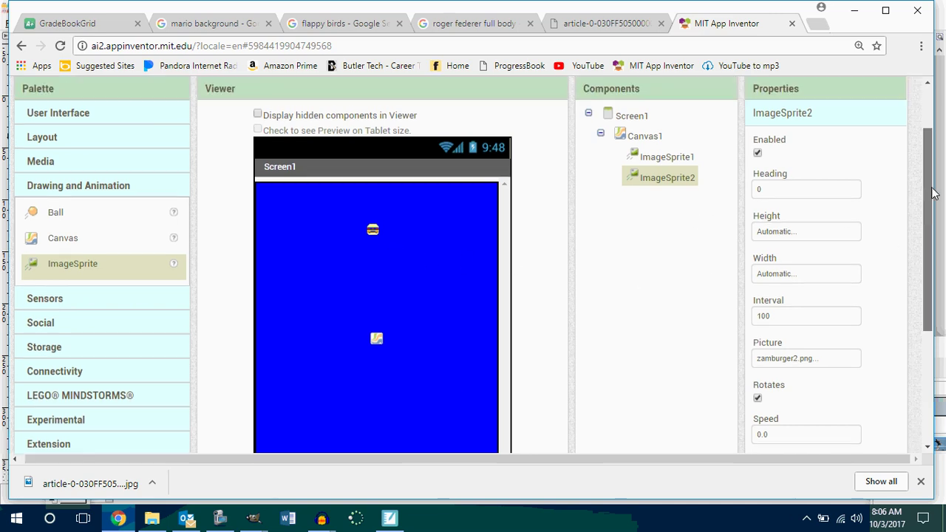
pyautogui.scroll(-2, 913, 223)
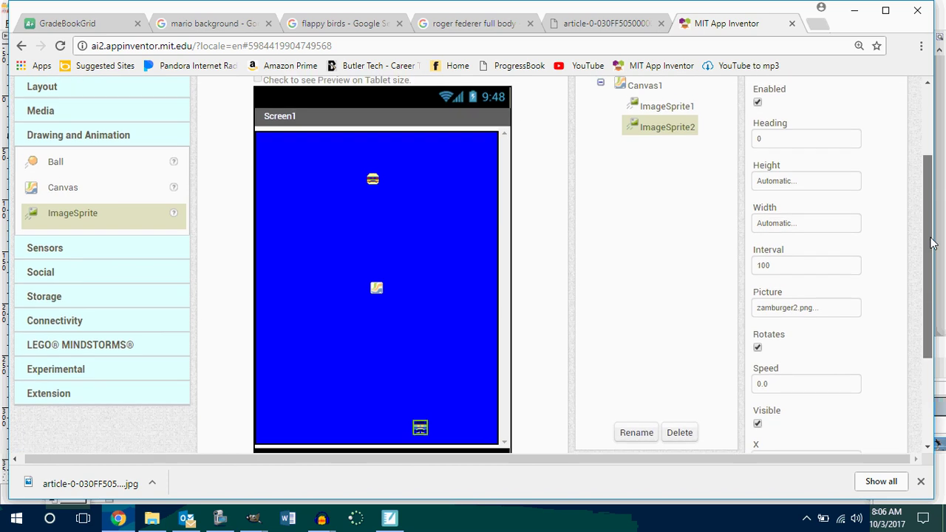
# Set the background color of Canvas1 to black
pyautogui.scroll(1, 663, 145)
pyautogui.click(638, 135)
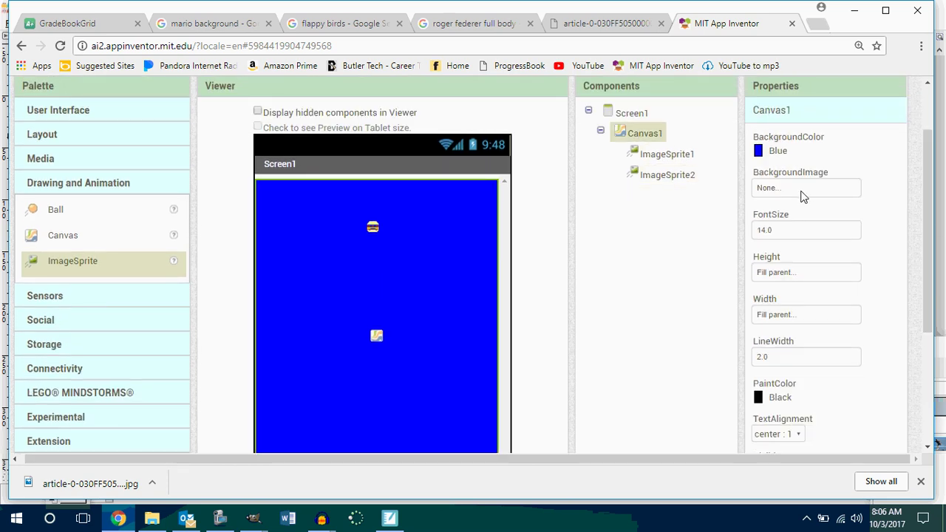
pyautogui.click(774, 152)
pyautogui.click(776, 118)
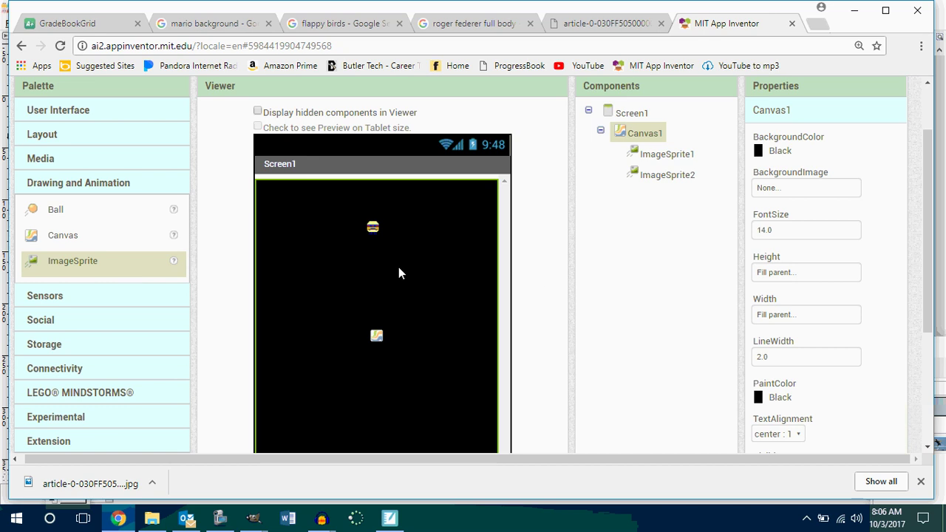
# Try to move the inverted burger sprite upward from the canvas's lower edge
pyautogui.moveTo(934, 244); pyautogui.dragTo(934, 288)
pyautogui.moveTo(419, 400); pyautogui.dragTo(428, 309)
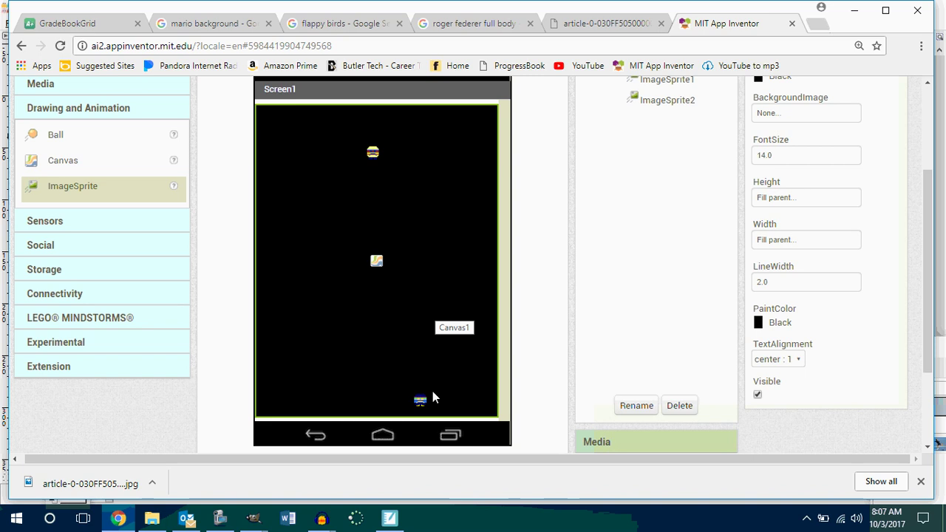
pyautogui.moveTo(420, 401); pyautogui.dragTo(424, 324)
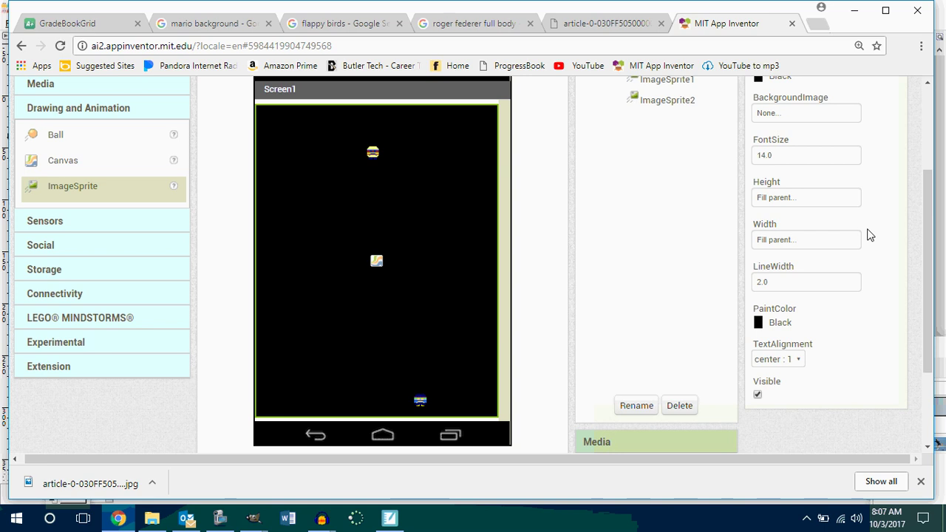
pyautogui.click(224, 520)
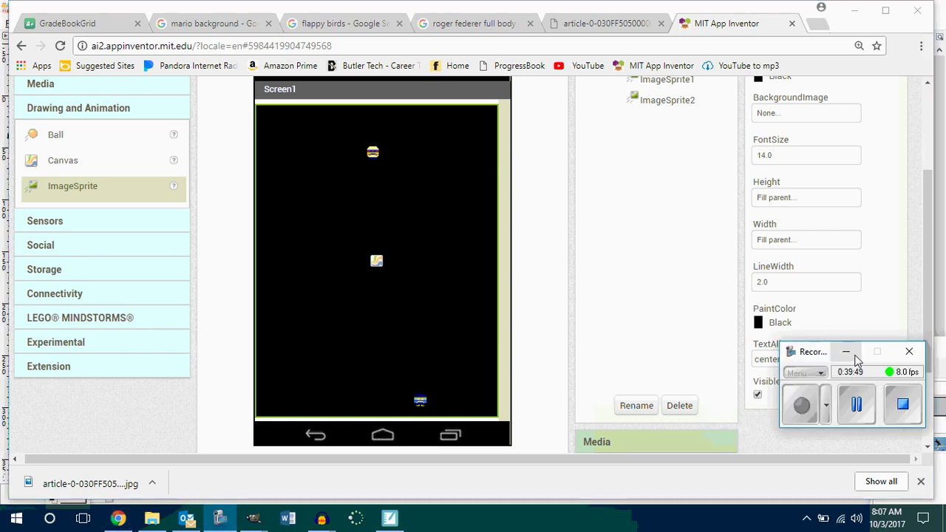